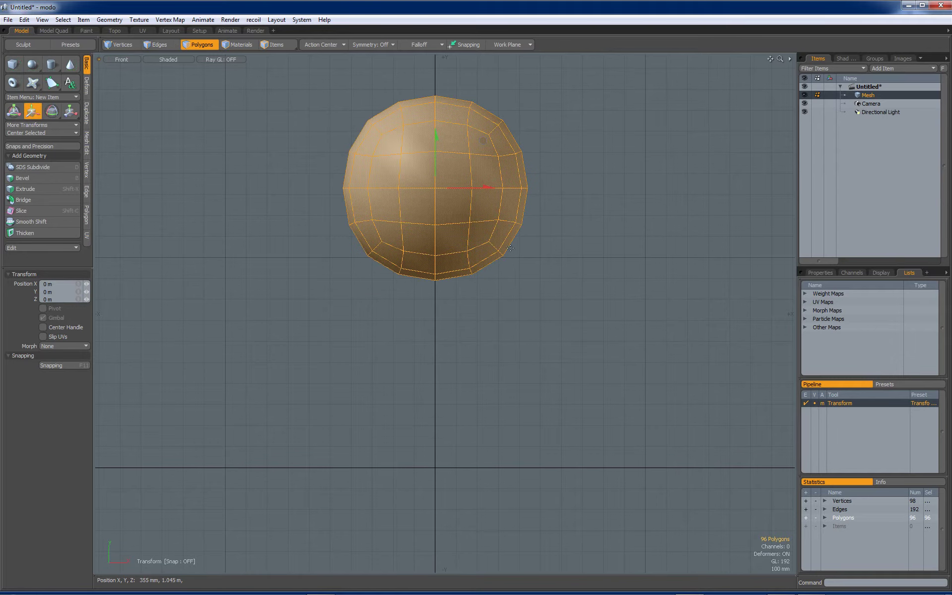
Step: Undo the head sphere's last subdivision and leave the transform tool with nothing selected
key(ctrl+z)
key(q)
click(498, 293)
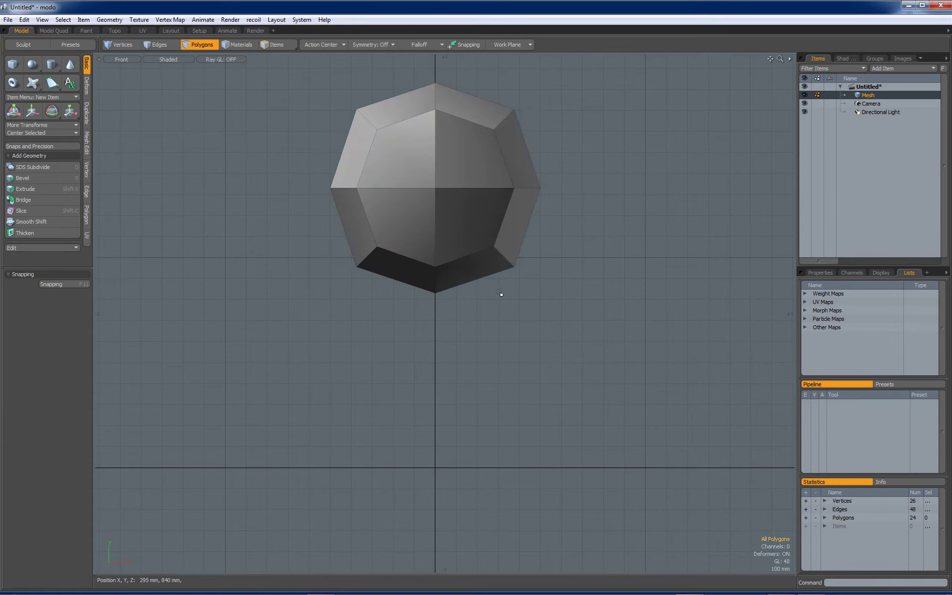
Step: Select the head's underside polygons with X symmetry on, and bevel them downward in successive sections to form the torso
drag(472, 277, 427, 278)
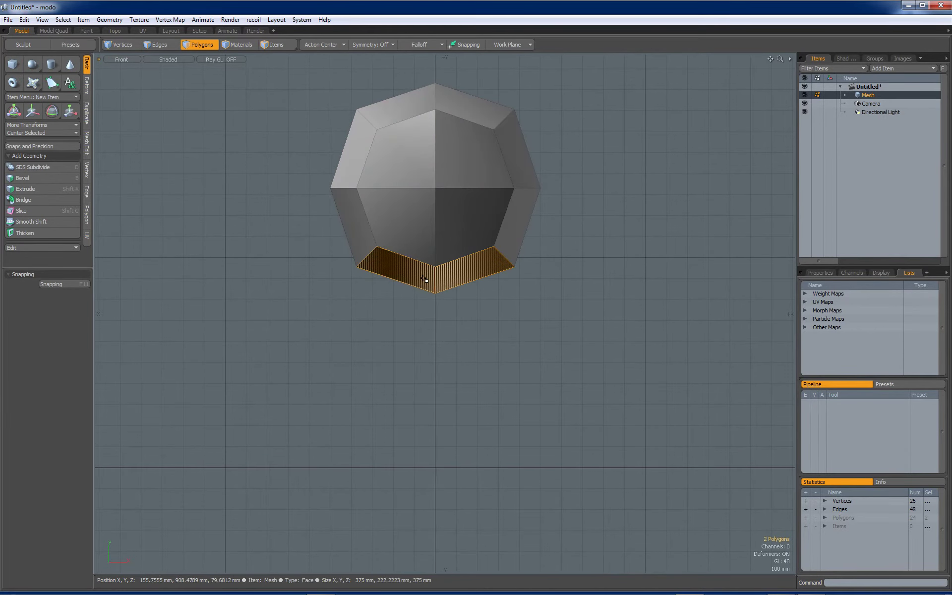
key(KP_Decimal)
click(369, 47)
click(375, 57)
alt+drag(464, 377, 466, 431)
shift+click(472, 285)
key(b)
shift+click(472, 362)
drag(513, 397, 475, 392)
Step: Bevel the upper side polygons of the torso into arm stubs with 210 mm shift and 67 mm inset
alt+drag(439, 279, 413, 311)
key(space)
drag(496, 294, 538, 267)
key(shift+b)
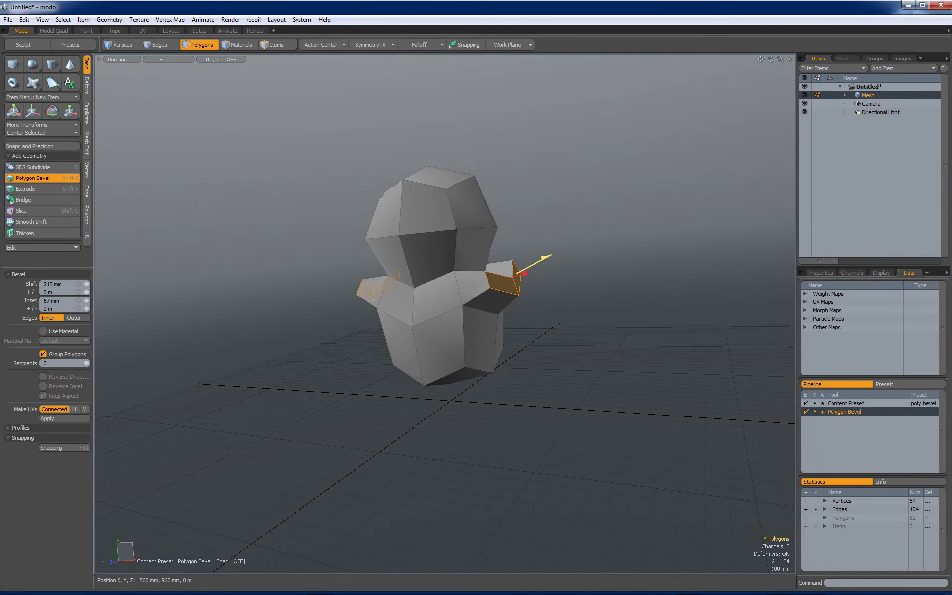
alt+drag(546, 312, 430, 273)
key(space)
Step: Select the four underside polygons of the torso and bevel them with 195 mm shift and 118 mm inset
click(438, 292)
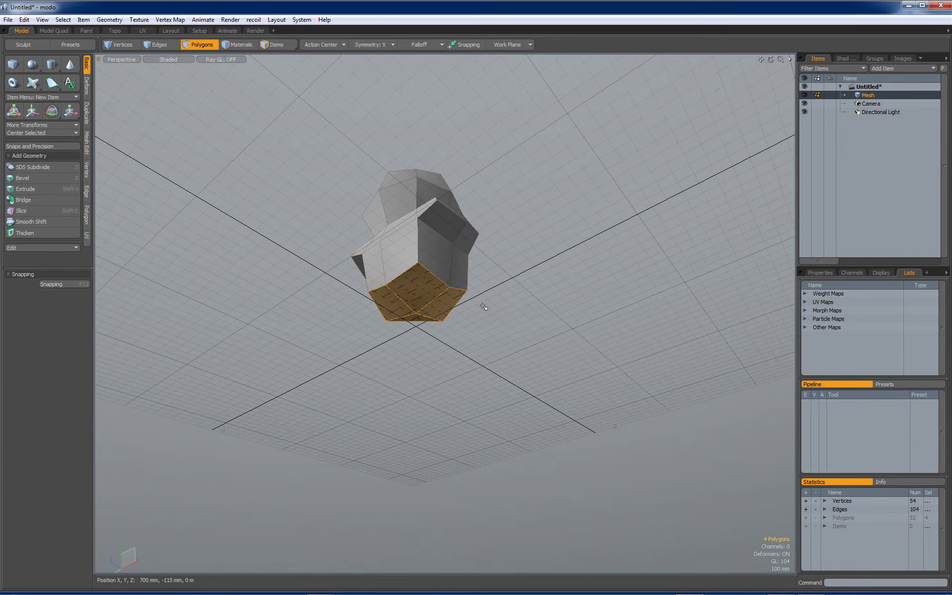
click(473, 308)
drag(447, 299, 471, 278)
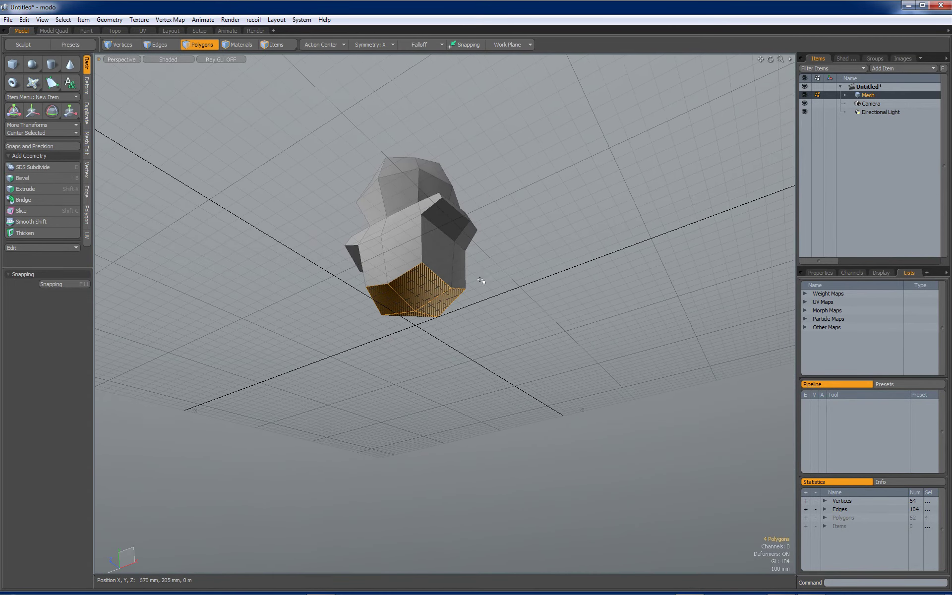
key(b)
mouse_move(437, 319)
mouse_down()
mouse_move(437, 327)
mouse_move(470, 298)
mouse_up()
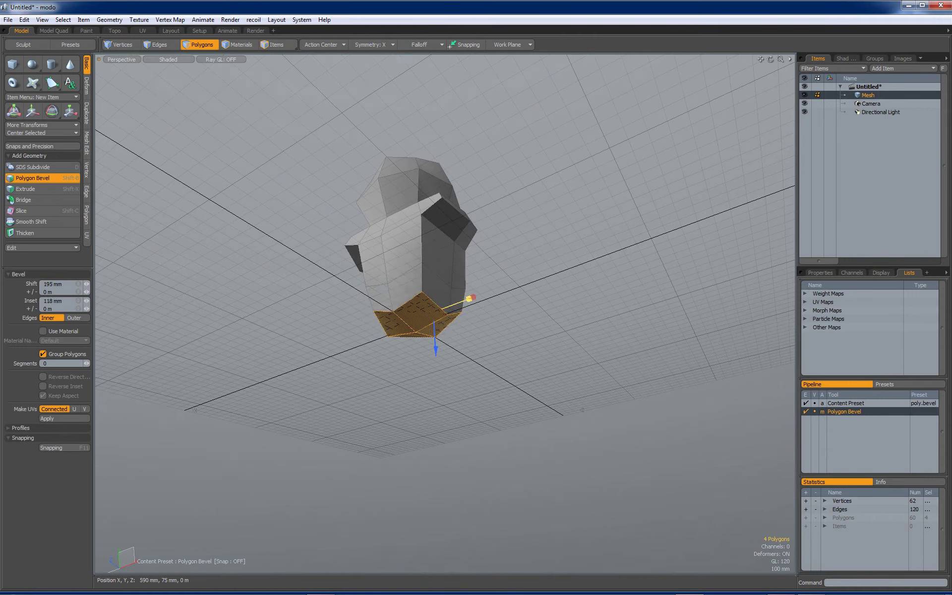
Step: Turn symmetry off and inset the two underside polygons of one leg by 40 mm with the polygon bevel
key(q)
click(382, 43)
click(383, 34)
drag(438, 325, 434, 319)
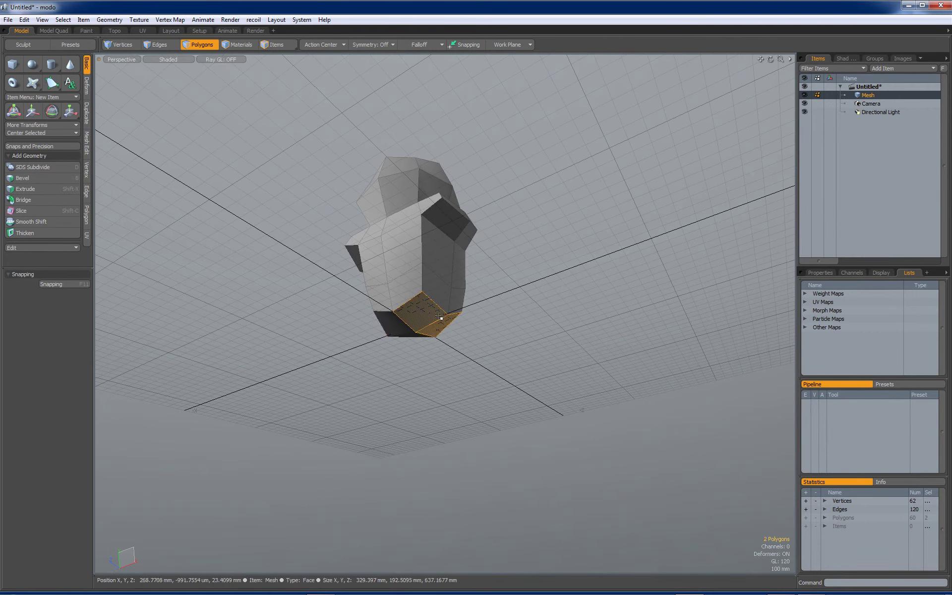
key(shift+b)
click(468, 300)
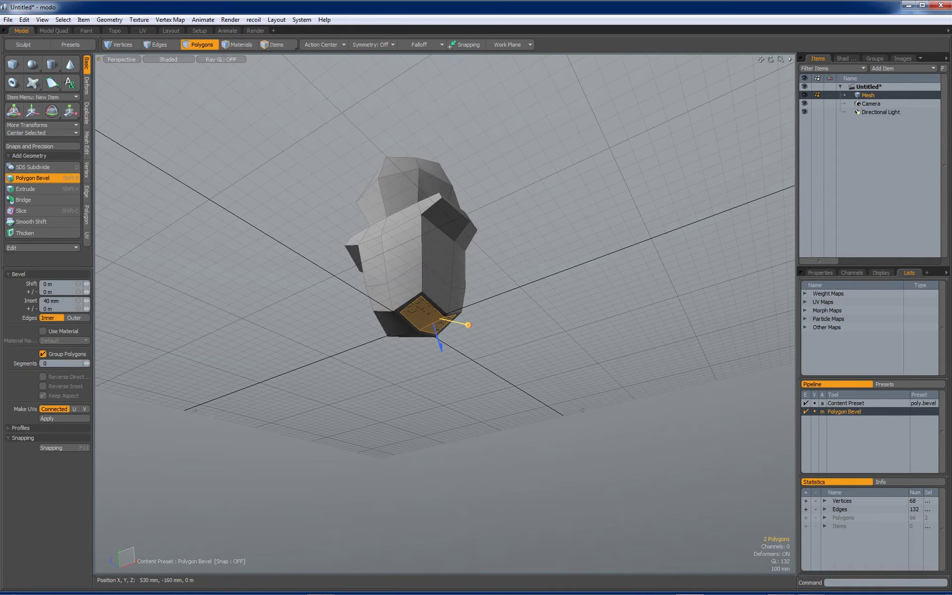
key(space)
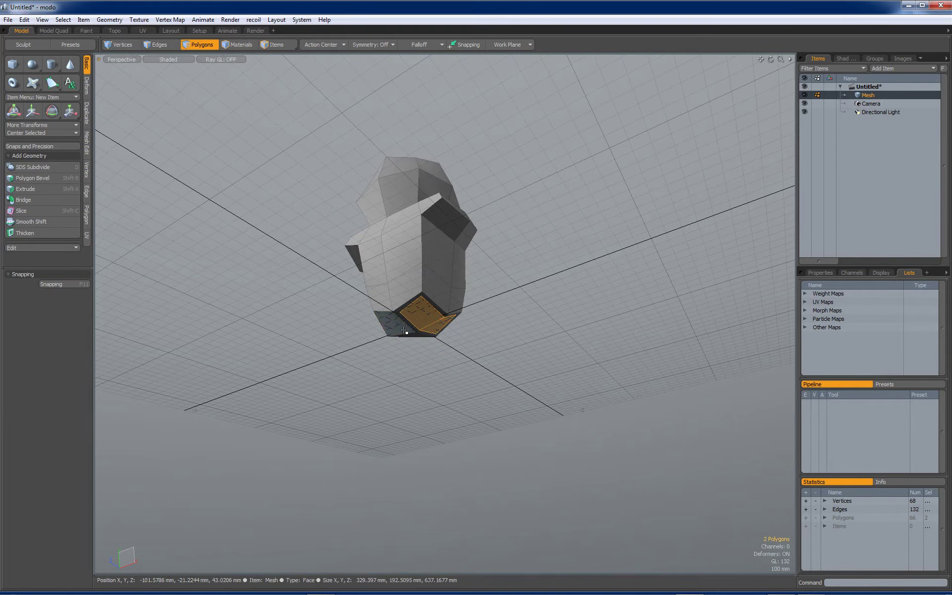
Step: Bevel the other leg's two underside polygons with 1 mm shift and 40 mm inset, and turn X symmetry back on
key(shift+b)
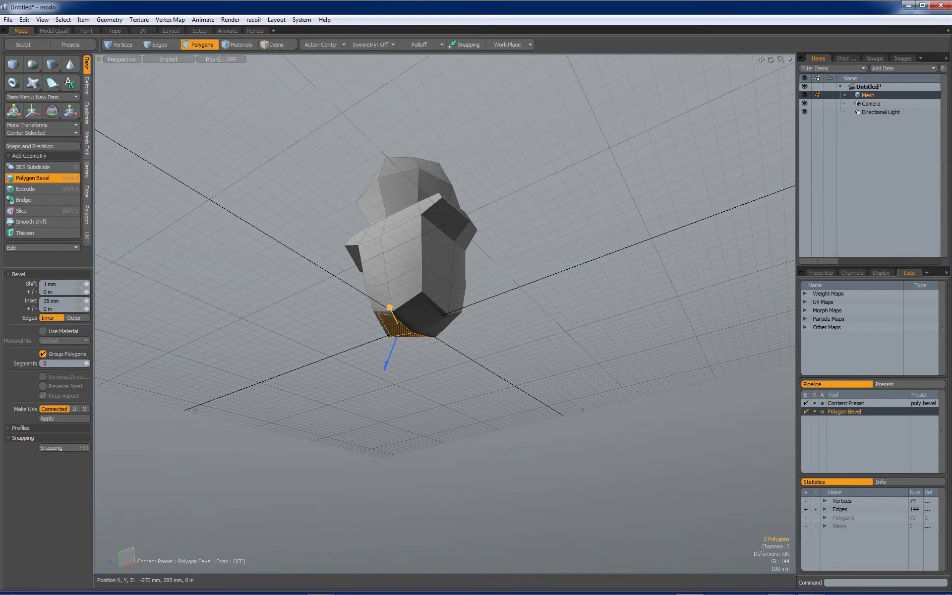
click(384, 44)
click(385, 58)
key(space)
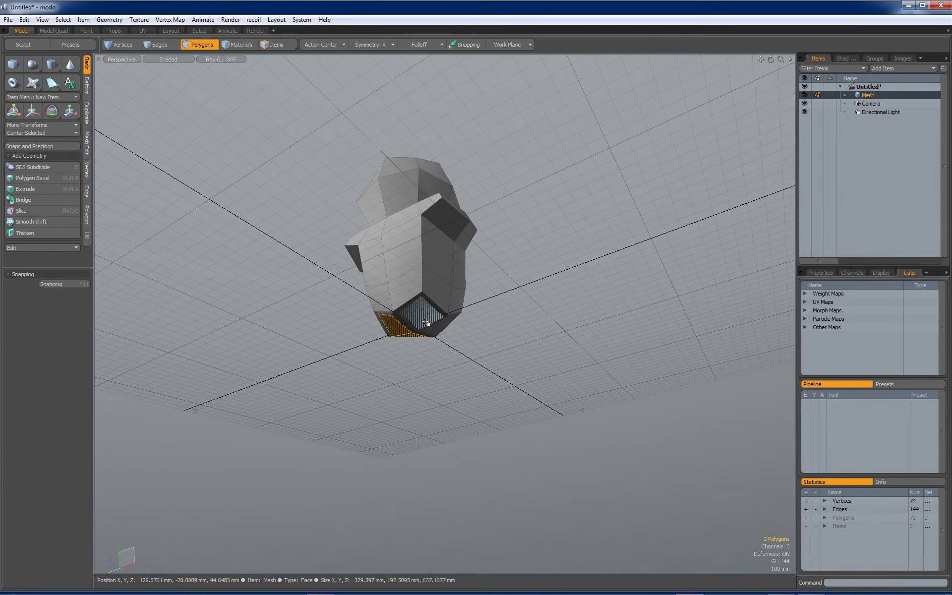
Step: Bevel both pairs of inset underside polygons into legs with 305 mm shift and 44 mm inset
shift+drag(436, 328, 511, 371)
key(b)
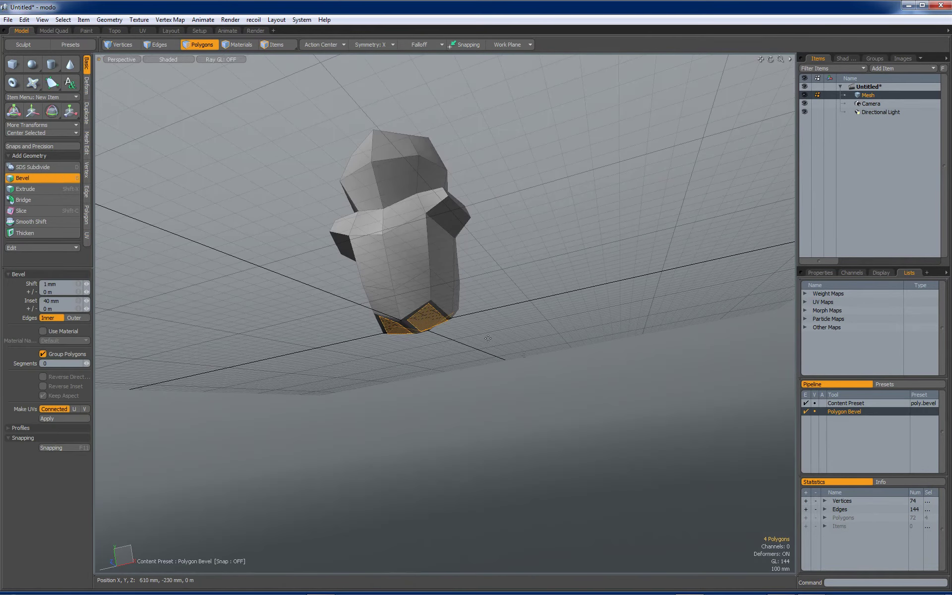
drag(454, 365, 490, 322)
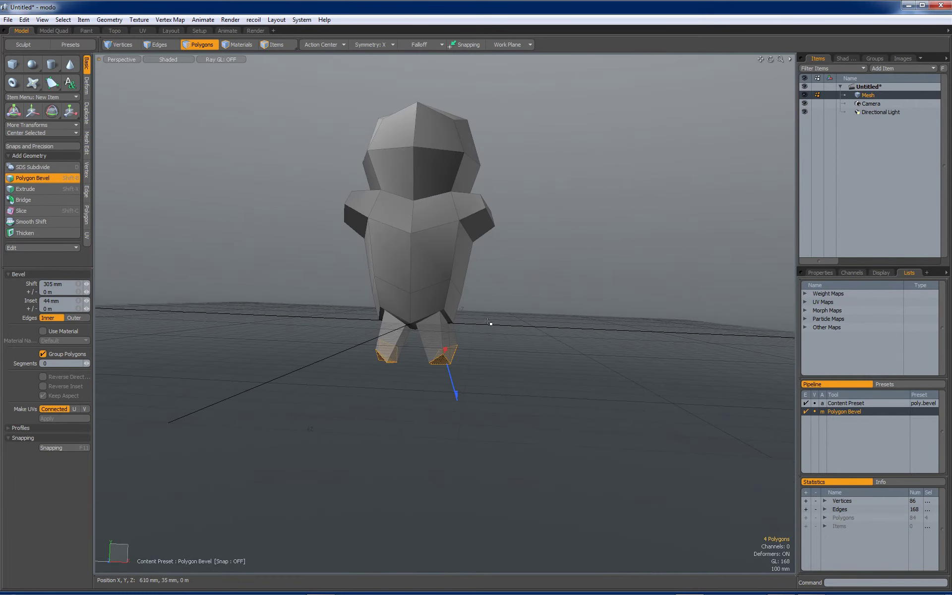
Step: Flatten the leg ends by scaling them to 0% in Y and move them down 185 mm
key(y)
drag(42, 341, 76, 339)
text(0)
key(Return)
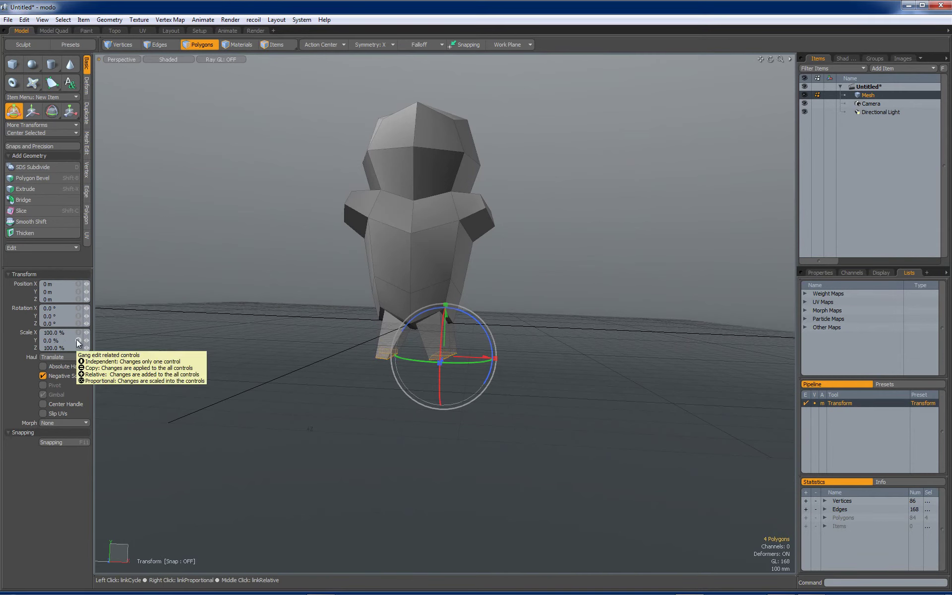
drag(445, 325, 445, 345)
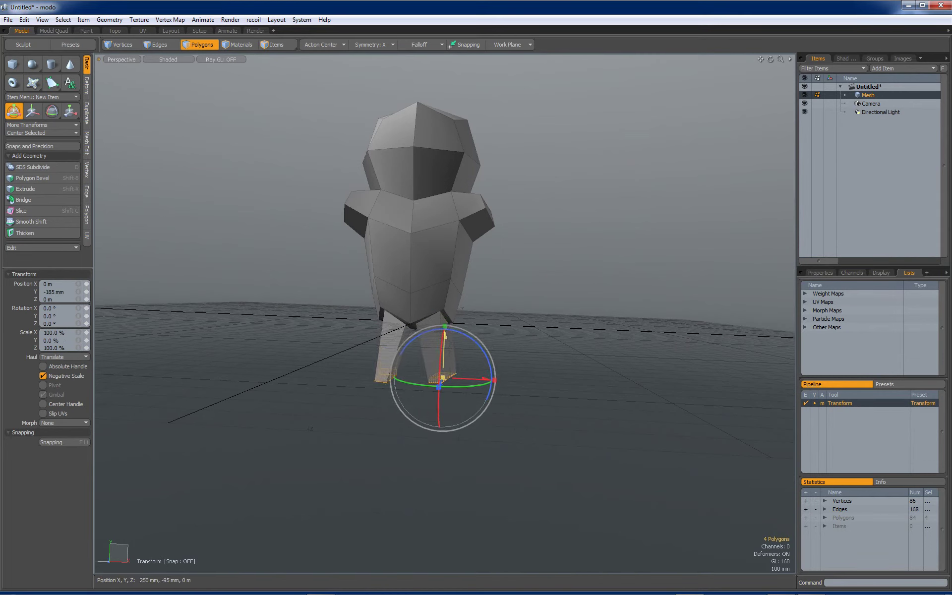
key(Escape)
Step: With Element Move, raise the upper middle vertex of the arm stub's end and lower the bottom one
alt+drag(538, 248, 485, 260)
drag(475, 216, 483, 264)
mouse_move(543, 254)
ctrl+alt+mouse_down()
mouse_move(529, 257)
mouse_move(548, 259)
ctrl+alt+mouse_up()
click(533, 245)
key(t)
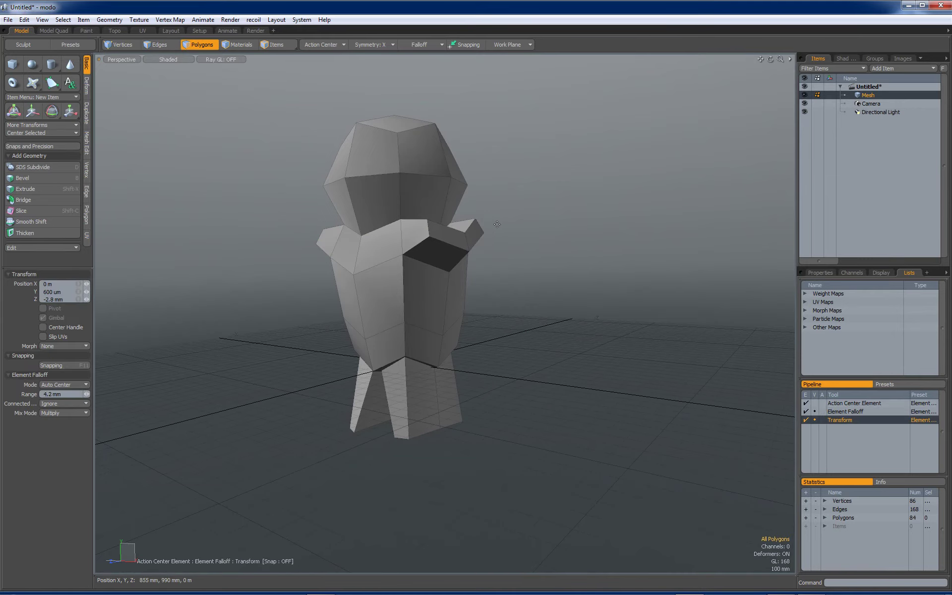
alt+drag(496, 233, 488, 278)
drag(453, 248, 453, 229)
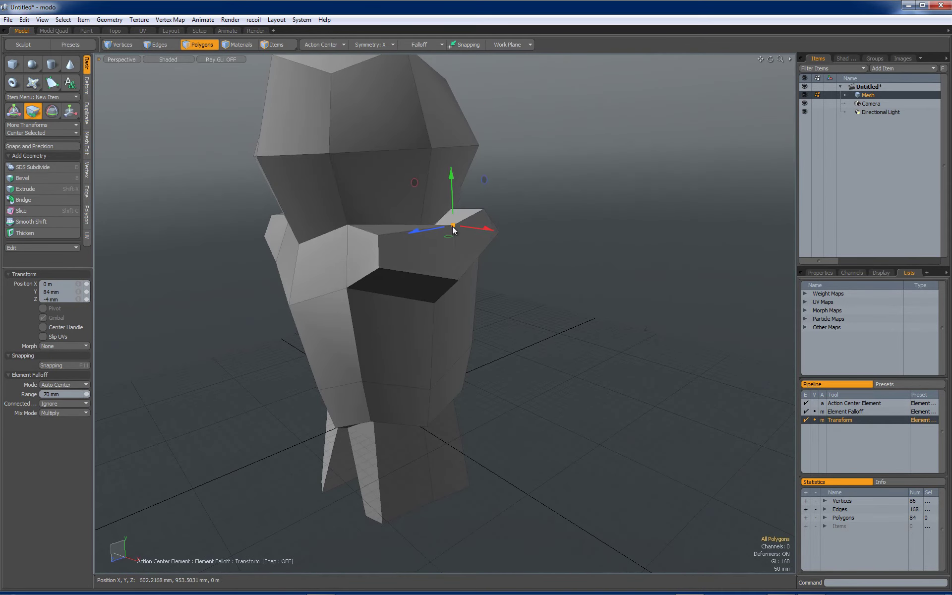
drag(459, 278, 462, 302)
Step: Enlarge the viewport and reposition the arm stub's end vertices with Element Move, undoing one misplaced move
key(KP_0)
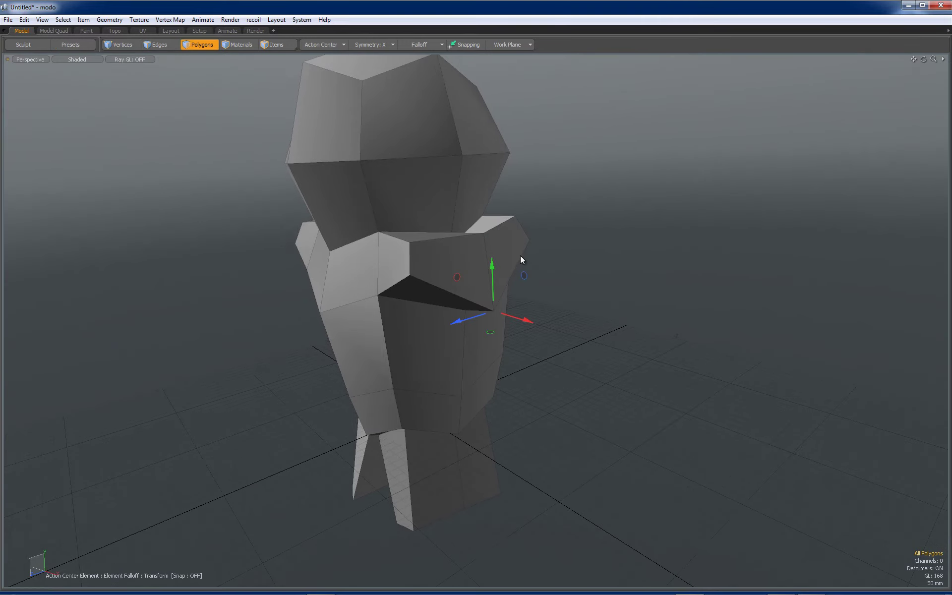
drag(514, 216, 493, 282)
mouse_move(397, 291)
mouse_down()
mouse_move(424, 298)
mouse_move(401, 302)
mouse_up()
key(ctrl+z)
click(531, 263)
drag(531, 262, 625, 223)
drag(527, 315, 528, 321)
alt+drag(455, 250, 294, 315)
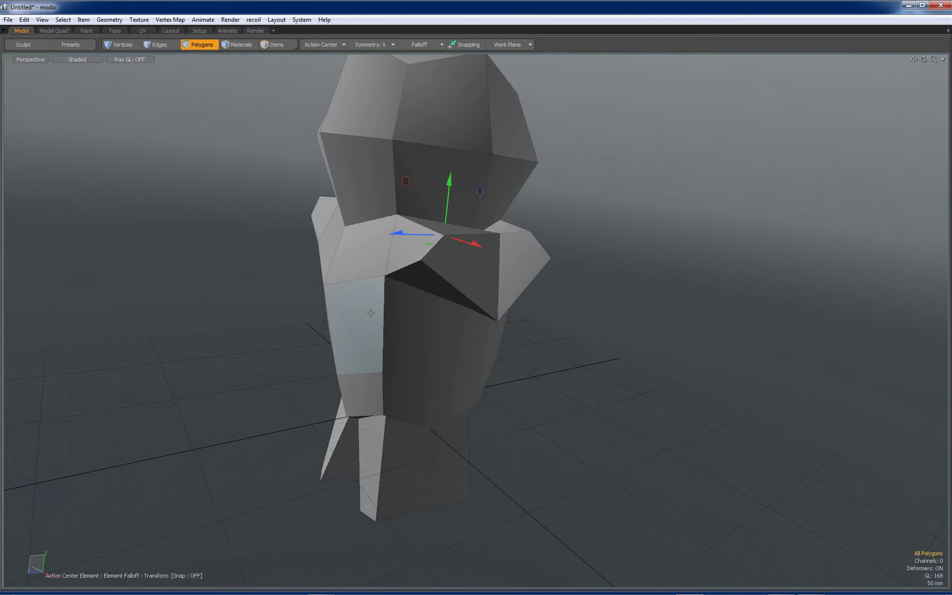
Step: In the right side view, arrange the arm stub's end vertices into a compact, rounded six-sided outline
key(KP_1)
key(KP_2)
key(KP_3)
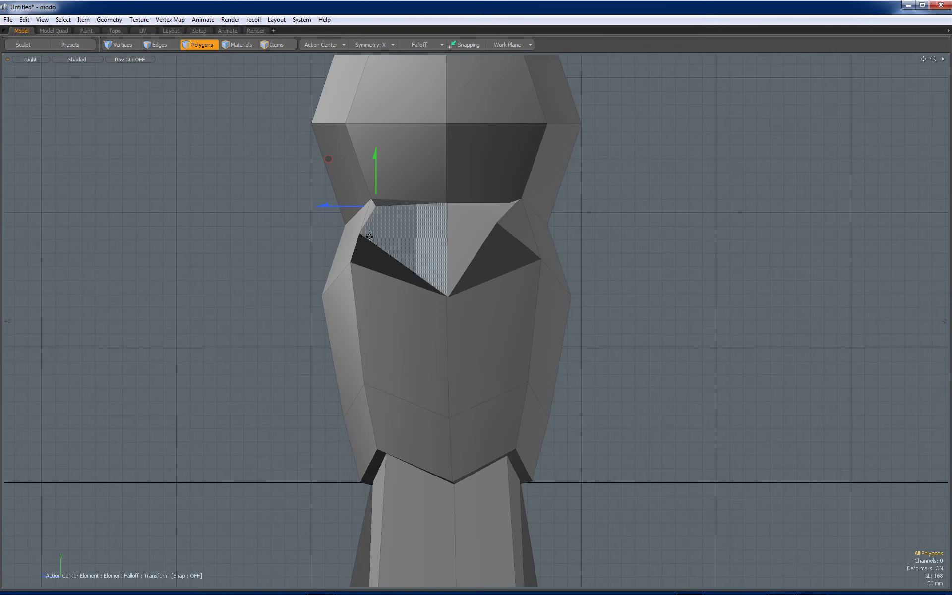
drag(358, 235, 407, 272)
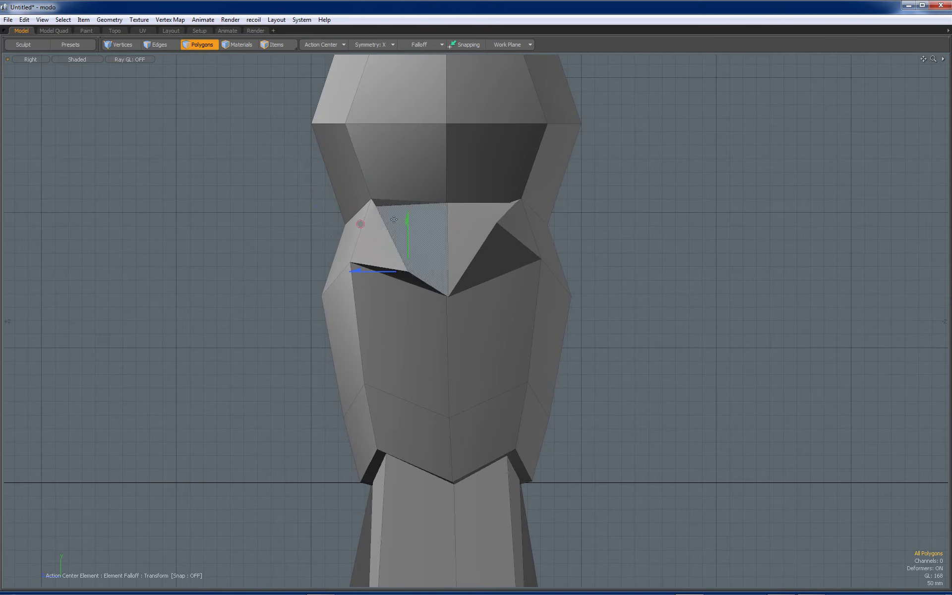
drag(378, 206, 413, 219)
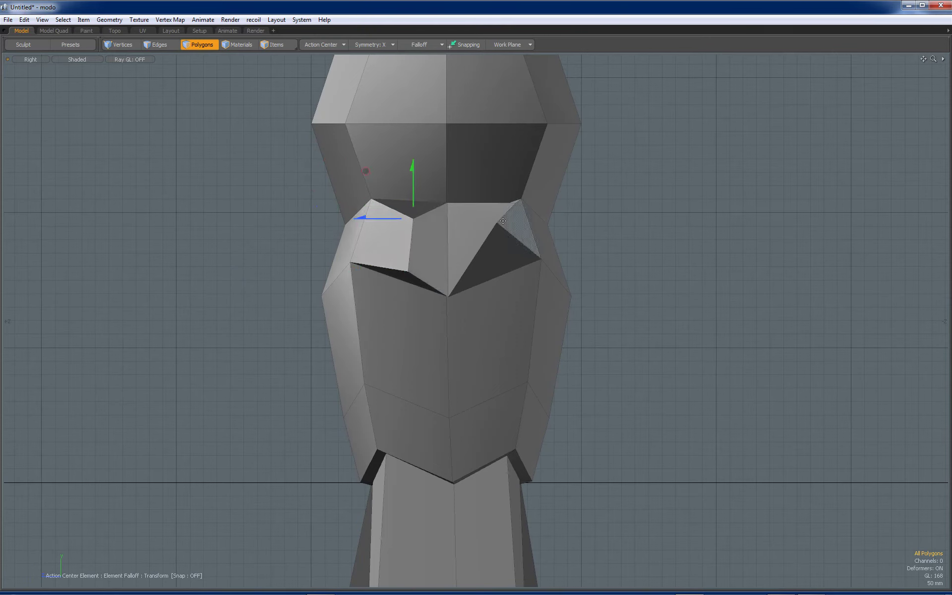
drag(497, 224, 494, 259)
drag(447, 212, 433, 174)
drag(447, 296, 448, 286)
Step: Select the end polygons of both arm stubs and scale them in X to flatten the ends
key(KP_Decimal)
alt+drag(495, 374, 506, 342)
key(q)
drag(529, 293, 517, 289)
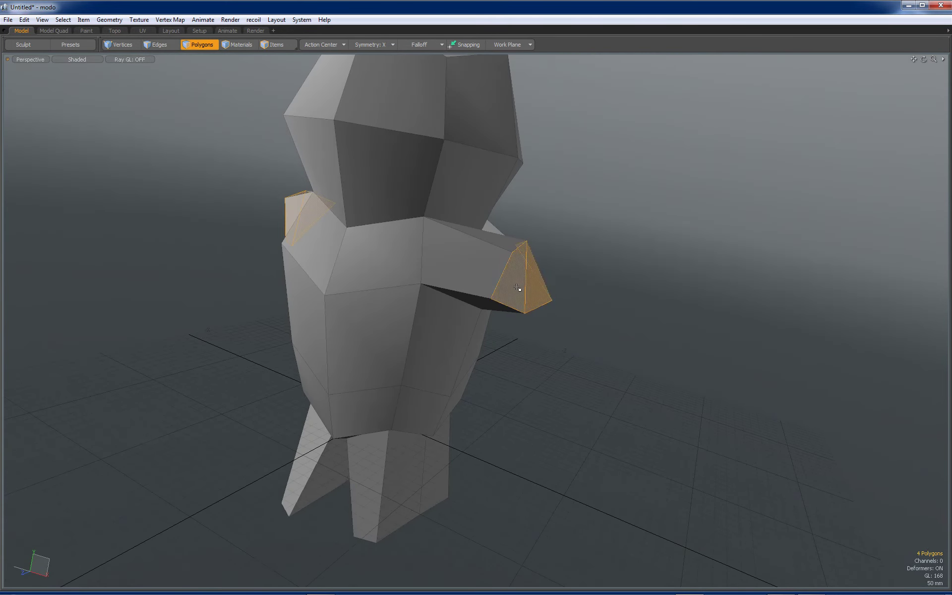
key(y)
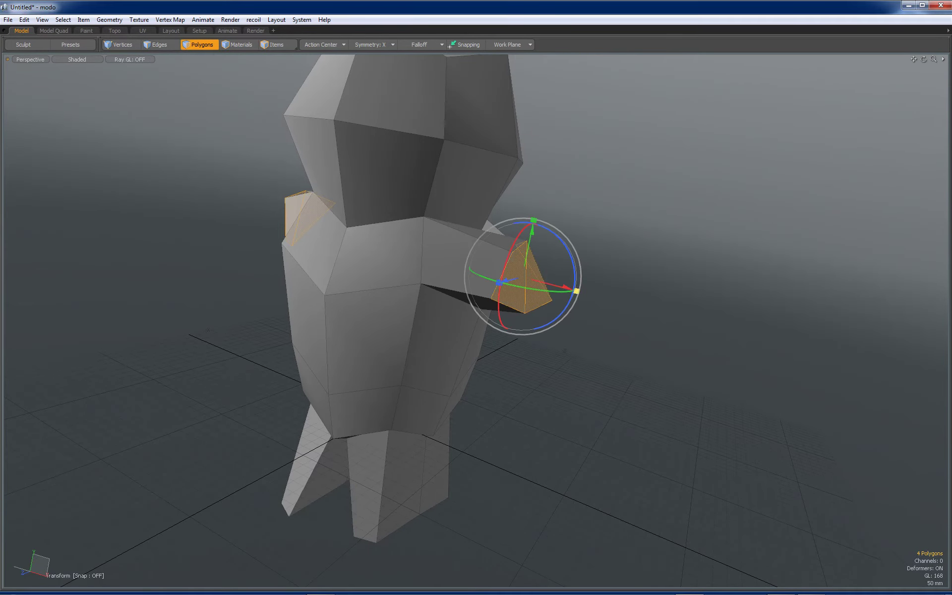
drag(559, 286, 528, 278)
Step: Extend the flattened arm ends outward in two sections to form long straight arms, and check the figure from the front
key(space)
drag(568, 294, 692, 318)
alt+drag(625, 356, 571, 285)
click(645, 279)
alt+drag(649, 278, 535, 459)
key(KP_2)
scroll(613, 292, down, 5)
alt+drag(602, 257, 484, 279)
scroll(533, 320, up, 2)
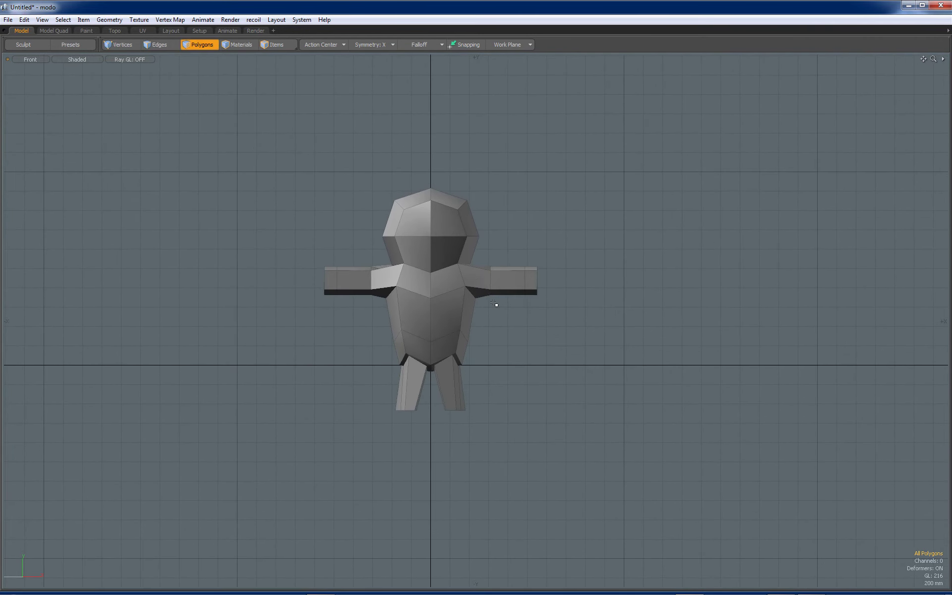
Step: In a wireframe front view with symmetry off, lasso the vertices of the negative-X half of the figure and delete them
key(ctrl+space)
key(KP_5)
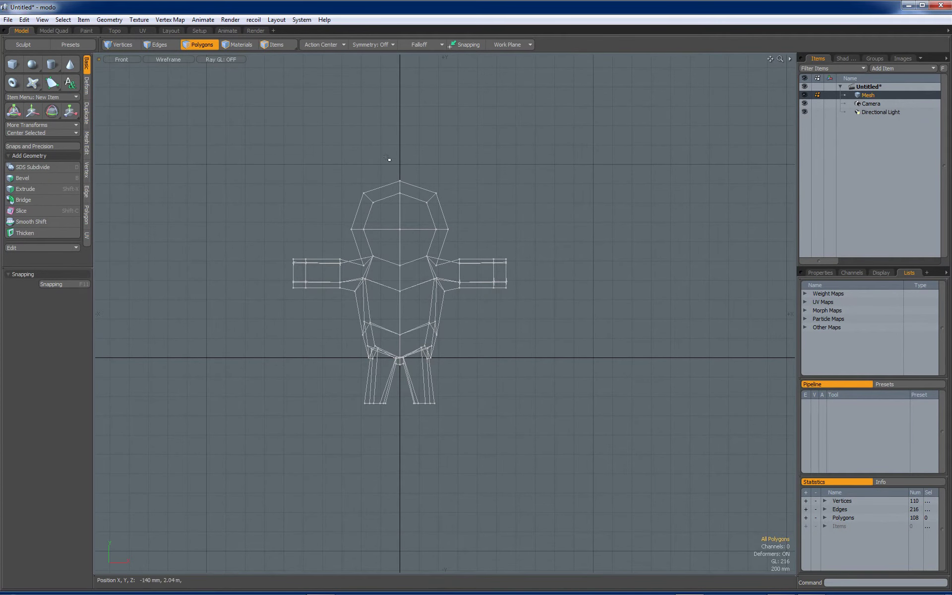
key(1)
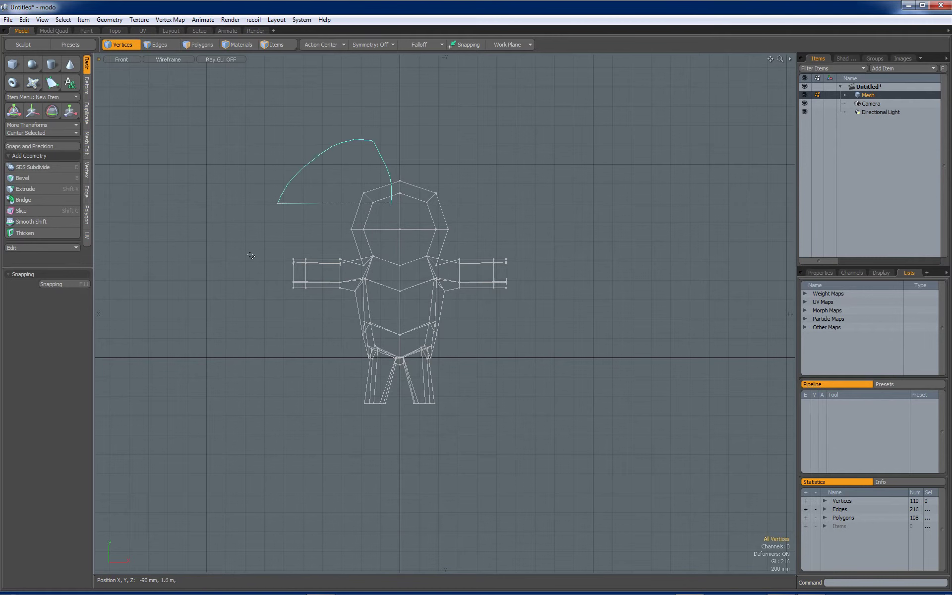
right_drag(402, 436, 400, 431)
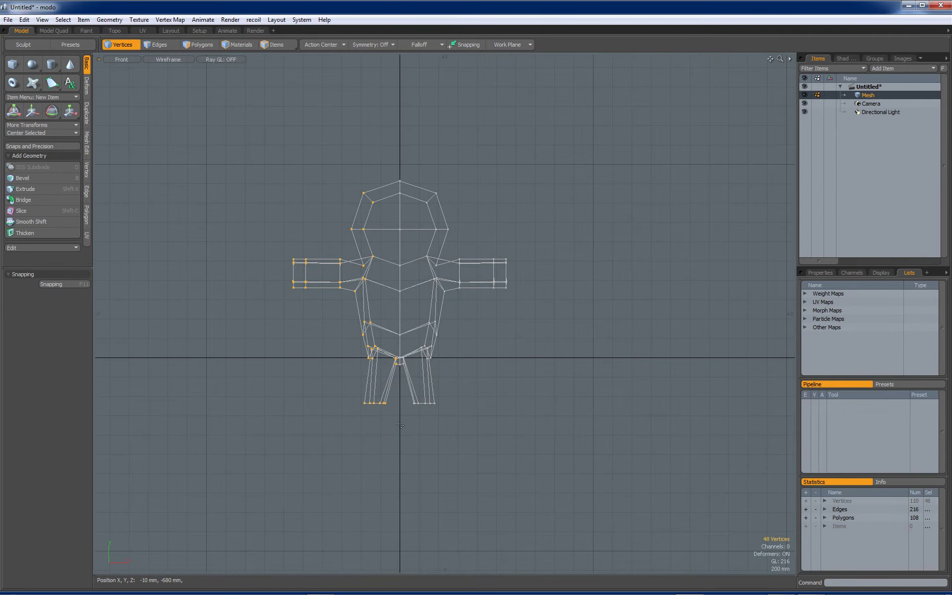
key(Delete)
Step: Select the remaining half's polygons and mirror them across X with the action center set to Origin
key(2)
key(3)
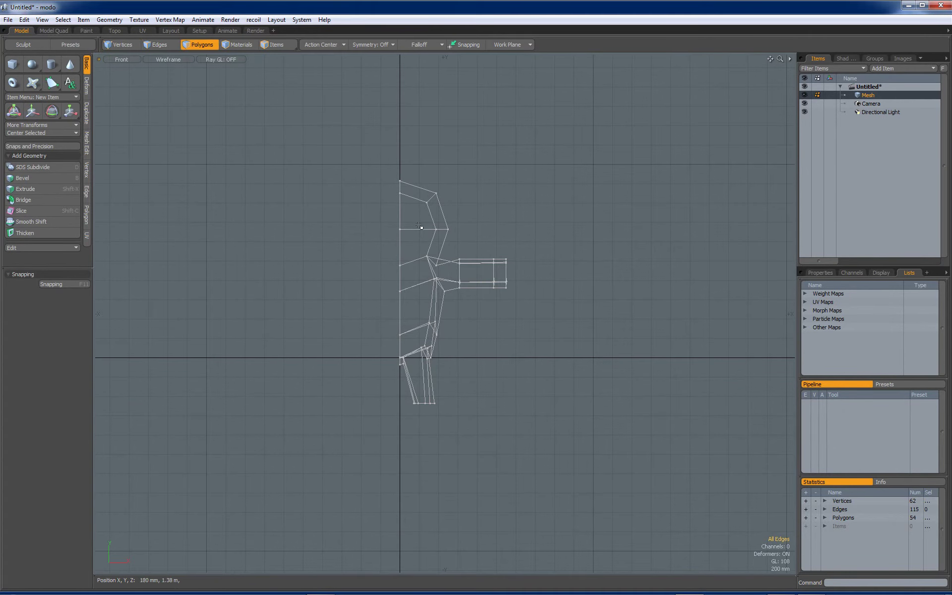
double_click(426, 213)
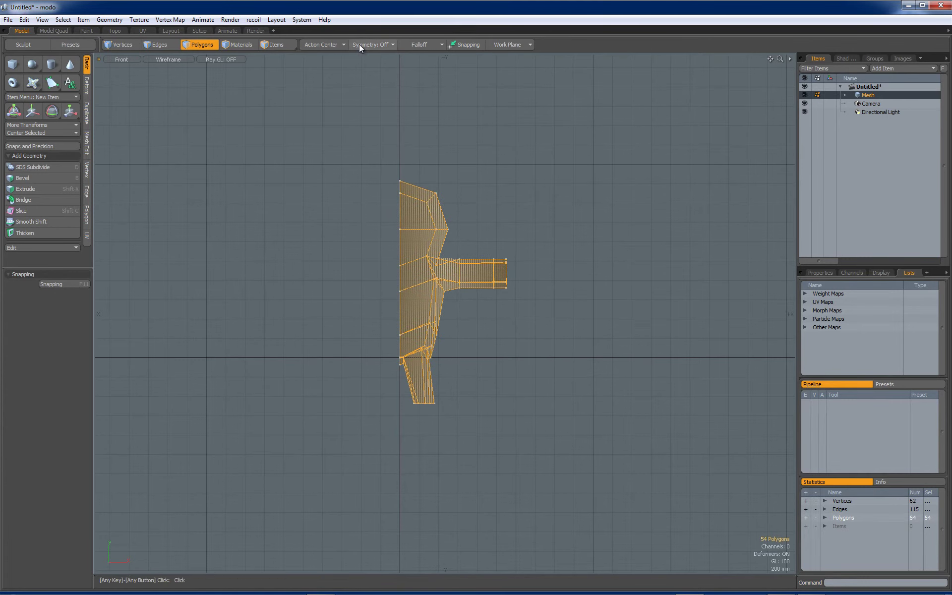
click(337, 44)
click(332, 84)
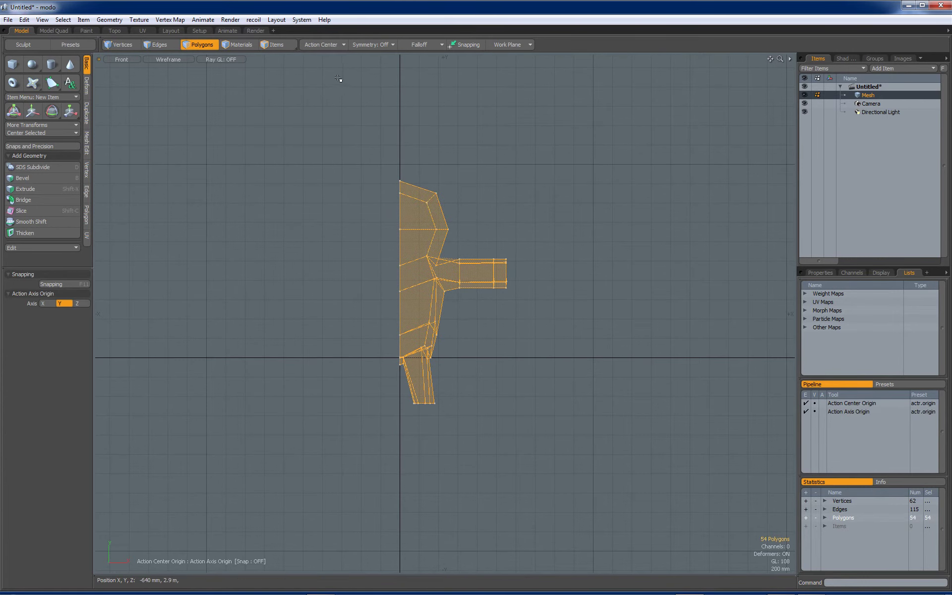
key(shift+v)
click(432, 124)
key(space)
click(440, 151)
Step: Select the connected mesh to check the mirrored figure, and examine it from below in shaded perspective
key(KP_Decimal)
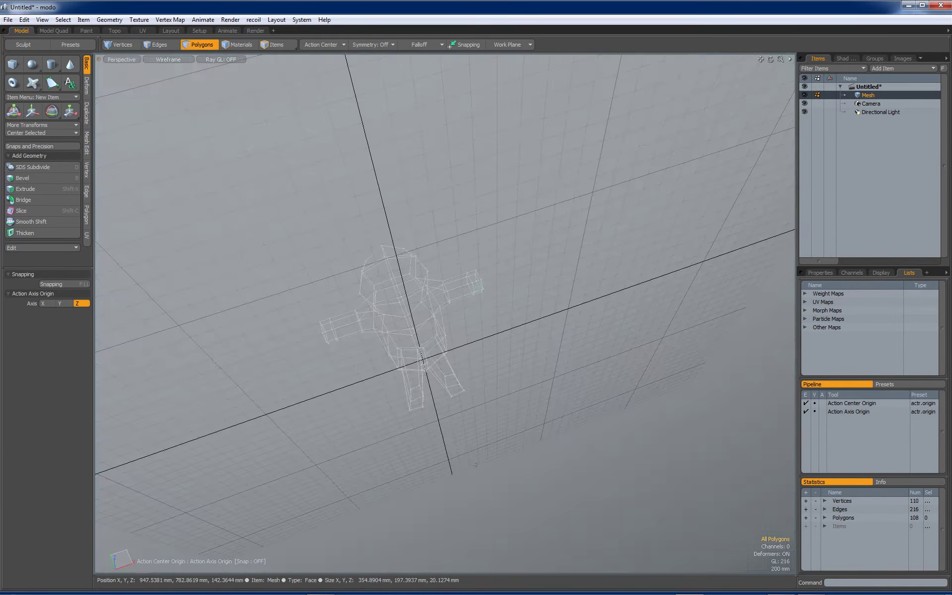
mouse_move(477, 287)
alt+mouse_down()
mouse_move(459, 332)
mouse_move(445, 325)
mouse_move(429, 293)
mouse_move(428, 247)
alt+mouse_up()
double_click(431, 302)
key(w)
key(space)
click(486, 269)
alt+drag(485, 268, 467, 252)
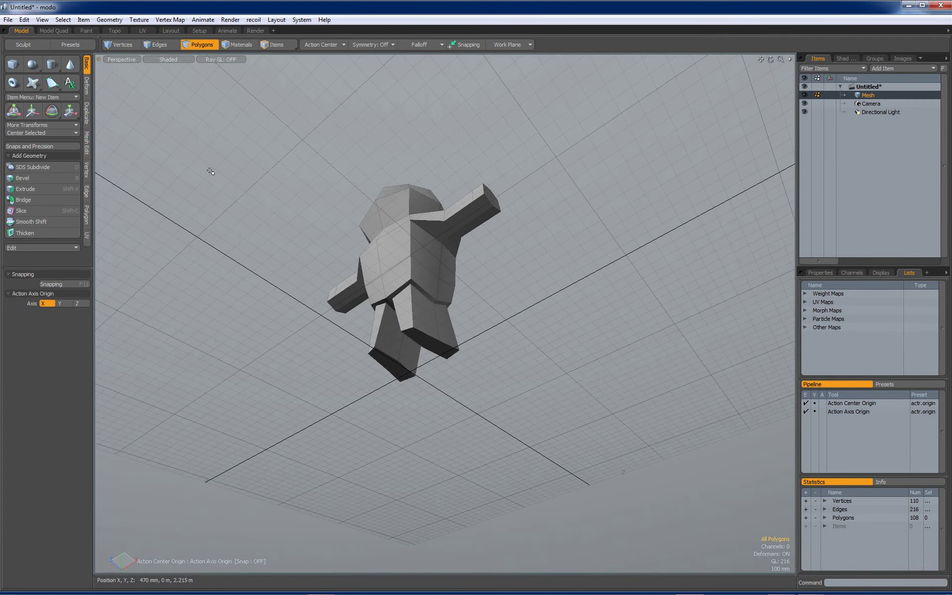
Step: Enlarge the viewport, choose the sculpting Move tool with a smooth brush of size 69, and turn on X symmetry
key(KP_0)
click(36, 45)
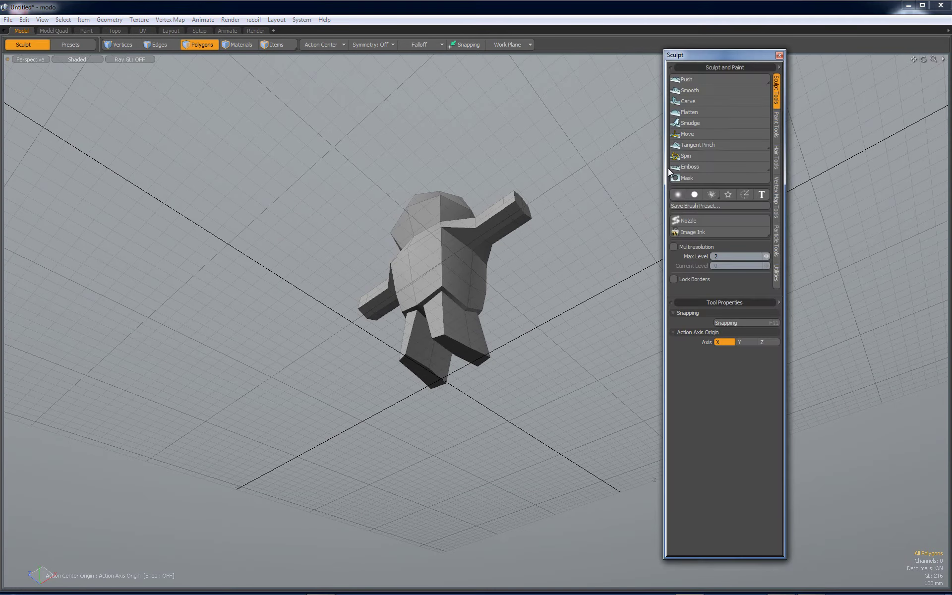
click(698, 134)
right_drag(493, 312, 464, 312)
alt+drag(453, 306, 129, 74)
click(373, 44)
click(377, 55)
Step: In a bottom view, round the outlines of both legs with the sculpting Move tool at brush size 39
click(27, 60)
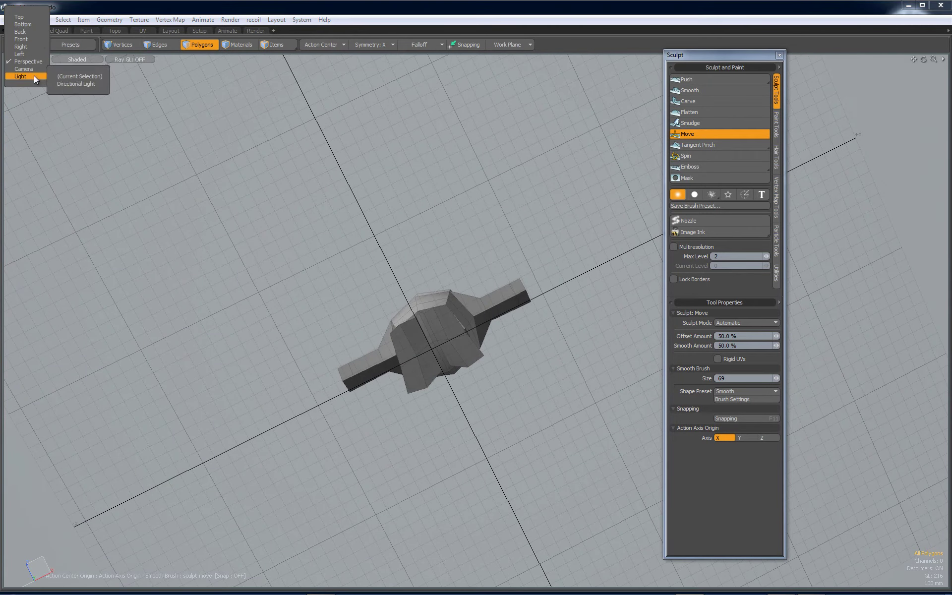
click(22, 24)
scroll(452, 269, up, 3)
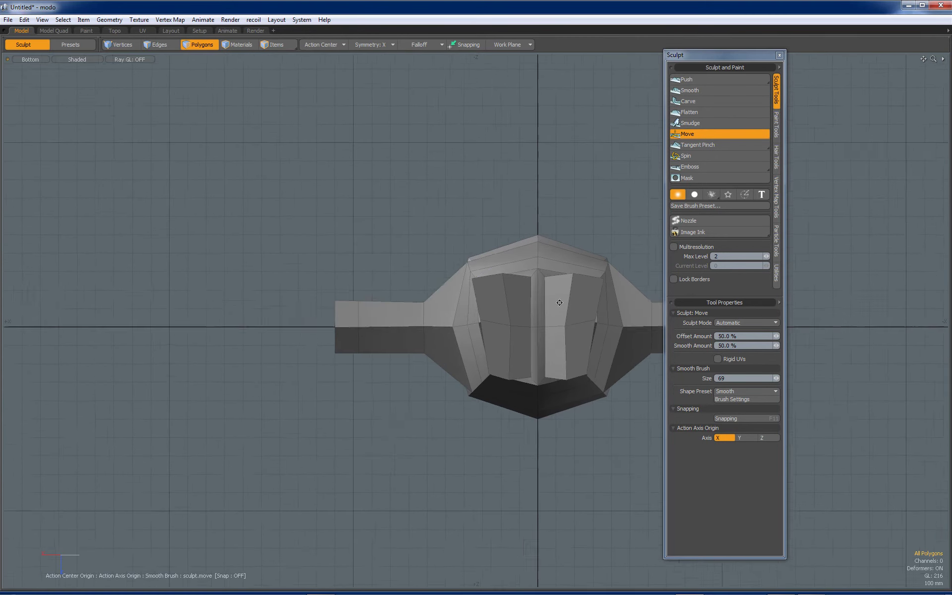
right_drag(452, 268, 450, 270)
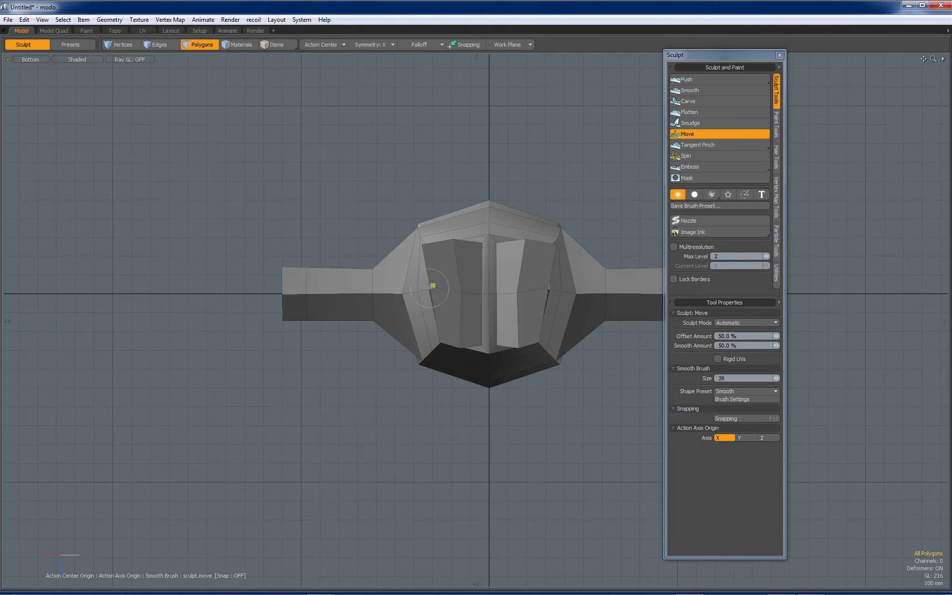
mouse_move(454, 250)
mouse_down()
mouse_move(461, 303)
mouse_move(435, 293)
mouse_up()
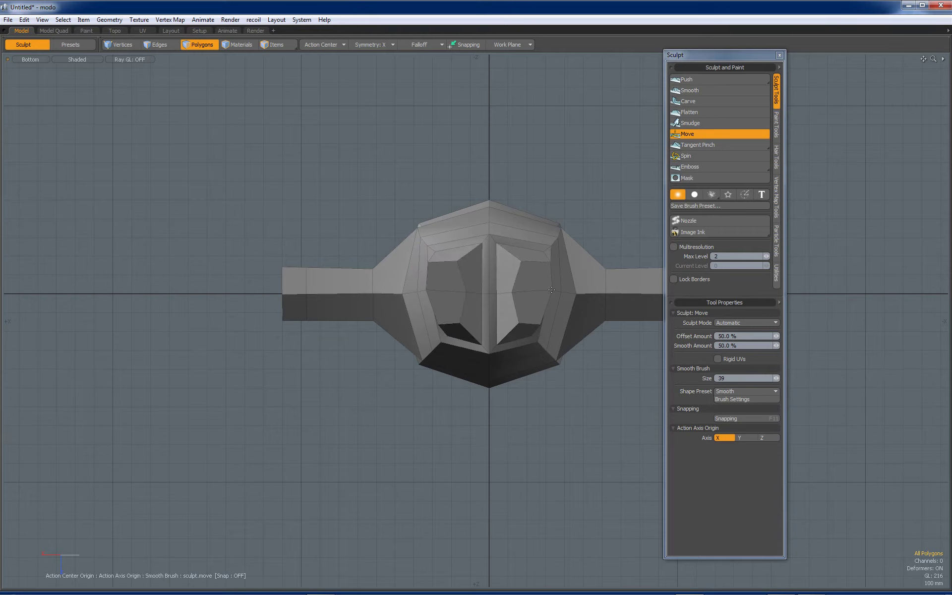
drag(521, 265, 489, 272)
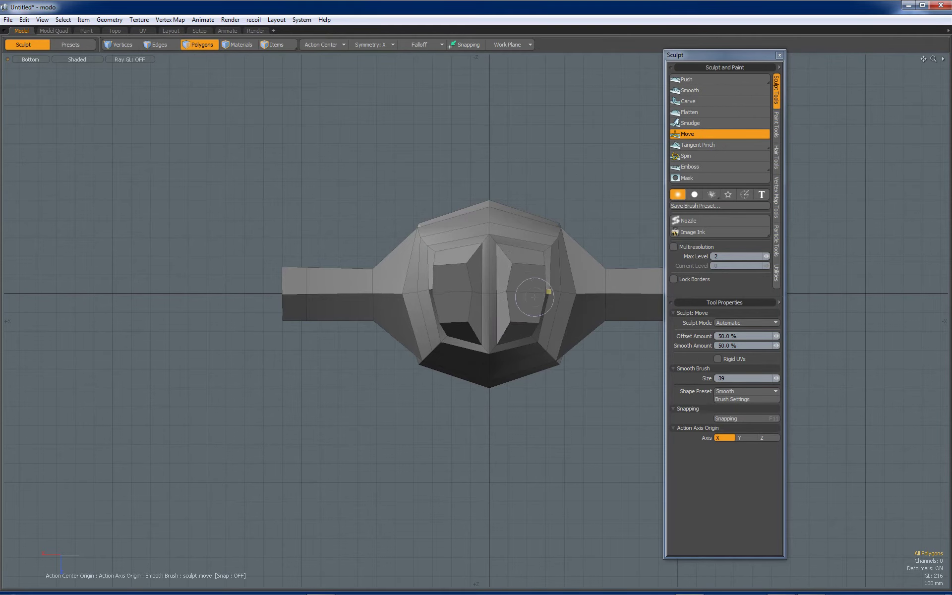
alt+shift+drag(526, 268, 482, 273)
Step: Add one horizontal edge loop around the lower part of both legs with Loop Slice in Free mode
mouse_move(482, 273)
ctrl+alt+mouse_down()
mouse_move(432, 268)
mouse_move(512, 355)
mouse_move(505, 350)
ctrl+alt+mouse_up()
key(KP_Decimal)
scroll(512, 356, up, 4)
key(space)
key(alt+c)
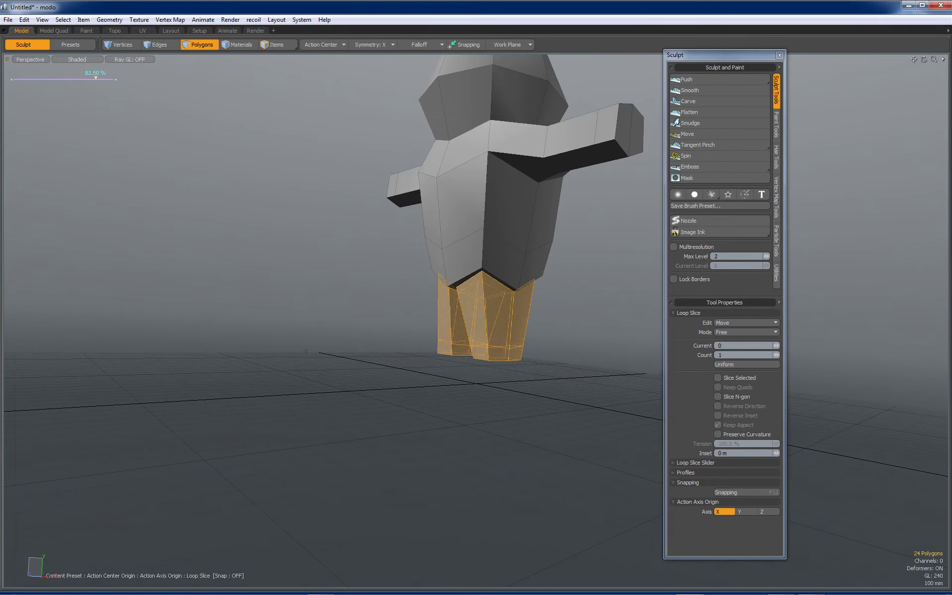
key(space)
Step: Select the front polygons of both lower legs and bevel them forward to form feet, ending with nothing selected
click(483, 350)
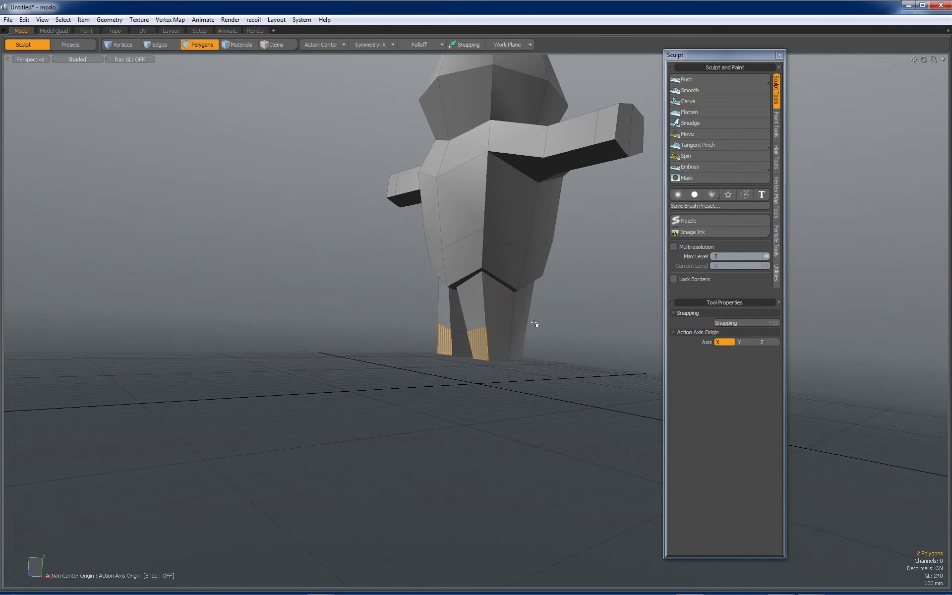
key(b)
drag(435, 359, 532, 367)
key(space)
click(406, 380)
Step: In a wireframe right view, select the lower toe vertices of the feet and move them up about 46 mm to level the soles
key(KP_1)
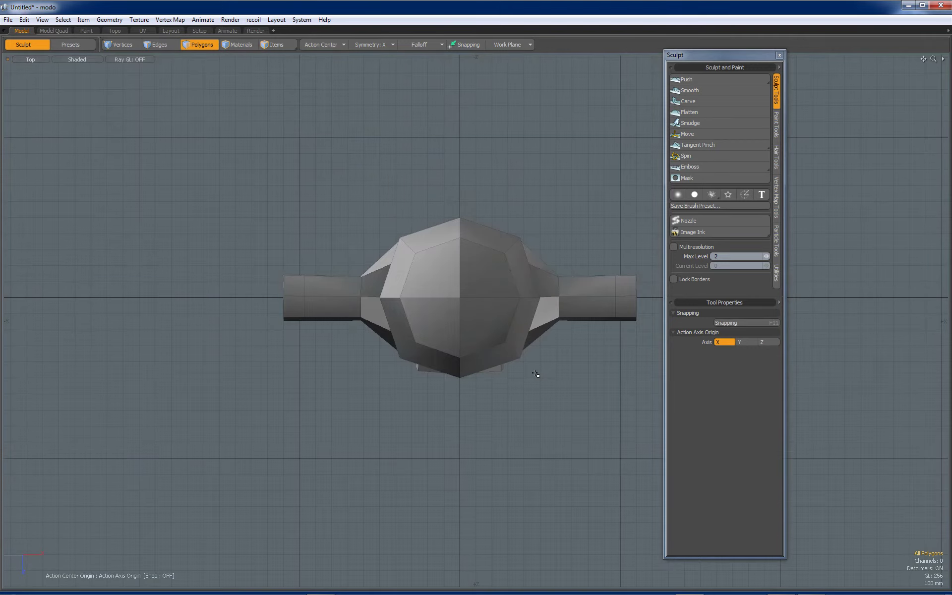
key(KP_3)
ctrl+alt+drag(447, 350, 515, 350)
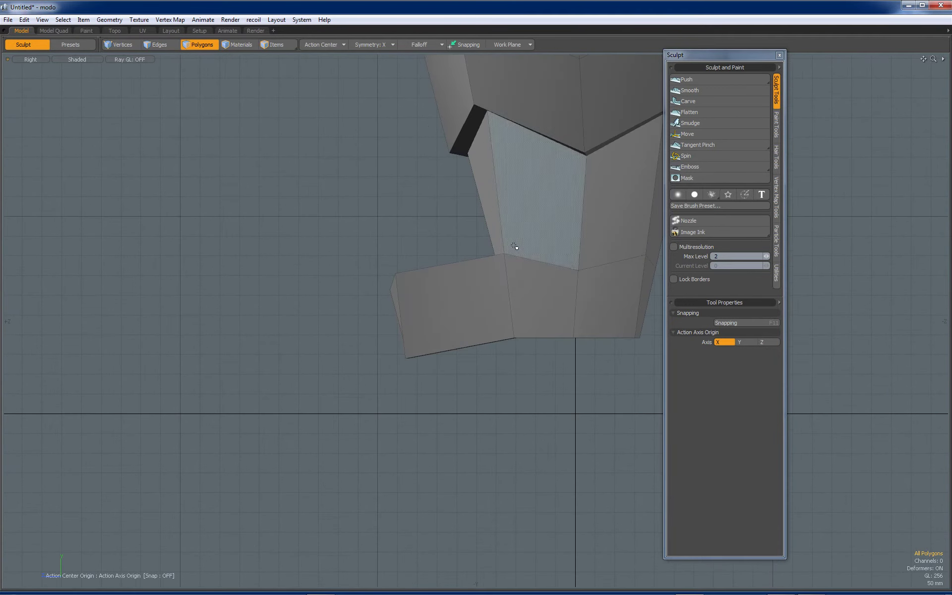
key(KP_5)
key(1)
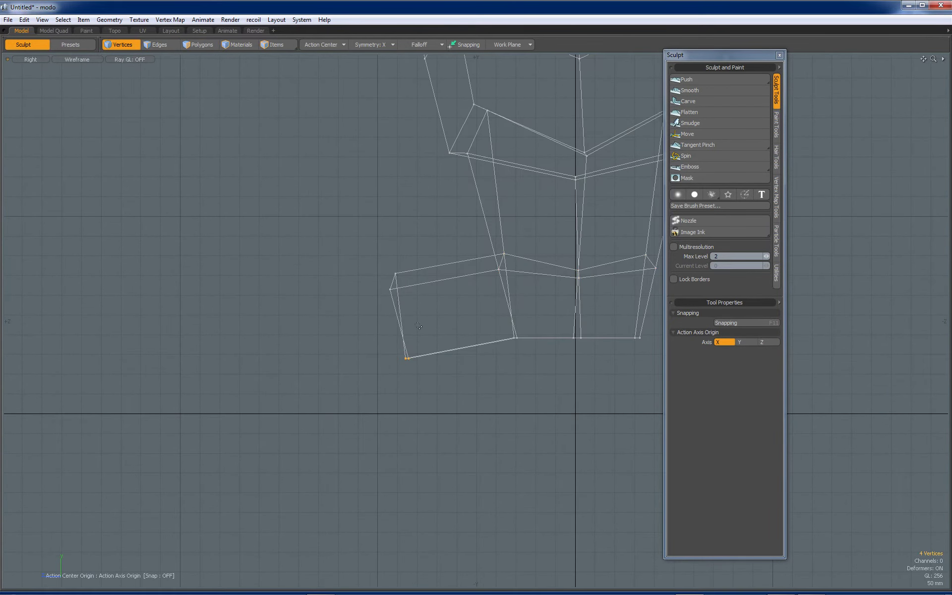
key(w)
drag(528, 361, 526, 348)
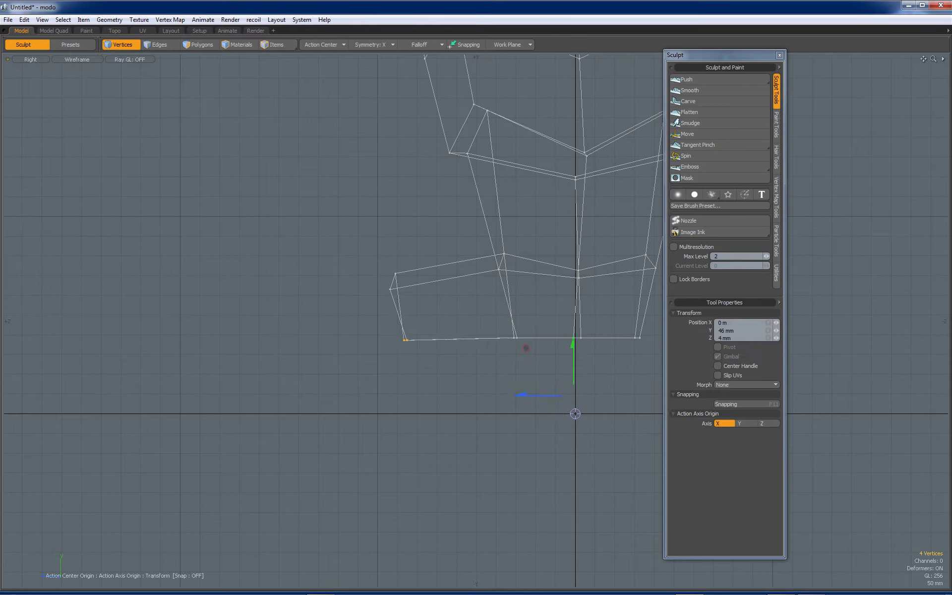
Step: Move the upper toe vertices back toward the ankles to slope the feet, and set the action center to Automatic
key(q)
mouse_move(411, 254)
right_down()
mouse_move(394, 250)
mouse_move(416, 277)
right_up()
key(w)
drag(405, 249, 431, 249)
key(q)
click(326, 43)
click(328, 41)
scroll(423, 242, down, 2)
alt+drag(424, 242, 348, 288)
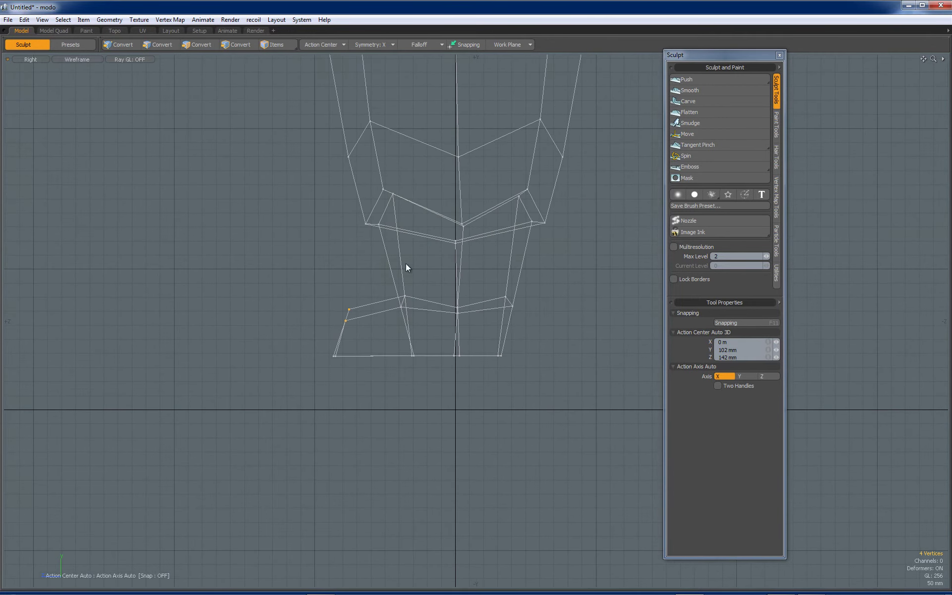
Step: Close the Sculpt palette and examine the figure in shaded perspective, toggling the subdivision preview on and off
key(KP_Decimal)
key(KP_5)
mouse_move(478, 362)
alt+mouse_down()
mouse_move(424, 360)
mouse_move(473, 356)
alt+mouse_up()
scroll(424, 360, down, 5)
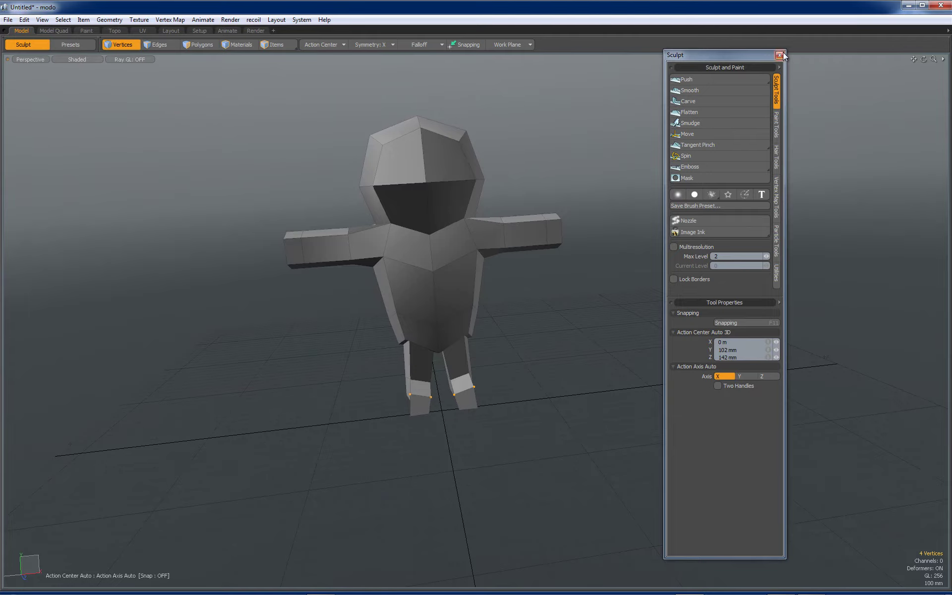
click(780, 55)
mouse_move(591, 196)
alt+mouse_down()
mouse_move(573, 291)
mouse_move(649, 353)
mouse_move(465, 369)
mouse_move(527, 333)
mouse_move(378, 319)
mouse_move(490, 268)
mouse_move(582, 318)
mouse_move(555, 347)
mouse_move(563, 350)
mouse_move(659, 270)
mouse_move(585, 258)
mouse_move(516, 223)
mouse_move(480, 373)
mouse_move(544, 258)
alt+mouse_up()
key(Tab)
key(Tab)
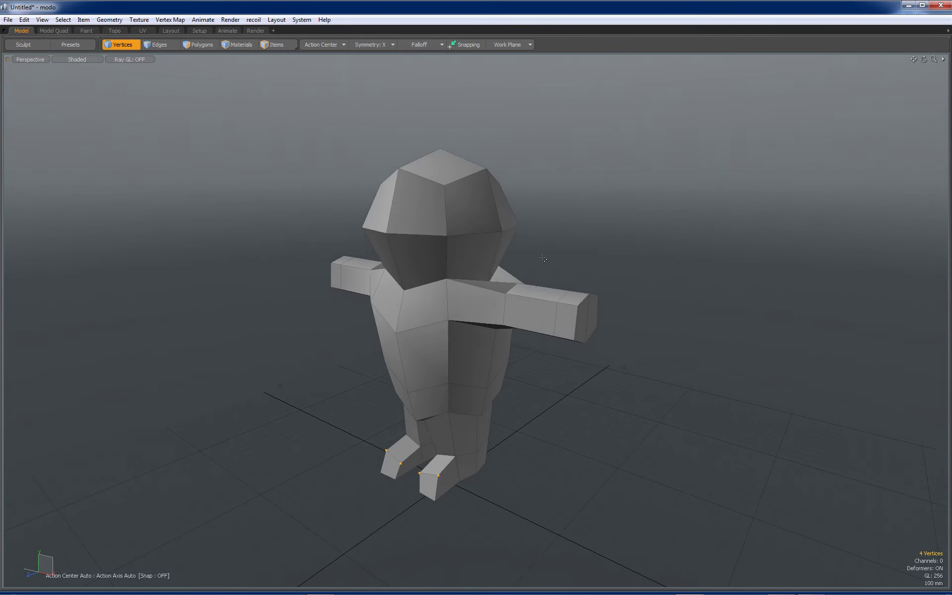
key(t)
click(483, 262)
alt+drag(479, 264, 287, 259)
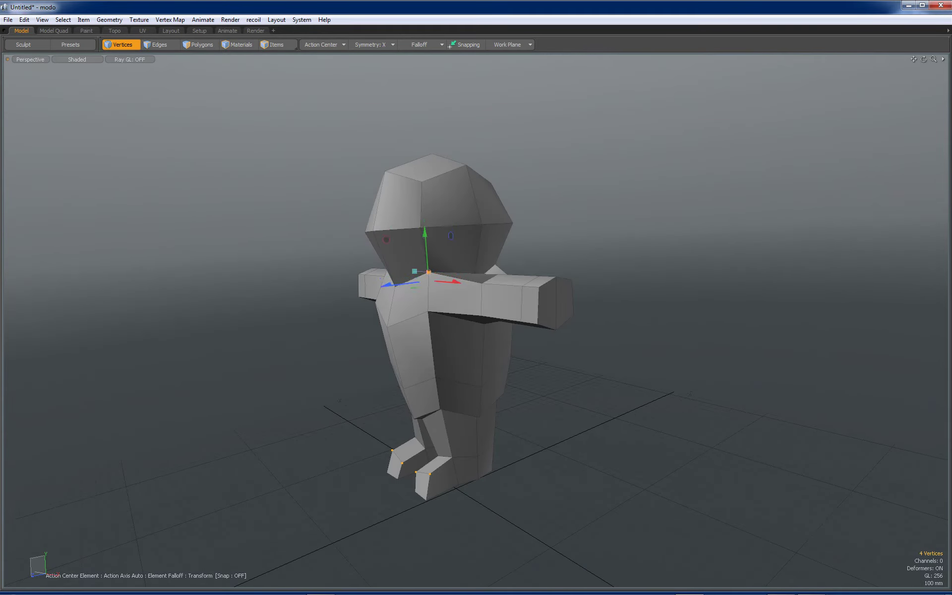
Step: Clear the vertex selection, then use Element Move to lower the front shoulder points and push the belly edge forward
key(space)
key(space)
key(space)
key(space)
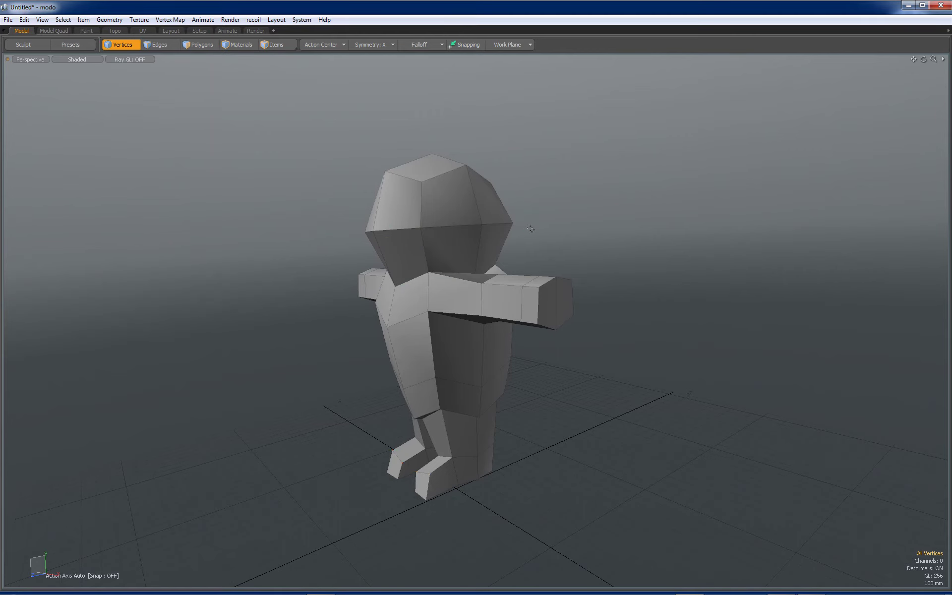
key(t)
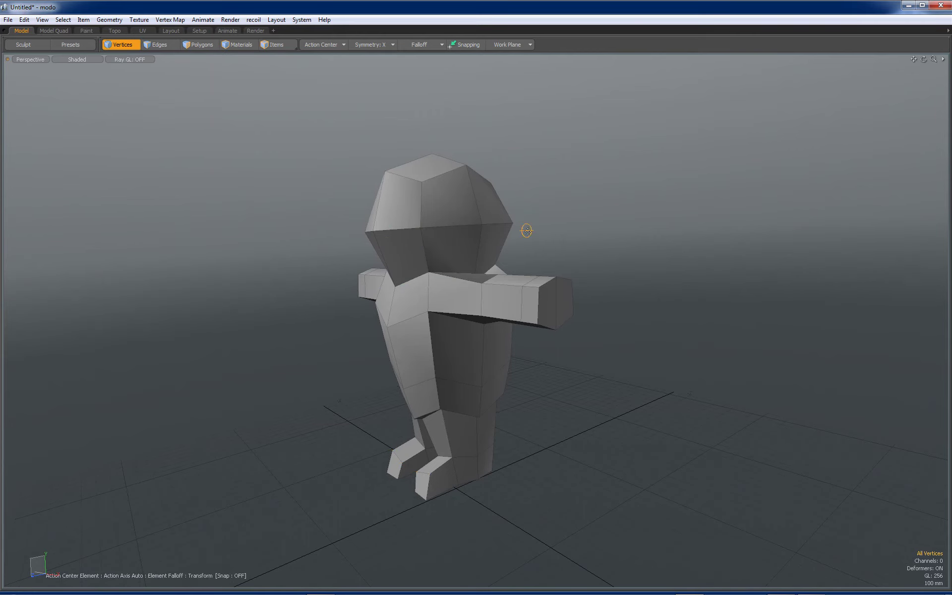
click(429, 276)
drag(426, 287, 431, 326)
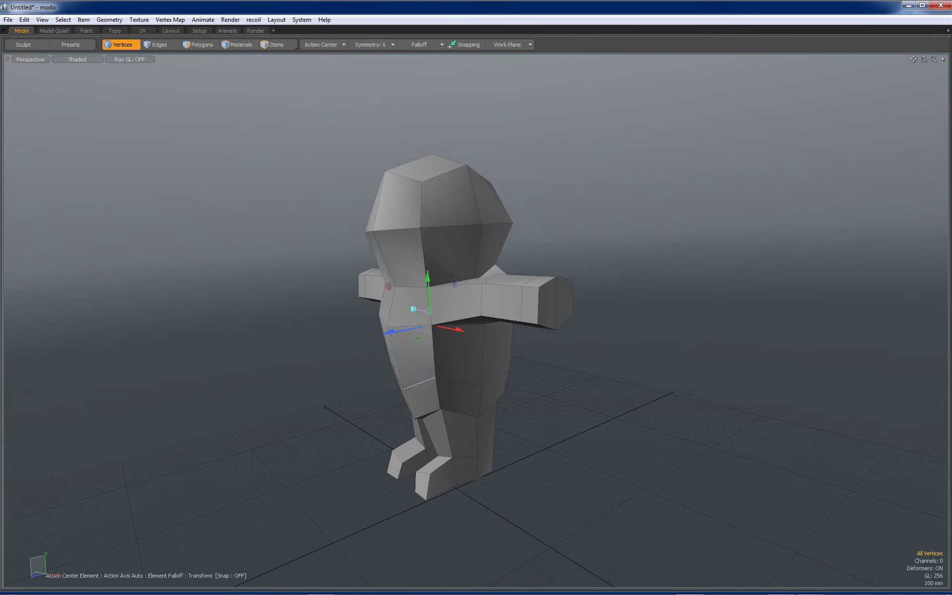
drag(405, 388, 394, 389)
click(438, 374)
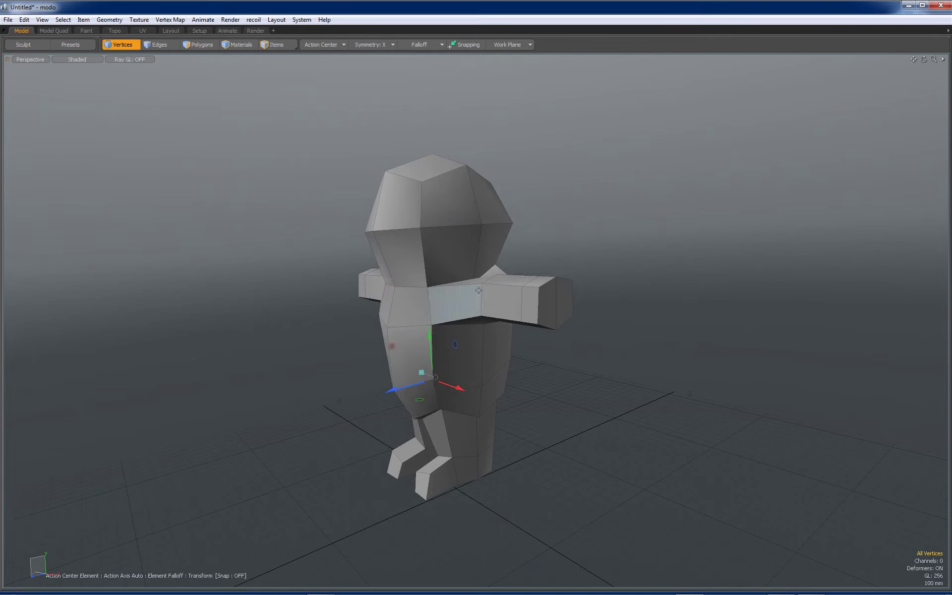
Step: Reshape the front of the arms near the shoulder and lower the rear neck vertex with Element Move
drag(482, 289, 497, 274)
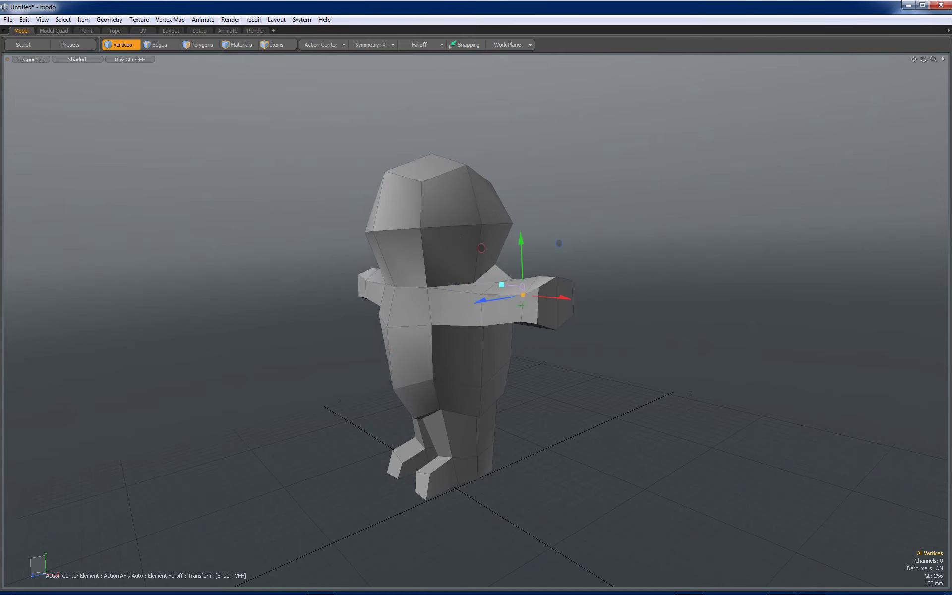
alt+drag(563, 294, 501, 329)
drag(490, 268, 495, 293)
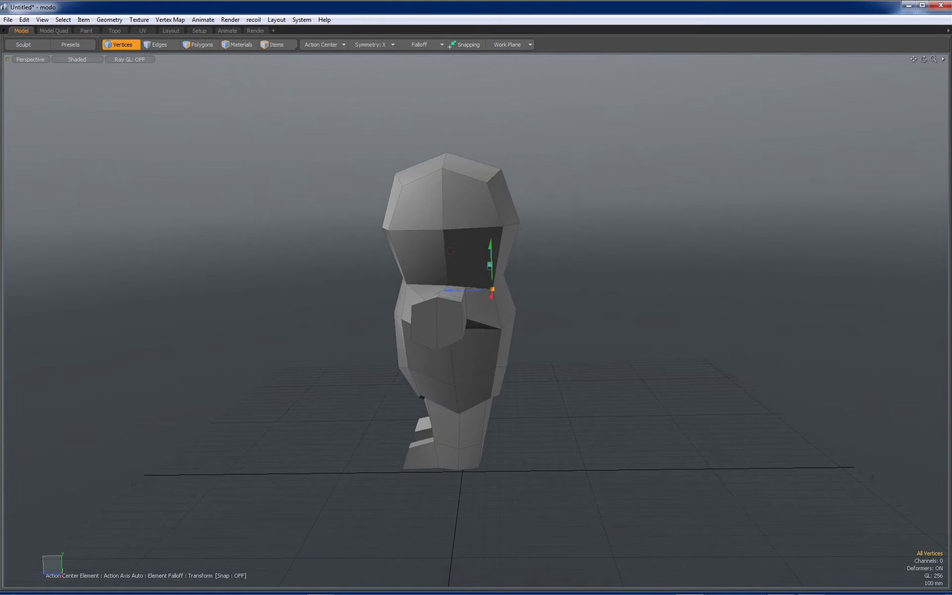
Step: Move the vertices at the rear shoulder, armpit and waist inward to narrow the figure's back
alt+drag(449, 382, 243, 268)
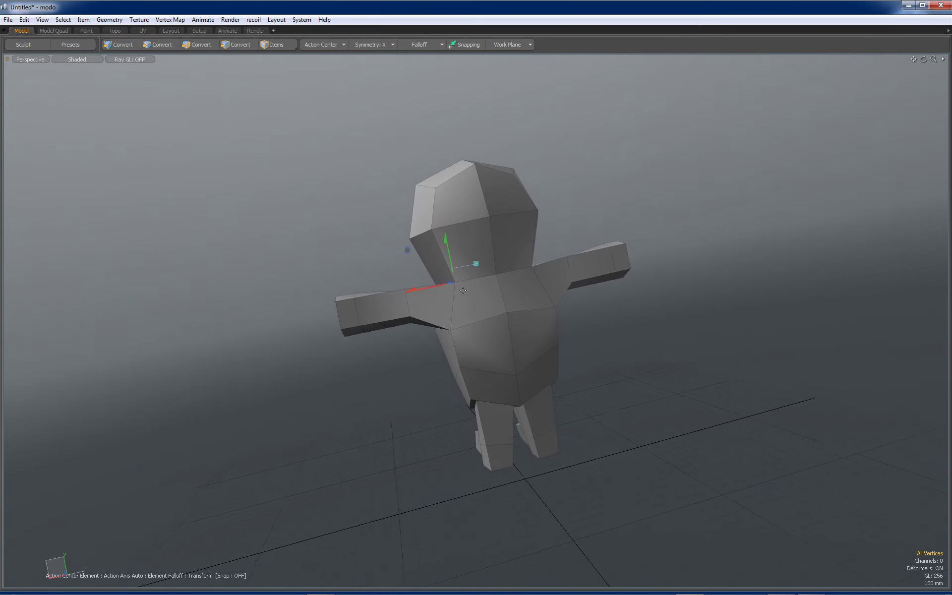
drag(453, 283, 465, 282)
drag(452, 329, 466, 332)
drag(459, 368, 469, 370)
Step: Adjust the front neck and shoulder vertices with Element Move, check the body from several sides, and drop the tool
alt+drag(645, 267, 833, 214)
alt+drag(506, 312, 486, 280)
click(481, 279)
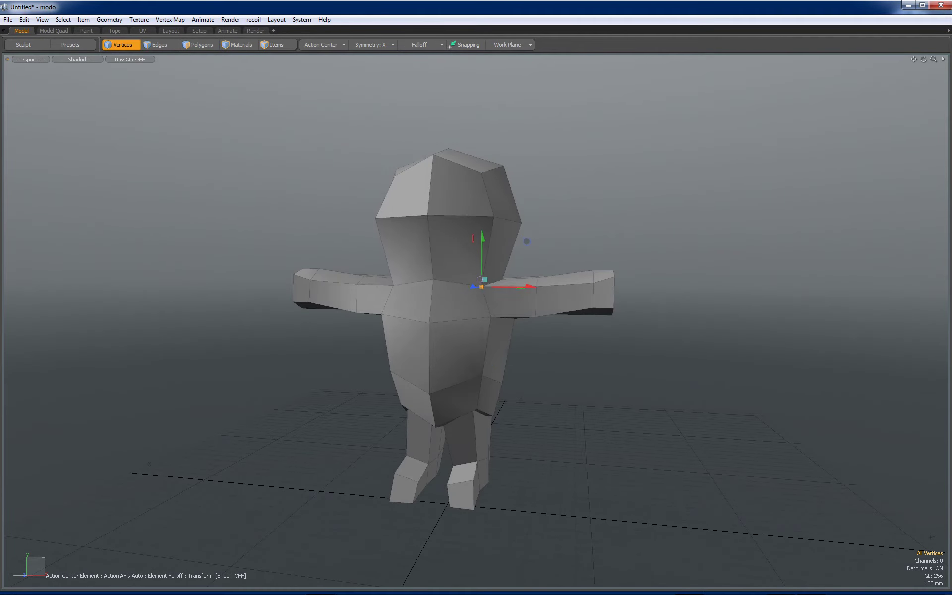
alt+drag(501, 313, 580, 280)
alt+drag(481, 403, 550, 336)
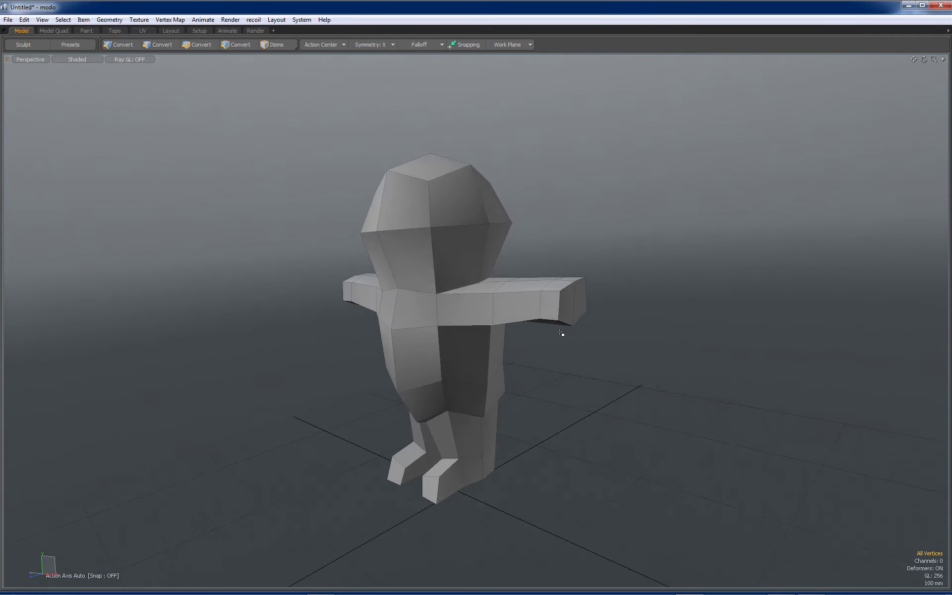
Step: Select the polygons at both arm ends, grow the selection along the arms and rotate them downward, then deselect
key(3)
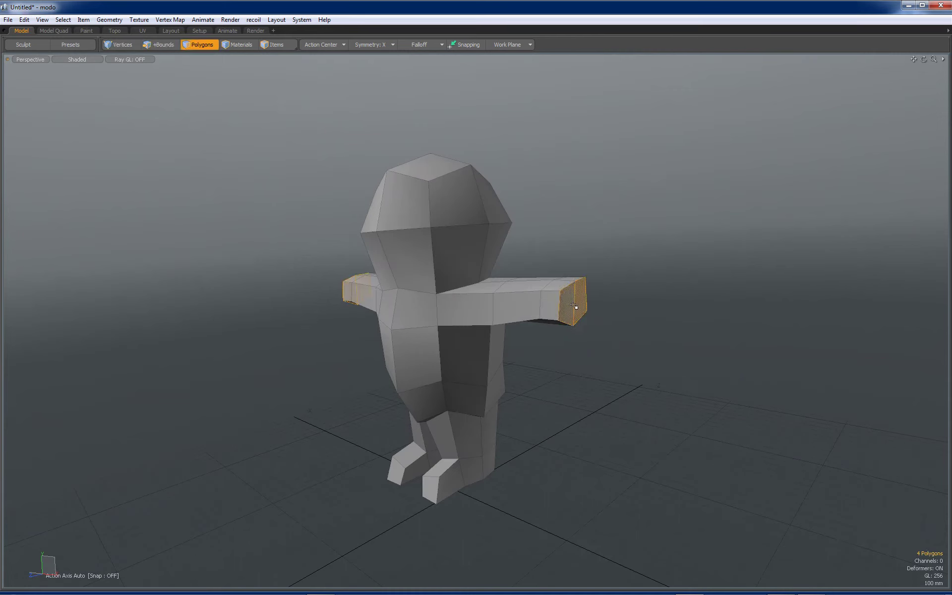
key(Up)
key(y)
drag(503, 281, 451, 402)
key(q)
click(588, 281)
Step: Convert the character mesh to smooth subdivision surfaces
key(Tab)
key(Tab)
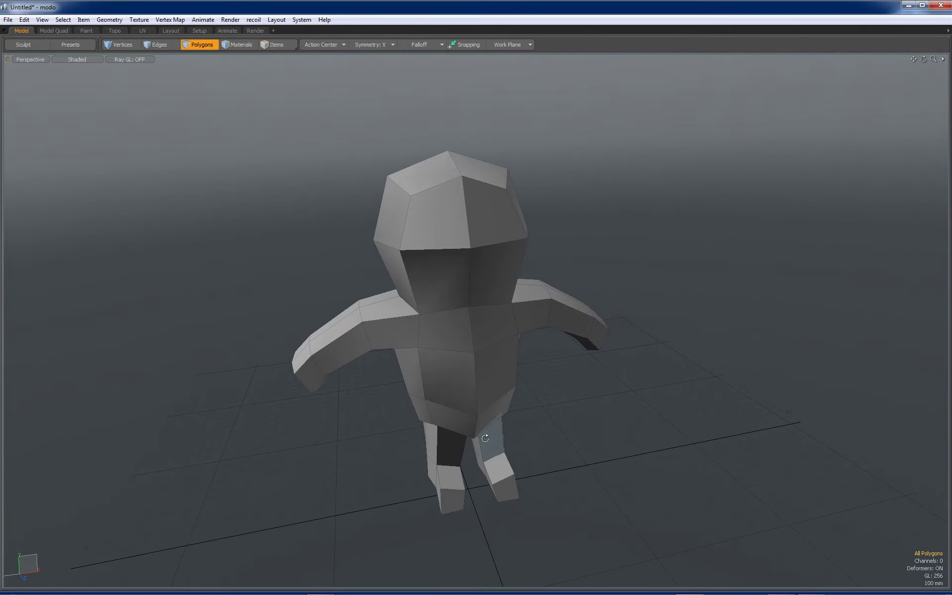
key(Tab)
alt+drag(482, 451, 437, 288)
Step: Open the sculpting tools and use Move with a smooth brush of size 44 to reshape the legs
click(29, 45)
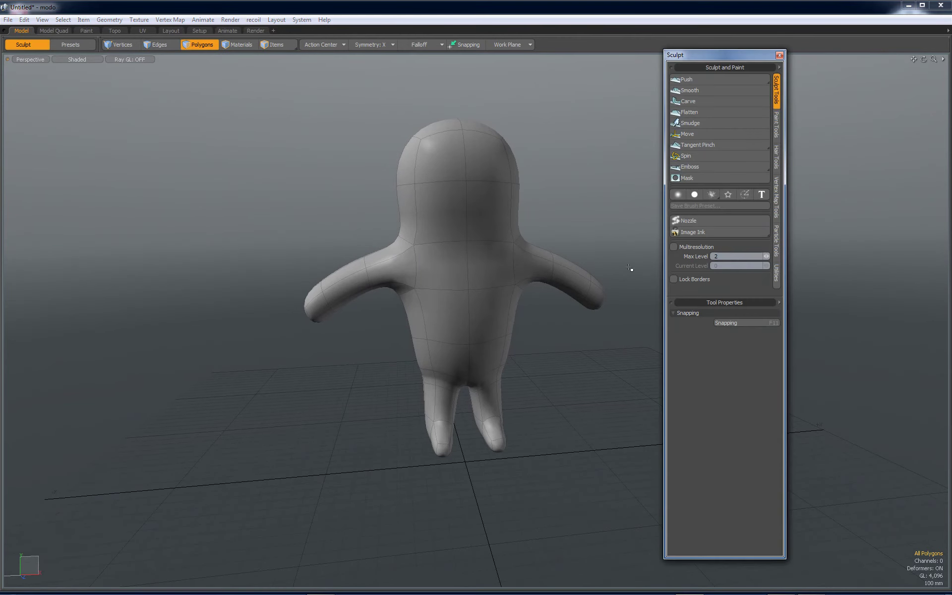
click(699, 134)
right_drag(415, 427, 418, 427)
mouse_move(420, 421)
alt+mouse_down()
mouse_move(479, 429)
mouse_move(412, 427)
mouse_move(454, 431)
mouse_move(453, 380)
alt+mouse_up()
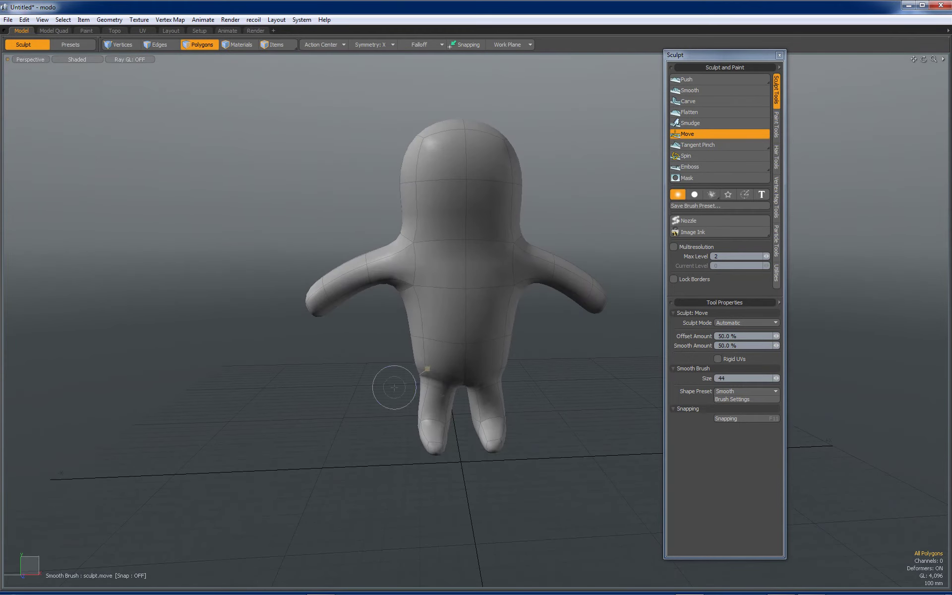
mouse_move(615, 360)
alt+mouse_down()
mouse_move(514, 382)
mouse_move(498, 343)
mouse_move(473, 372)
alt+mouse_up()
alt+drag(473, 372, 501, 379)
Step: Enlarge the Move brush to size 96 and sculpt the side profile of the head and torso
right_drag(512, 377, 525, 377)
key(Tab)
key(Tab)
right_drag(505, 298, 518, 298)
mouse_move(491, 258)
mouse_down()
mouse_move(497, 294)
mouse_move(479, 288)
mouse_move(480, 309)
mouse_up()
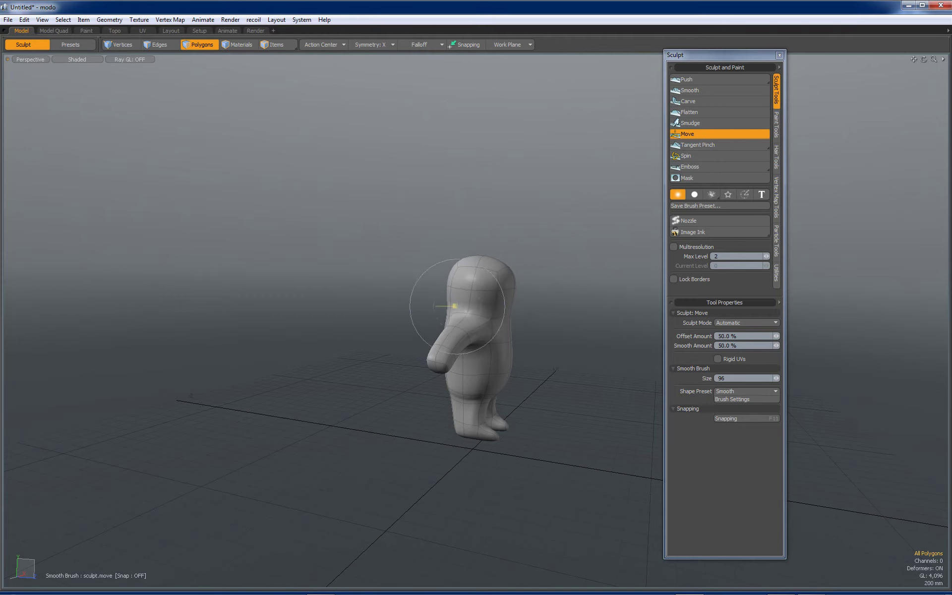
alt+drag(367, 394, 266, 397)
mouse_move(425, 344)
mouse_down()
mouse_move(428, 320)
mouse_move(382, 342)
mouse_move(292, 339)
mouse_move(310, 337)
mouse_up()
alt+drag(473, 298, 488, 300)
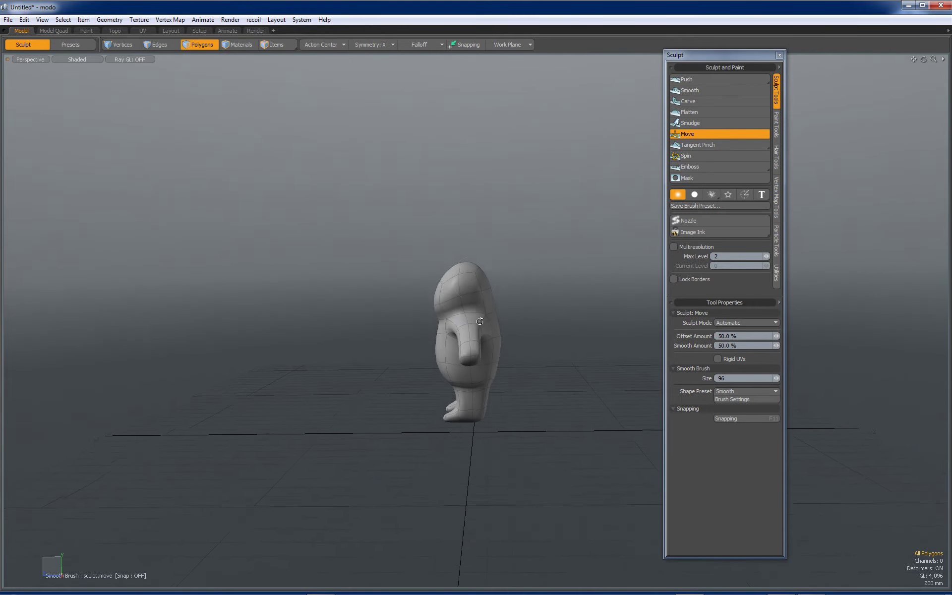
Step: Reduce the Move brush to size 71 and refine the head, arms, torso and legs from several angles
scroll(489, 342, down, 2)
scroll(461, 368, up, 4)
right_drag(485, 386, 472, 387)
mouse_move(462, 381)
mouse_down()
mouse_move(492, 383)
mouse_move(471, 376)
mouse_move(482, 357)
mouse_move(381, 349)
mouse_up()
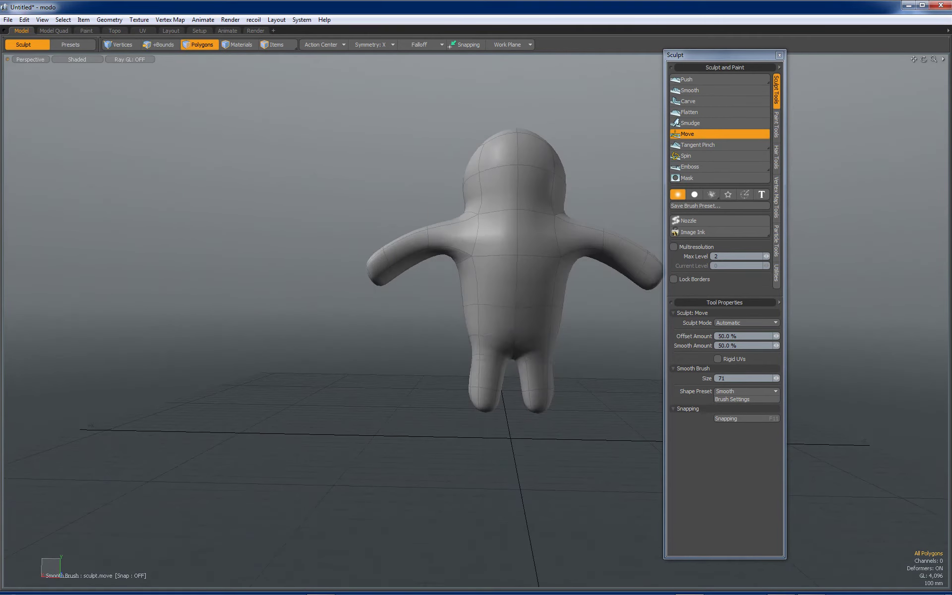
alt+drag(448, 242, 526, 255)
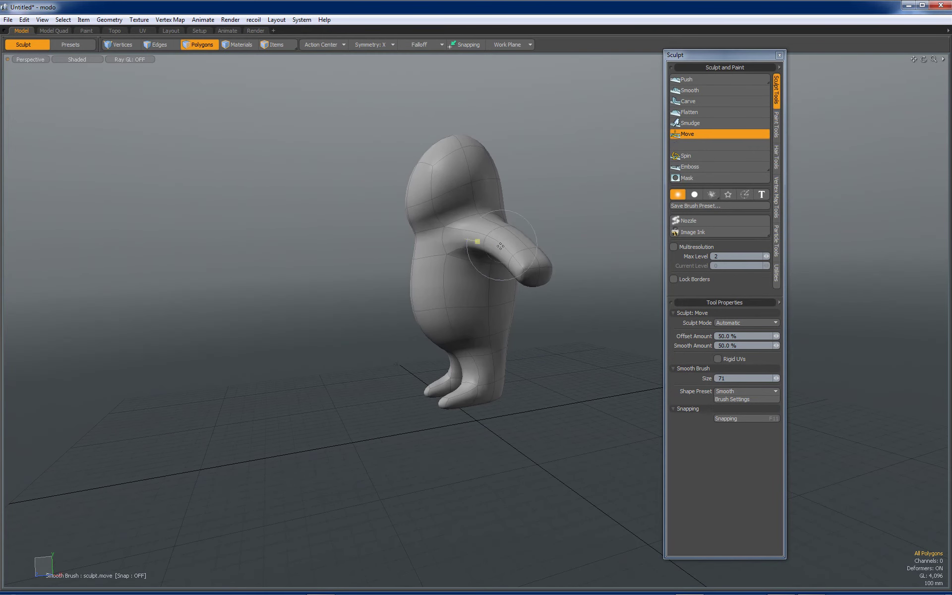
mouse_move(565, 298)
alt+mouse_down()
mouse_move(513, 233)
mouse_move(448, 175)
mouse_move(444, 186)
alt+mouse_up()
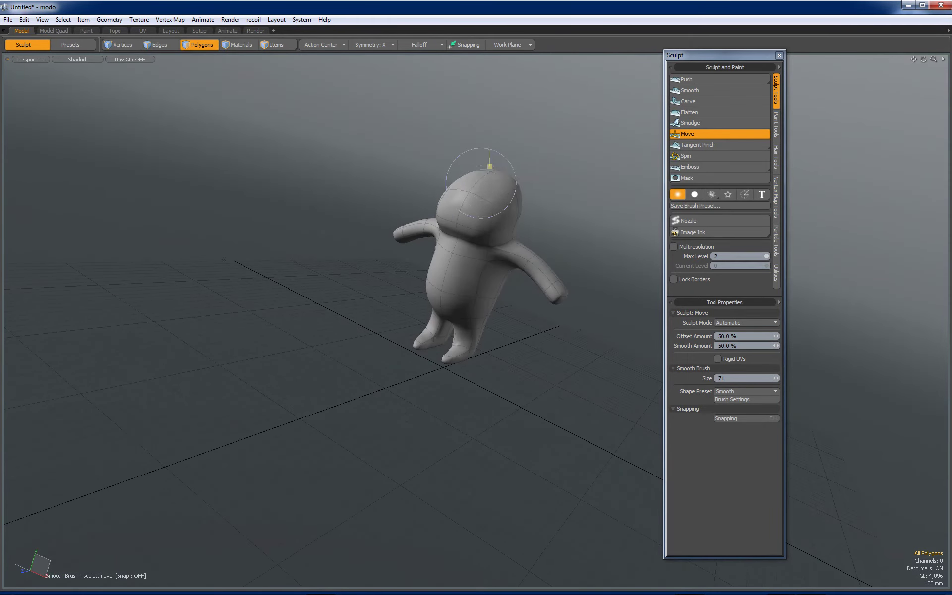
alt+drag(501, 217, 425, 257)
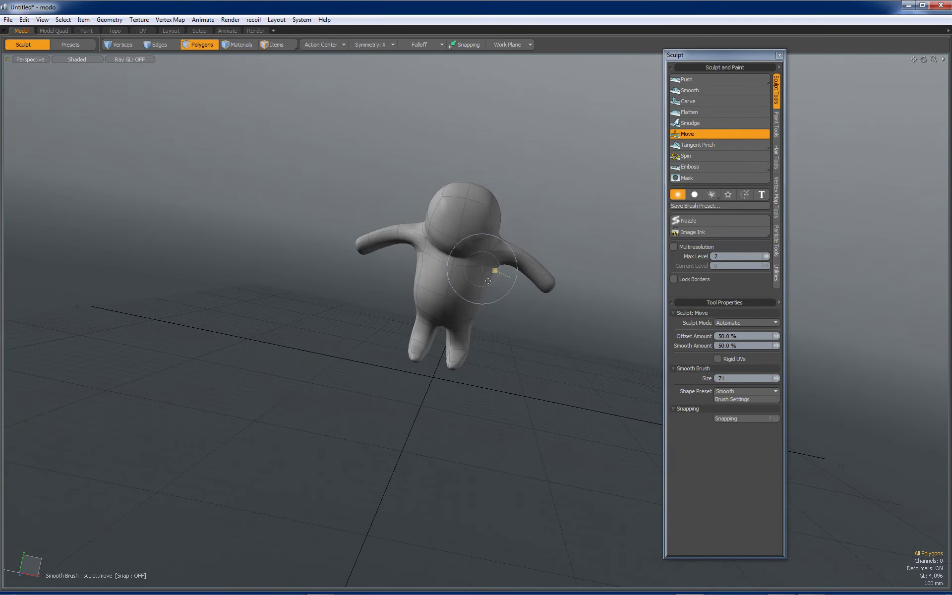
alt+drag(476, 318, 396, 327)
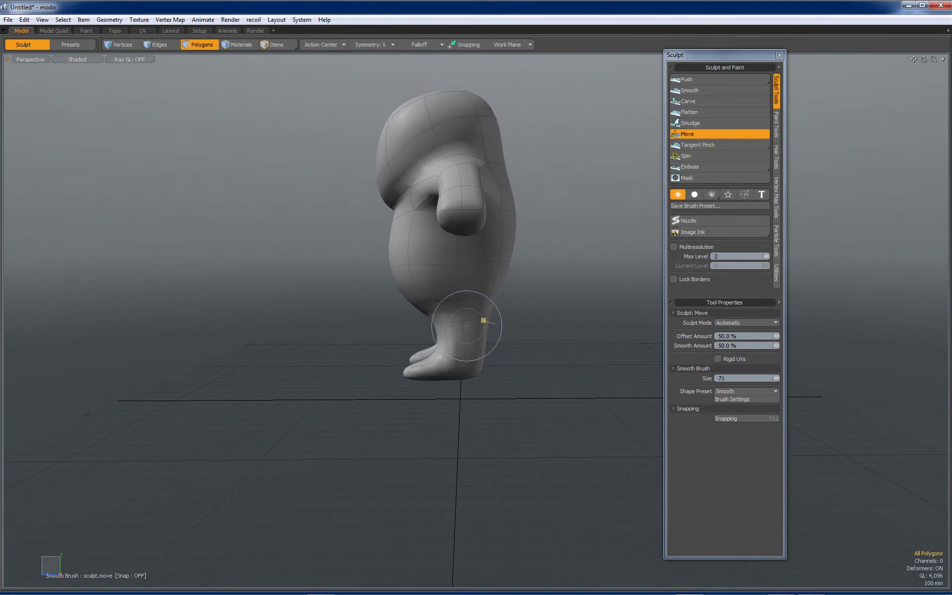
Step: Refine the head, arms and torso from several angles with the Move brush at sizes 69 and 94
alt+drag(463, 302, 283, 342)
alt+drag(500, 325, 460, 314)
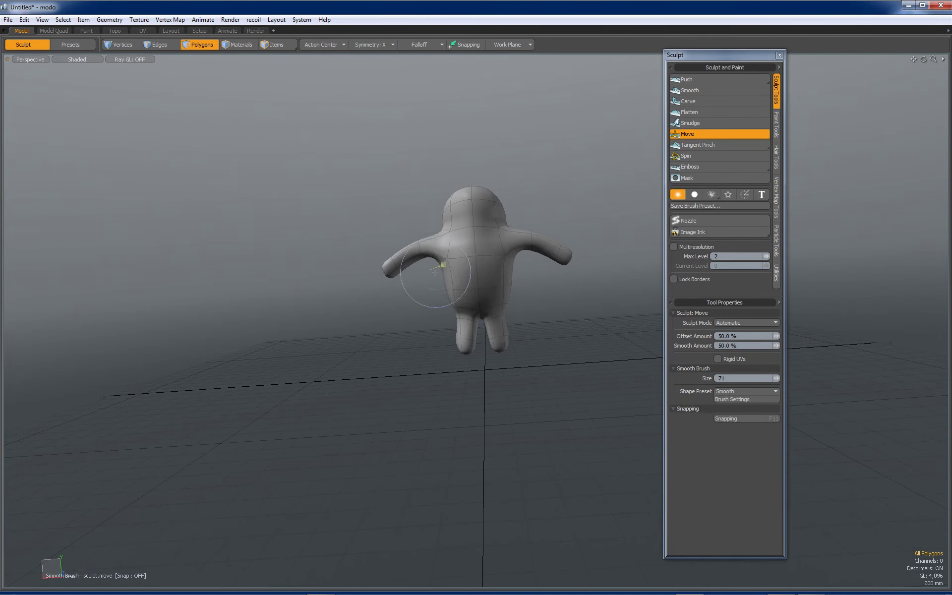
mouse_move(519, 282)
alt+shift+mouse_down()
mouse_move(521, 314)
mouse_move(382, 357)
mouse_move(307, 347)
alt+shift+mouse_up()
scroll(526, 296, up, 3)
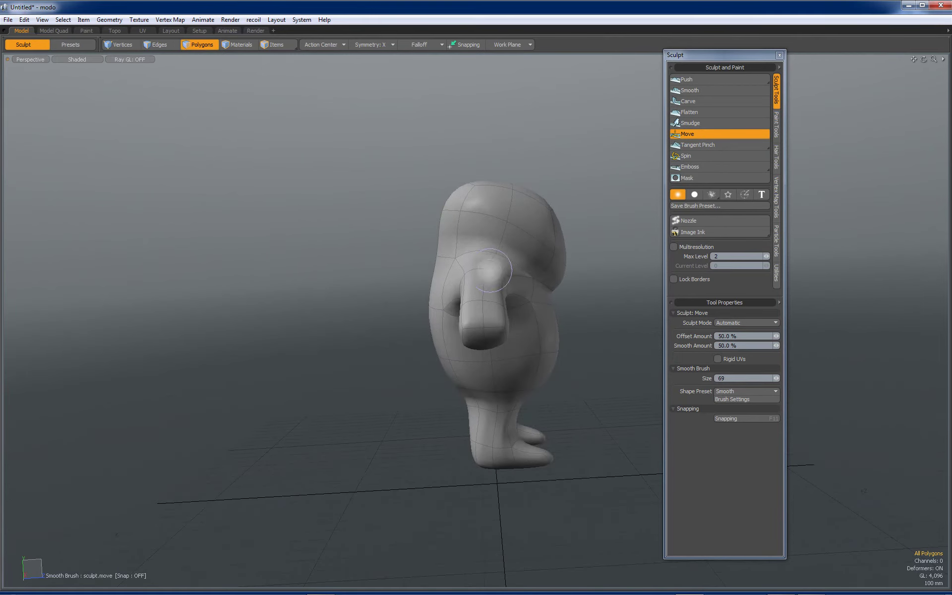
alt+drag(533, 327, 352, 325)
alt+drag(503, 320, 483, 308)
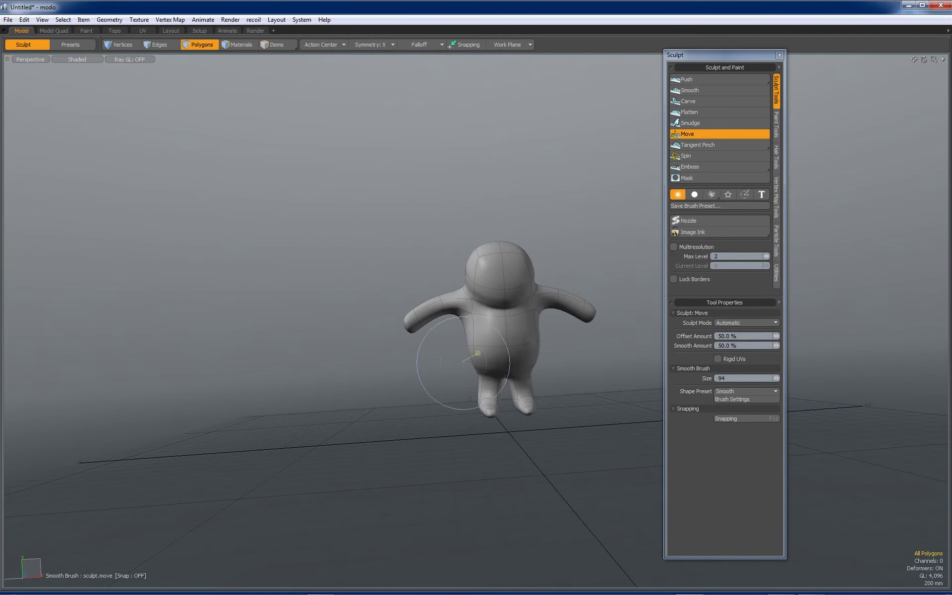
Step: Reduce the Move brush to size 76 and reshape the lower torso, legs and feet from the back, front and side
ctrl+alt+drag(503, 371, 339, 344)
mouse_move(475, 379)
alt+mouse_down()
mouse_move(393, 347)
mouse_move(447, 365)
alt+mouse_up()
right_drag(458, 374, 495, 374)
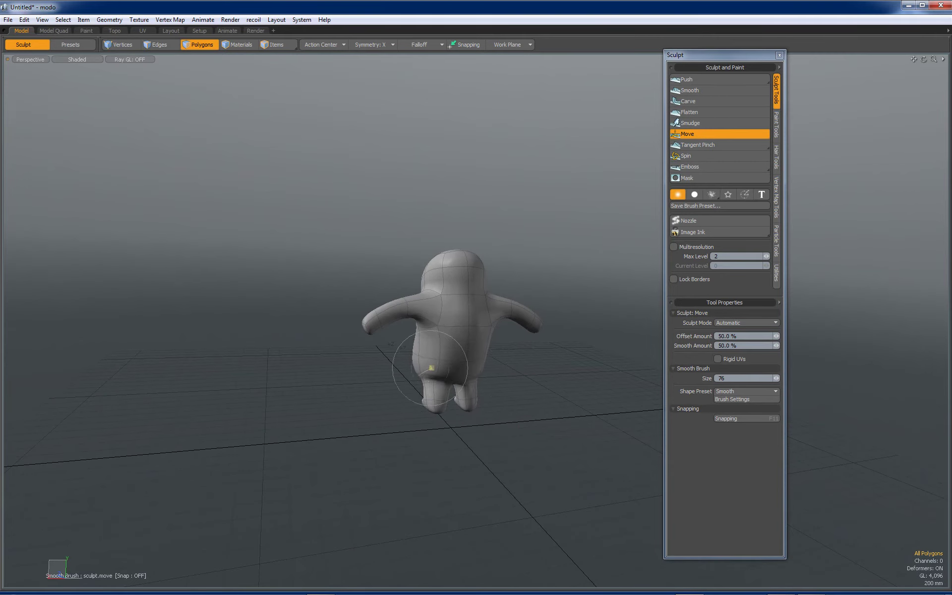
mouse_move(460, 372)
alt+mouse_down()
mouse_move(602, 370)
mouse_move(558, 275)
mouse_move(578, 276)
alt+mouse_up()
mouse_move(481, 336)
alt+mouse_down()
mouse_move(479, 325)
mouse_move(521, 327)
alt+mouse_up()
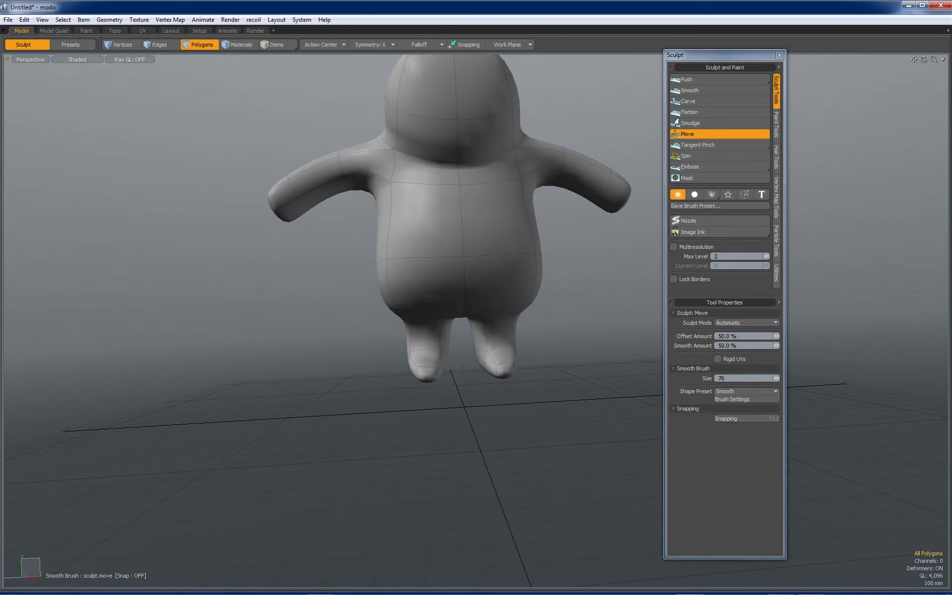
mouse_move(416, 373)
mouse_down()
mouse_move(604, 388)
mouse_move(524, 372)
mouse_up()
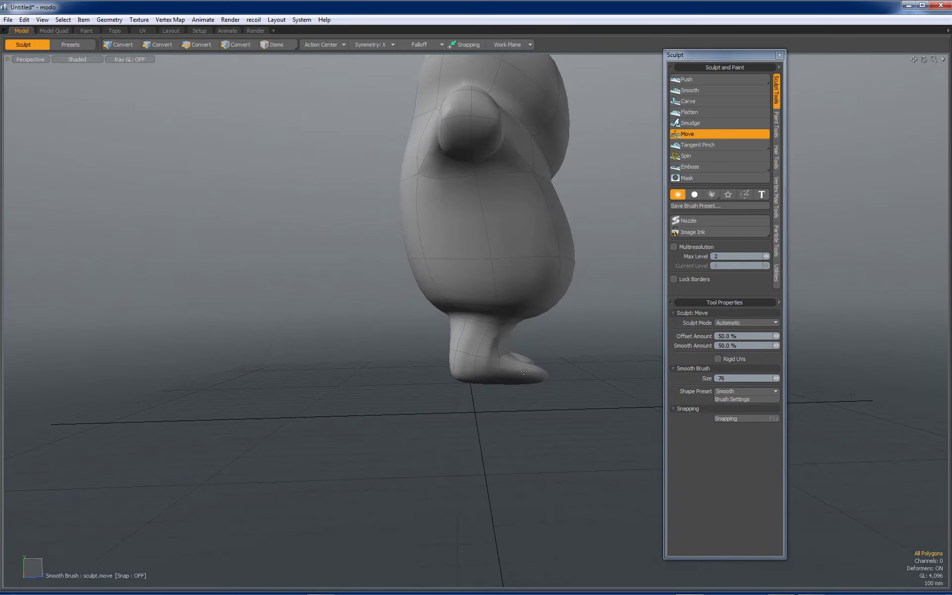
mouse_move(494, 337)
shift+mouse_down()
mouse_move(505, 332)
mouse_move(463, 322)
shift+mouse_up()
scroll(503, 333, down, 4)
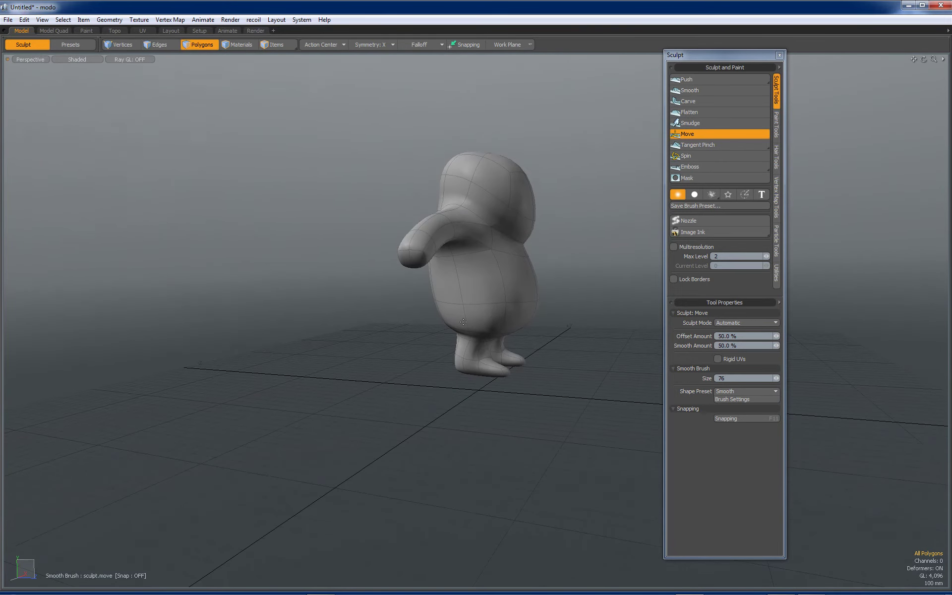
Step: Try to subdivide the character mesh with the Faceted method and a fractal of 0.0 %
key(shift+d)
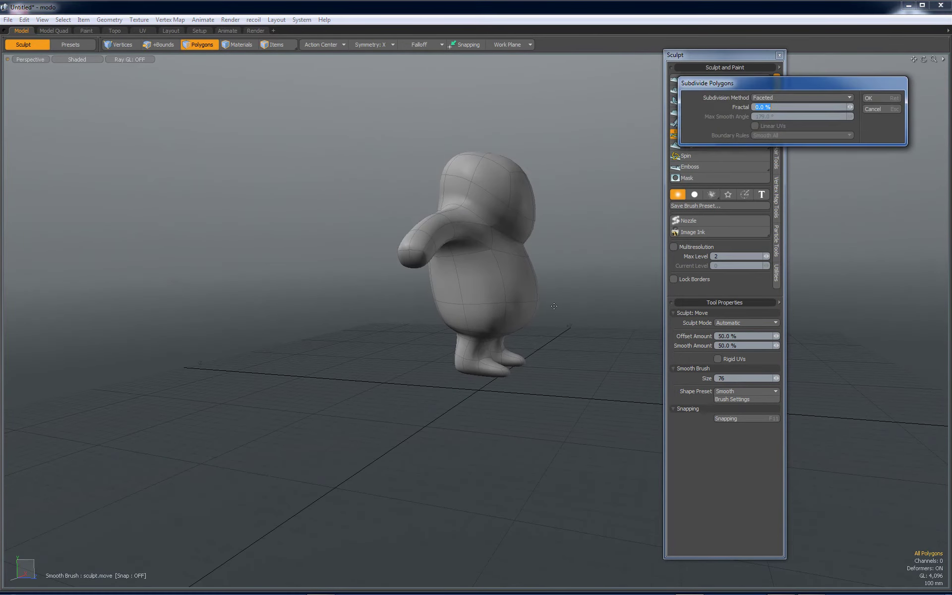
click(872, 99)
alt+drag(526, 347, 491, 345)
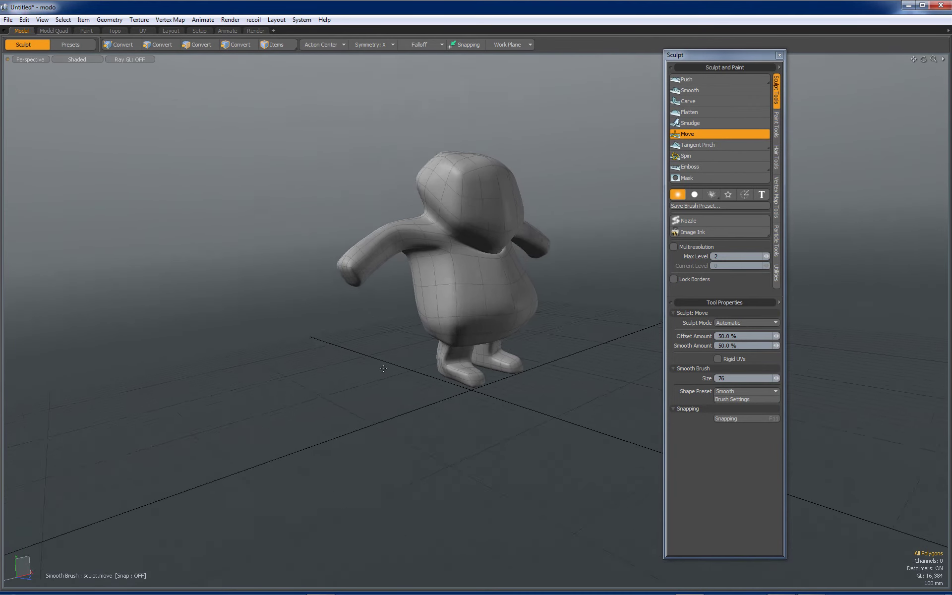
key(t)
key(ctrl+z)
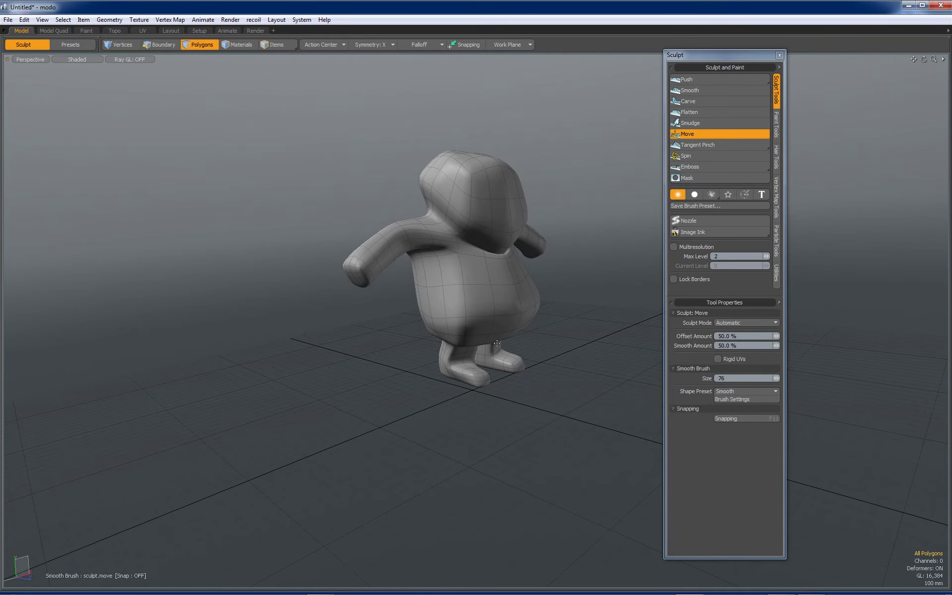
Step: Subdivide the mesh with a rounded result and sculpt the belly and legs with the Move brush at size 83
key(ctrl+shift+z)
alt+drag(497, 344, 467, 319)
right_drag(466, 318, 430, 329)
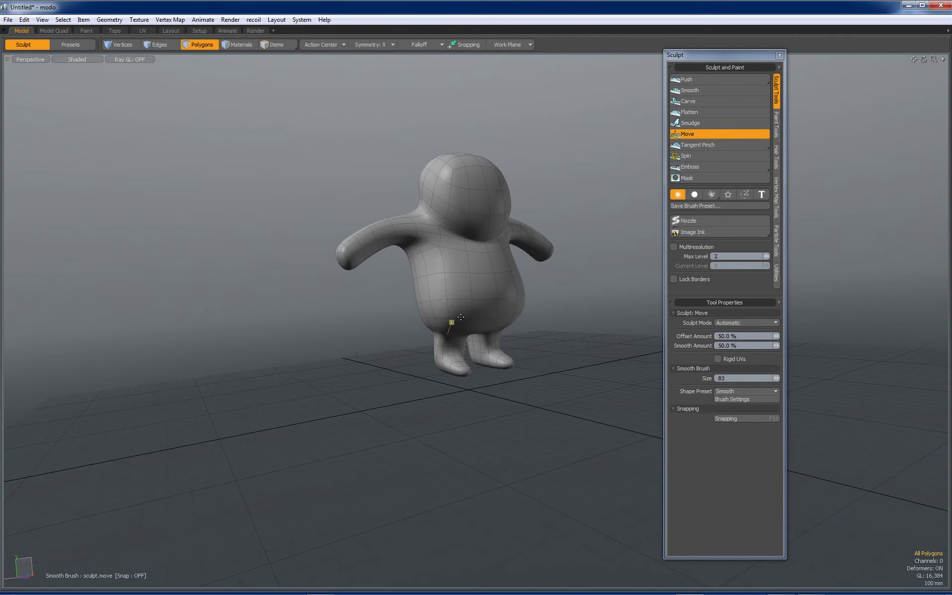
alt+drag(443, 349, 466, 342)
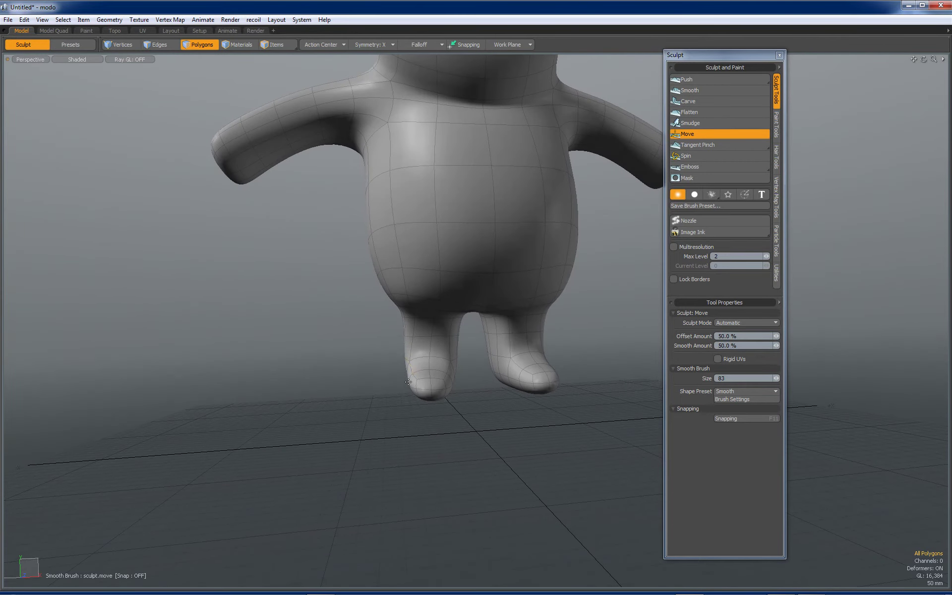
Step: Sculpt the legs, heels and feet from the back and side with the Move brush at sizes 100 and 91
mouse_move(421, 380)
alt+mouse_down()
mouse_move(551, 380)
mouse_move(604, 367)
mouse_move(401, 328)
alt+mouse_up()
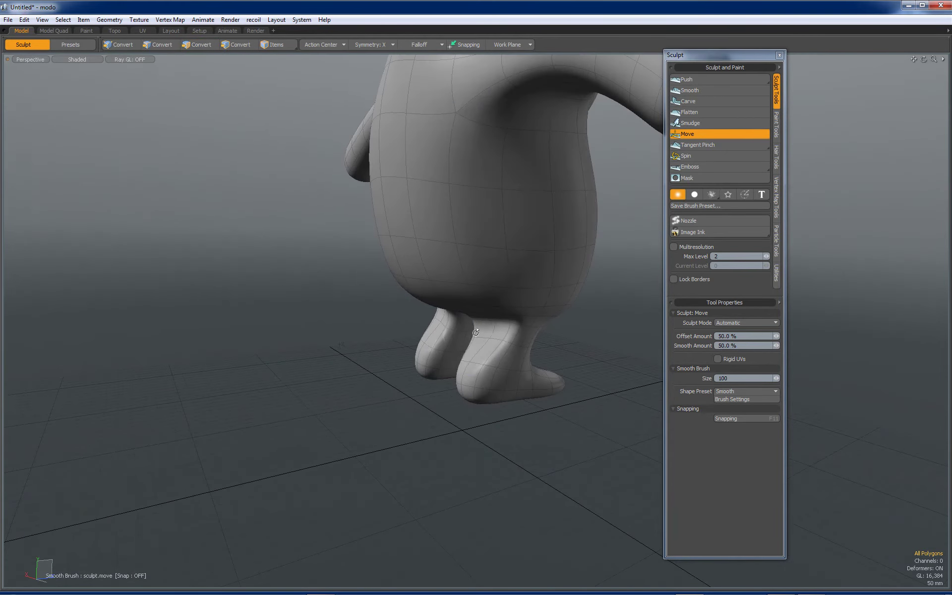
alt+drag(483, 322, 387, 317)
alt+drag(512, 336, 498, 317)
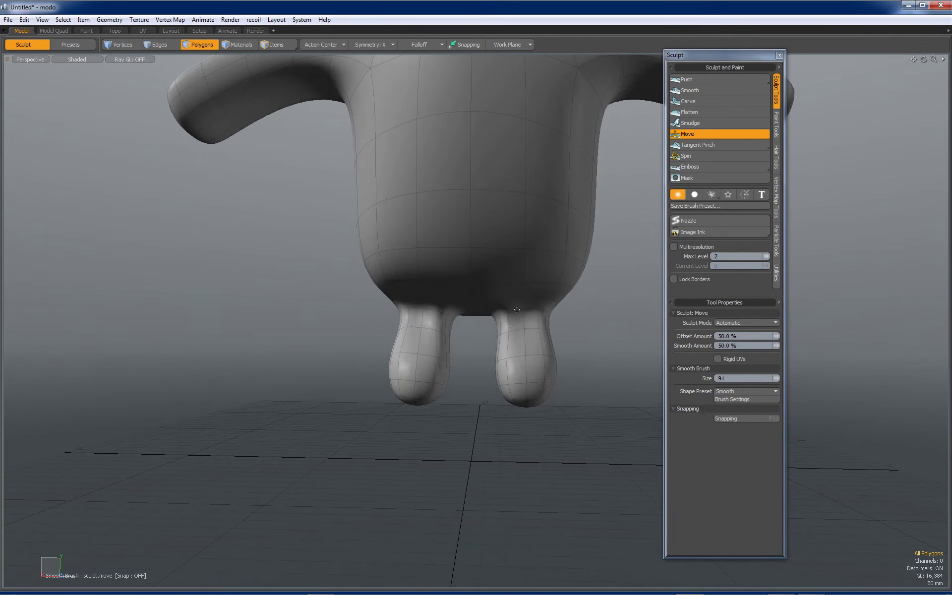
scroll(498, 282, down, 3)
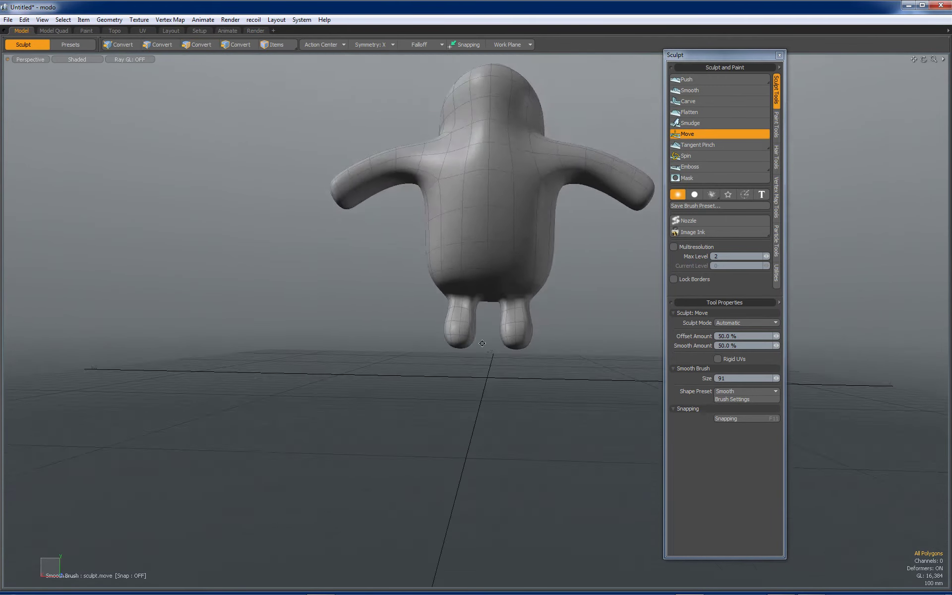
alt+drag(498, 282, 471, 305)
scroll(459, 317, up, 1)
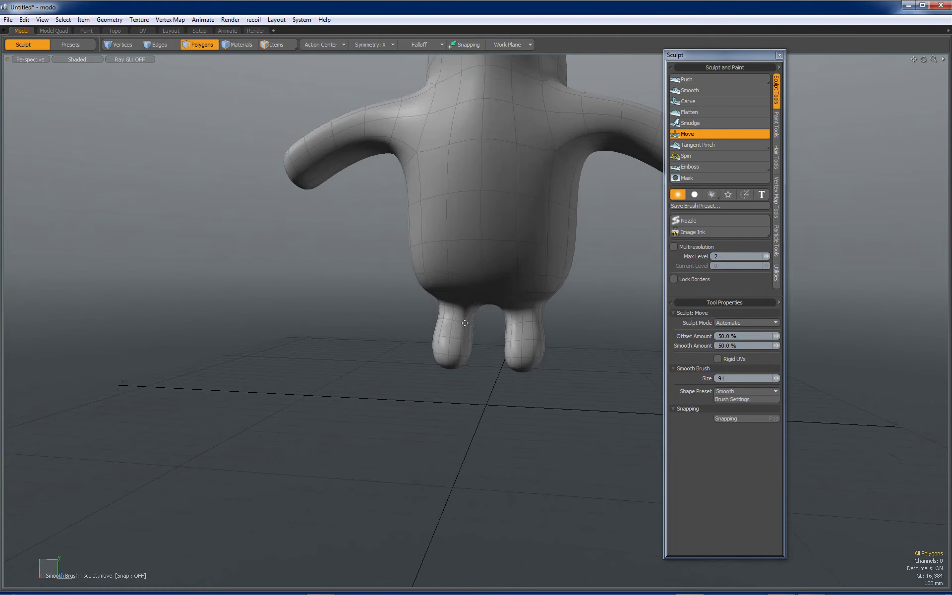
alt+drag(516, 347, 149, 364)
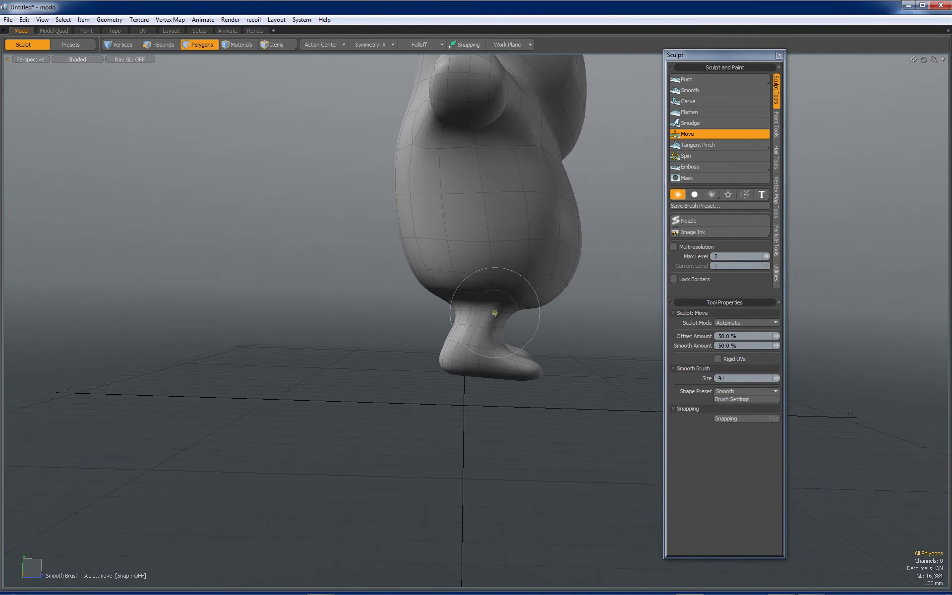
mouse_move(502, 320)
alt+mouse_down()
mouse_move(149, 366)
mouse_move(423, 351)
mouse_move(425, 343)
alt+mouse_up()
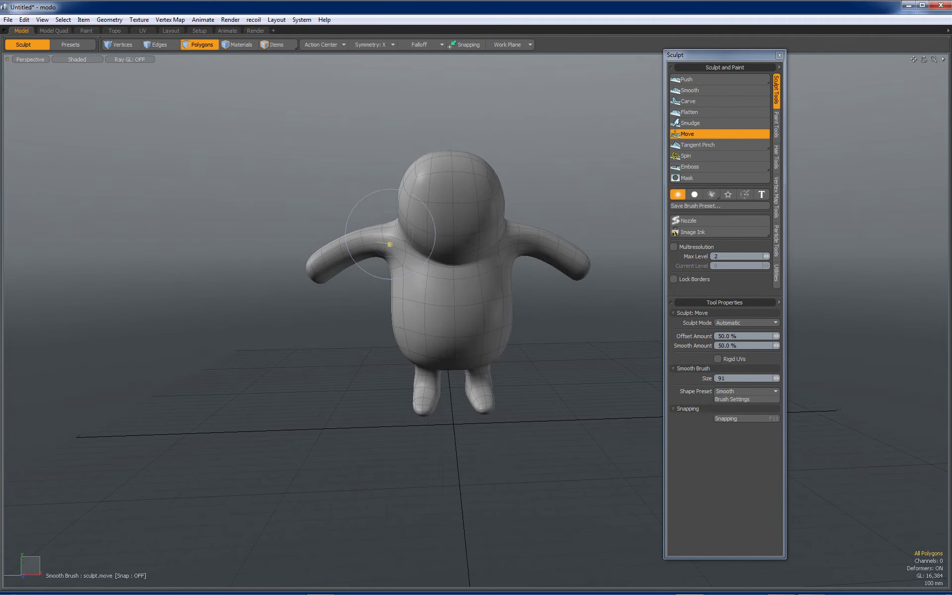
Step: Reshape the arms, shoulders and armpits with the size 91 Move brush
alt+drag(370, 291, 394, 256)
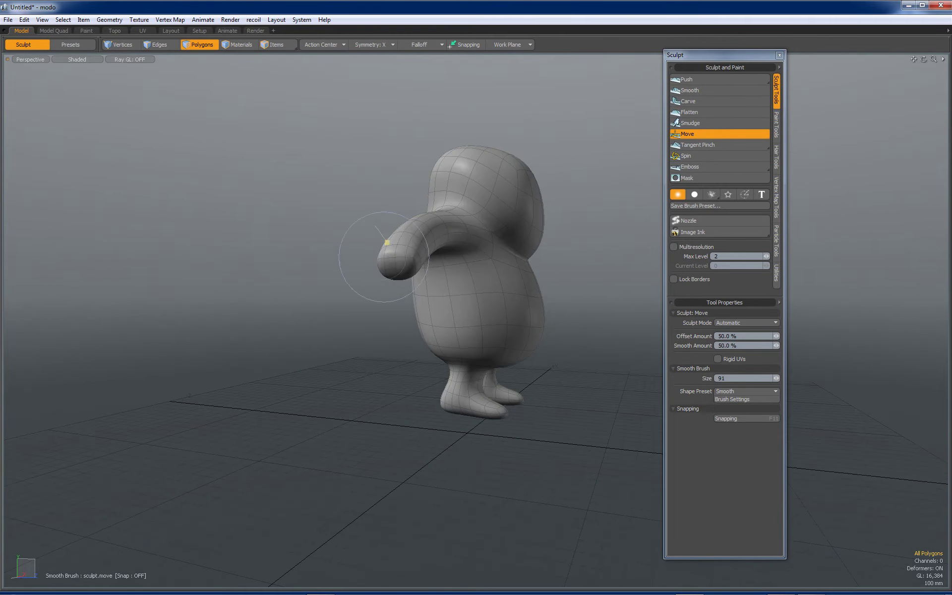
mouse_move(421, 233)
alt+mouse_down()
mouse_move(548, 419)
mouse_move(470, 290)
alt+mouse_up()
alt+drag(462, 367, 350, 272)
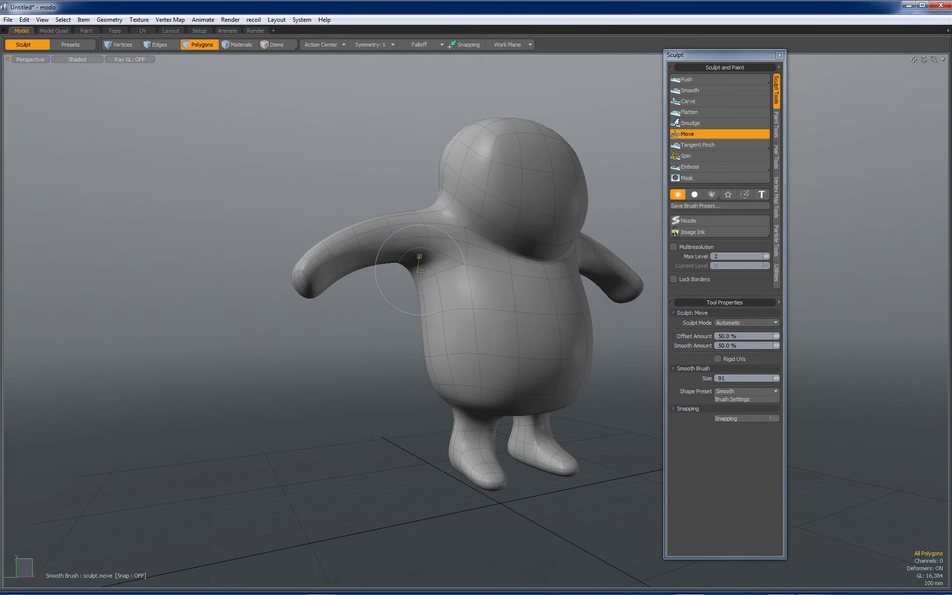
alt+drag(417, 278, 475, 251)
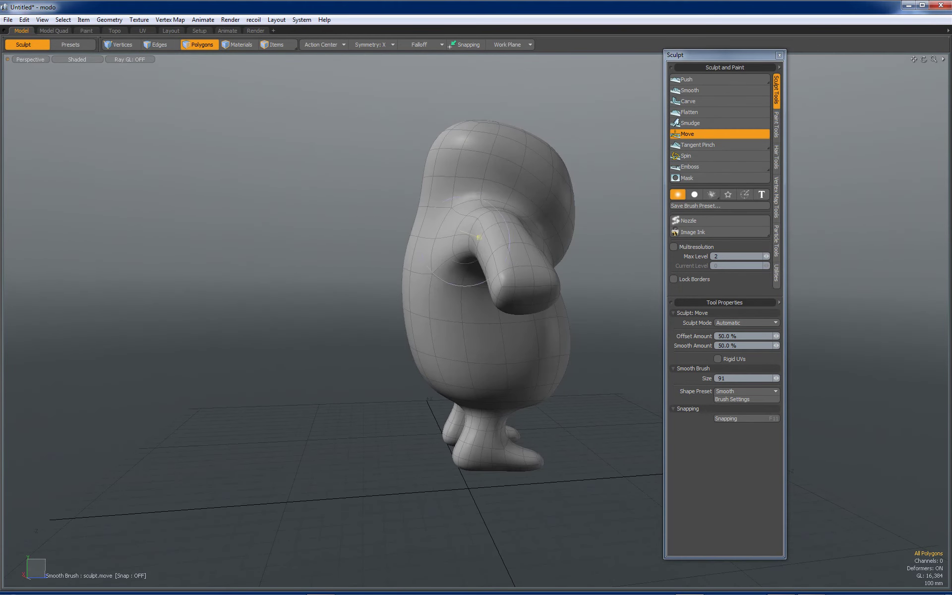
alt+shift+drag(548, 229, 474, 268)
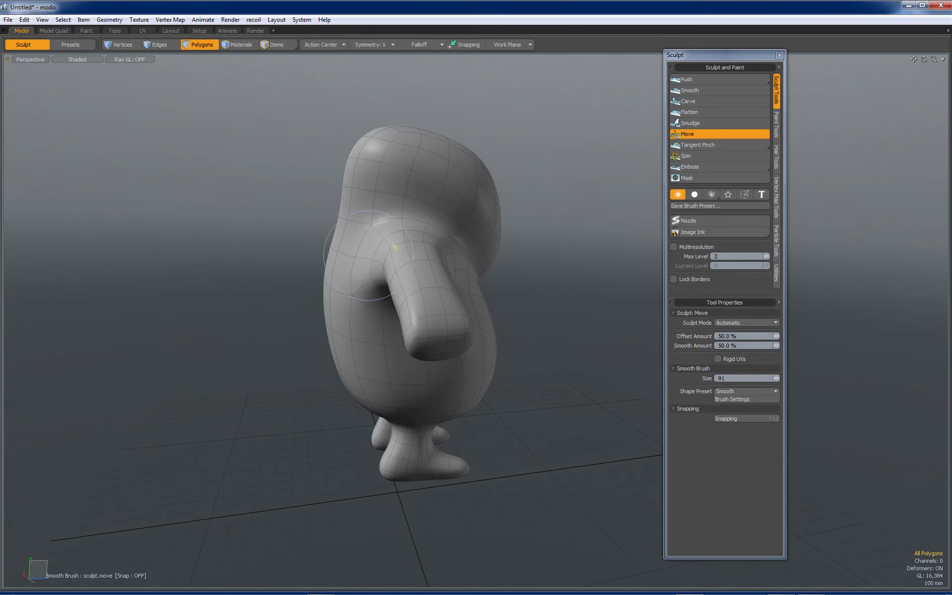
Step: Enlarge the Move brush to size 124 and widen the end of the arm into a flattened hand shape
mouse_move(426, 304)
alt+mouse_down()
mouse_move(228, 323)
mouse_move(516, 324)
mouse_move(470, 353)
mouse_move(489, 252)
mouse_move(446, 248)
mouse_move(483, 242)
mouse_move(524, 278)
mouse_move(548, 264)
alt+mouse_up()
ctrl+alt+drag(488, 285, 538, 272)
mouse_move(538, 273)
ctrl+alt+mouse_down()
mouse_move(560, 269)
mouse_move(533, 292)
mouse_move(547, 205)
ctrl+alt+mouse_up()
right_drag(518, 288, 519, 288)
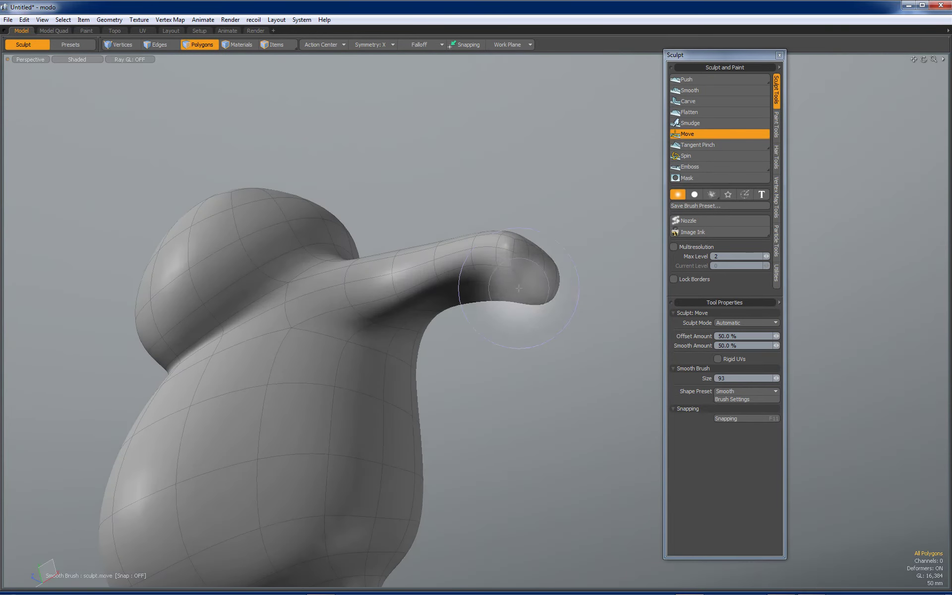
alt+drag(536, 276, 541, 199)
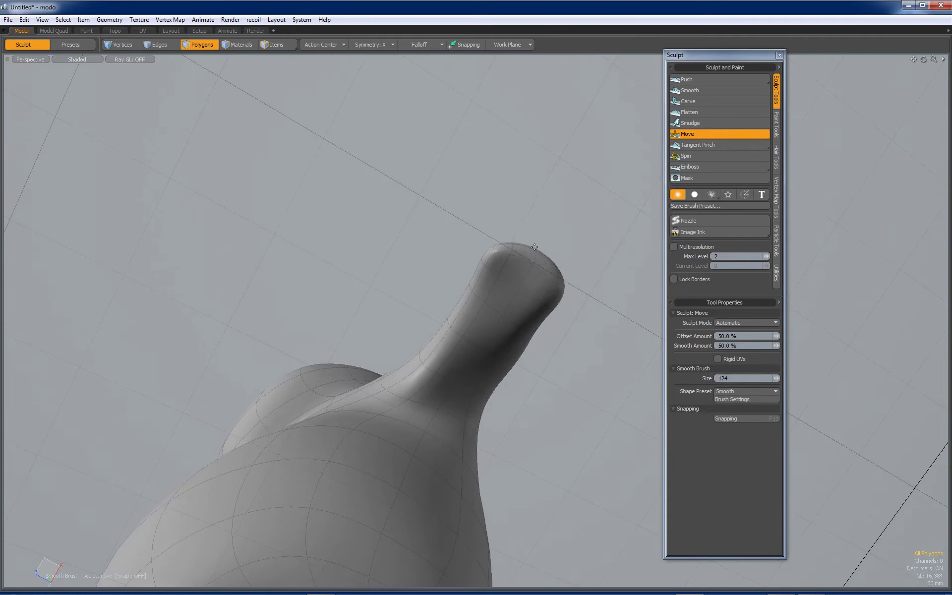
mouse_move(546, 242)
alt+mouse_down()
mouse_move(509, 339)
mouse_move(531, 350)
mouse_move(550, 382)
mouse_move(496, 407)
mouse_move(511, 402)
alt+mouse_up()
drag(471, 293, 474, 285)
mouse_move(476, 297)
alt+mouse_down()
mouse_move(421, 317)
mouse_move(491, 330)
alt+mouse_up()
Step: Turn off subdivision smoothing, bevel the polygons at one side of the hand's end into a first finger, and reposition its tip
key(Tab)
mouse_move(455, 249)
alt+mouse_down()
mouse_move(473, 280)
mouse_move(472, 432)
mouse_move(550, 373)
alt+mouse_up()
key(space)
key(b)
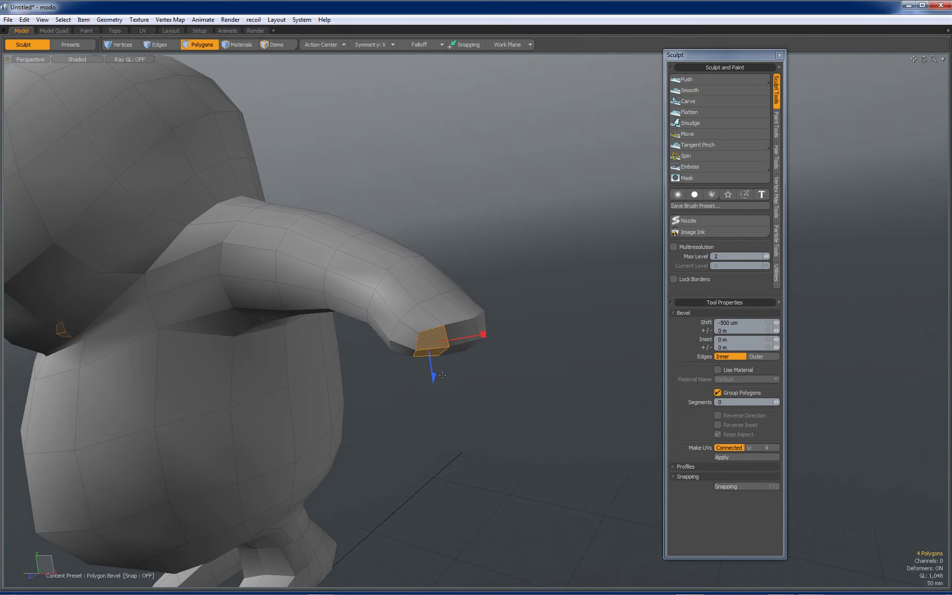
drag(434, 384, 580, 346)
key(w)
alt+drag(333, 389, 242, 384)
drag(397, 342, 389, 342)
key(space)
Step: Bevel the neighbouring polygons at the end of the hand into a second finger and position its tip
click(400, 318)
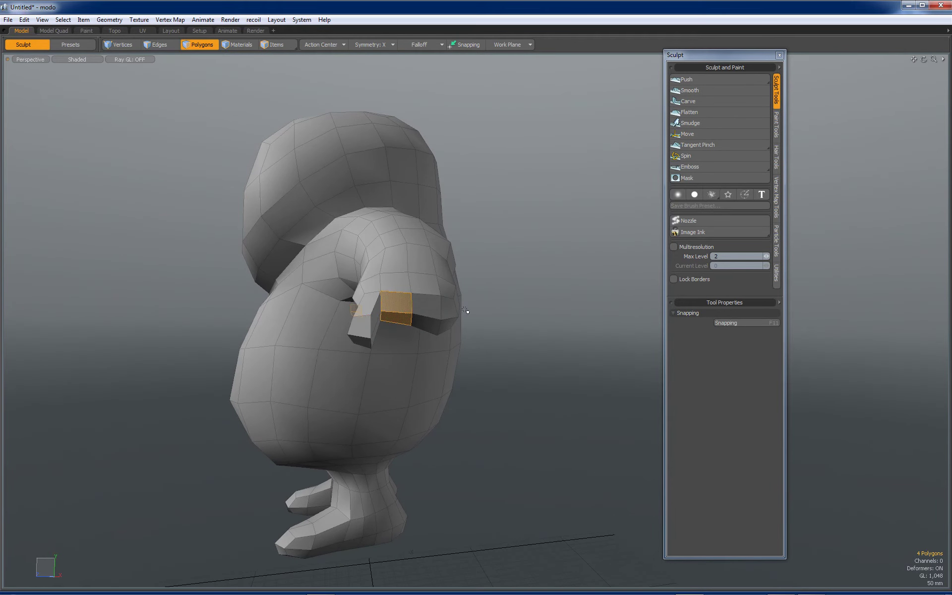
key(b)
alt+drag(401, 342, 499, 425)
key(w)
alt+drag(446, 390, 480, 429)
alt+drag(352, 258, 318, 221)
key(ctrl+z)
alt+drag(457, 392, 208, 248)
drag(394, 315, 362, 330)
Step: Bevel the next polygons at the end of the hand into a third finger and move its tip outward
alt+drag(428, 369, 492, 219)
key(q)
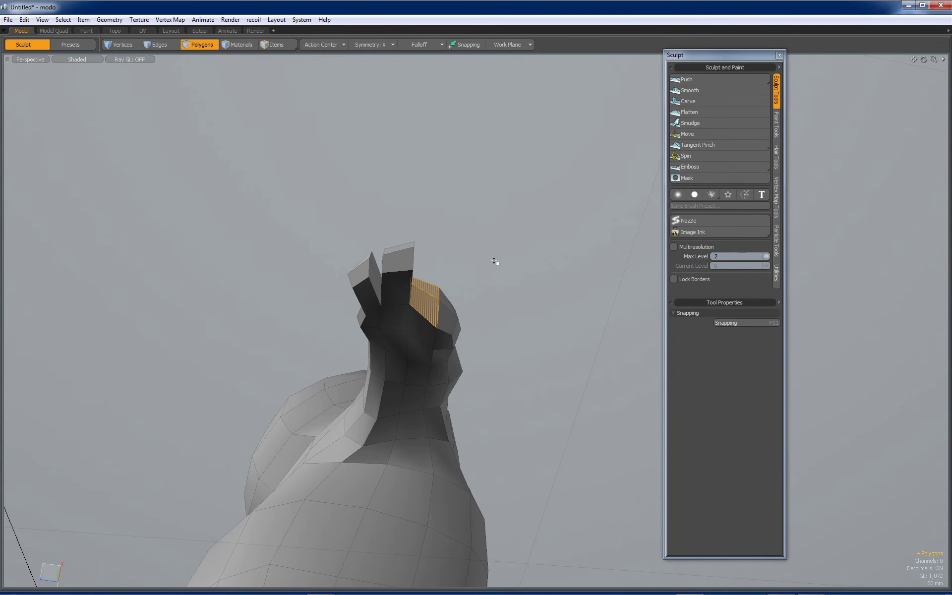
key(b)
alt+drag(483, 273, 455, 222)
key(w)
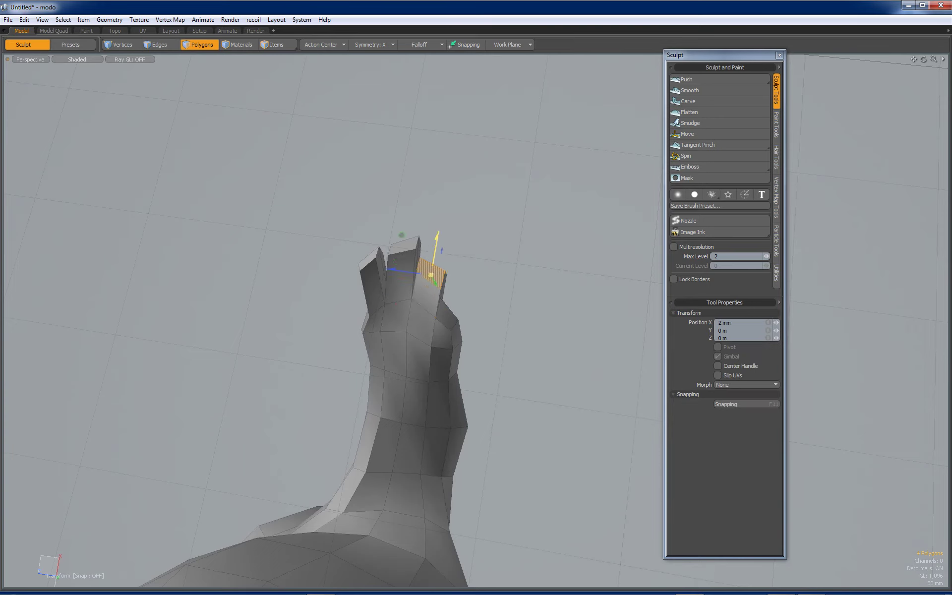
key(space)
Step: Bevel the remaining polygons at the end of the hand into a fourth finger and adjust its tip
alt+drag(478, 283, 466, 309)
key(b)
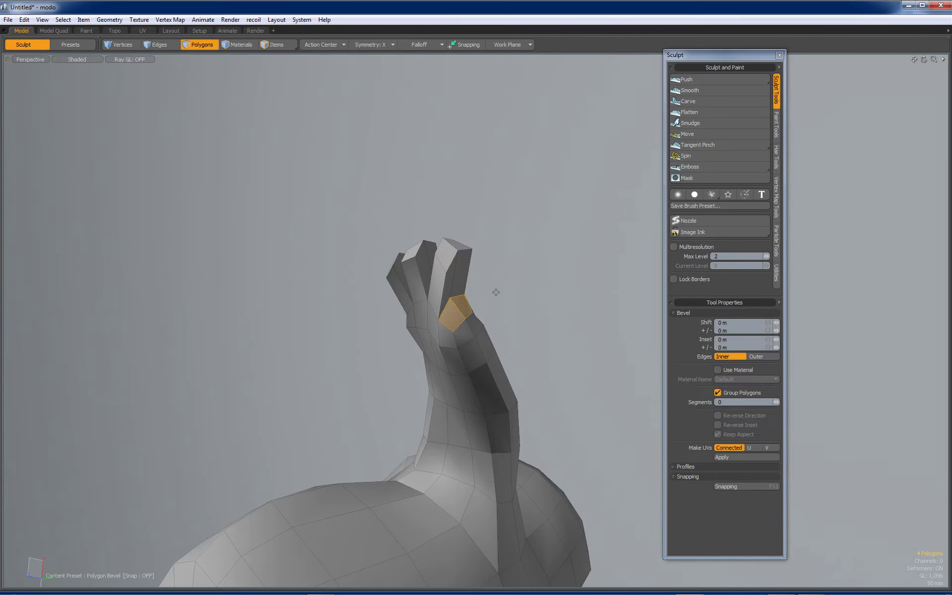
key(w)
alt+drag(489, 272, 637, 376)
key(space)
Step: Bevel the polygons on the side of the hand into a thumb and transform its end to angle it outward
alt+drag(505, 312, 498, 198)
alt+shift+drag(496, 229, 500, 166)
key(b)
mouse_move(464, 209)
alt+mouse_down()
mouse_move(487, 162)
mouse_move(477, 206)
alt+mouse_up()
key(y)
alt+drag(520, 147, 531, 144)
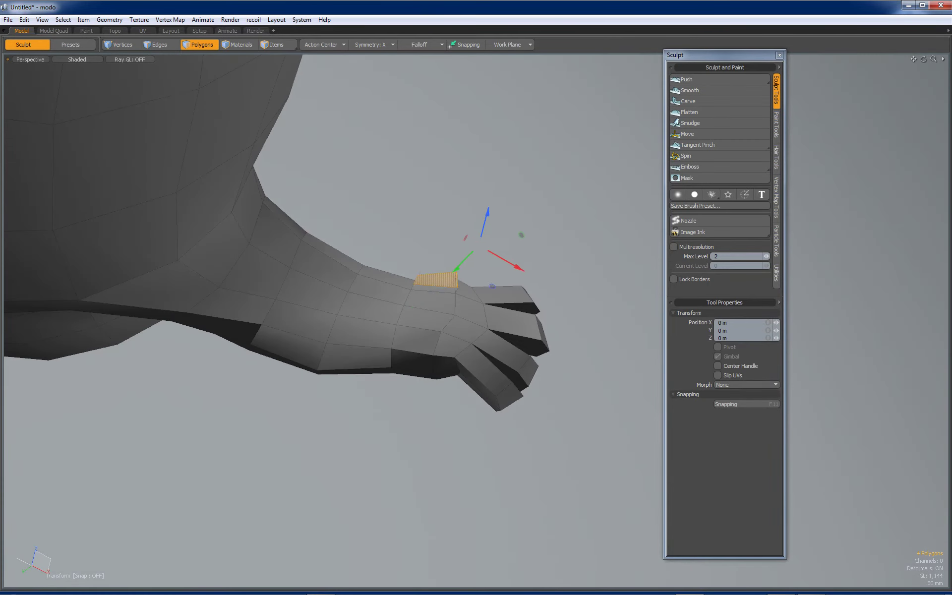
alt+drag(480, 206, 433, 263)
drag(433, 264, 420, 285)
alt+drag(489, 170, 467, 379)
alt+drag(357, 313, 164, 295)
alt+drag(365, 292, 442, 270)
key(q)
Step: Deselect the thumb, preview the hand with subdivision smoothing, and return to the faceted mesh
click(577, 271)
key(Tab)
alt+drag(578, 272, 455, 284)
alt+drag(540, 305, 580, 307)
alt+shift+drag(580, 308, 461, 353)
alt+drag(461, 352, 605, 258)
key(Tab)
Step: Adjust the fingers with the sculpting Move brush at size 51
click(711, 133)
mouse_move(496, 318)
alt+mouse_down()
mouse_move(446, 308)
mouse_move(470, 311)
alt+mouse_up()
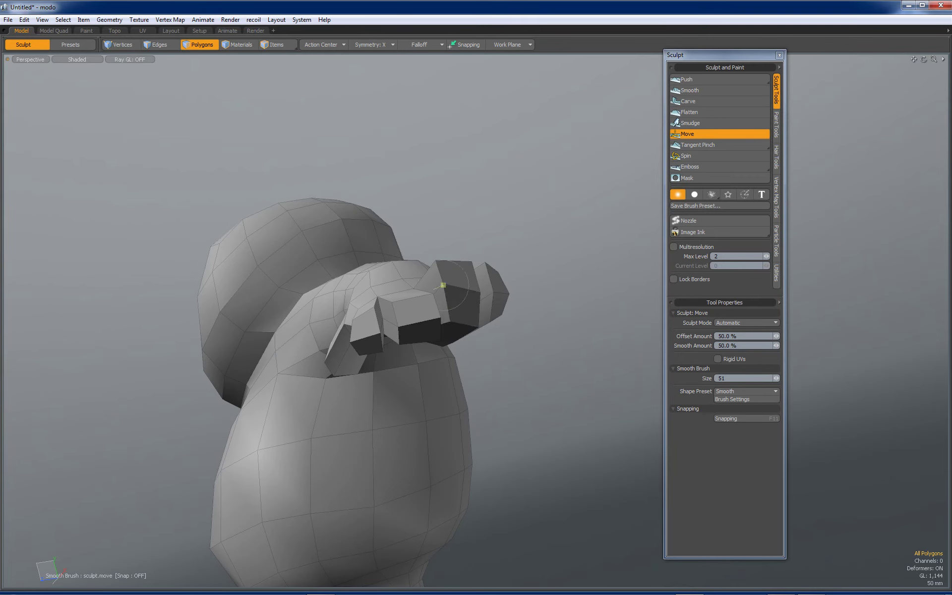
key(space)
Step: Move the end polygons of a middle finger to adjust its direction, and drop the selection
key(w)
alt+drag(570, 278, 572, 304)
key(space)
click(515, 373)
alt+drag(516, 373, 431, 337)
key(space)
key(space)
key(space)
key(space)
key(space)
key(space)
key(space)
key(space)
key(space)
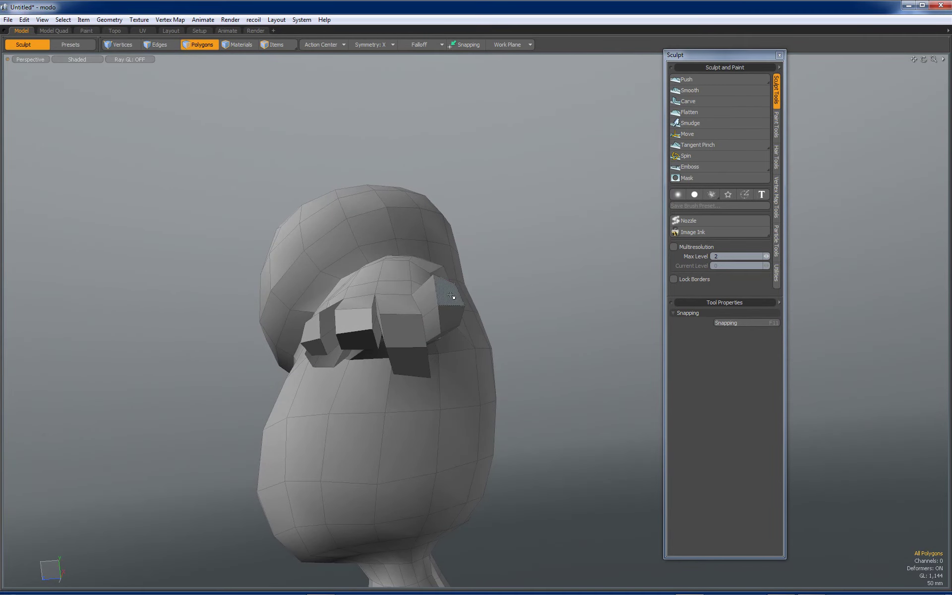
Step: Move the end polygons of the outermost finger to adjust its spread, and deselect them
key(w)
alt+drag(456, 312, 495, 236)
key(space)
click(515, 247)
Step: Move an edge at the tip of the finger beside the outermost one
key(2)
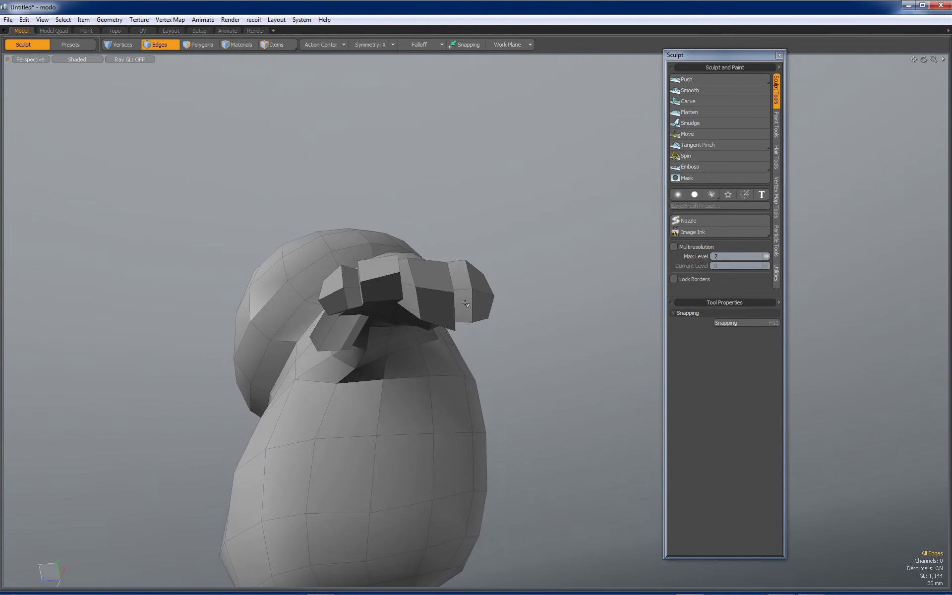
key(w)
drag(447, 323, 430, 306)
key(space)
Step: Reposition individual fingertip vertices using the element Transform tool with a 12 mm falloff range
key(1)
key(t)
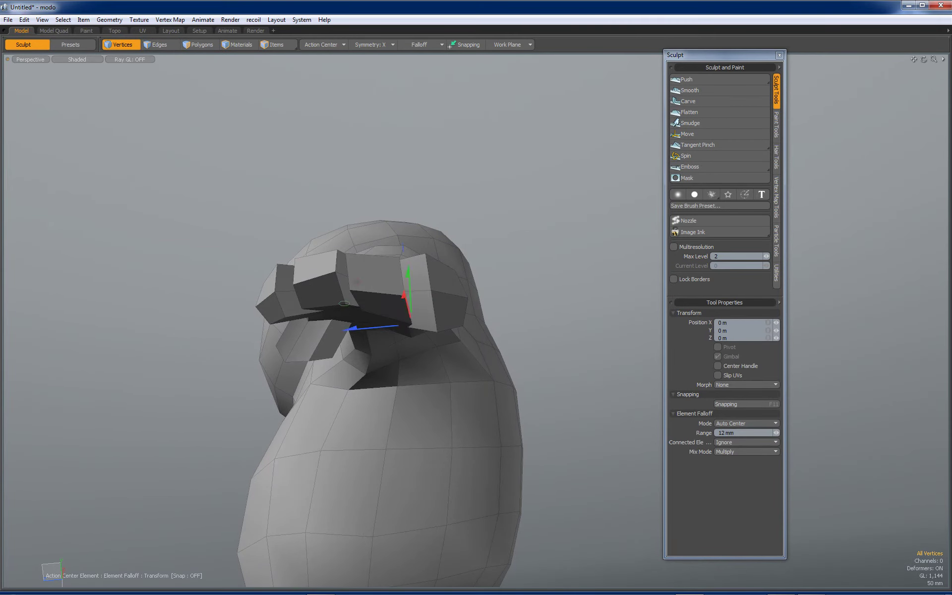
drag(404, 296, 433, 312)
alt+drag(433, 311, 498, 489)
drag(434, 478, 476, 458)
click(481, 455)
Step: Shift further vertices of the fingers with the element Transform tool to even out their shapes
drag(444, 498, 441, 378)
alt+drag(441, 384, 453, 366)
drag(395, 356, 360, 254)
alt+drag(649, 402, 574, 365)
click(454, 399)
drag(453, 400, 493, 393)
Step: Reshape the thumb by moving its vertices with the element Transform tool at a 12 mm falloff range
scroll(476, 347, down, 4)
alt+drag(421, 213, 388, 244)
scroll(388, 245, up, 2)
alt+drag(326, 307, 328, 270)
scroll(328, 270, up, 2)
click(325, 279)
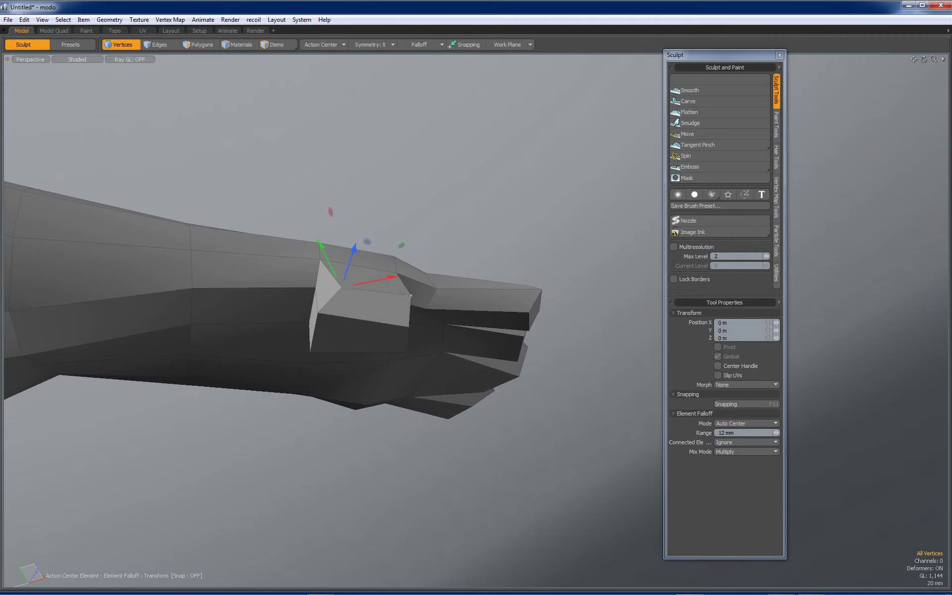
alt+drag(384, 295, 376, 274)
drag(316, 297, 345, 298)
drag(414, 311, 391, 303)
Step: Adjust the thumb's end from another angle, shifting its corner vertex about -35 mm in X and 54 mm in Z
alt+drag(430, 235, 449, 250)
drag(400, 270, 426, 218)
drag(392, 172, 413, 337)
drag(480, 360, 465, 328)
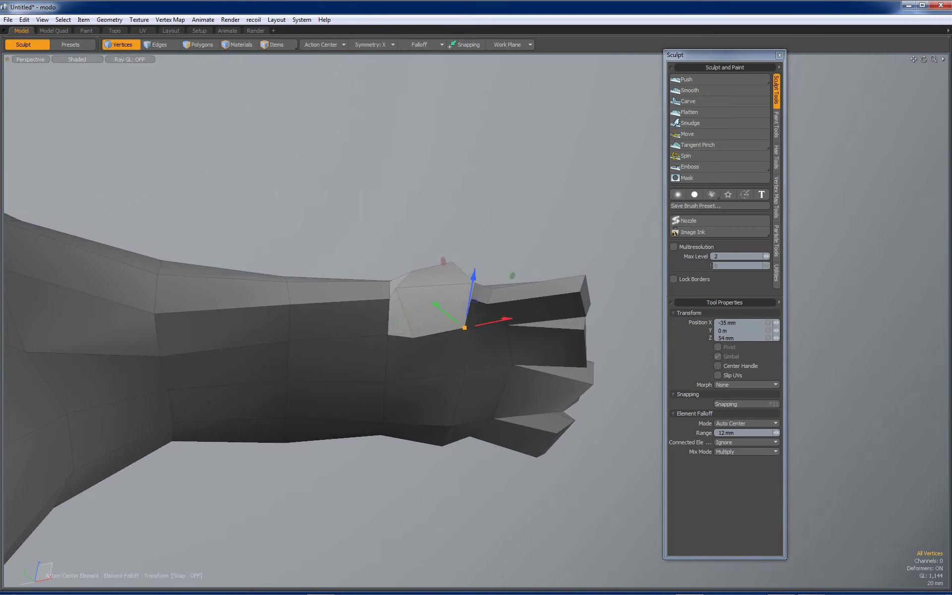
Step: Sculpt the thumb's shape and direction from several sides with the Move brush at size 68
key(space)
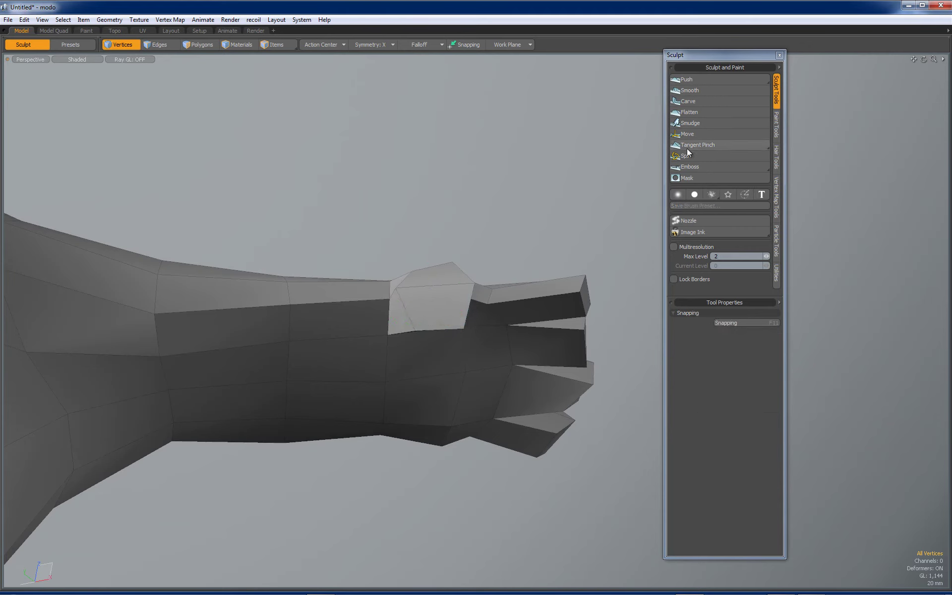
click(694, 137)
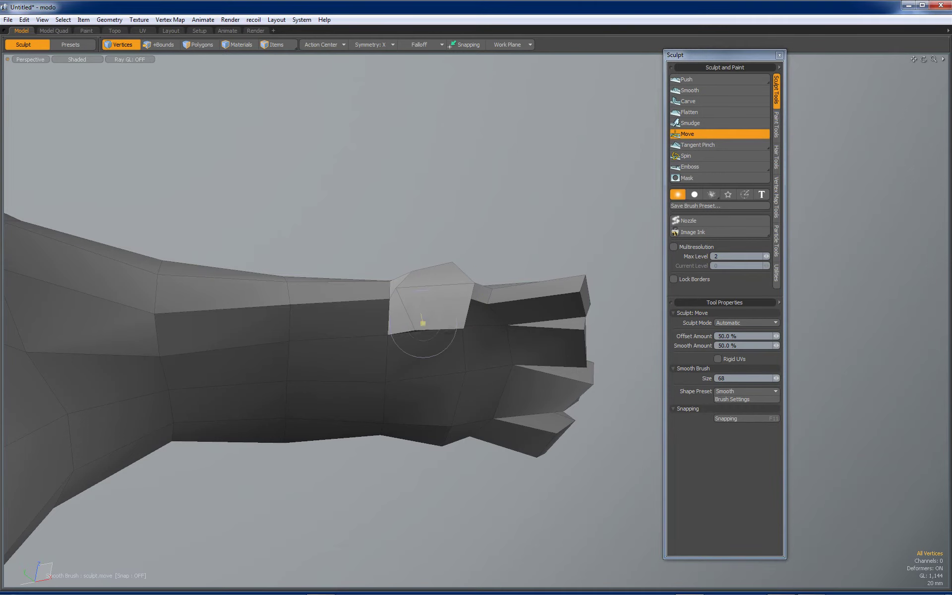
drag(405, 287, 414, 289)
alt+drag(432, 364, 443, 466)
alt+drag(435, 329, 429, 427)
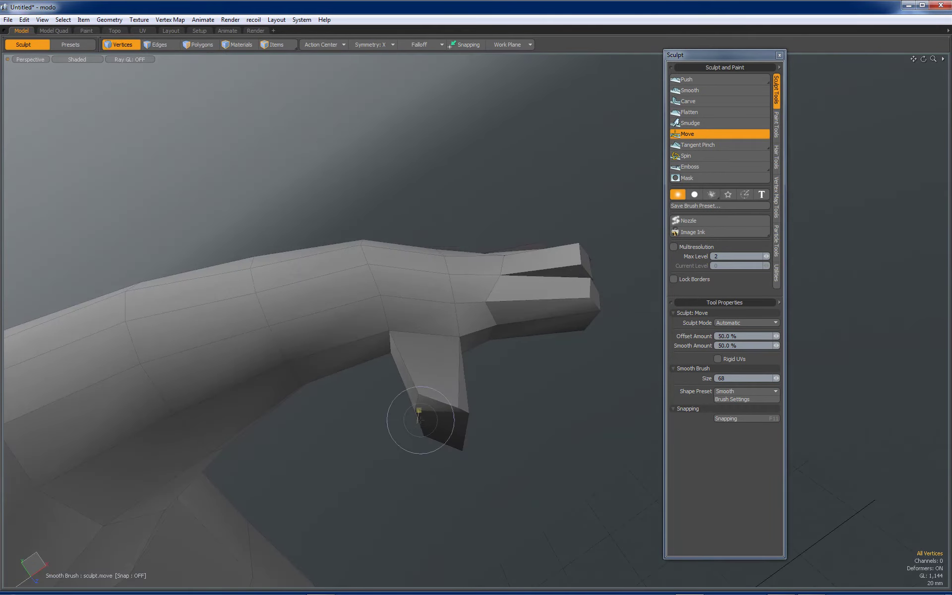
mouse_move(467, 404)
alt+mouse_down()
mouse_move(255, 366)
mouse_move(293, 295)
mouse_move(371, 372)
alt+mouse_up()
mouse_move(389, 418)
mouse_down()
mouse_move(423, 369)
mouse_move(397, 342)
mouse_move(382, 347)
mouse_up()
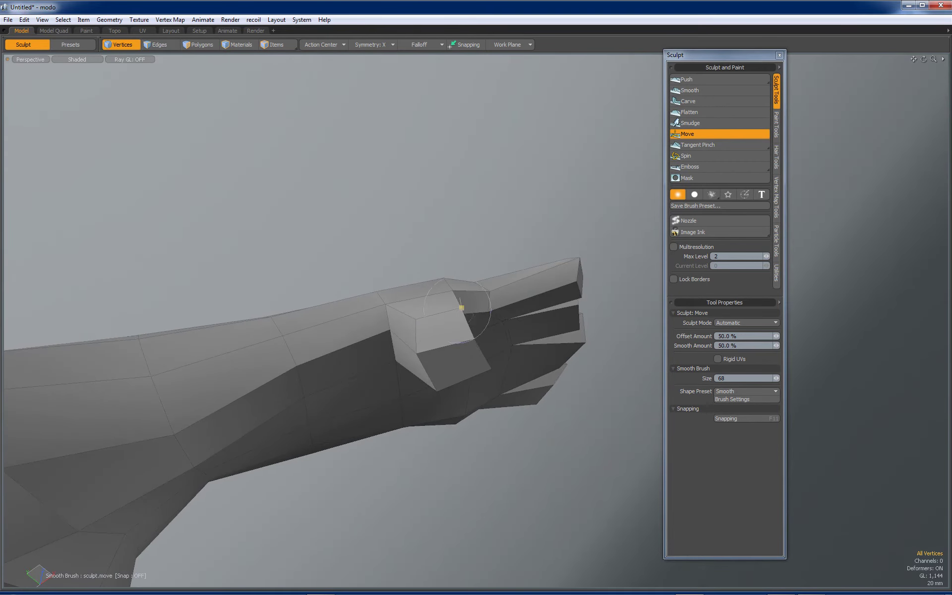
alt+drag(475, 343, 398, 338)
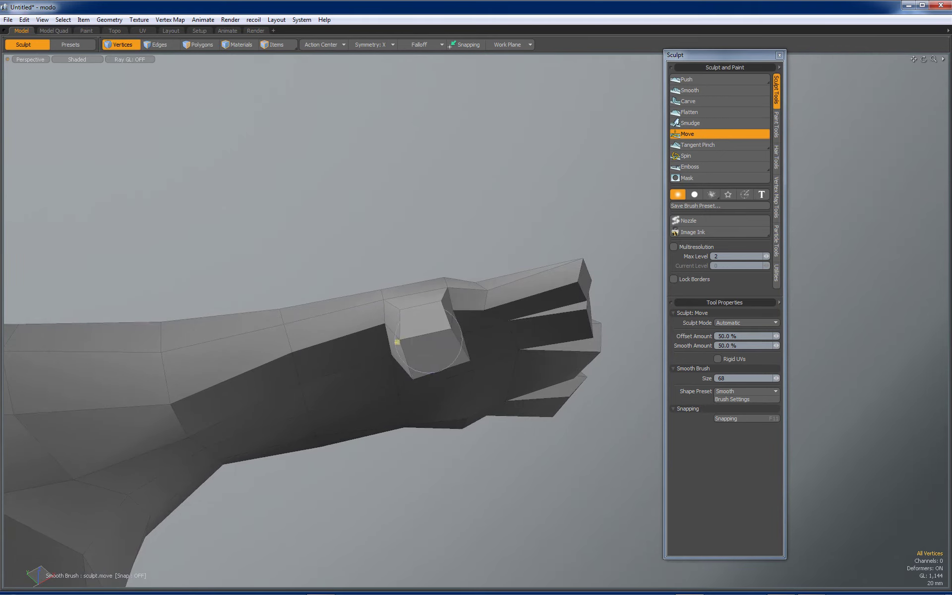
mouse_move(469, 360)
alt+mouse_down()
mouse_move(423, 117)
mouse_move(195, 370)
mouse_move(361, 314)
mouse_move(336, 345)
mouse_move(410, 269)
mouse_move(305, 264)
alt+mouse_up()
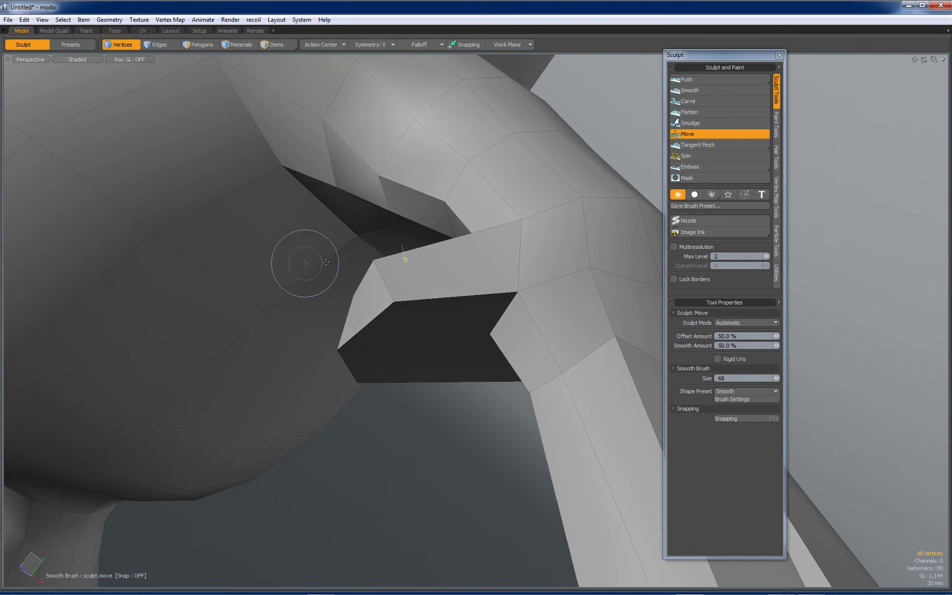
mouse_move(367, 303)
alt+mouse_down()
mouse_move(542, 329)
mouse_move(425, 305)
mouse_move(520, 288)
mouse_move(463, 276)
mouse_move(538, 98)
mouse_move(437, 164)
mouse_move(518, 250)
mouse_move(486, 289)
mouse_move(471, 342)
mouse_move(400, 380)
mouse_move(404, 479)
alt+mouse_up()
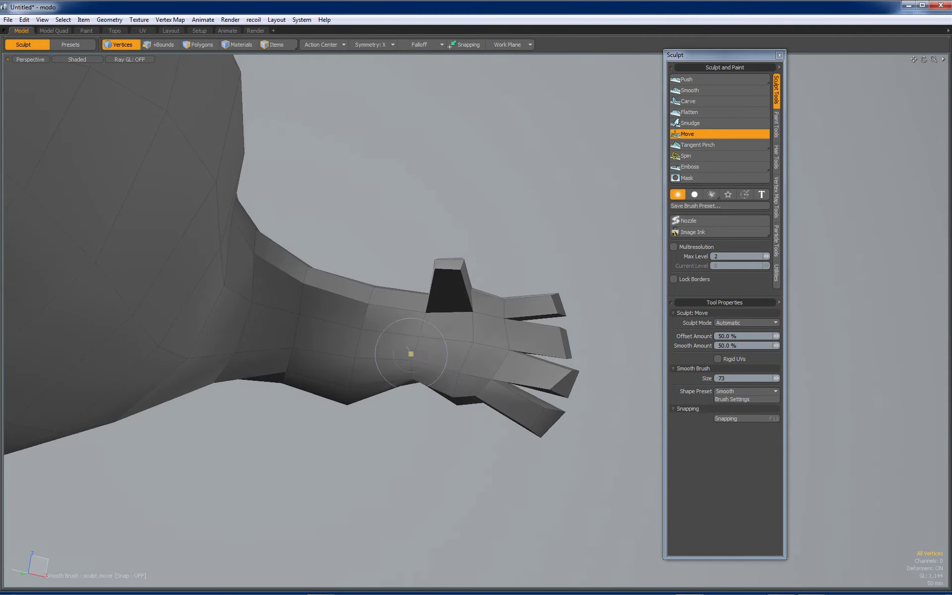
Step: Reduce the Move brush size to 53 and nudge the surface at the side of the fingers
alt+drag(446, 376, 367, 282)
right_drag(355, 316, 350, 316)
mouse_move(347, 313)
alt+mouse_down()
mouse_move(258, 297)
mouse_move(291, 250)
alt+mouse_up()
drag(355, 264, 356, 262)
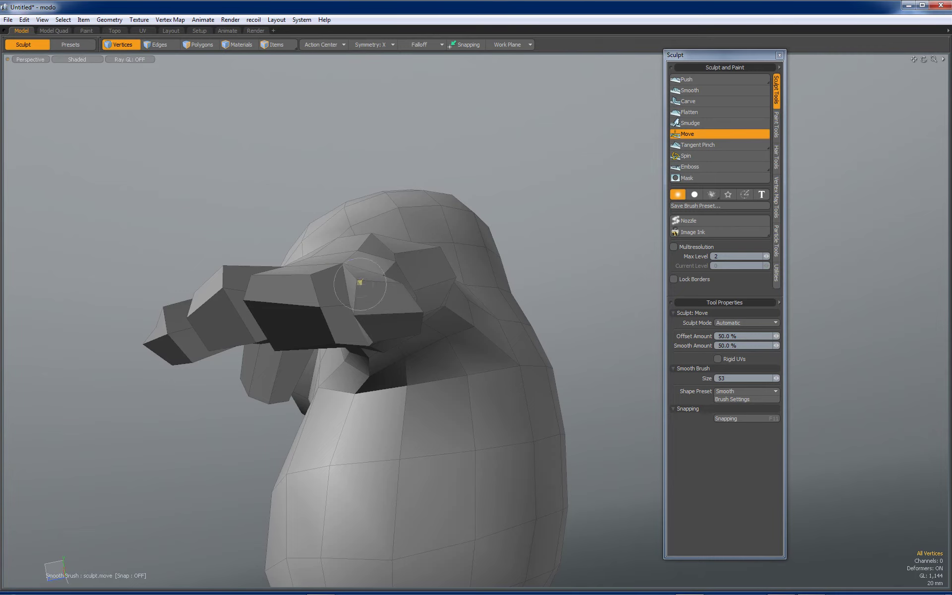
alt+drag(399, 285, 341, 289)
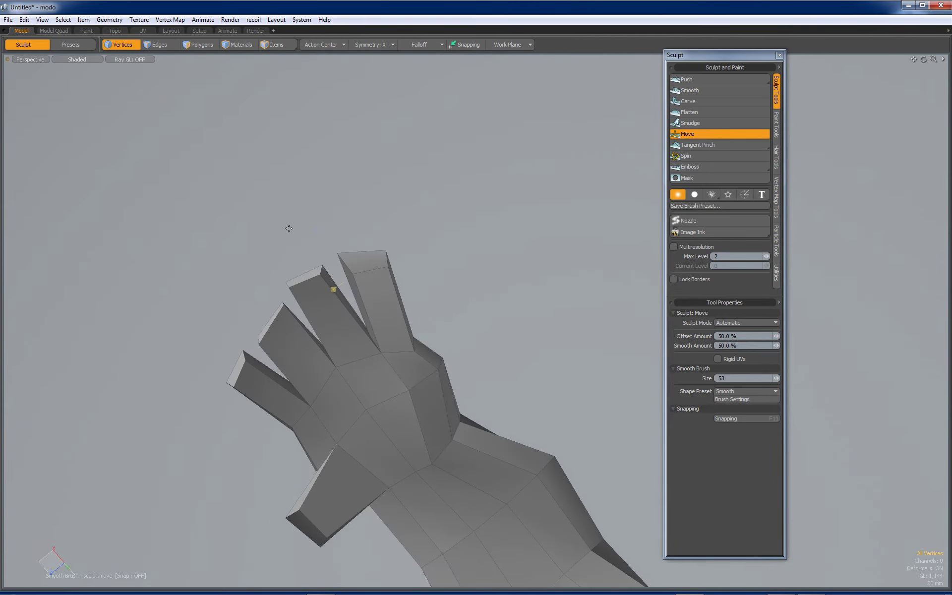
Step: Adjust the fingertips with the Move brush, reducing its size to 39 for the outermost finger
mouse_move(390, 268)
mouse_down()
mouse_move(382, 261)
mouse_move(425, 159)
mouse_move(398, 232)
mouse_move(339, 257)
mouse_up()
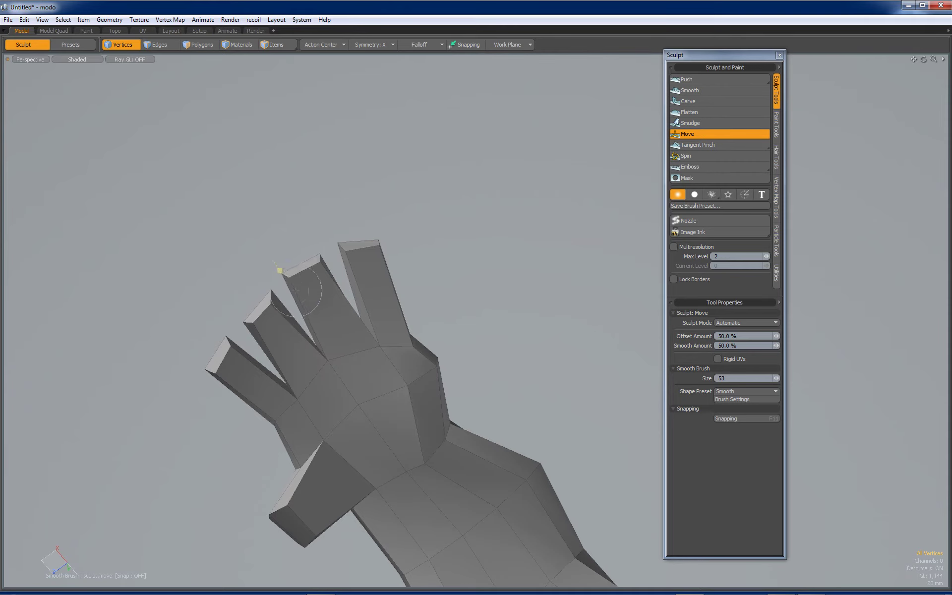
drag(382, 247, 380, 247)
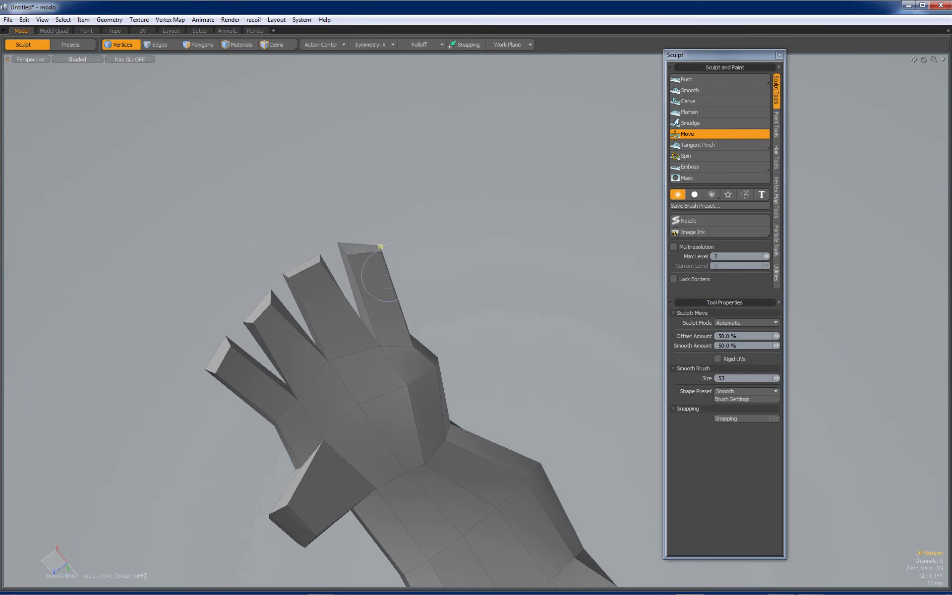
right_drag(355, 256, 341, 256)
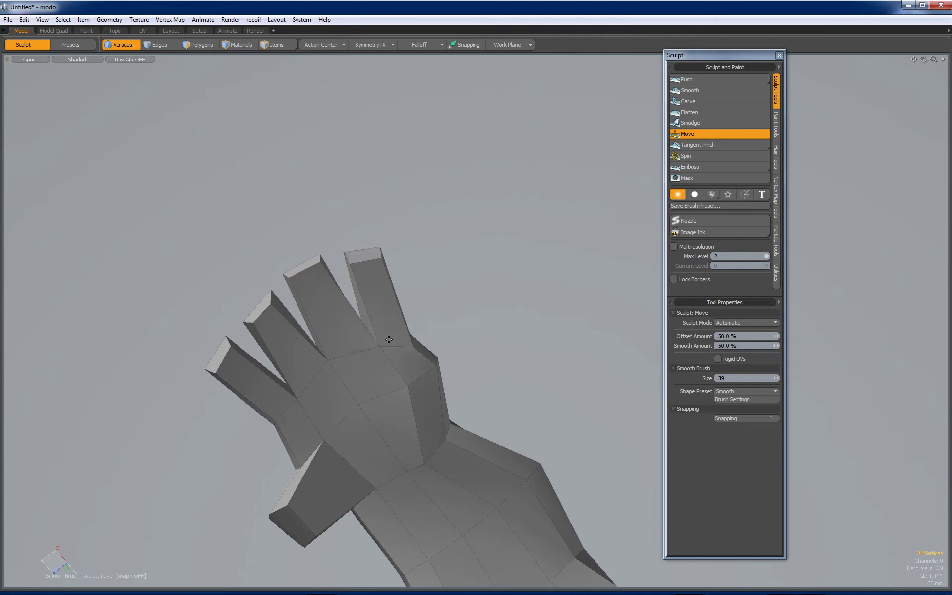
Step: Turn on subdivision smoothing for the mesh and bring the whole character into view
alt+drag(393, 393, 377, 232)
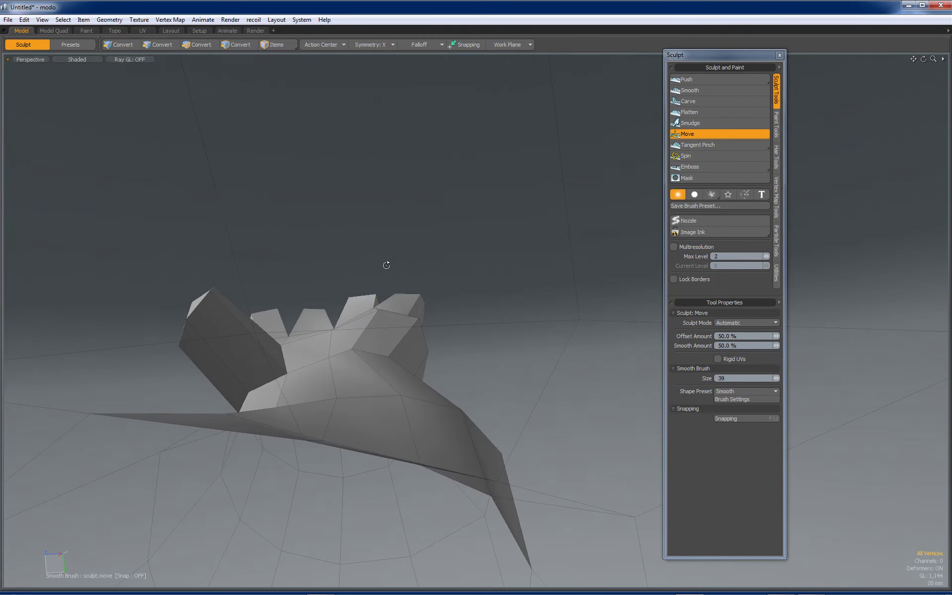
alt+drag(379, 332, 545, 327)
key(Tab)
scroll(404, 367, down, 3)
scroll(508, 351, down, 4)
scroll(408, 370, up, 3)
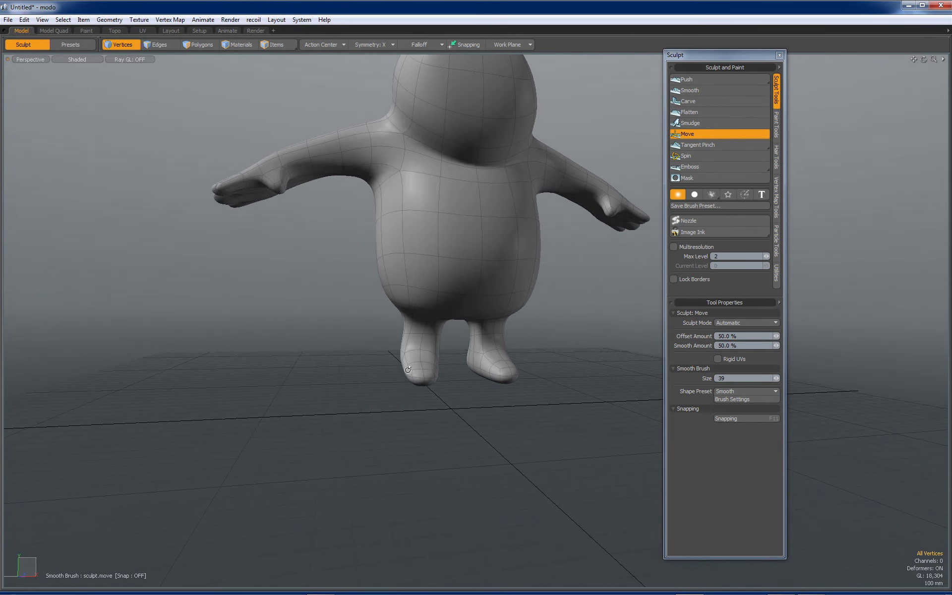
Step: Spread and reshape the feet with the Move brush, enlarging it to size 64
alt+drag(410, 367, 499, 290)
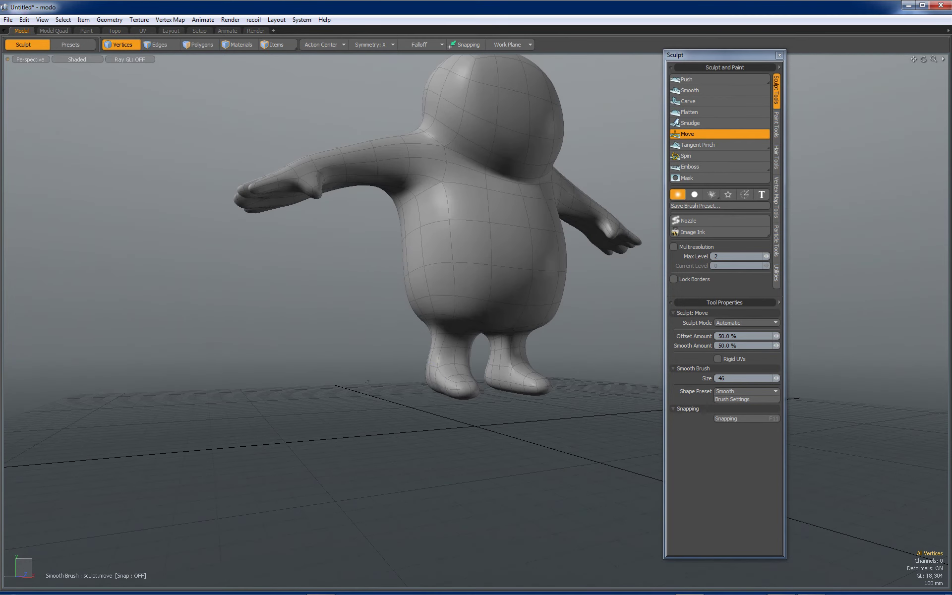
alt+drag(436, 390, 484, 325)
key(o)
click(459, 331)
alt+drag(488, 360, 481, 281)
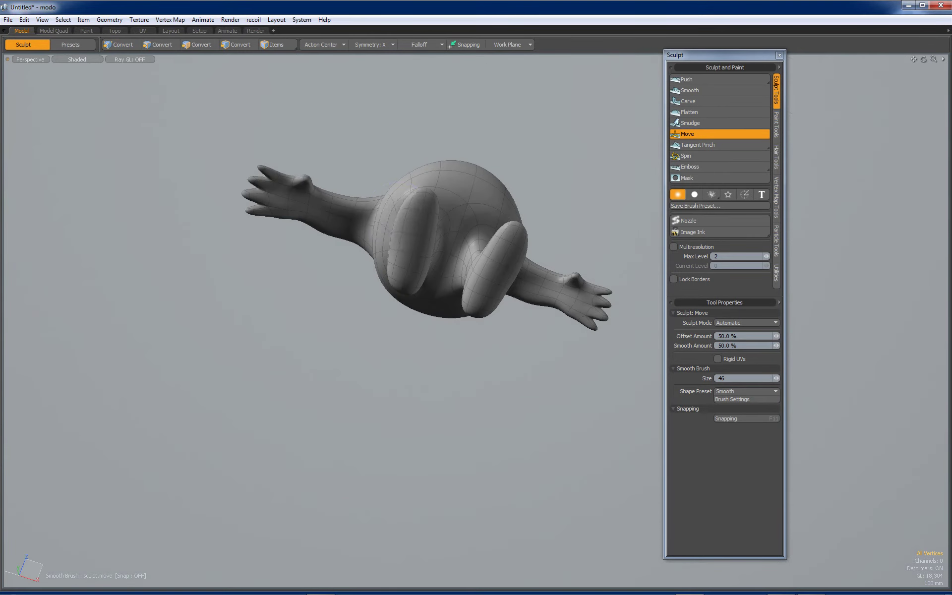
alt+drag(443, 224, 436, 209)
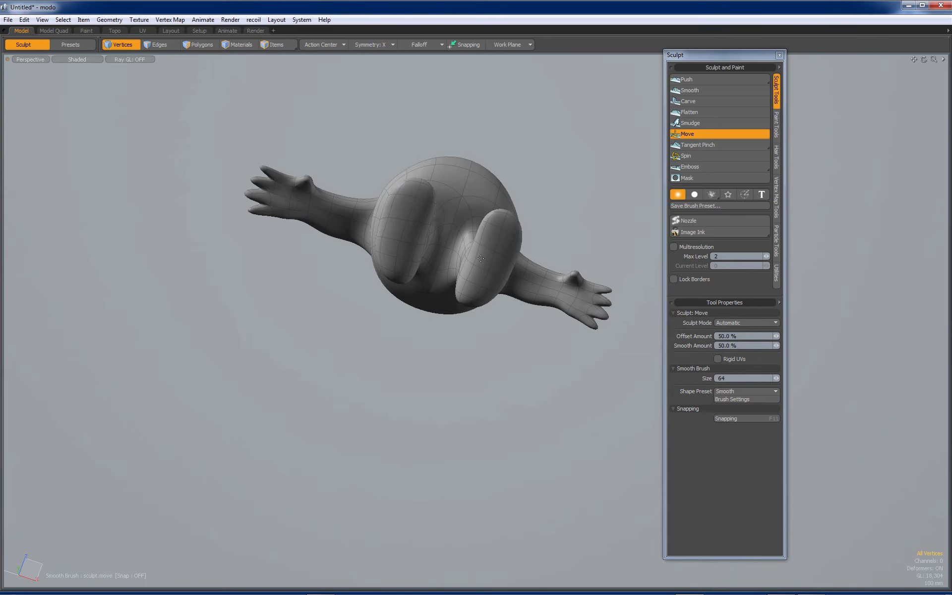
drag(459, 263, 460, 293)
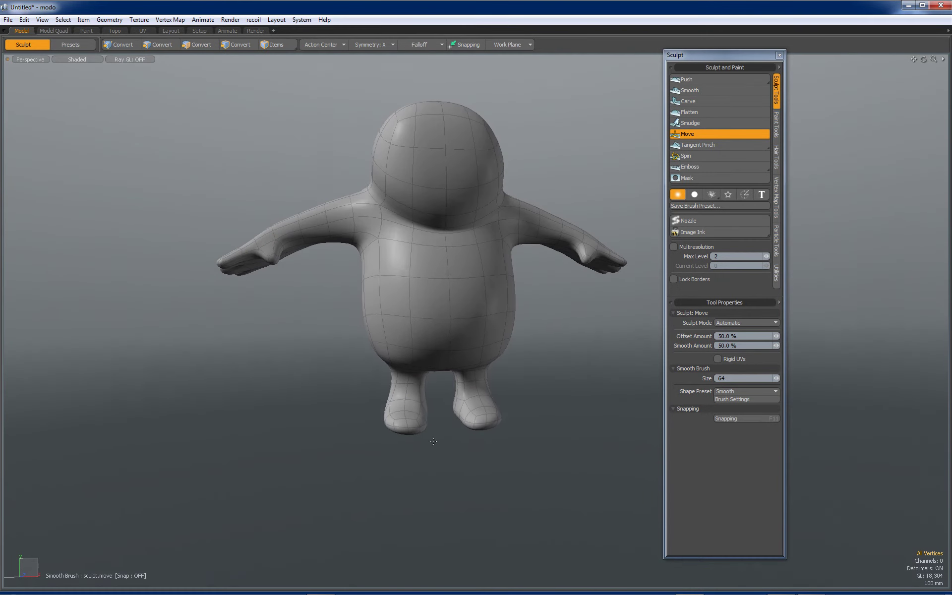
Step: Sculpt the body's overall silhouette from the front, side and back with the Move brush at size 90
alt+drag(419, 404, 486, 358)
ctrl+alt+drag(417, 436, 446, 436)
mouse_move(446, 436)
alt+shift+mouse_down()
mouse_move(466, 312)
mouse_move(505, 354)
mouse_move(479, 375)
alt+shift+mouse_up()
scroll(491, 251, up, 3)
alt+drag(489, 252, 472, 275)
right_drag(463, 252, 471, 252)
alt+drag(464, 253, 462, 282)
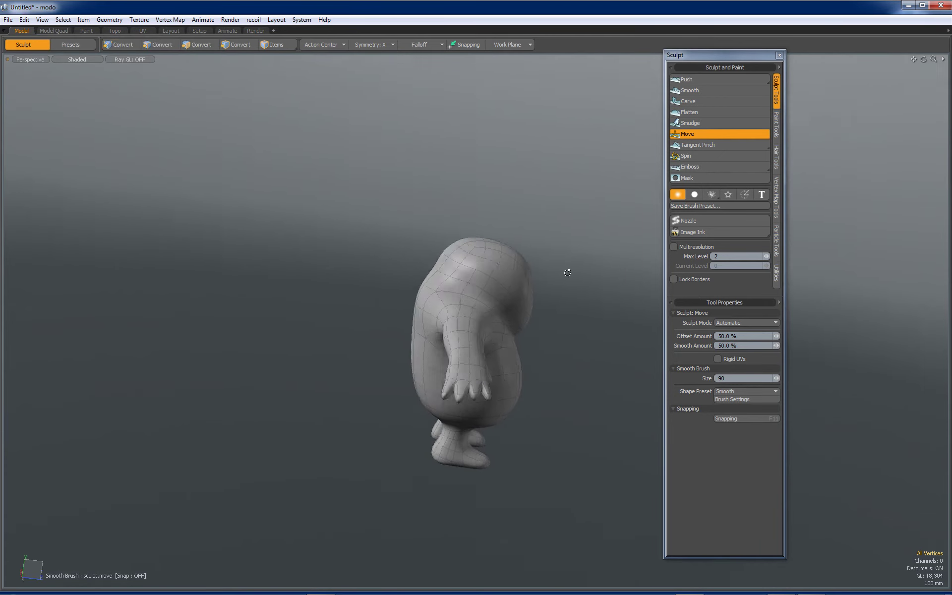
alt+drag(450, 274, 459, 316)
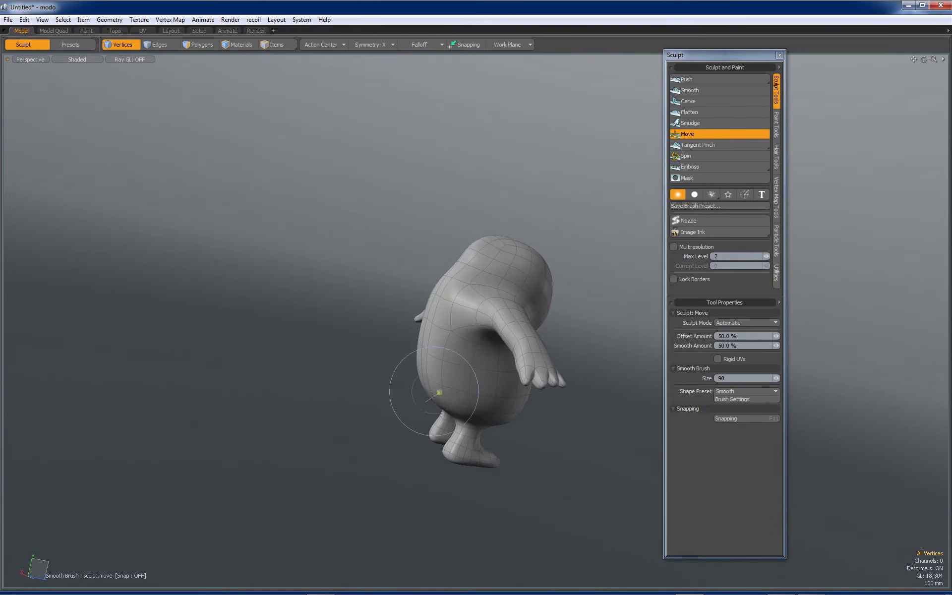
alt+drag(439, 392, 426, 372)
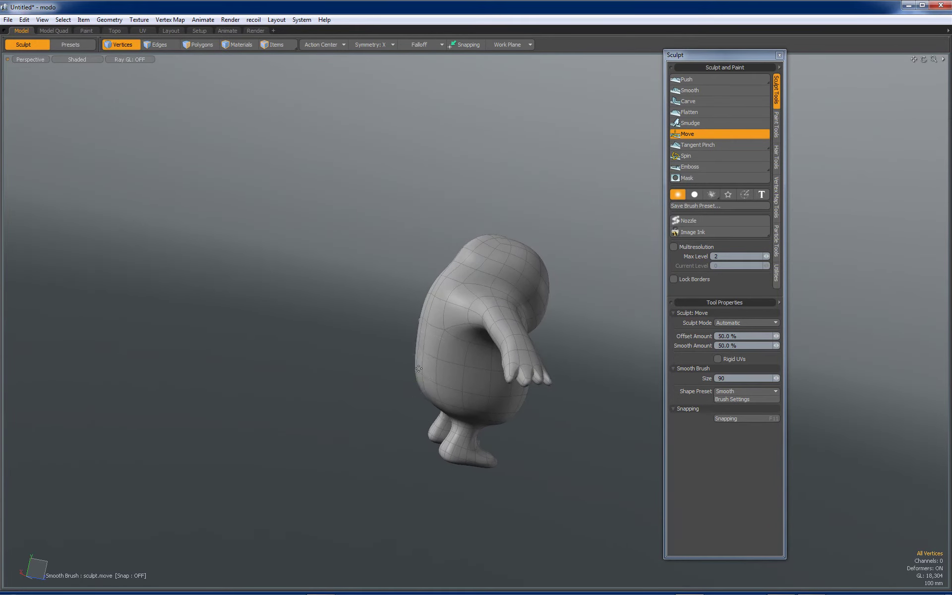
Step: Refine the torso on the unsubdivided mesh with the Move brush, and save the scene as TheButcher_01.lxo
alt+drag(433, 397, 395, 268)
mouse_move(456, 336)
ctrl+alt+mouse_down()
mouse_move(468, 278)
mouse_move(470, 302)
ctrl+alt+mouse_up()
ctrl+alt+drag(471, 302, 473, 329)
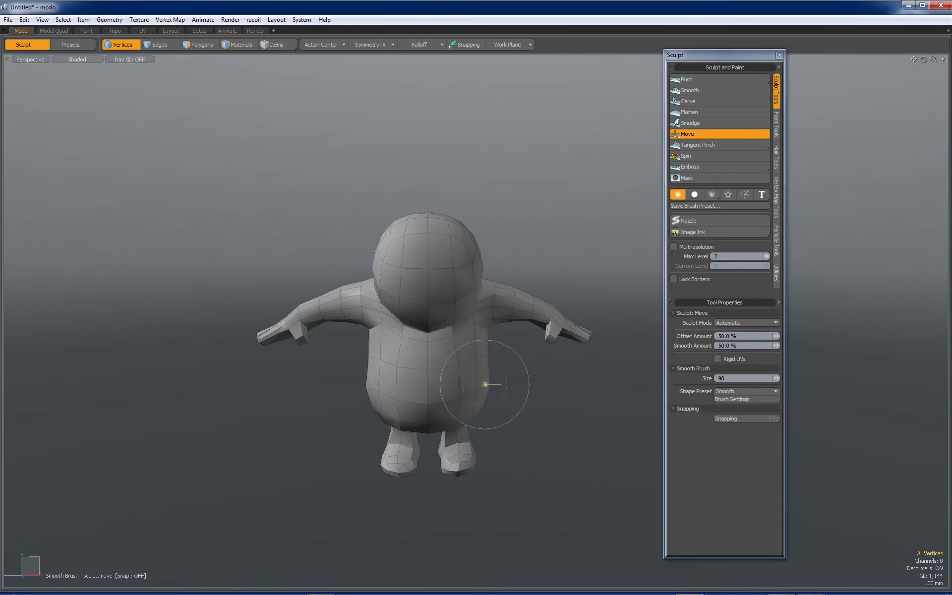
alt+drag(499, 389, 486, 210)
alt+drag(486, 211, 389, 321)
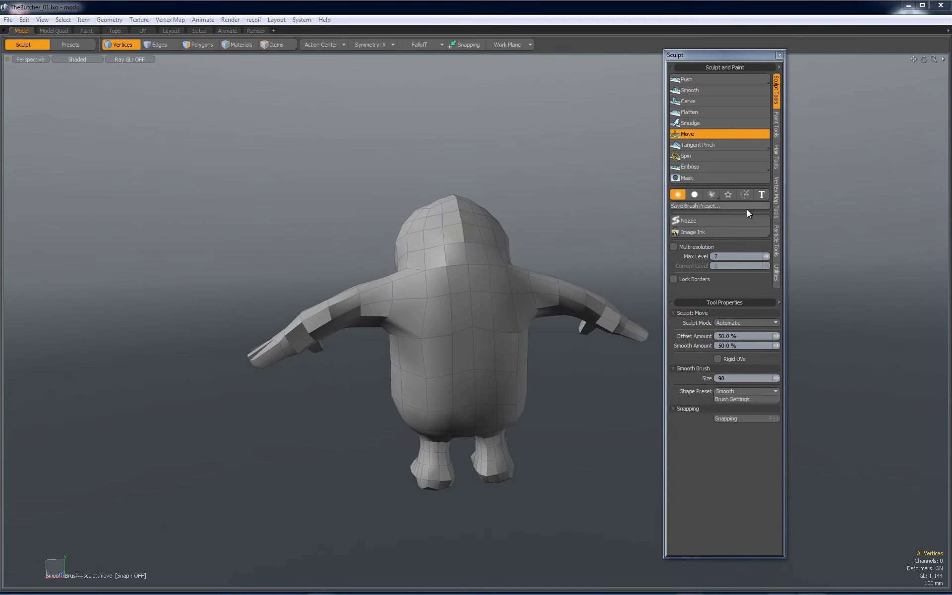
Step: Select the sole polygons of both feet, flatten them vertically with the Transform tool in the Front view, and deselect them
mouse_move(527, 354)
alt+mouse_down()
mouse_move(476, 389)
mouse_move(597, 304)
mouse_move(581, 285)
mouse_move(601, 310)
mouse_move(552, 344)
mouse_move(536, 298)
mouse_move(476, 209)
mouse_move(482, 170)
mouse_move(397, 266)
mouse_move(469, 270)
mouse_move(441, 249)
mouse_move(448, 263)
alt+mouse_up()
key(space)
key(3)
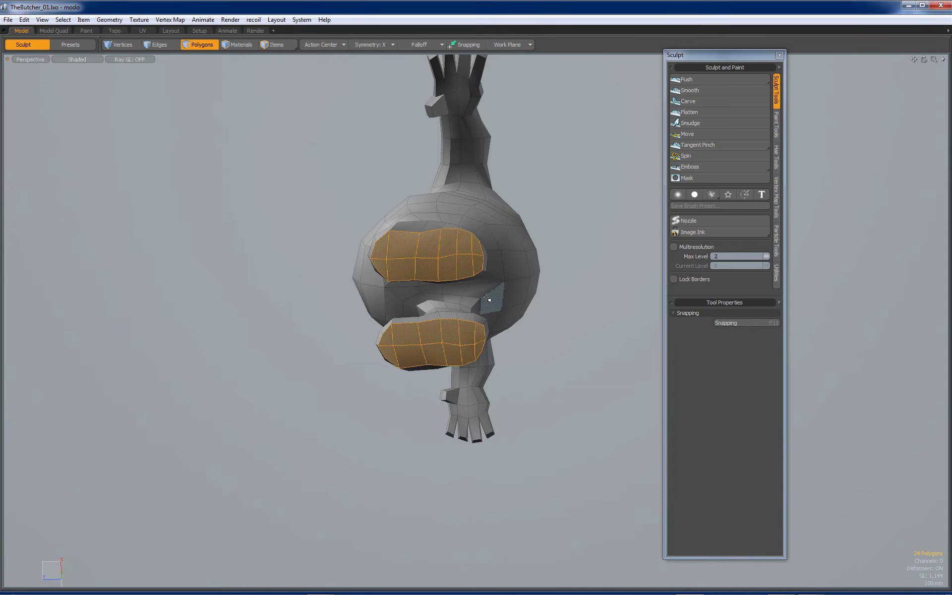
key(y)
key(KP_2)
alt+shift+drag(484, 301, 479, 371)
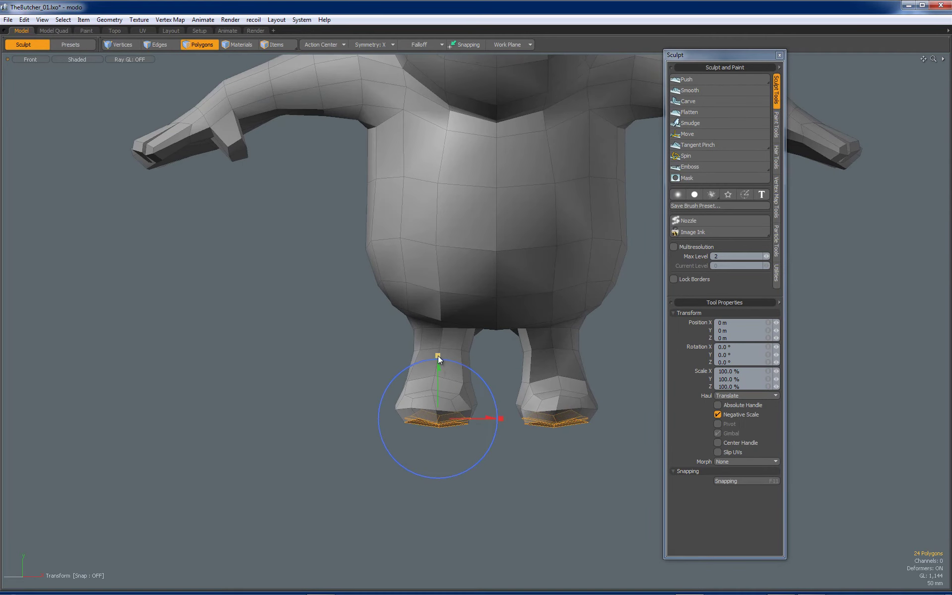
key(ctrl+Tab)
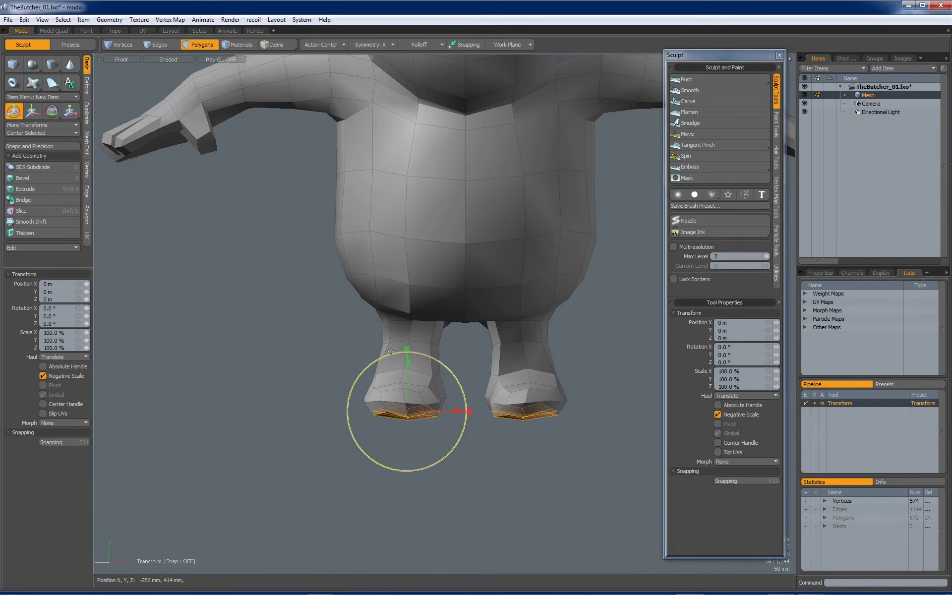
drag(406, 349, 407, 366)
key(Tab)
key(space)
click(468, 356)
Step: Set the mesh's center to the bottom of its bounding box
ctrl+alt+drag(467, 355, 457, 353)
alt+shift+drag(456, 353, 427, 364)
ctrl+alt+drag(428, 364, 417, 364)
alt+shift+drag(417, 365, 423, 376)
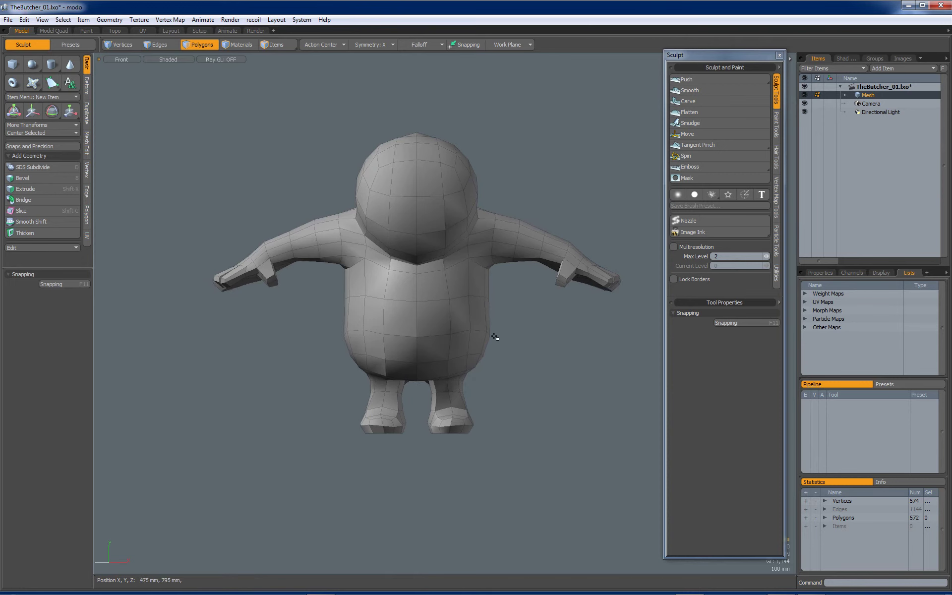
key(6)
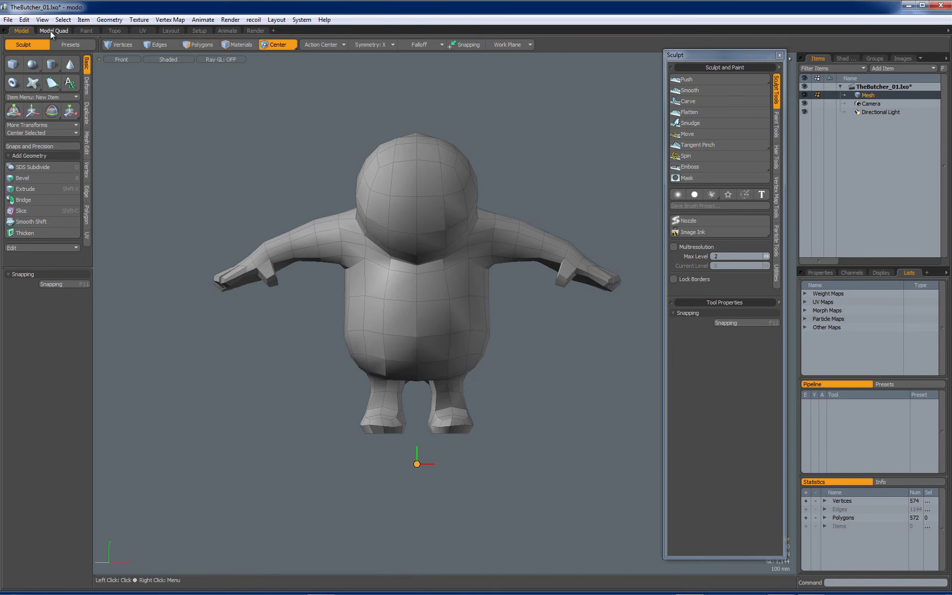
click(24, 20)
mouse_move(101, 237)
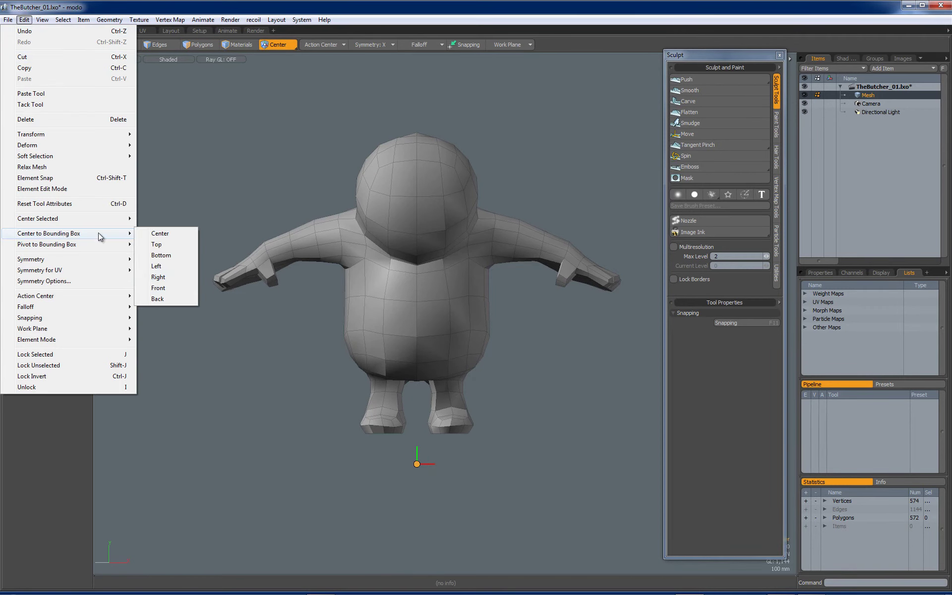
click(169, 255)
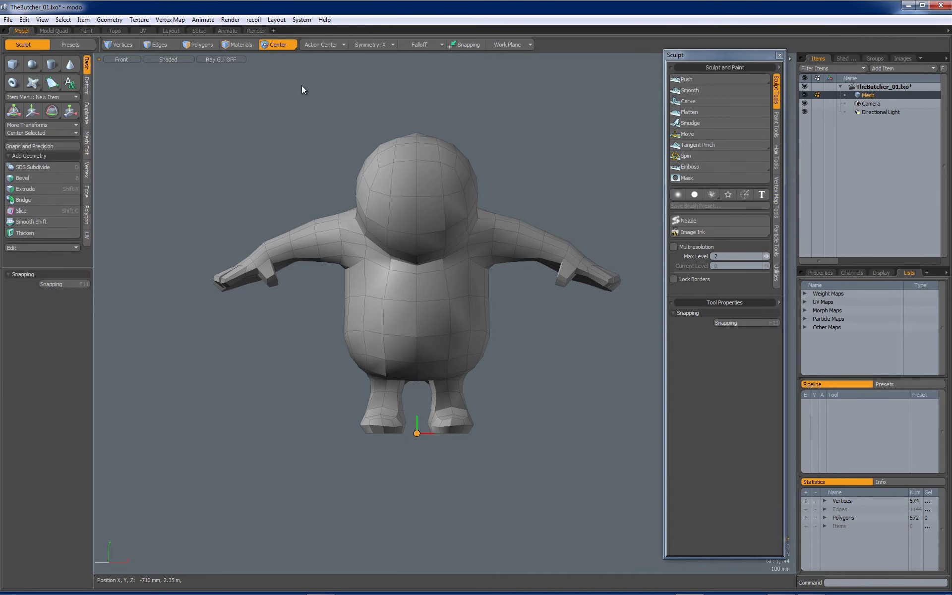
Step: Set the mesh item's Y and Z positions to 0 so its feet rest at the origin
key(5)
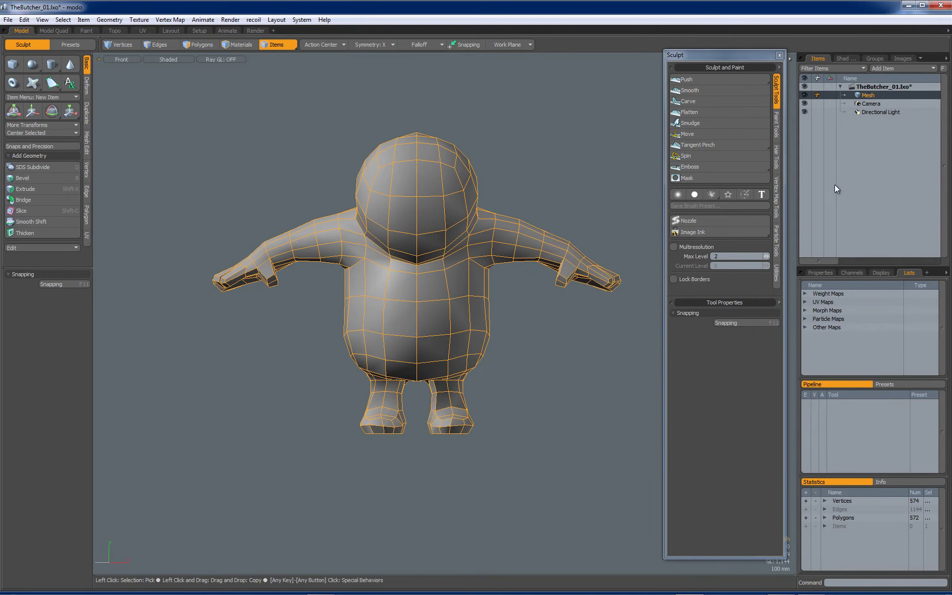
click(820, 272)
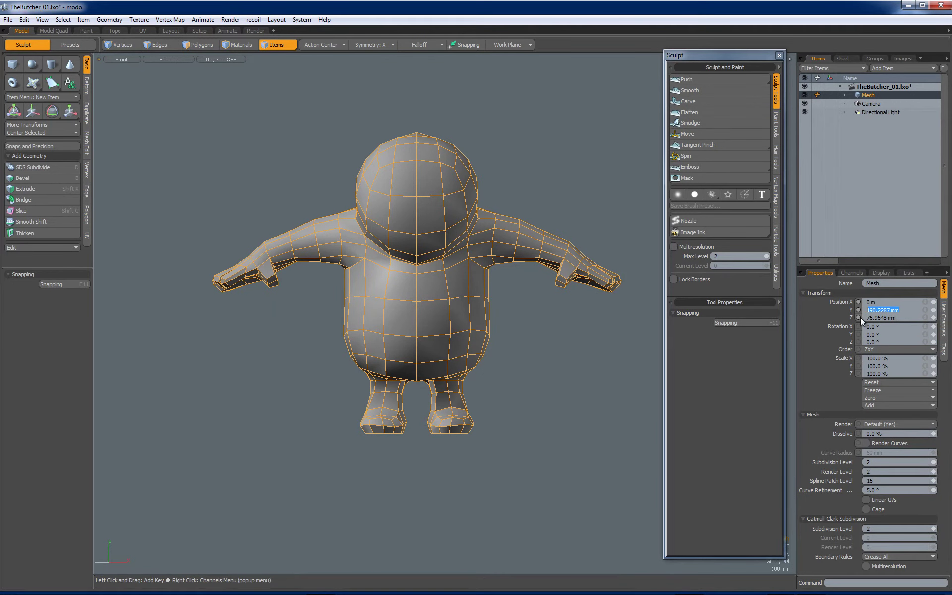
text(0)
key(Tab)
text(0)
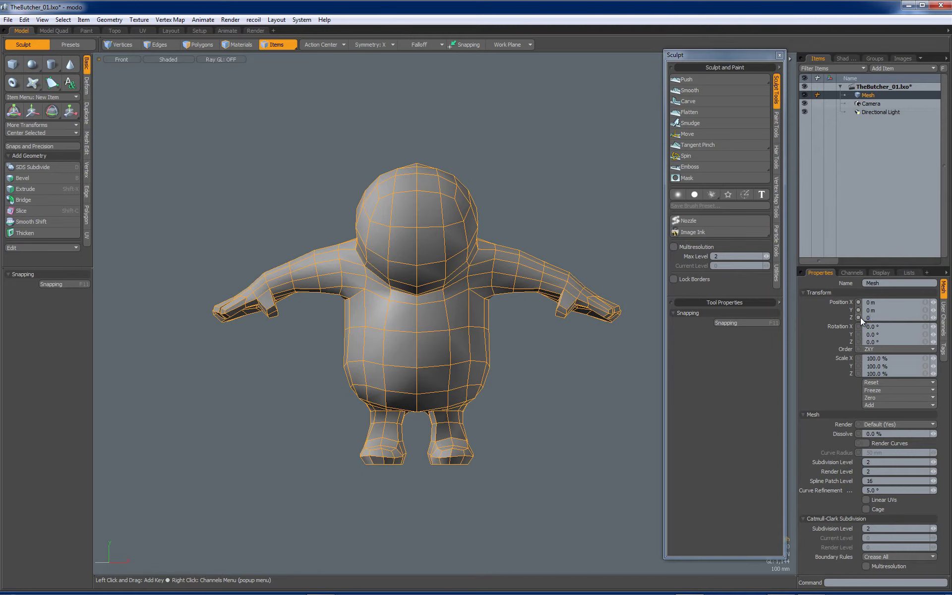
Step: Deselect the mesh and briefly show the grid in the Front view to check how the feet meet the ground line
click(622, 370)
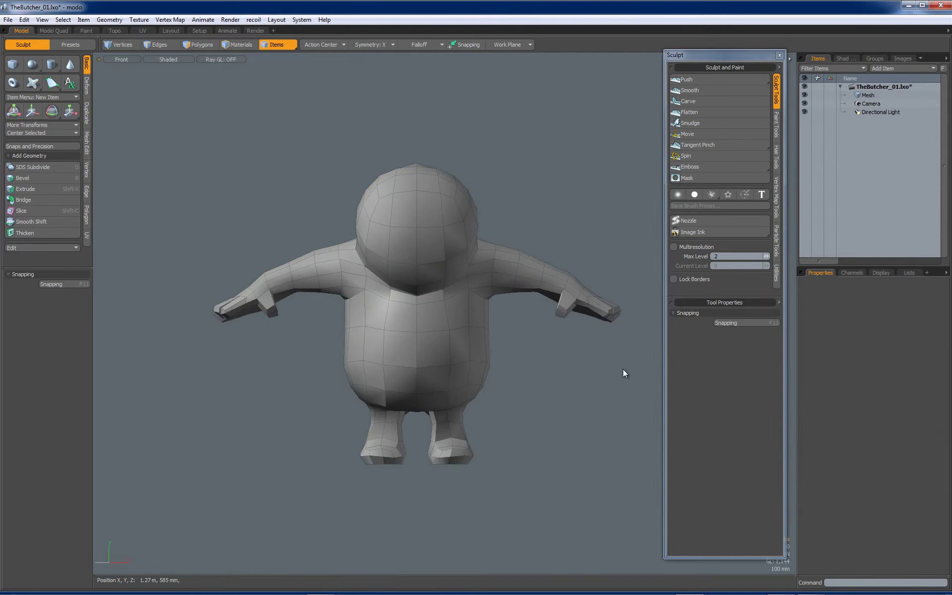
click(476, 355)
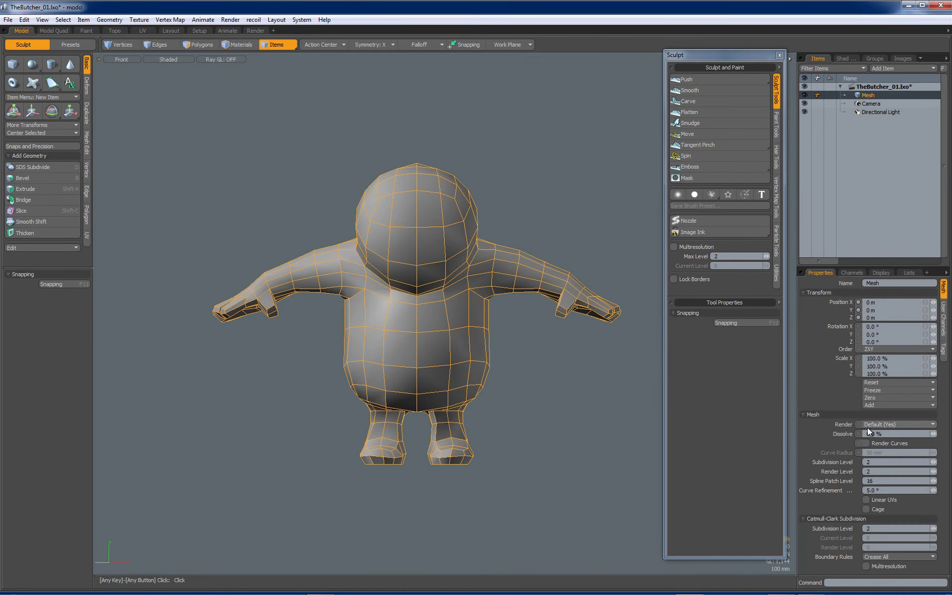
click(555, 385)
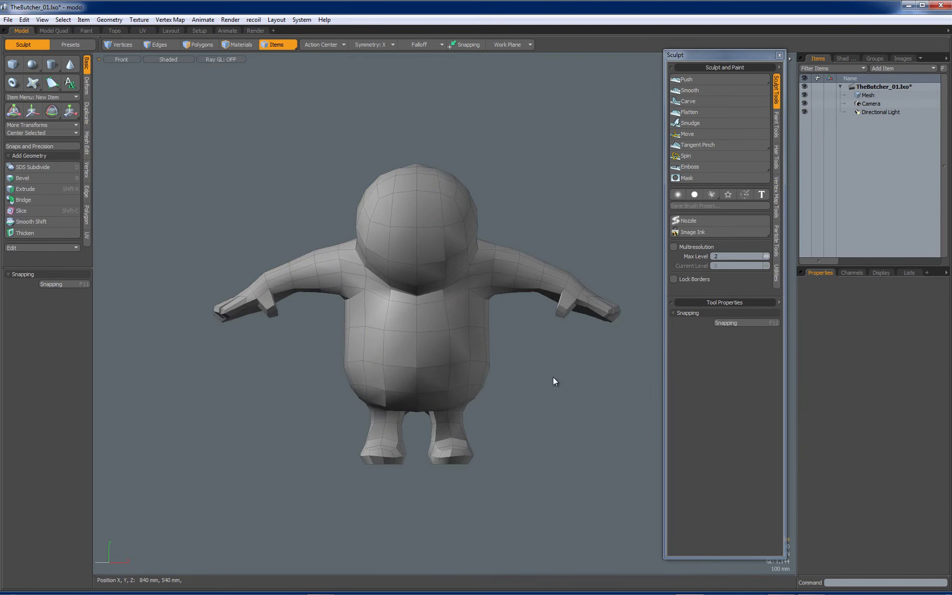
key(o)
click(538, 411)
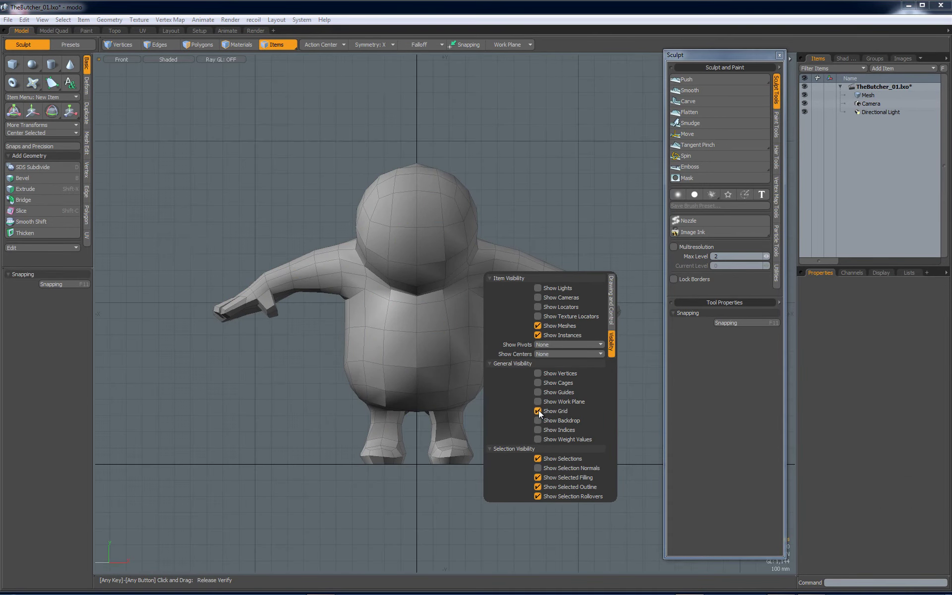
click(539, 411)
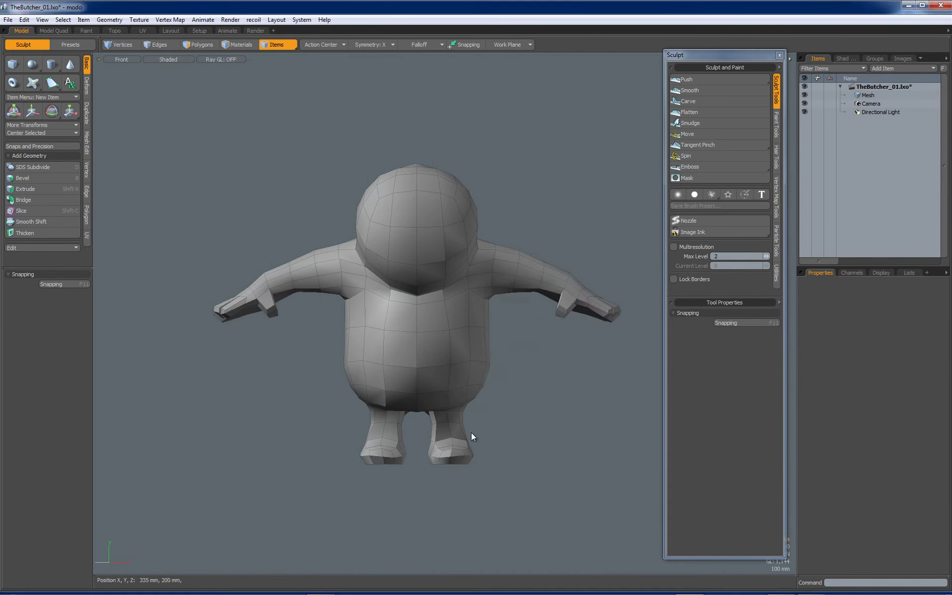
Step: Return to the Perspective view with the mesh subdivided, and save the scene under the new name TheButcher_02.lxo
scroll(551, 366, down, 3)
alt+drag(546, 390, 508, 353)
key(KP_Decimal)
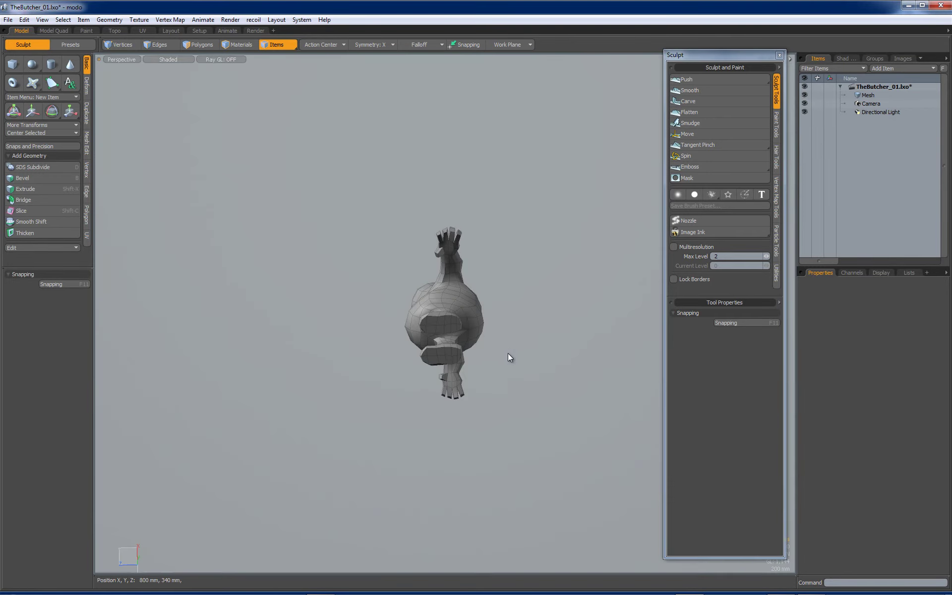
alt+drag(483, 283, 470, 313)
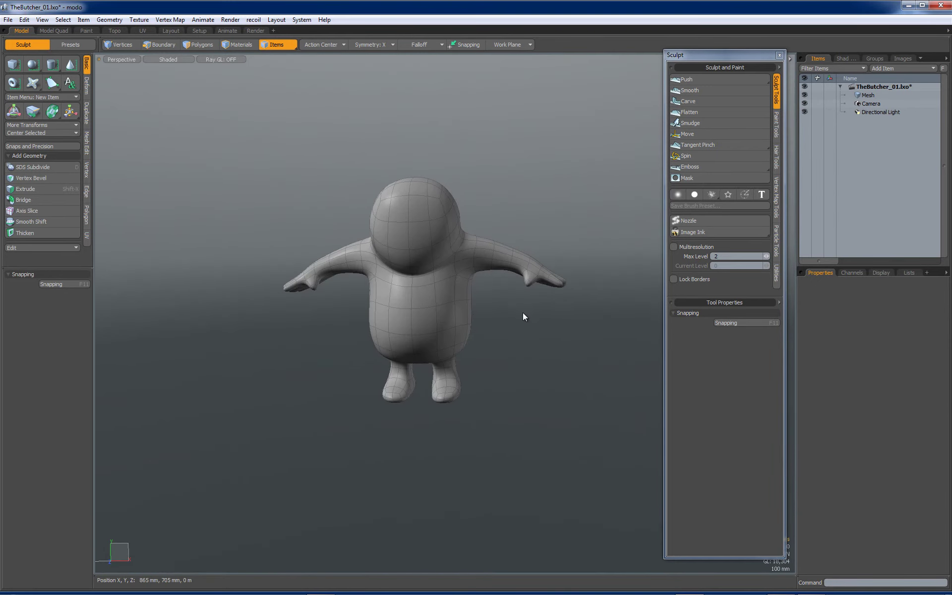
key(ctrl+shift+s)
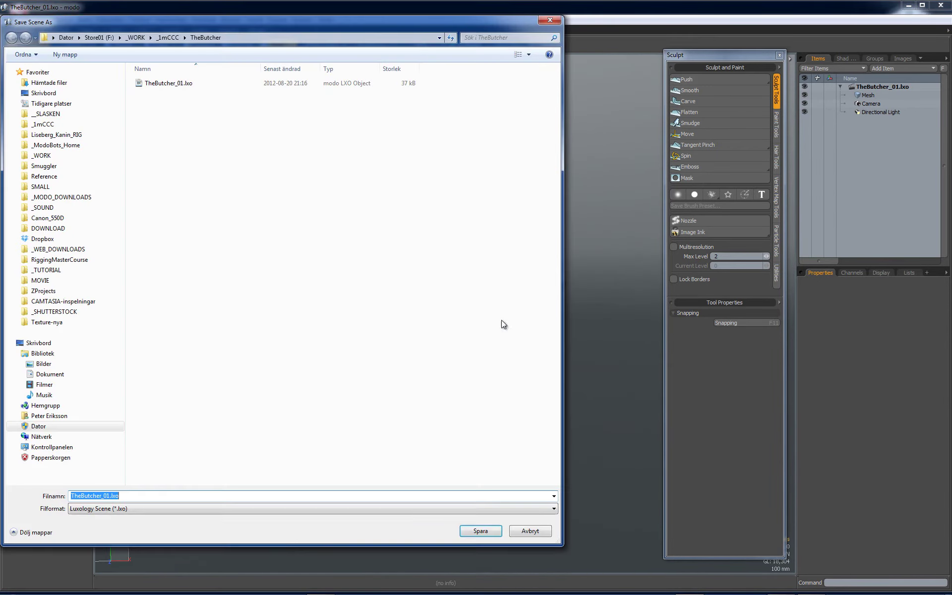
key(Tab)
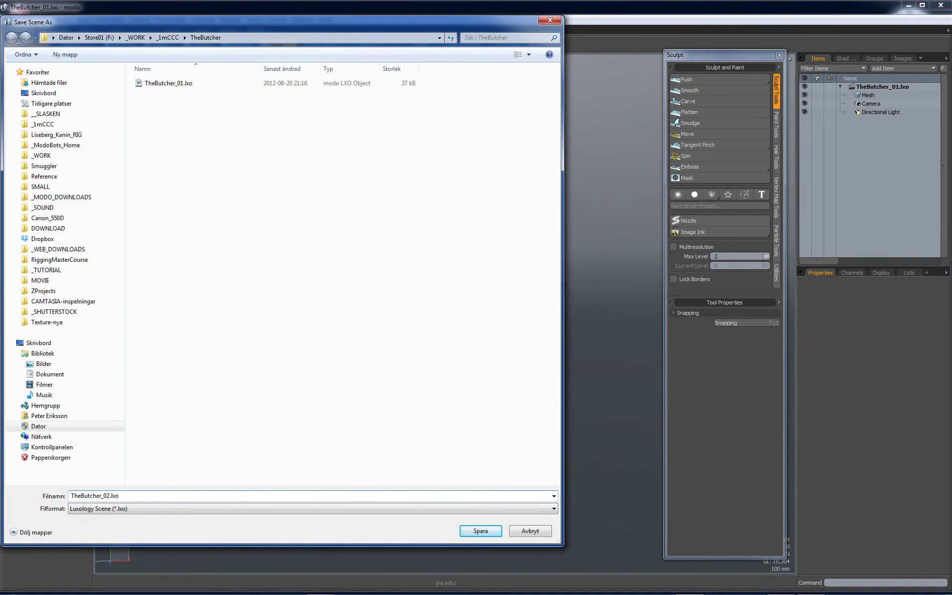
key(Return)
Step: Replace the floating Sculpt palette with the Paint layout and load the 9b matCap shading preset into the scene
mouse_move(526, 317)
alt+mouse_down()
mouse_move(289, 366)
mouse_move(644, 329)
mouse_move(506, 331)
mouse_move(496, 322)
mouse_move(527, 308)
mouse_move(376, 366)
mouse_move(362, 406)
mouse_move(336, 397)
mouse_move(385, 361)
mouse_move(430, 234)
mouse_move(564, 374)
mouse_move(476, 347)
mouse_move(568, 304)
mouse_move(600, 213)
alt+mouse_up()
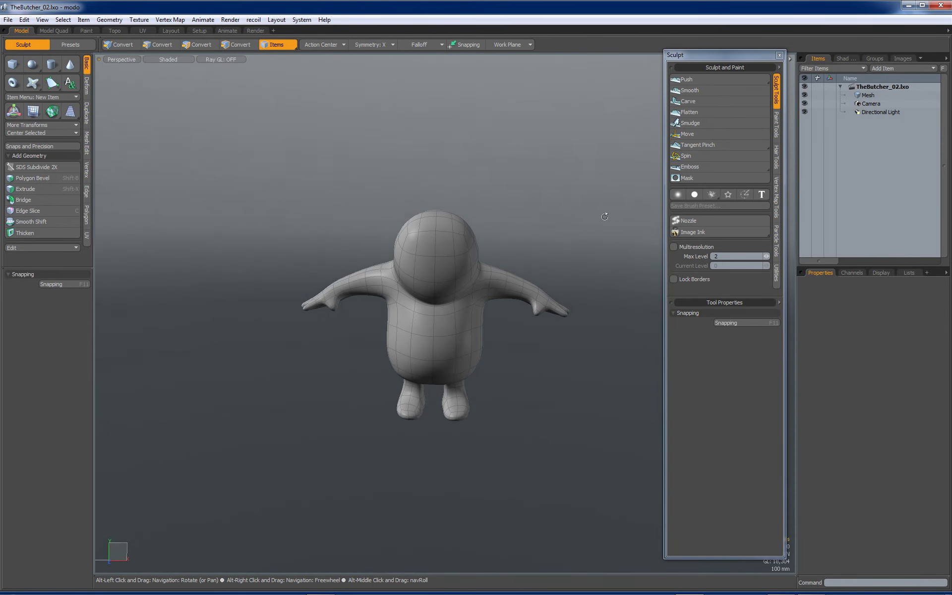
click(780, 56)
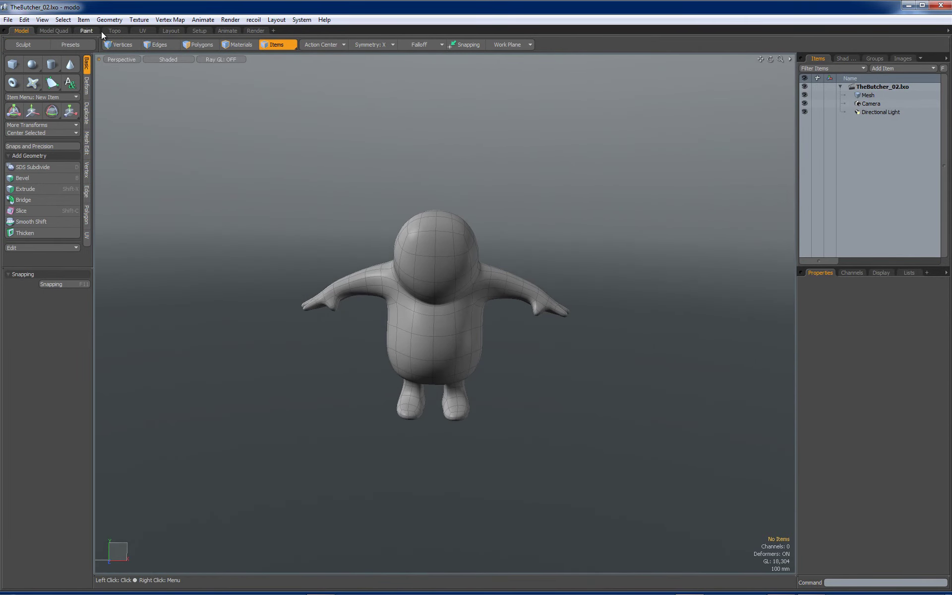
click(88, 30)
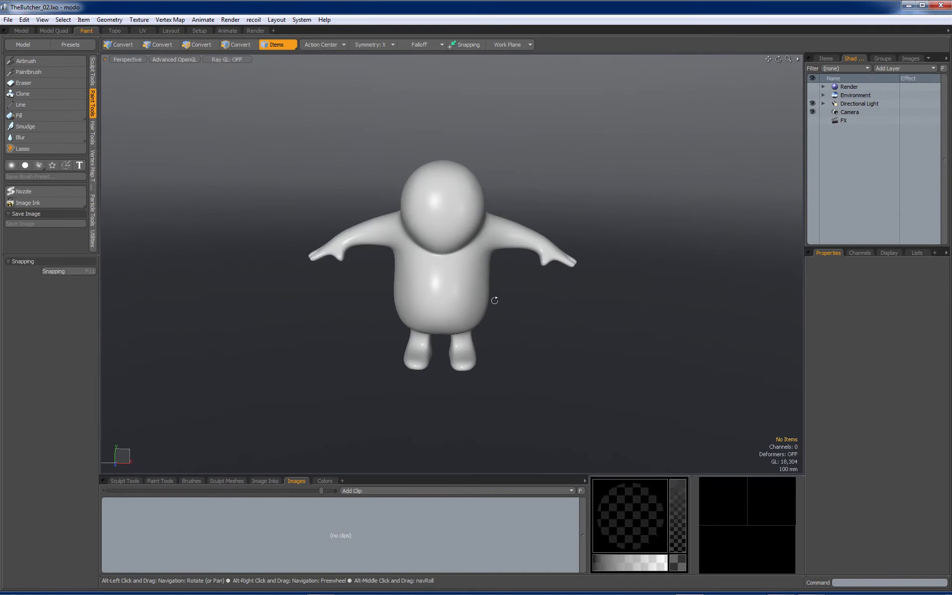
alt+drag(508, 293, 609, 331)
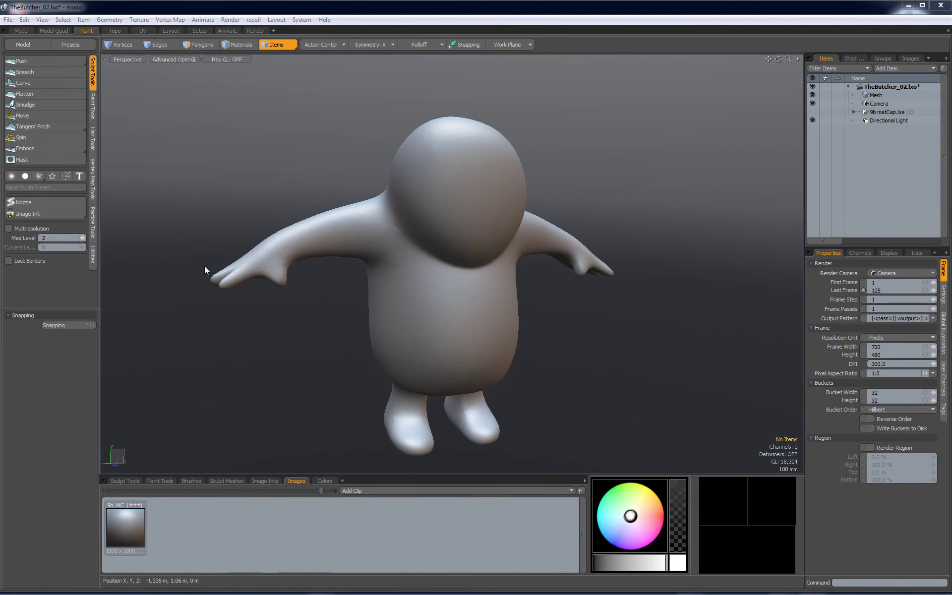
Step: Enable Multiresolution sculpting and accept the conversion of the mesh's polygons to Catmull-Clark
click(10, 229)
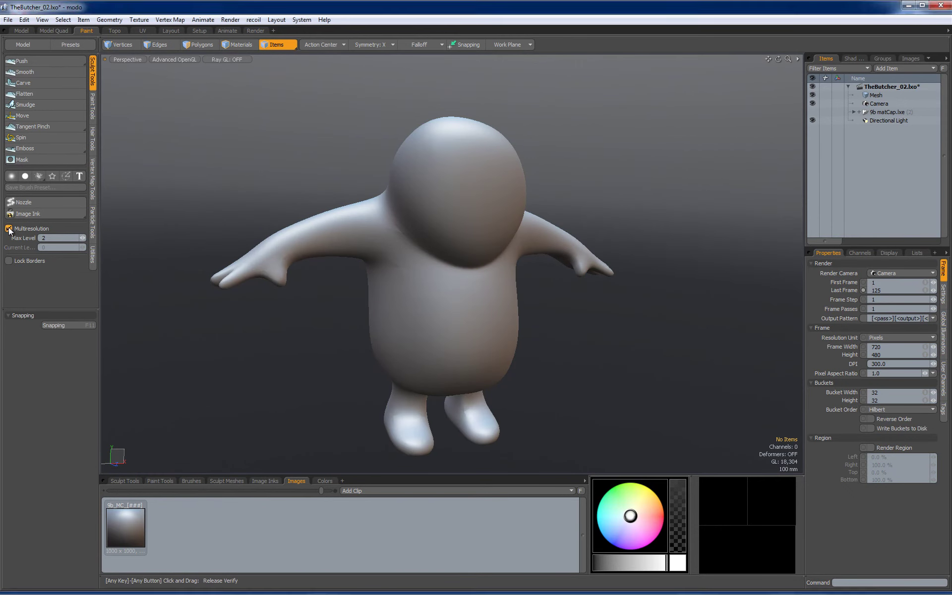
click(921, 110)
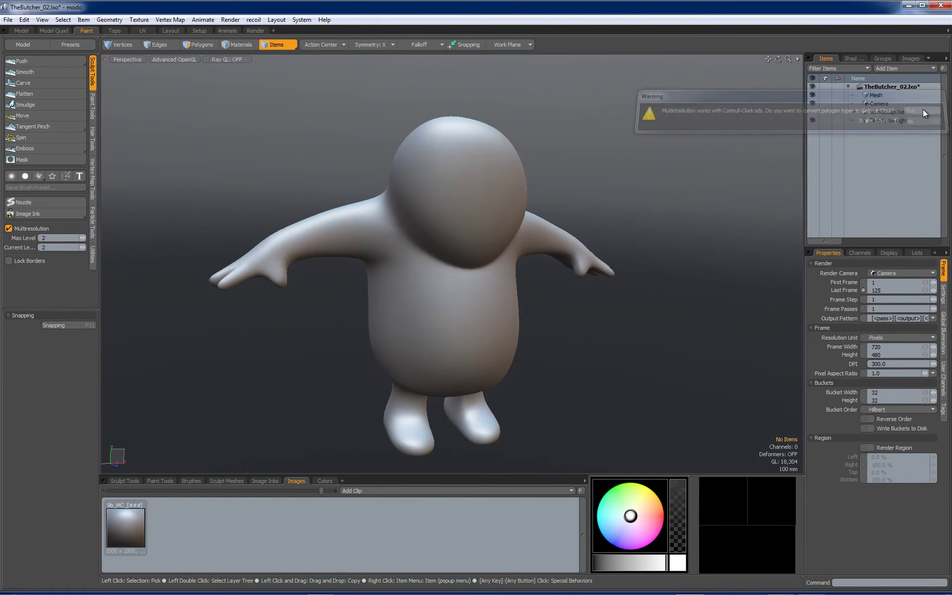
Step: Activate the Push sculpt tool with the Clay 03 brush preset and set the brush size to about 28
mouse_move(585, 213)
alt+mouse_down()
mouse_move(553, 154)
mouse_move(655, 293)
mouse_move(630, 292)
mouse_move(680, 272)
mouse_move(618, 297)
alt+mouse_up()
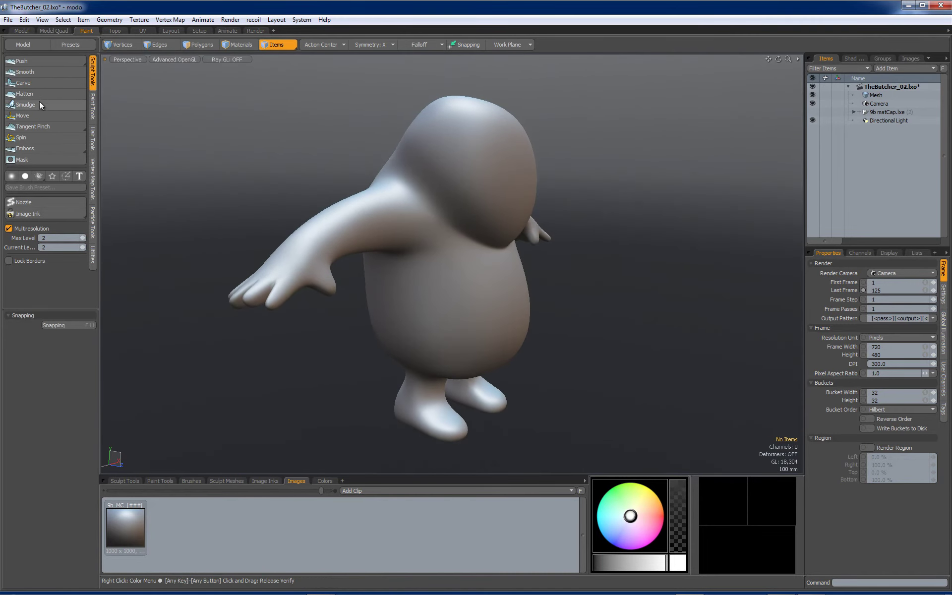
click(35, 60)
right_drag(429, 247, 404, 246)
alt+drag(404, 247, 391, 240)
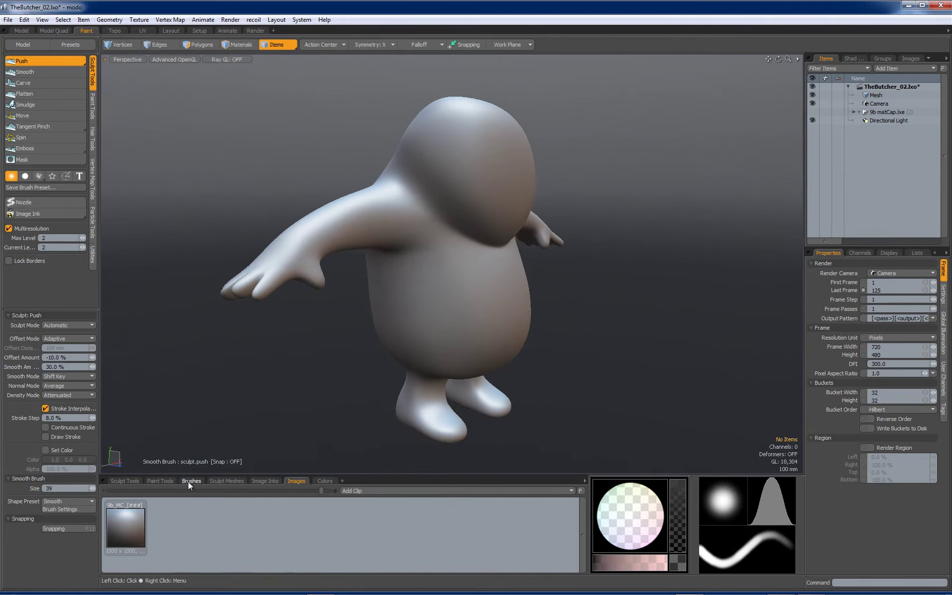
click(136, 480)
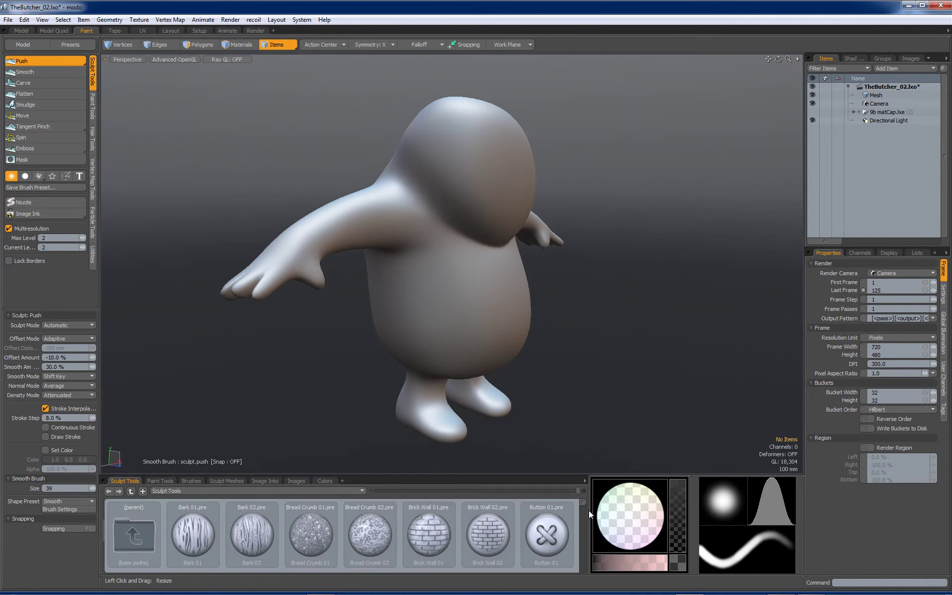
drag(584, 502, 581, 516)
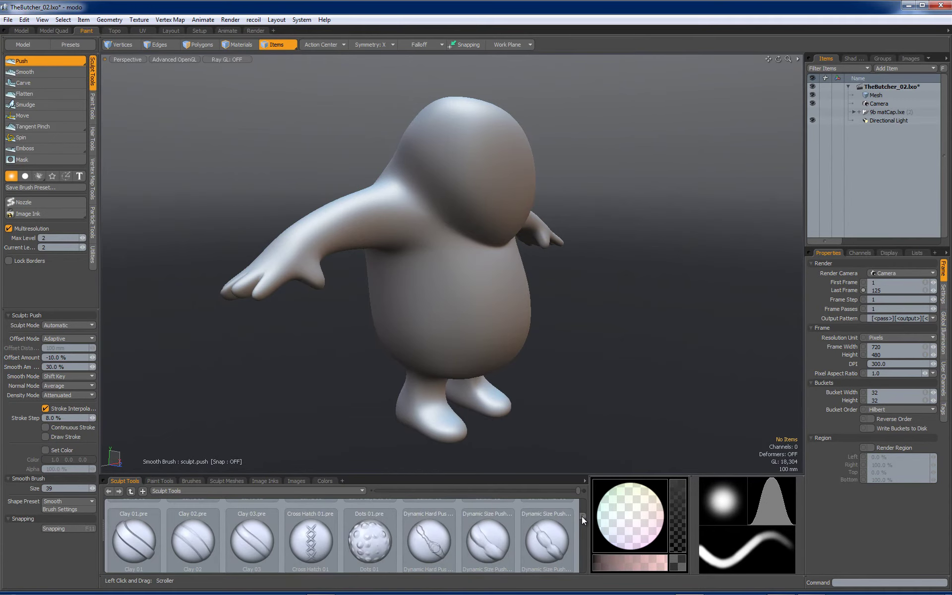
click(254, 536)
right_drag(420, 229, 409, 229)
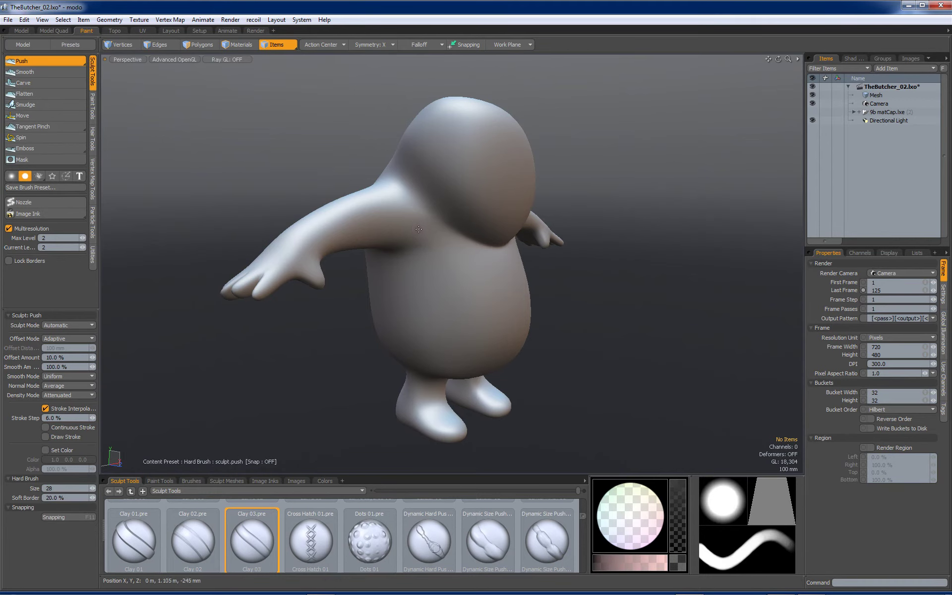
Step: Sculpt the chest muscles just below the head with the Clay 03 brush, enlarging it to size 33
alt+drag(419, 229, 443, 212)
scroll(421, 193, up, 2)
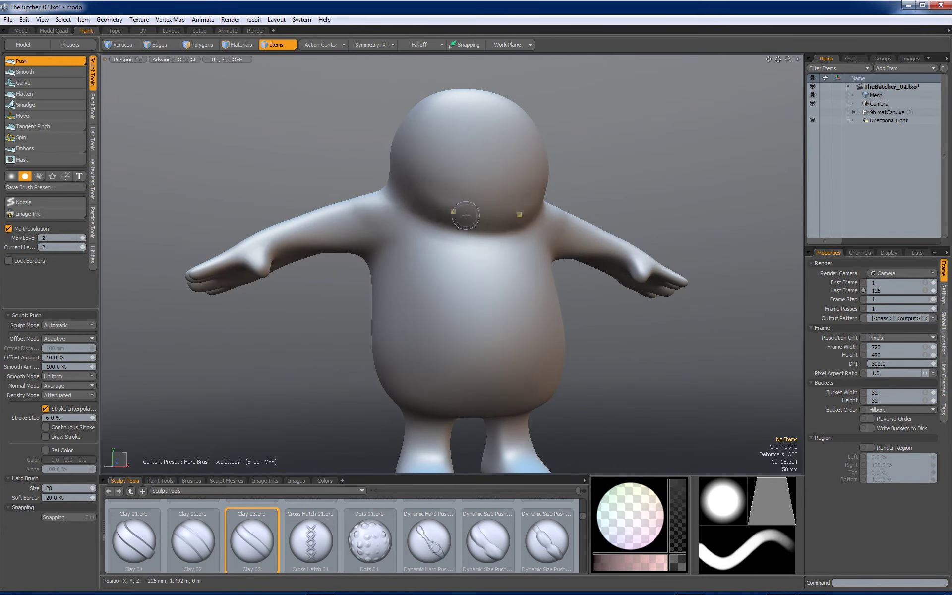
mouse_move(421, 185)
alt+mouse_down()
mouse_move(484, 253)
mouse_move(455, 218)
mouse_move(459, 239)
alt+mouse_up()
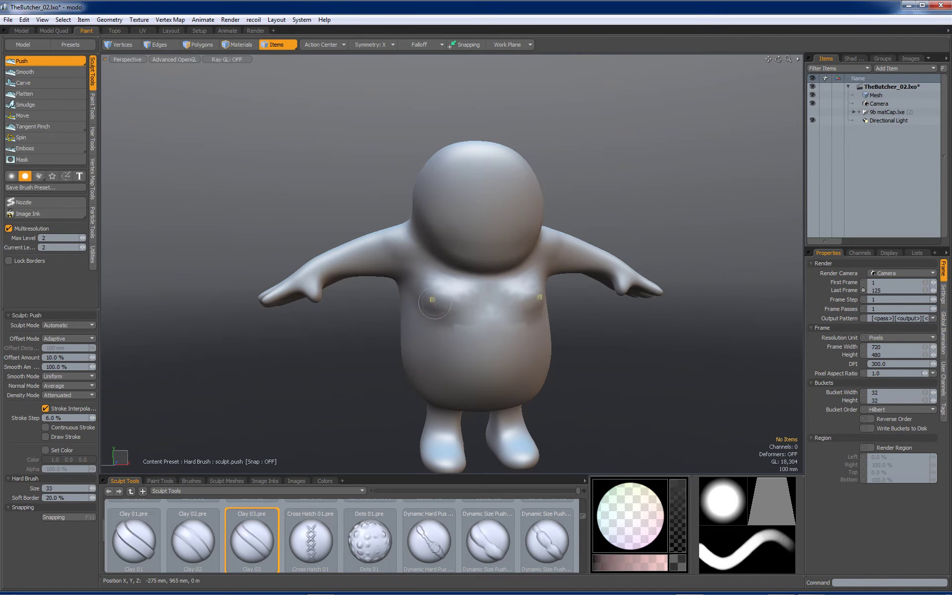
Step: Sculpt the shoulder blades, the spine area and the fleshy folds across the back and flanks with the Clay 03 brush
mouse_move(447, 310)
alt+mouse_down()
mouse_move(672, 312)
mouse_move(461, 283)
mouse_move(568, 366)
mouse_move(458, 251)
mouse_move(476, 257)
mouse_move(476, 276)
mouse_move(466, 273)
mouse_move(499, 258)
mouse_move(516, 210)
alt+mouse_up()
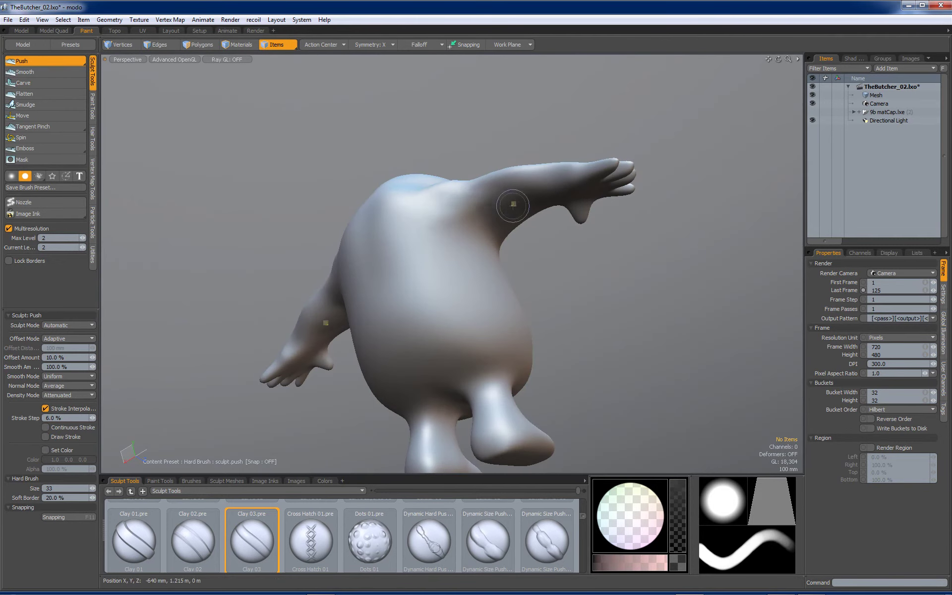
alt+drag(514, 199, 449, 270)
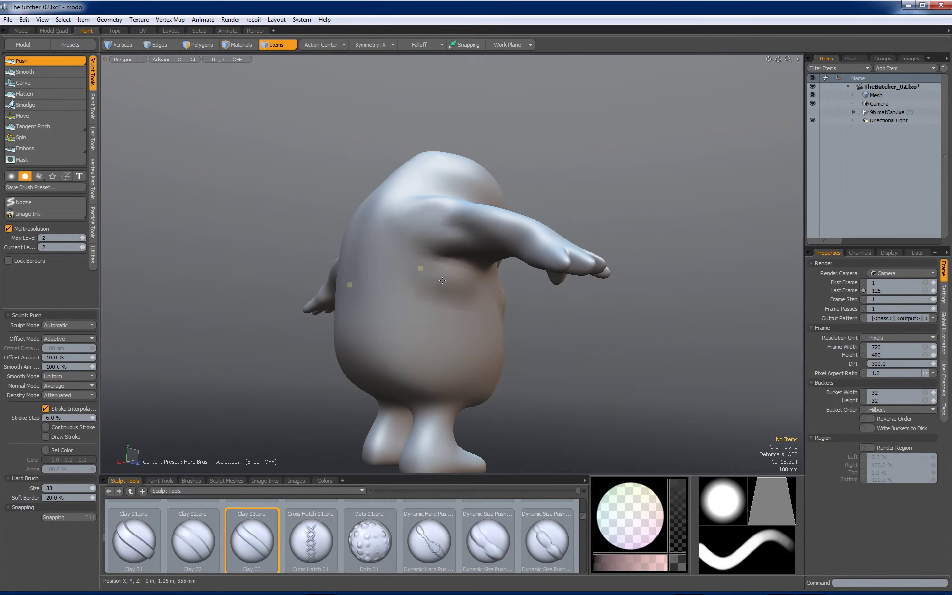
alt+drag(373, 243, 433, 281)
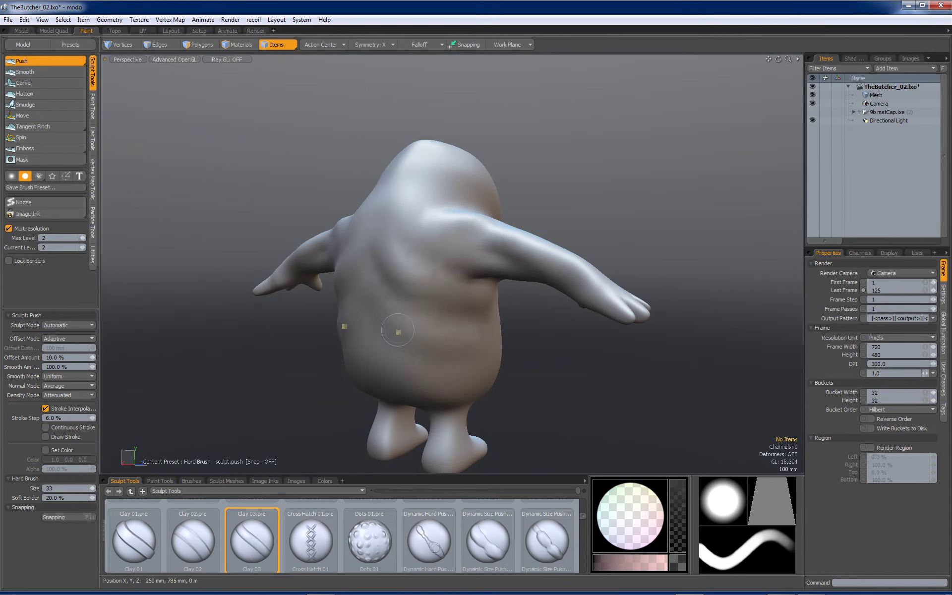
alt+drag(386, 323, 393, 320)
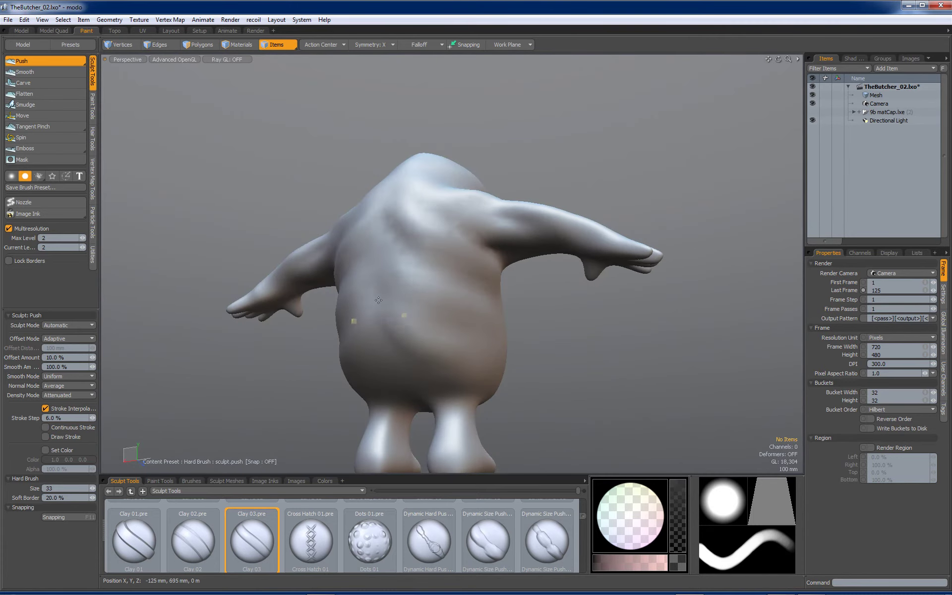
mouse_move(378, 300)
alt+mouse_down()
mouse_move(398, 337)
mouse_move(426, 318)
mouse_move(416, 311)
alt+mouse_up()
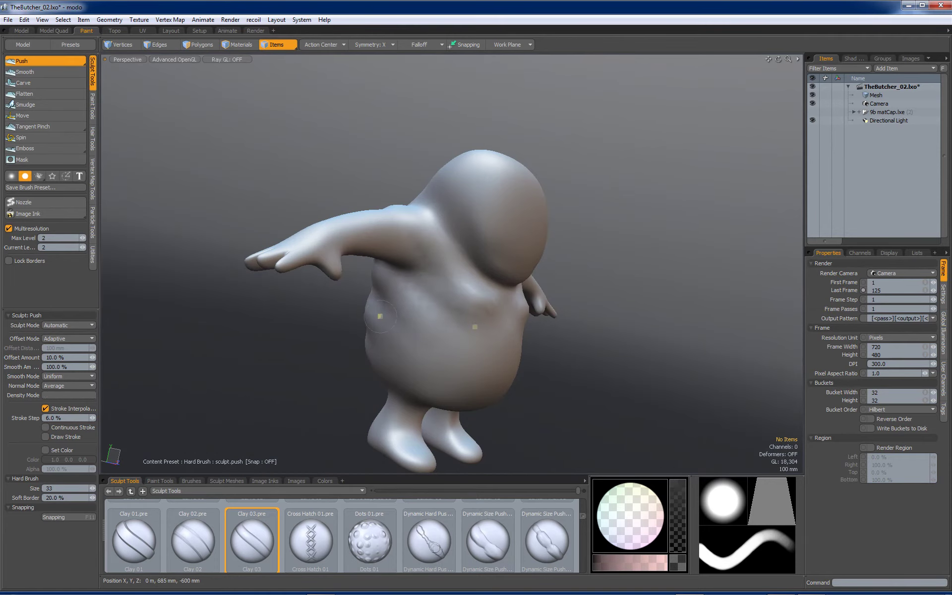
Step: Rough out the facial forms on the front of the head with the Clay 03 brush at size 33
alt+drag(455, 367, 390, 332)
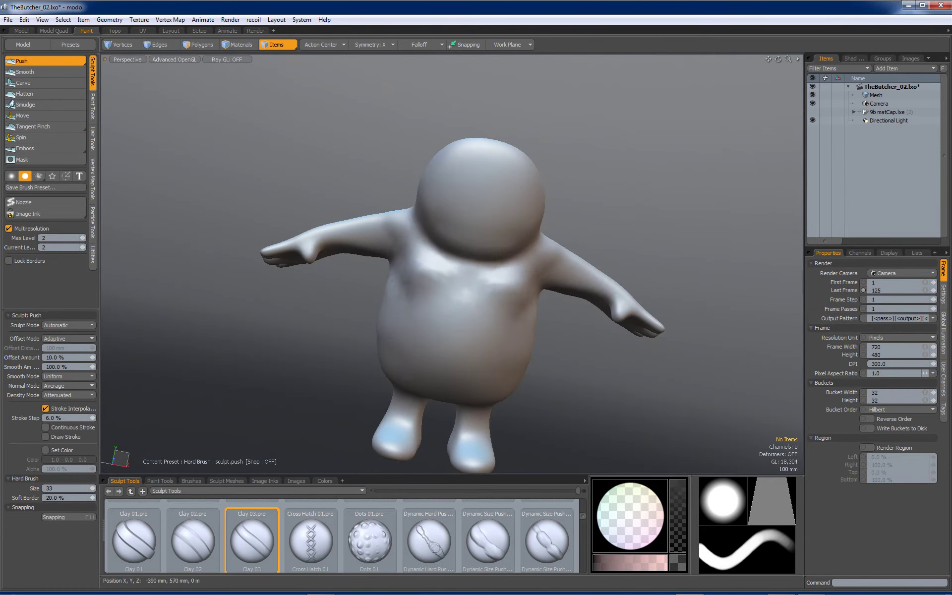
alt+drag(394, 367, 521, 338)
alt+drag(441, 233, 439, 194)
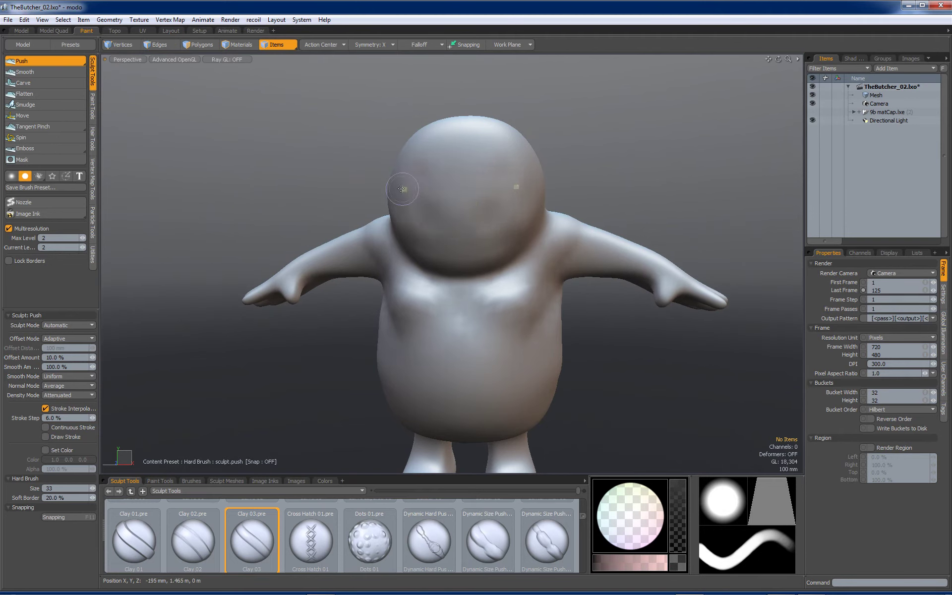
alt+drag(408, 191, 360, 230)
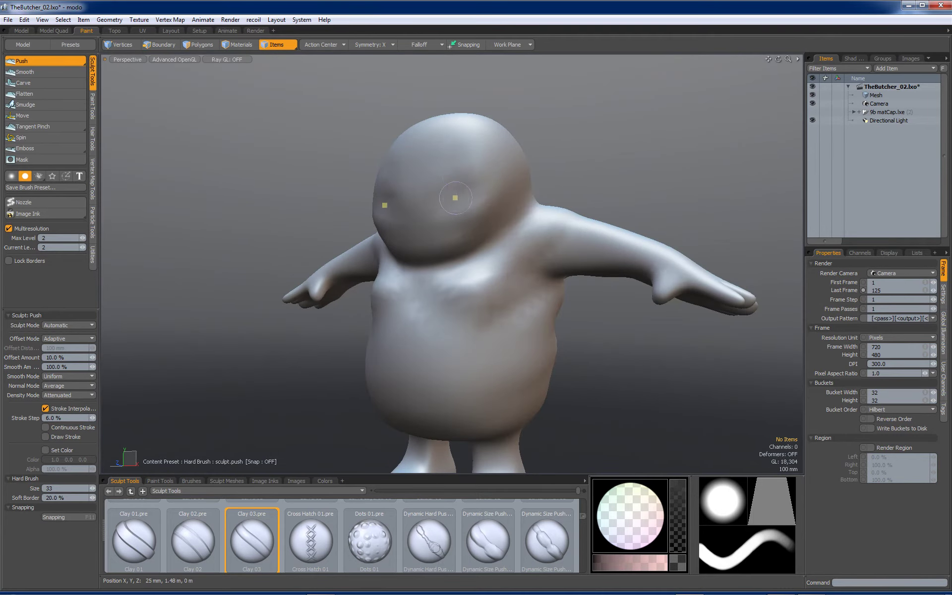
mouse_move(450, 212)
alt+mouse_down()
mouse_move(475, 172)
mouse_move(417, 199)
mouse_move(440, 284)
mouse_move(427, 173)
mouse_move(557, 293)
alt+mouse_up()
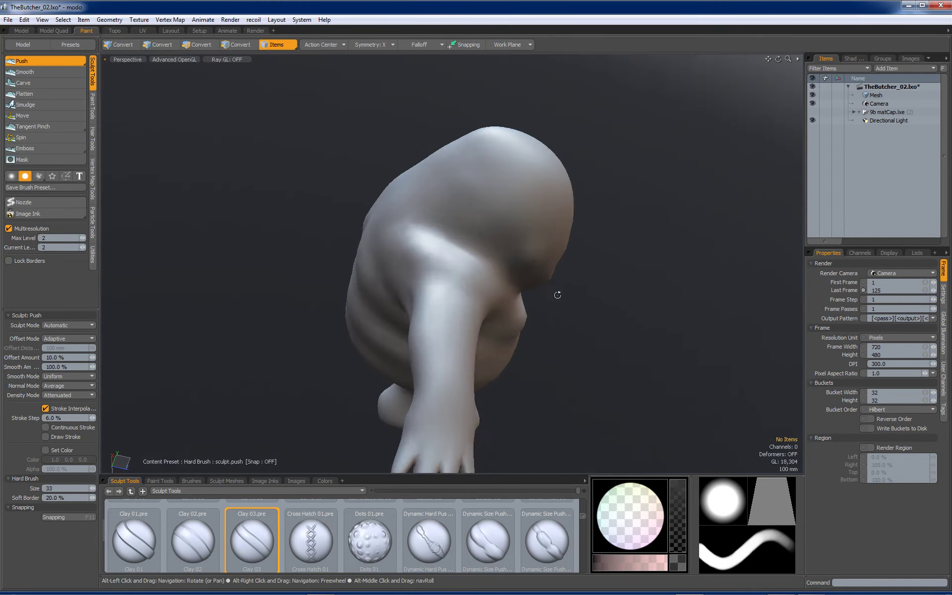
Step: Switch the Push brush from the Clay 03 preset to the smooth tip and set its size to about 29
mouse_move(452, 209)
alt+mouse_down()
mouse_move(456, 255)
mouse_move(489, 268)
mouse_move(469, 252)
alt+mouse_up()
mouse_move(464, 167)
mouse_down()
mouse_move(490, 224)
mouse_move(480, 234)
mouse_move(467, 205)
mouse_move(478, 245)
mouse_move(330, 177)
mouse_move(336, 206)
mouse_move(418, 268)
mouse_move(638, 180)
mouse_move(404, 273)
mouse_move(489, 315)
mouse_move(504, 293)
mouse_up()
scroll(329, 177, up, 2)
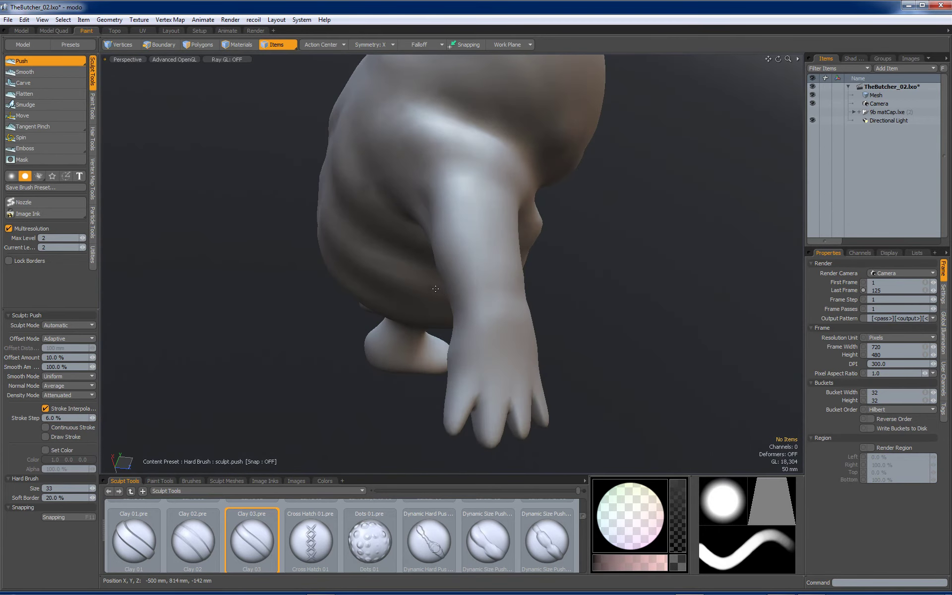
click(264, 535)
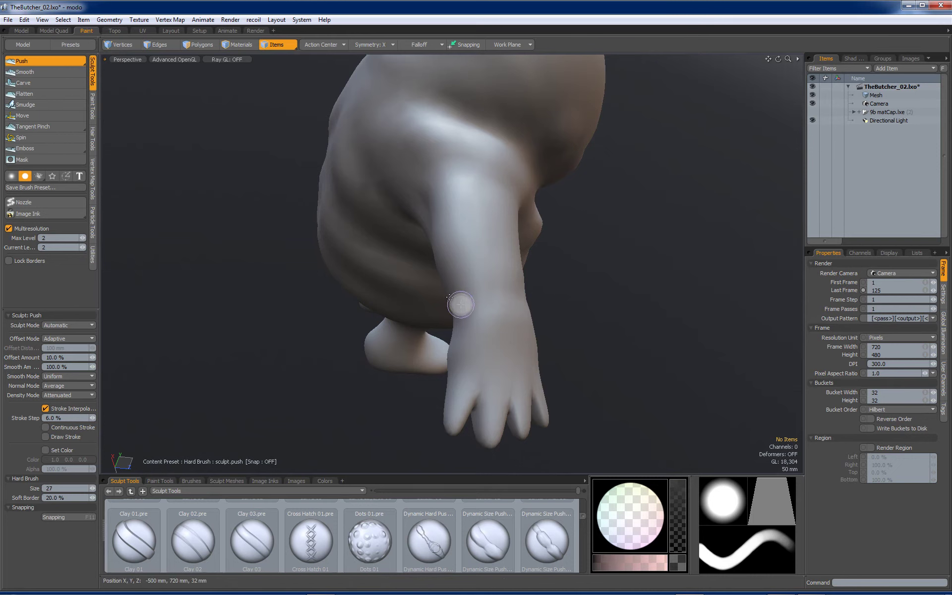
click(12, 176)
right_drag(480, 290, 474, 291)
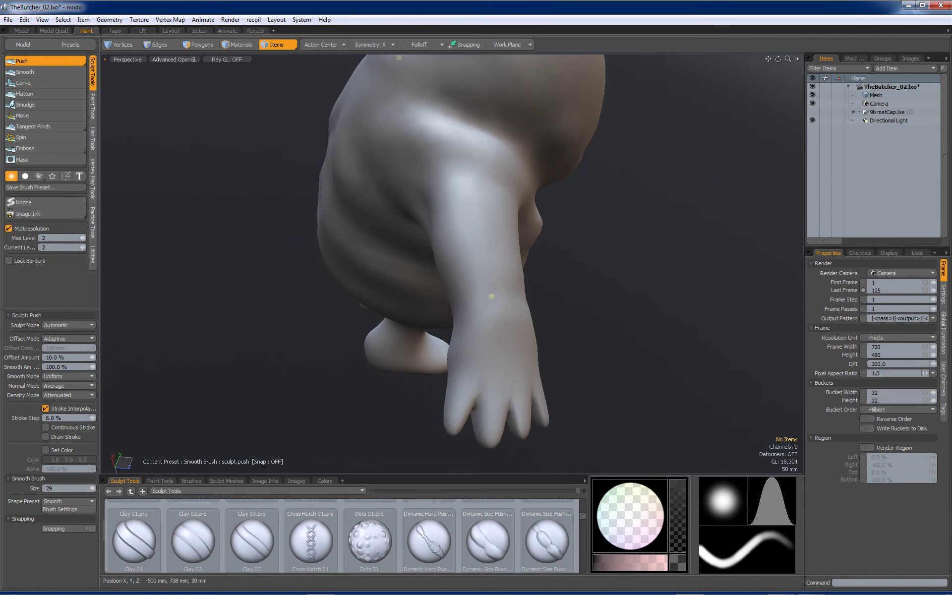
Step: Sculpt the forearm and wrist forms with the smooth Push brush, enlarging it to size 42
alt+drag(529, 301, 351, 316)
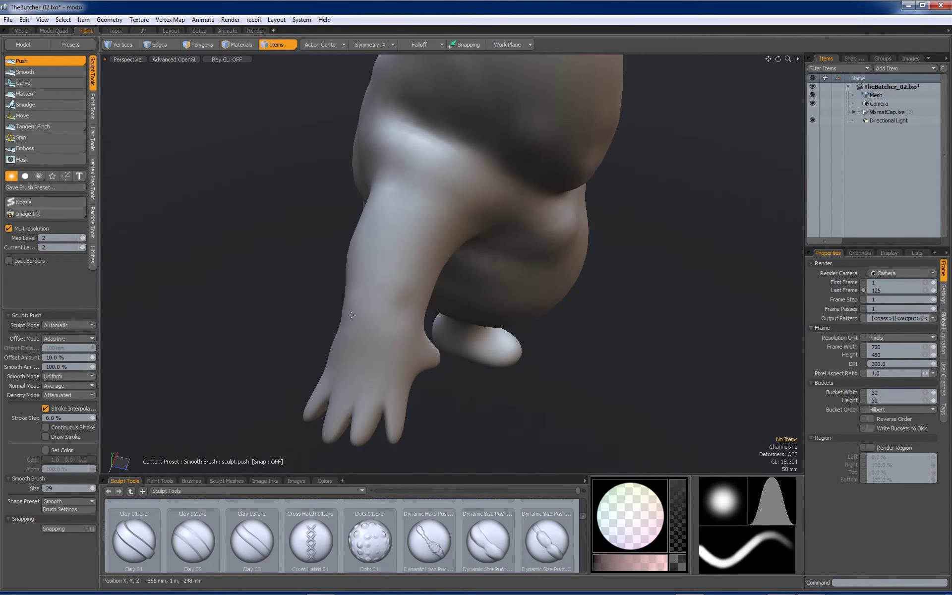
mouse_move(412, 317)
alt+mouse_down()
mouse_move(185, 251)
mouse_move(318, 198)
mouse_move(351, 233)
alt+mouse_up()
right_drag(343, 240, 349, 228)
alt+drag(369, 238, 549, 276)
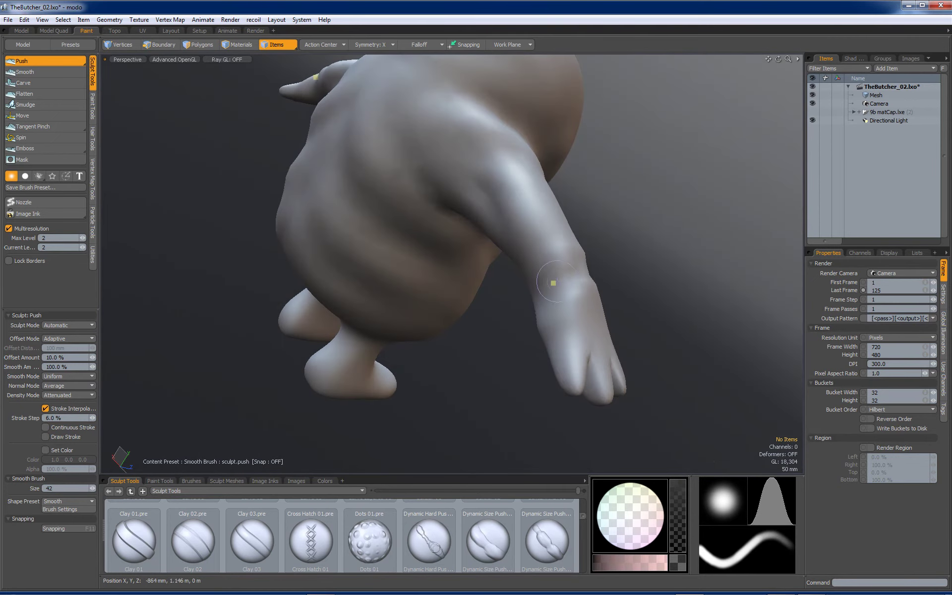
mouse_move(597, 256)
alt+mouse_down()
mouse_move(127, 176)
mouse_move(416, 204)
mouse_move(595, 200)
mouse_move(571, 208)
mouse_move(581, 223)
alt+mouse_up()
alt+drag(582, 222, 516, 257)
mouse_move(571, 206)
mouse_down()
mouse_move(489, 255)
mouse_move(394, 274)
mouse_move(489, 277)
mouse_up()
Step: Shape the toes and the tops of the feet with the smooth Push brush at size 42
alt+drag(402, 276, 441, 269)
alt+shift+drag(445, 375, 411, 327)
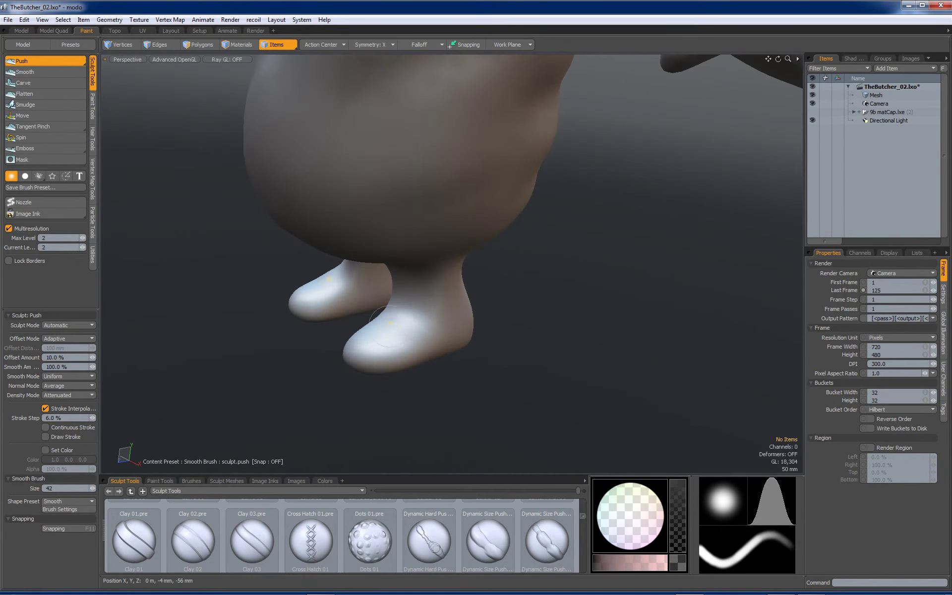
alt+drag(462, 325, 595, 329)
alt+drag(452, 339, 440, 340)
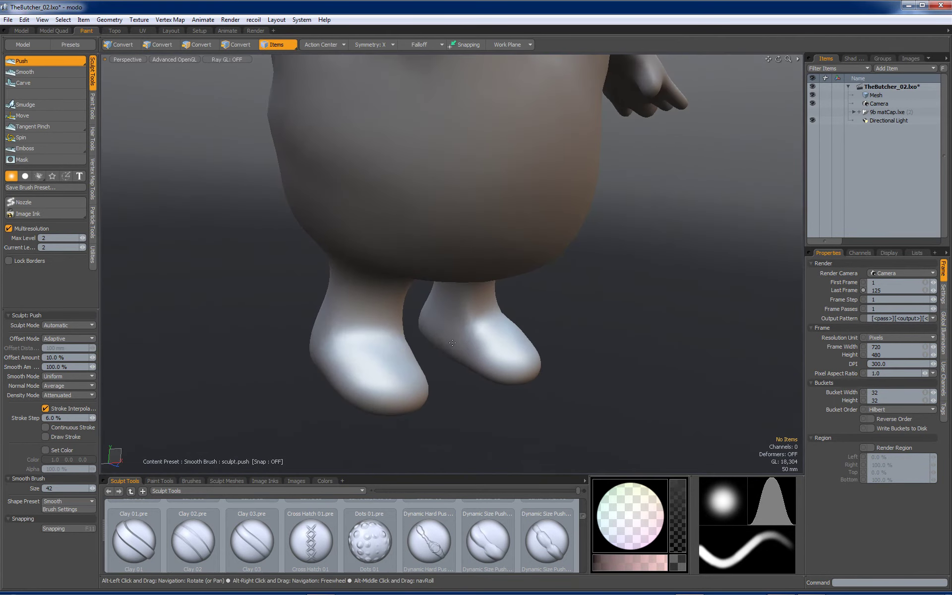
mouse_move(492, 370)
mouse_down()
mouse_move(464, 361)
mouse_move(473, 328)
mouse_move(516, 358)
mouse_move(462, 322)
mouse_move(383, 314)
mouse_up()
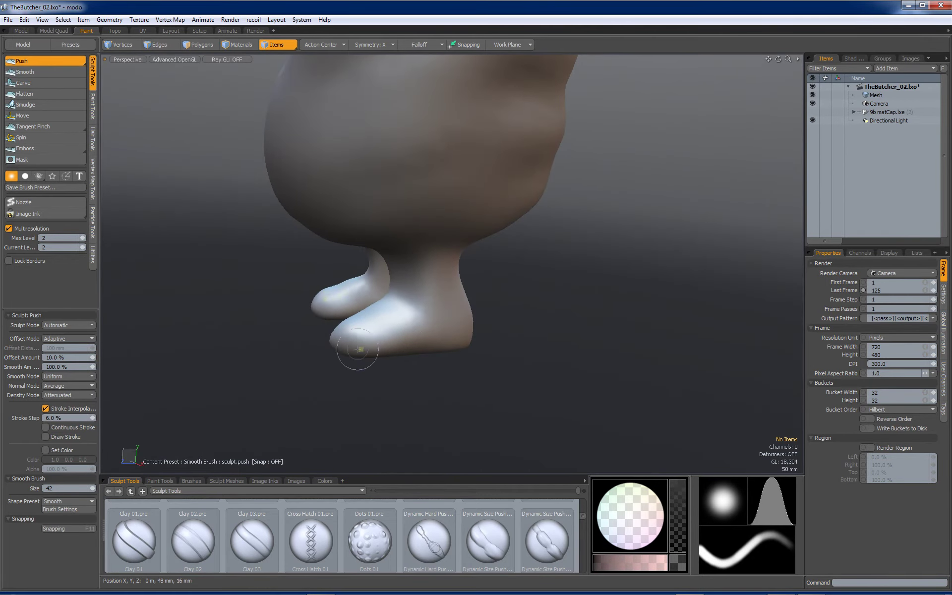
alt+drag(338, 327, 402, 356)
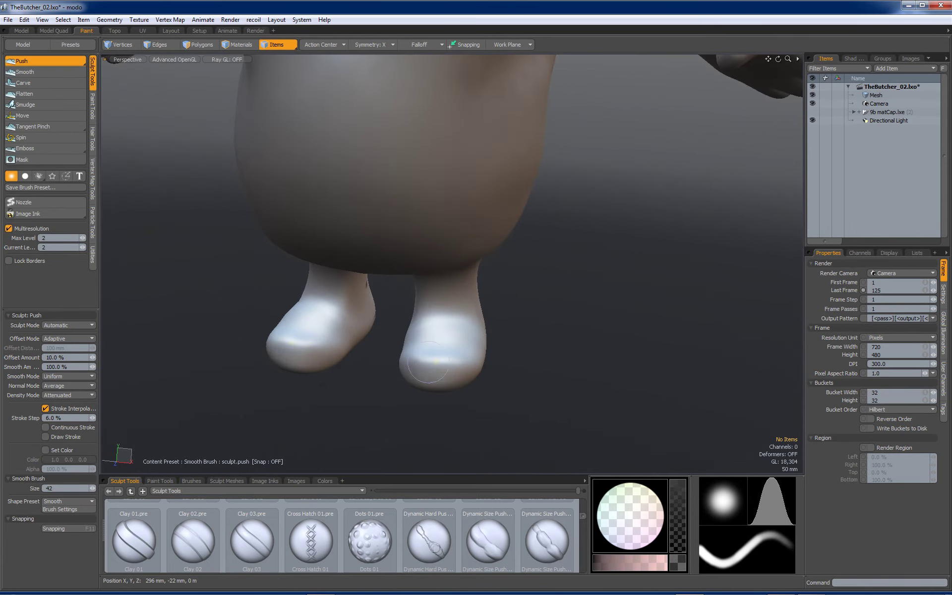
alt+drag(421, 375, 356, 342)
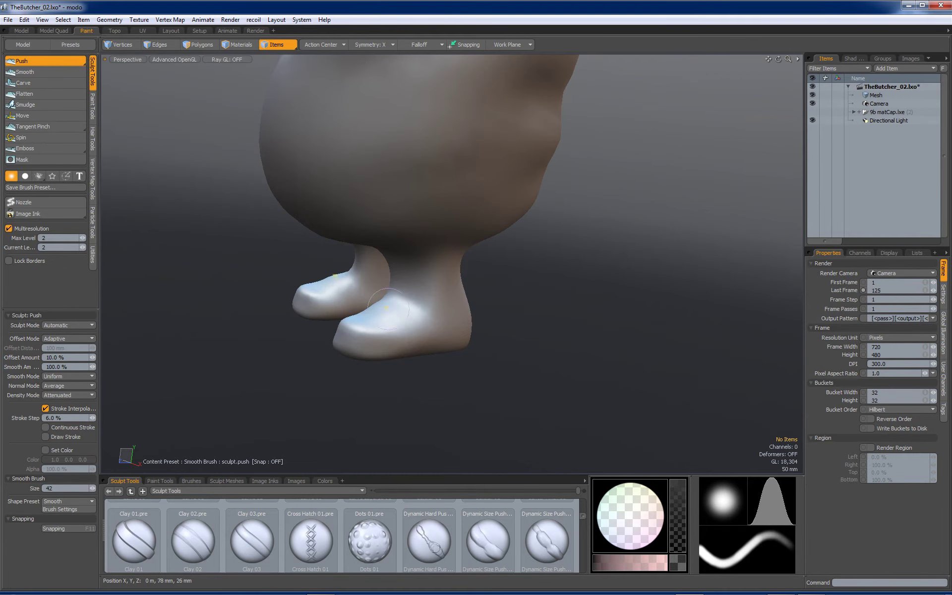
mouse_move(383, 304)
alt+mouse_down()
mouse_move(629, 326)
mouse_move(429, 321)
alt+mouse_up()
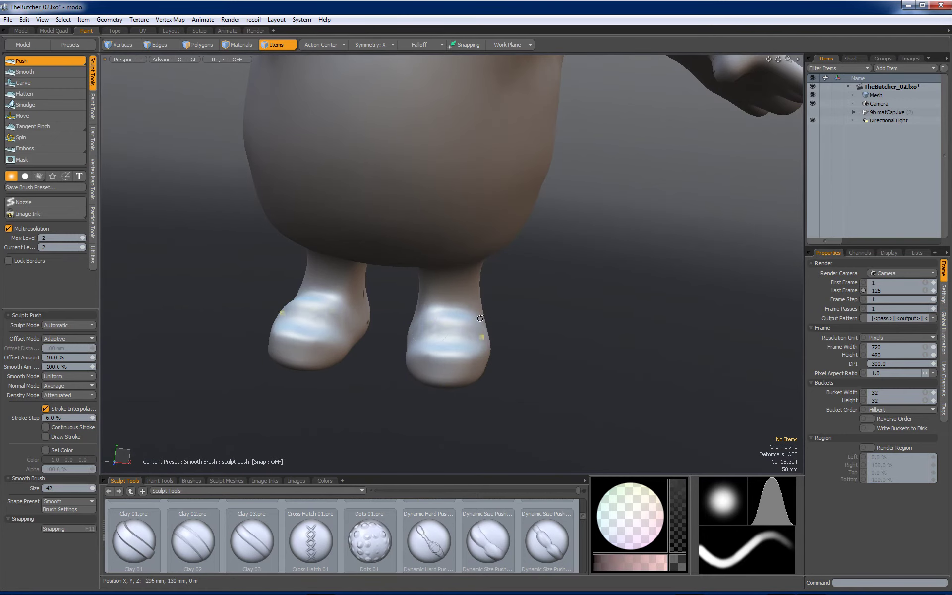
Step: Sculpt the heels, ankles and backs of the lower legs with the smooth Push brush
alt+drag(480, 318, 320, 256)
alt+drag(447, 340, 399, 332)
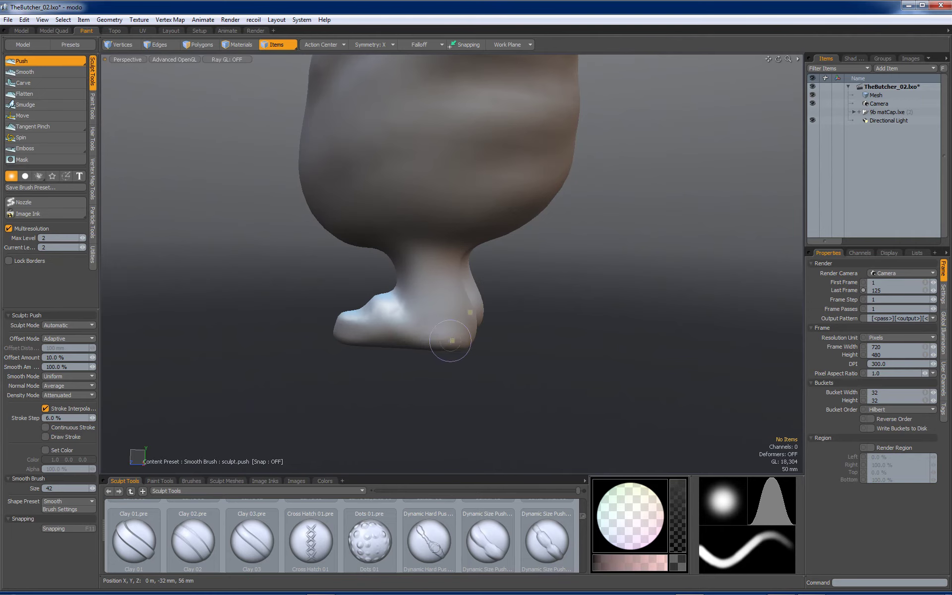
mouse_move(323, 334)
alt+mouse_down()
mouse_move(279, 299)
mouse_move(350, 290)
alt+mouse_up()
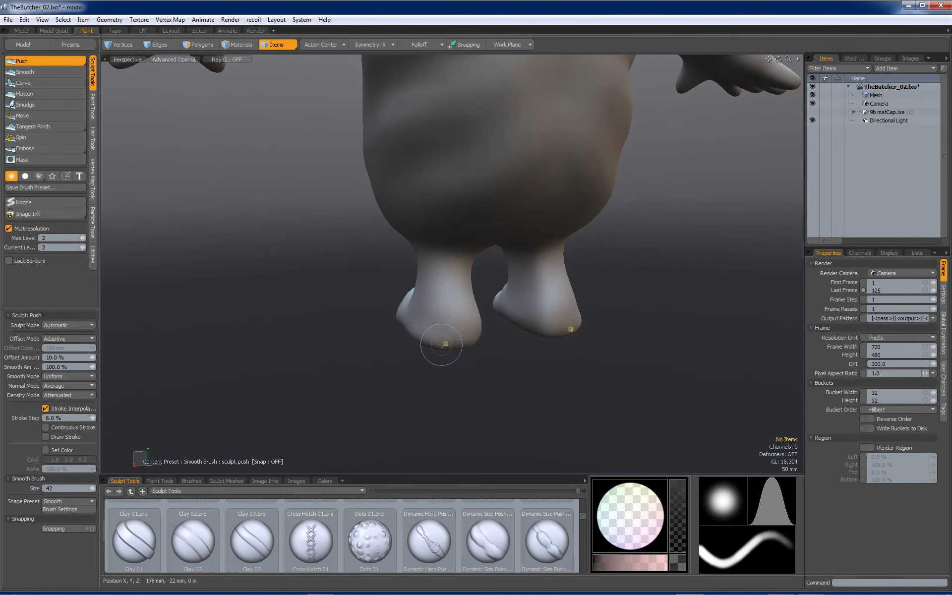
mouse_move(496, 326)
alt+mouse_down()
mouse_move(473, 319)
mouse_move(489, 324)
alt+mouse_up()
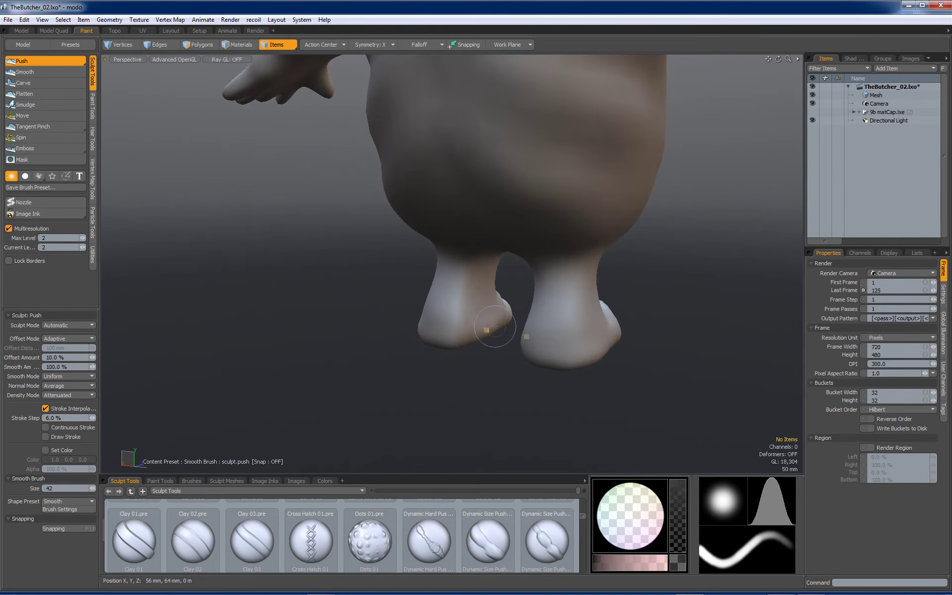
mouse_move(499, 299)
alt+mouse_down()
mouse_move(516, 300)
mouse_move(485, 219)
mouse_move(472, 255)
mouse_move(491, 214)
alt+mouse_up()
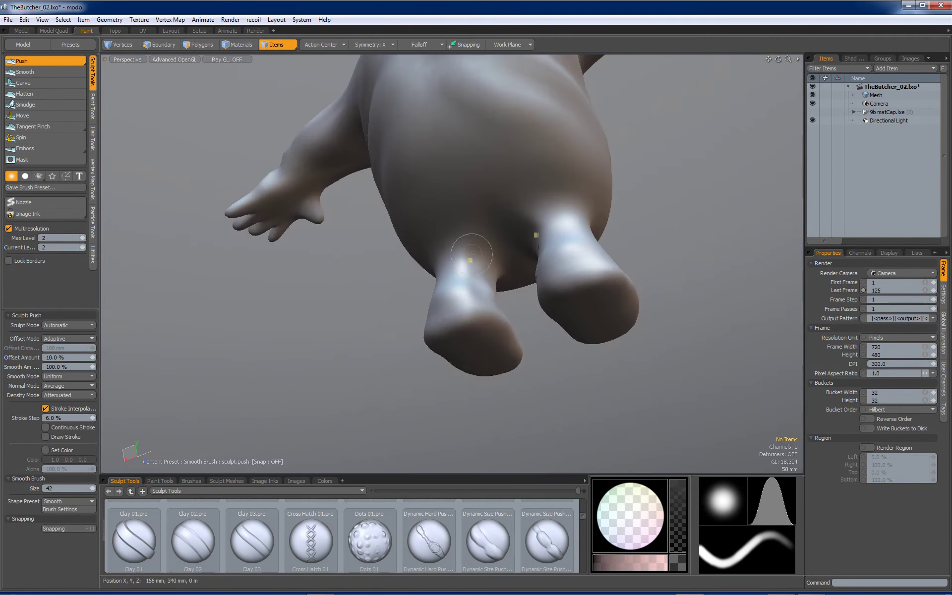
Step: Push in the eye socket areas on the front of the head with the smooth brush at size 42
mouse_move(446, 248)
alt+mouse_down()
mouse_move(549, 219)
mouse_move(535, 255)
mouse_move(414, 281)
mouse_move(446, 203)
mouse_move(433, 192)
mouse_move(397, 273)
mouse_move(415, 293)
mouse_move(426, 273)
alt+mouse_up()
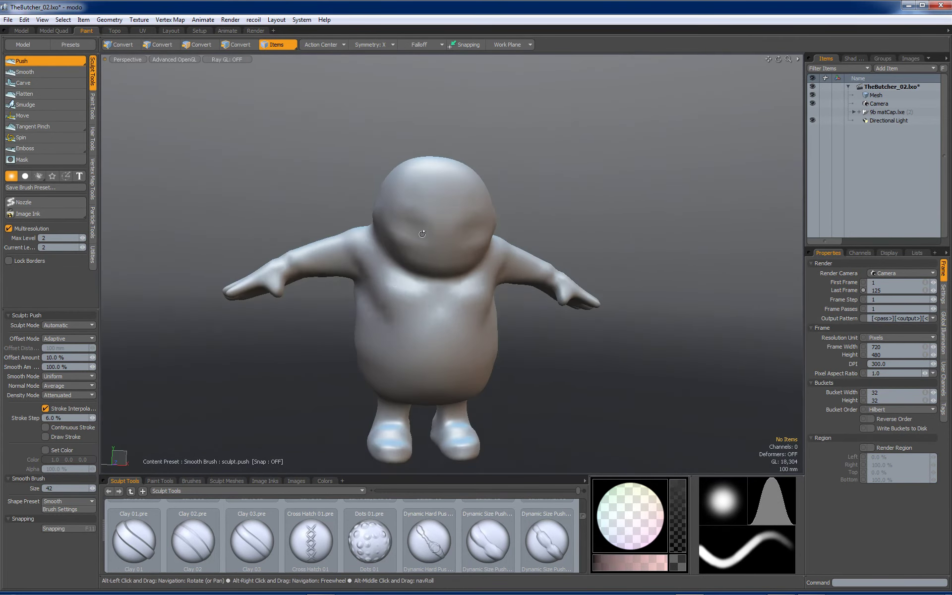
scroll(405, 224, up, 4)
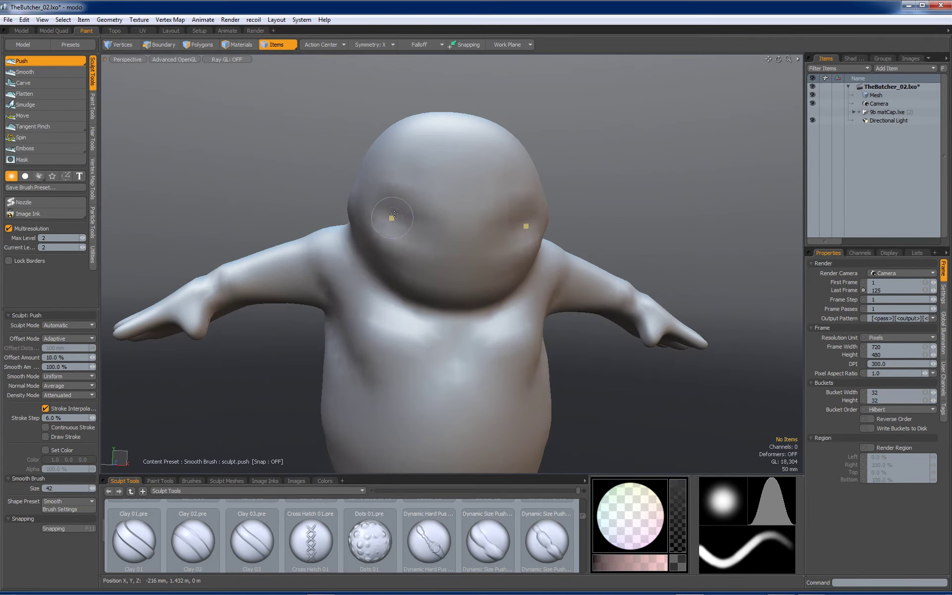
mouse_move(484, 258)
ctrl+alt+mouse_down()
mouse_move(461, 266)
mouse_move(430, 251)
mouse_move(486, 256)
ctrl+alt+mouse_up()
Step: Sculpt the underarm and flank areas below the arms with the smooth Push brush
mouse_move(486, 256)
alt+mouse_down()
mouse_move(516, 258)
mouse_move(493, 239)
mouse_move(518, 233)
mouse_move(323, 212)
alt+mouse_up()
alt+drag(542, 227, 446, 285)
mouse_move(447, 285)
alt+mouse_down()
mouse_move(372, 295)
mouse_move(519, 243)
mouse_move(553, 242)
alt+mouse_up()
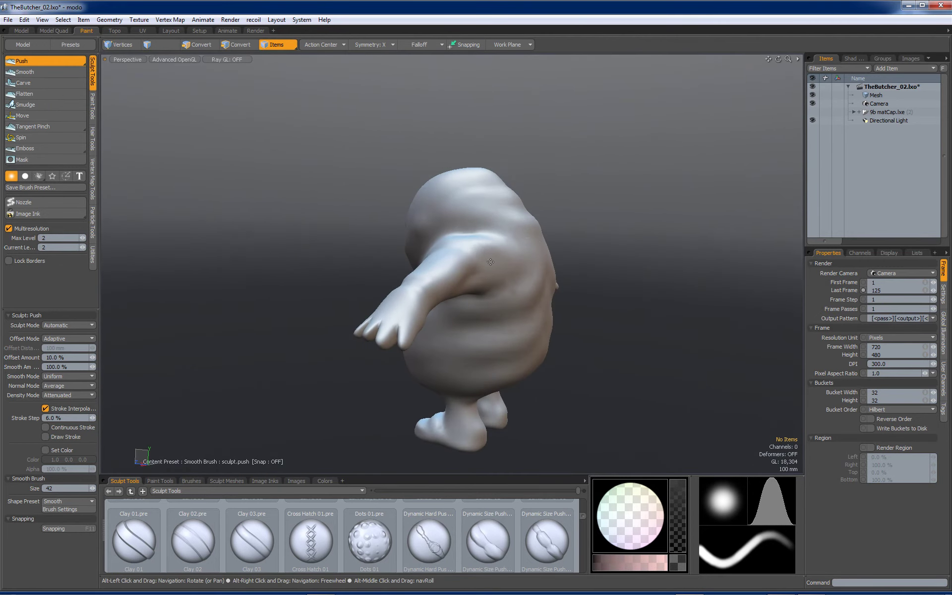
mouse_move(488, 248)
alt+mouse_down()
mouse_move(450, 268)
mouse_move(459, 282)
mouse_move(444, 278)
mouse_move(441, 218)
alt+mouse_up()
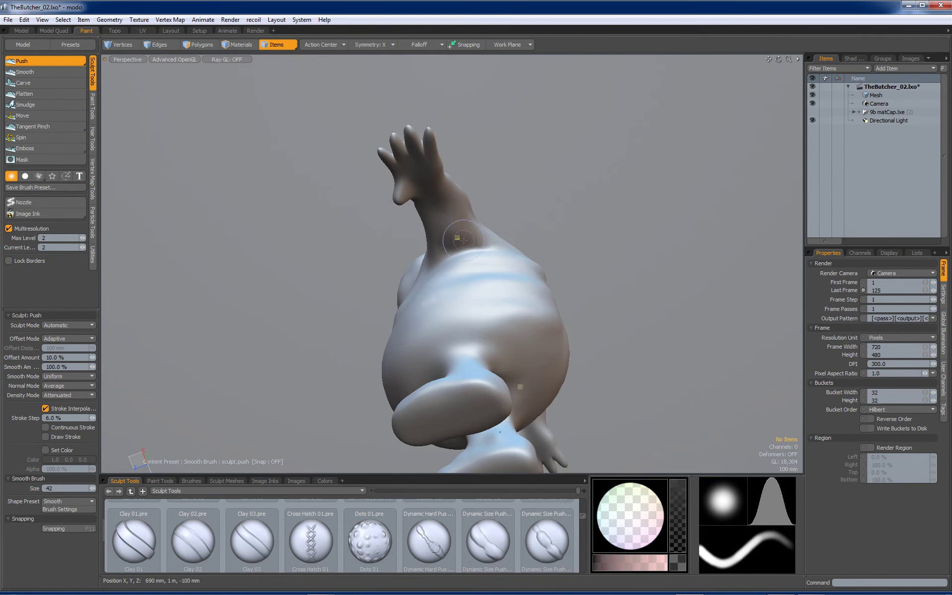
Step: Raise the multiresolution level to 3 and rough out the eye sockets, nose and mouth with the smooth Push brush
alt+drag(468, 224, 429, 232)
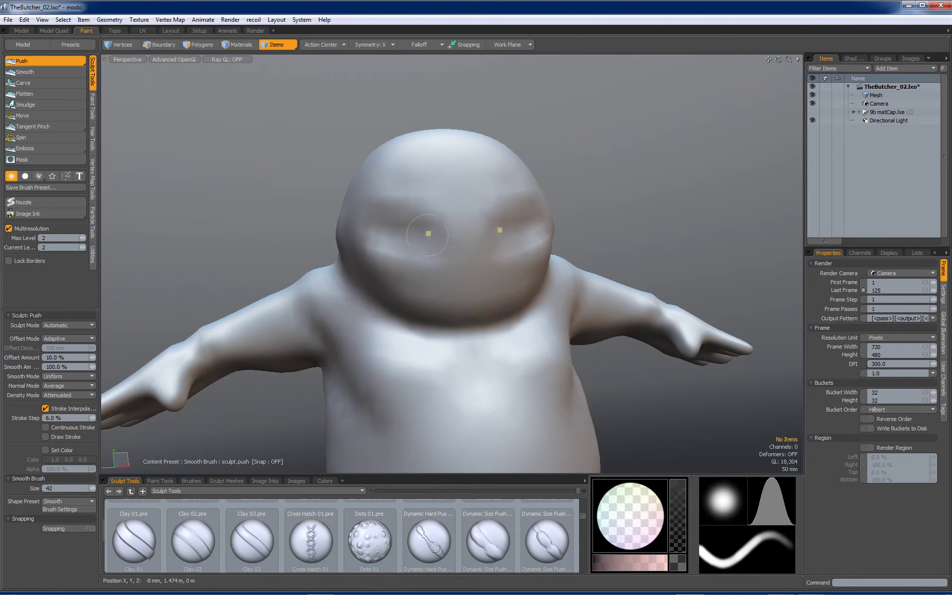
click(83, 238)
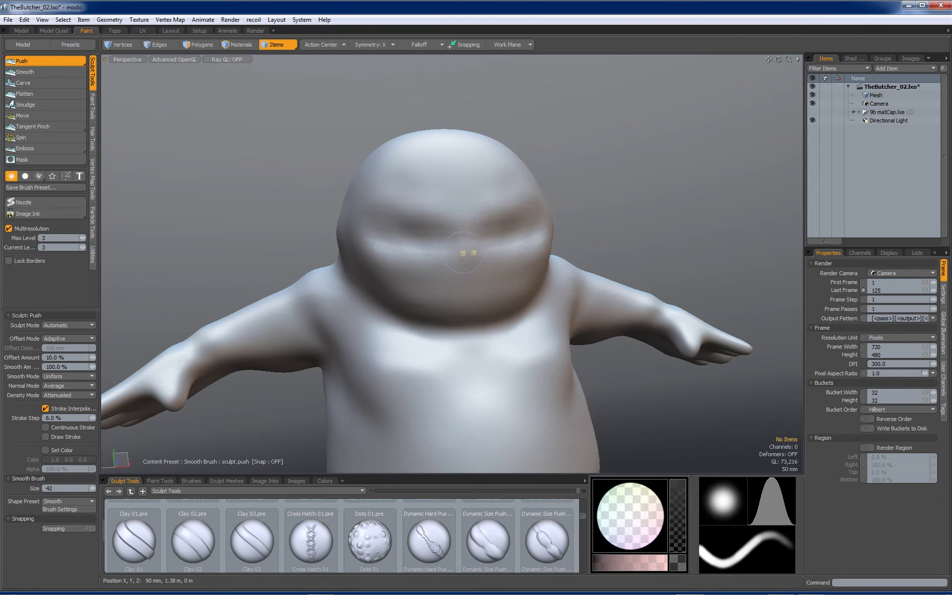
alt+drag(457, 288, 449, 279)
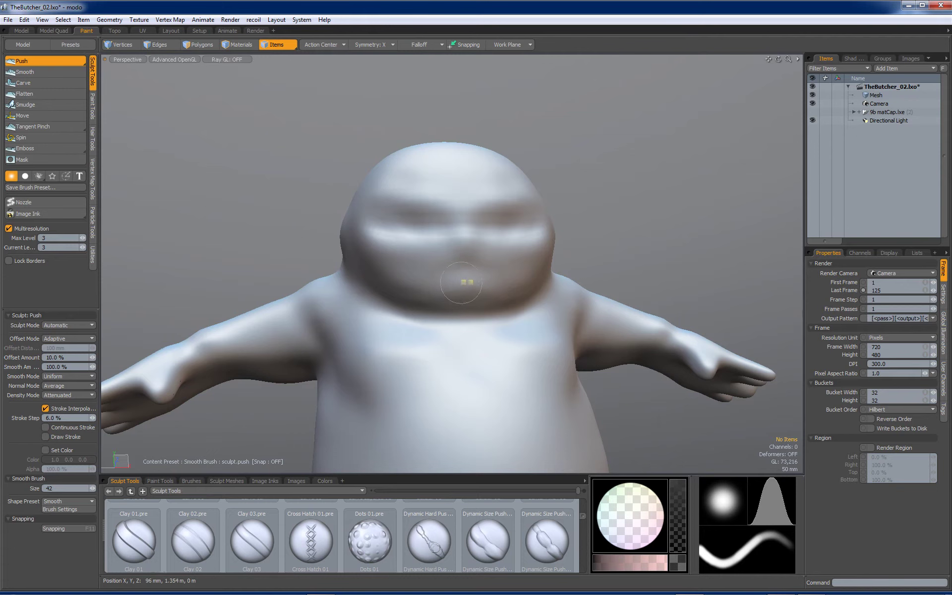
mouse_move(444, 297)
alt+mouse_down()
mouse_move(438, 289)
mouse_move(429, 298)
mouse_move(475, 310)
alt+mouse_up()
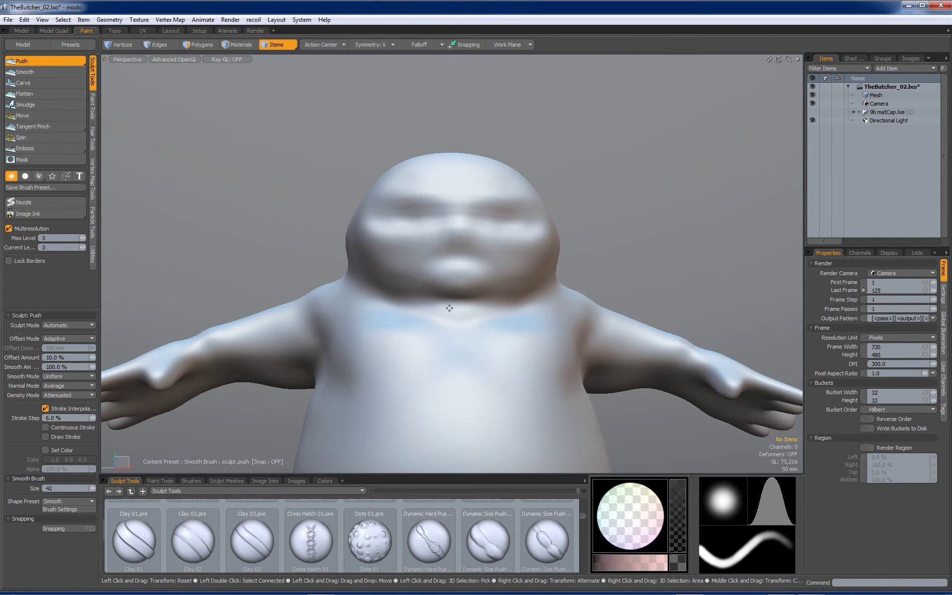
key(alt)
Step: Sculpt the temples, the areas below the eyes and the cheeks with the smooth Push brush at size 42
mouse_move(498, 233)
alt+mouse_down()
mouse_move(472, 274)
mouse_move(378, 227)
mouse_move(419, 237)
mouse_move(501, 201)
alt+mouse_up()
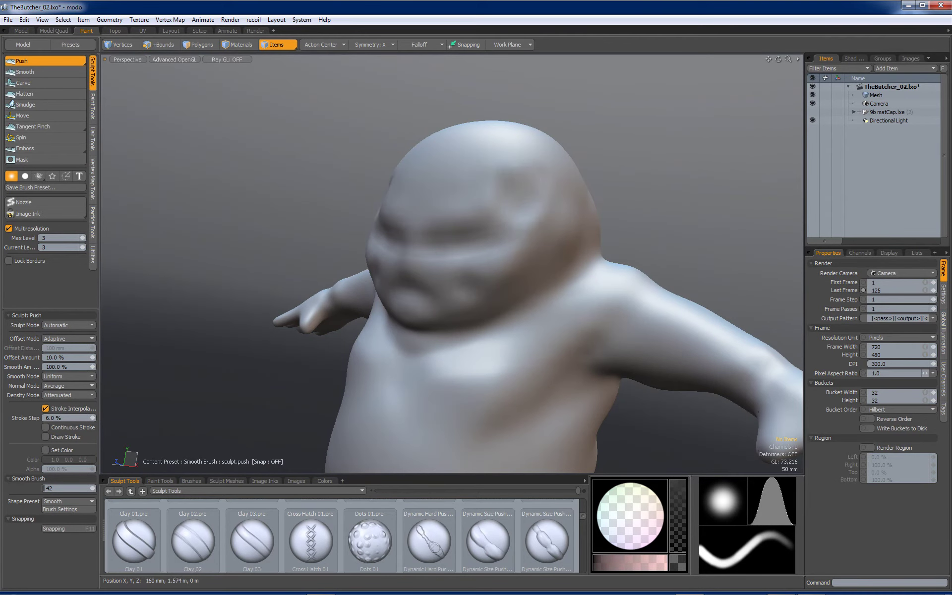
alt+drag(515, 230, 685, 201)
ctrl+alt+drag(440, 240, 452, 252)
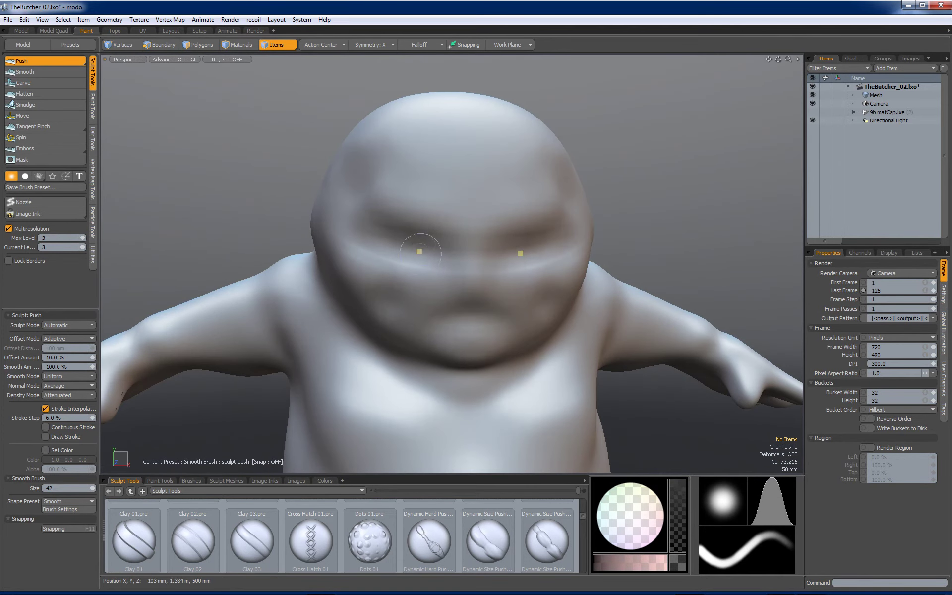
mouse_move(409, 252)
ctrl+alt+mouse_down()
mouse_move(440, 240)
mouse_move(455, 287)
mouse_move(443, 252)
mouse_move(461, 276)
mouse_move(498, 286)
ctrl+alt+mouse_up()
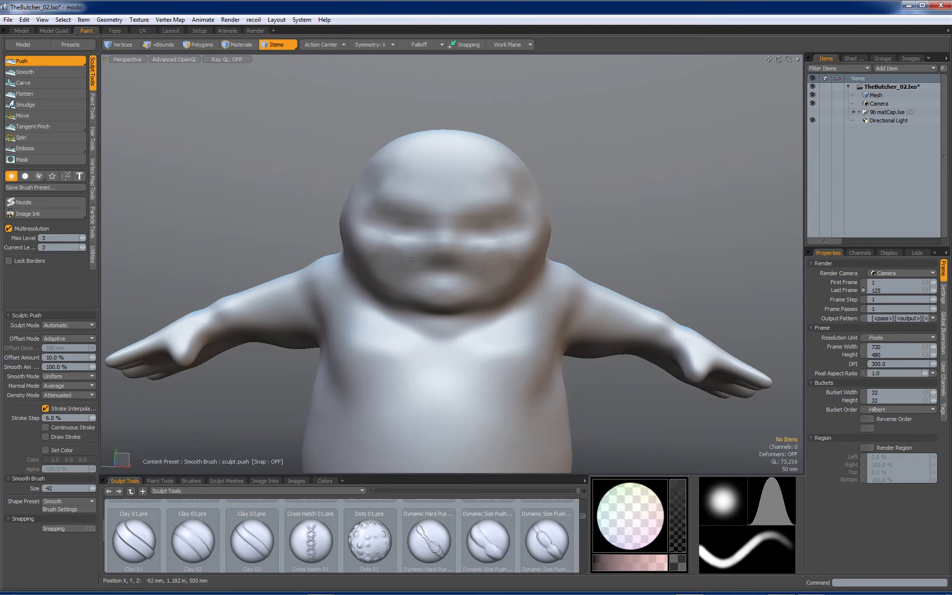
alt+drag(402, 277, 240, 192)
alt+drag(297, 213, 362, 229)
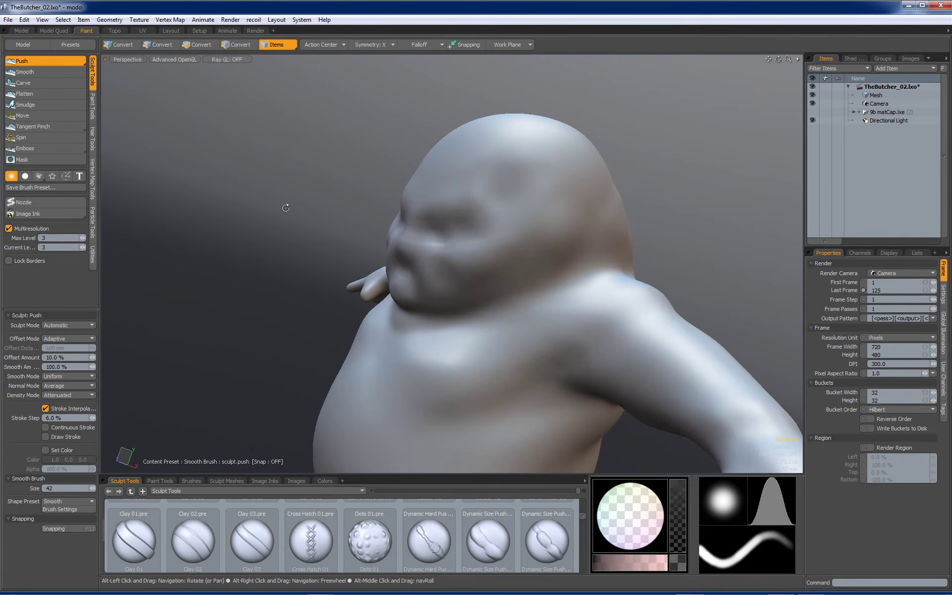
Step: Pull out the nose and reshape the cheeks, brow and face profile with the Move sculpt tool at size 156
click(42, 118)
right_drag(421, 281, 441, 282)
mouse_move(405, 278)
alt+mouse_down()
mouse_move(421, 281)
mouse_move(380, 272)
alt+mouse_up()
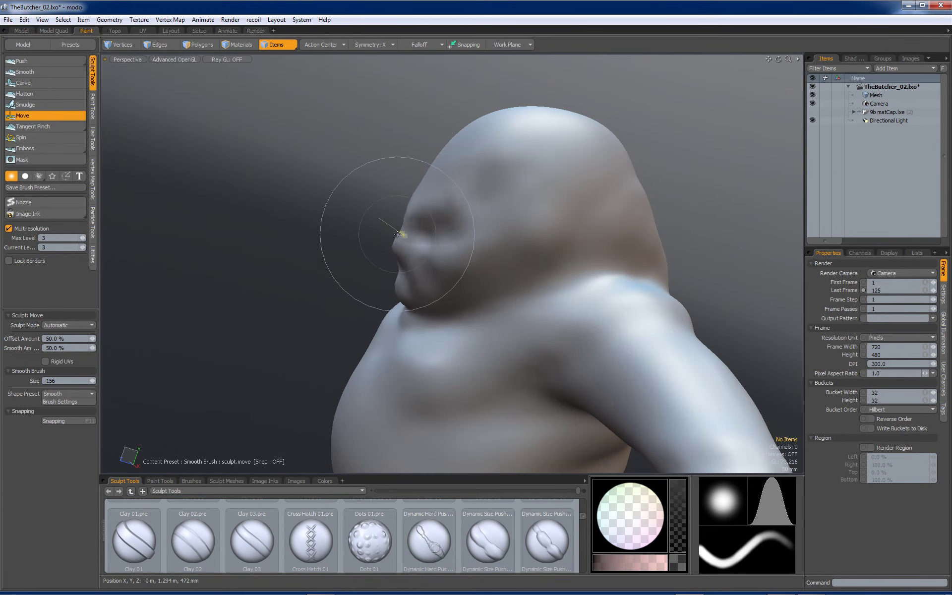
alt+drag(408, 214, 375, 168)
mouse_move(439, 241)
alt+mouse_down()
mouse_move(476, 233)
mouse_move(439, 218)
mouse_move(400, 231)
alt+mouse_up()
drag(495, 275, 463, 270)
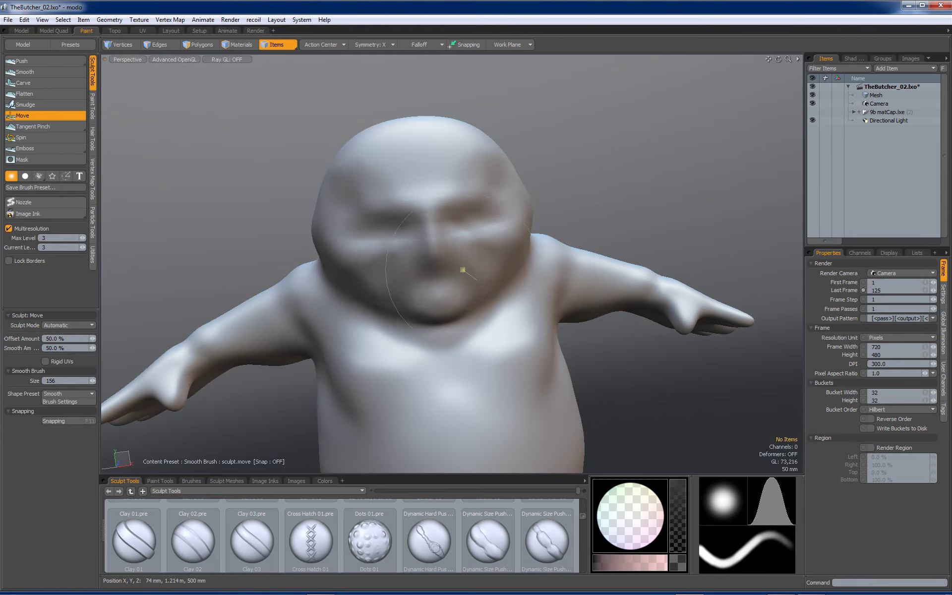
mouse_move(427, 231)
alt+mouse_down()
mouse_move(536, 229)
mouse_move(485, 223)
alt+mouse_up()
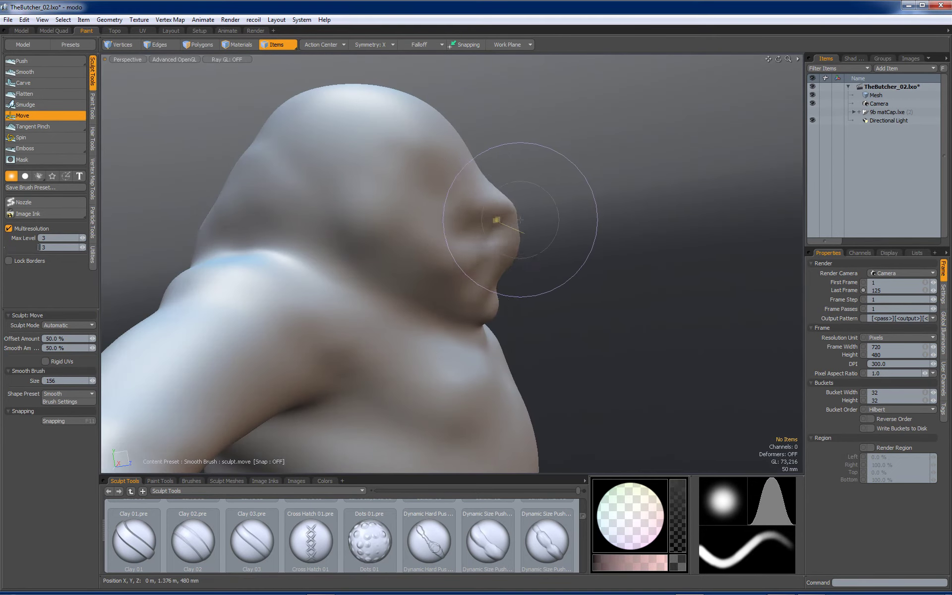
ctrl+alt+drag(514, 239, 474, 241)
alt+drag(409, 290, 498, 241)
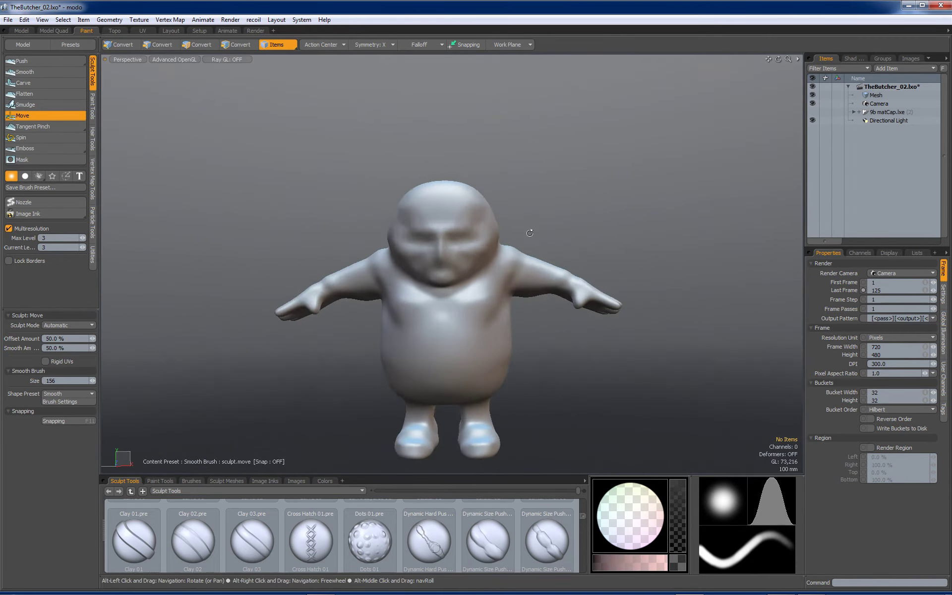
Step: Reshape the sides of the head around the ear areas with the Move sculpt tool, reducing the brush to size 77
scroll(489, 243, up, 3)
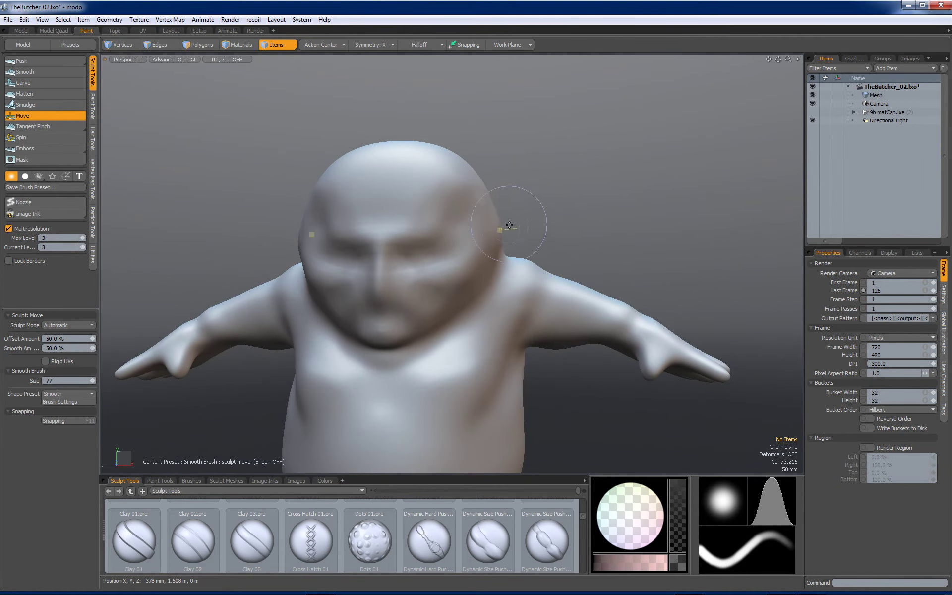
mouse_move(512, 230)
alt+mouse_down()
mouse_move(532, 251)
mouse_move(506, 257)
mouse_move(472, 214)
mouse_move(503, 231)
mouse_move(665, 240)
mouse_move(511, 249)
mouse_move(521, 231)
alt+mouse_up()
mouse_move(520, 230)
ctrl+alt+mouse_down()
mouse_move(461, 231)
mouse_move(516, 246)
ctrl+alt+mouse_up()
ctrl+alt+drag(515, 245, 343, 243)
alt+drag(432, 243, 319, 248)
alt+drag(529, 287, 347, 255)
ctrl+alt+drag(467, 243, 503, 243)
alt+drag(503, 243, 503, 282)
mouse_move(404, 296)
alt+mouse_down()
mouse_move(351, 302)
mouse_move(372, 329)
mouse_move(594, 284)
alt+mouse_up()
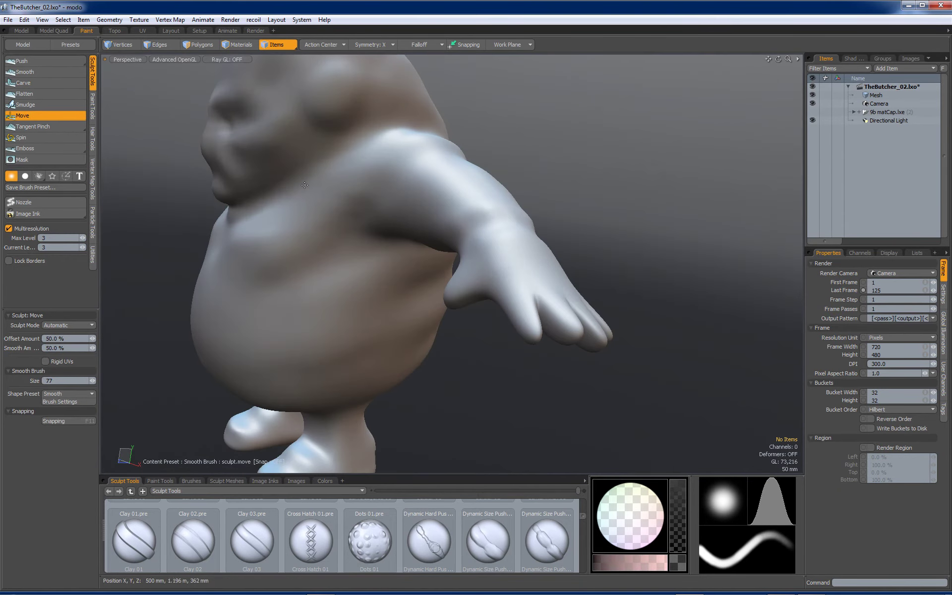
Step: Sculpt the wrist and the back of the hand with the smooth Push brush at size 42
click(53, 65)
ctrl+alt+drag(541, 316, 580, 322)
right_drag(496, 306, 508, 302)
mouse_move(506, 319)
alt+mouse_down()
mouse_move(476, 314)
mouse_move(441, 357)
alt+mouse_up()
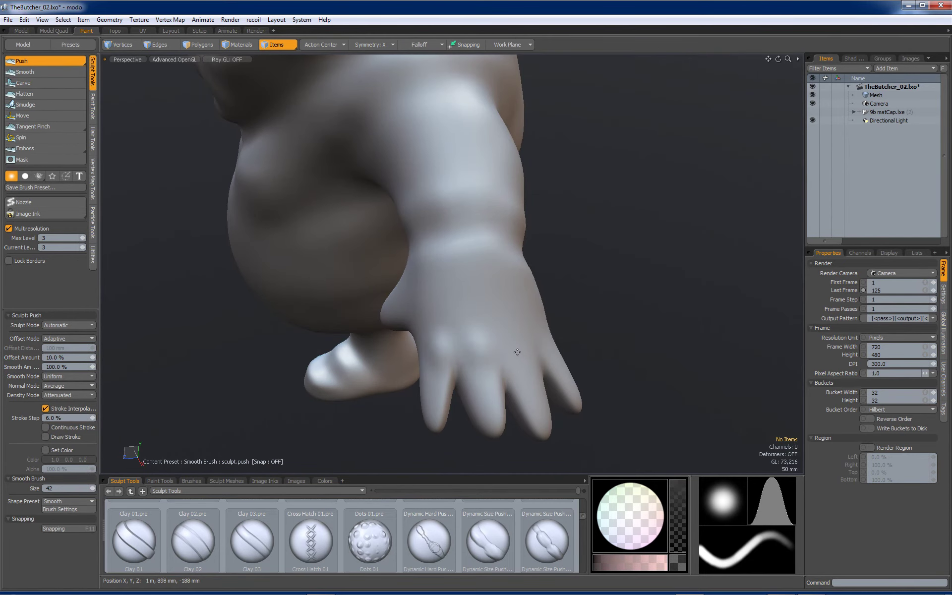
alt+drag(525, 347, 498, 333)
mouse_move(457, 264)
alt+mouse_down()
mouse_move(484, 265)
mouse_move(633, 212)
mouse_move(505, 265)
alt+mouse_up()
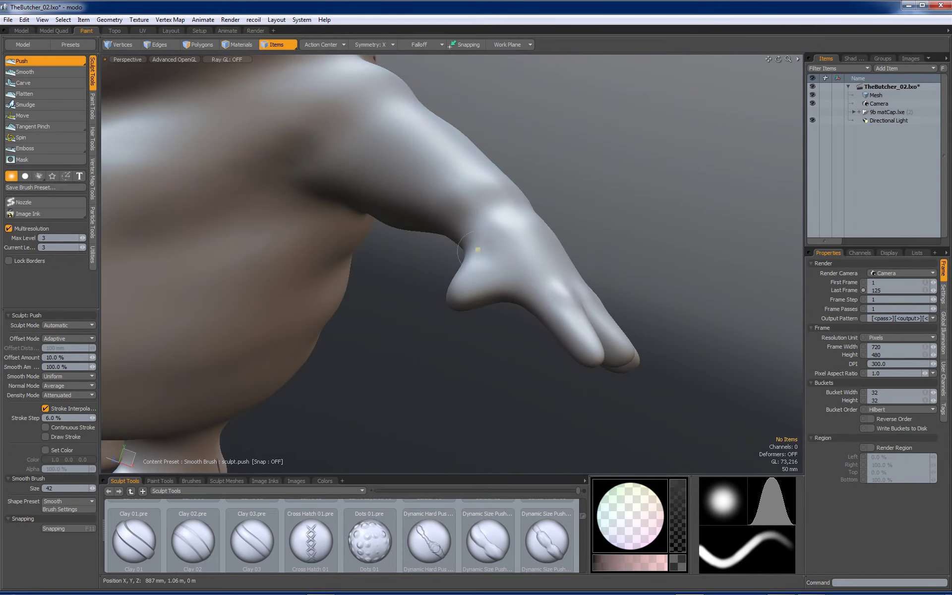
Step: Build up the palm and the base of the thumb with the smooth Push brush at size 42
mouse_move(474, 244)
alt+mouse_down()
mouse_move(521, 255)
mouse_move(588, 188)
mouse_move(583, 240)
mouse_move(511, 238)
mouse_move(517, 166)
mouse_move(481, 247)
mouse_move(446, 246)
mouse_move(559, 134)
mouse_move(562, 111)
alt+mouse_up()
alt+drag(489, 222, 506, 61)
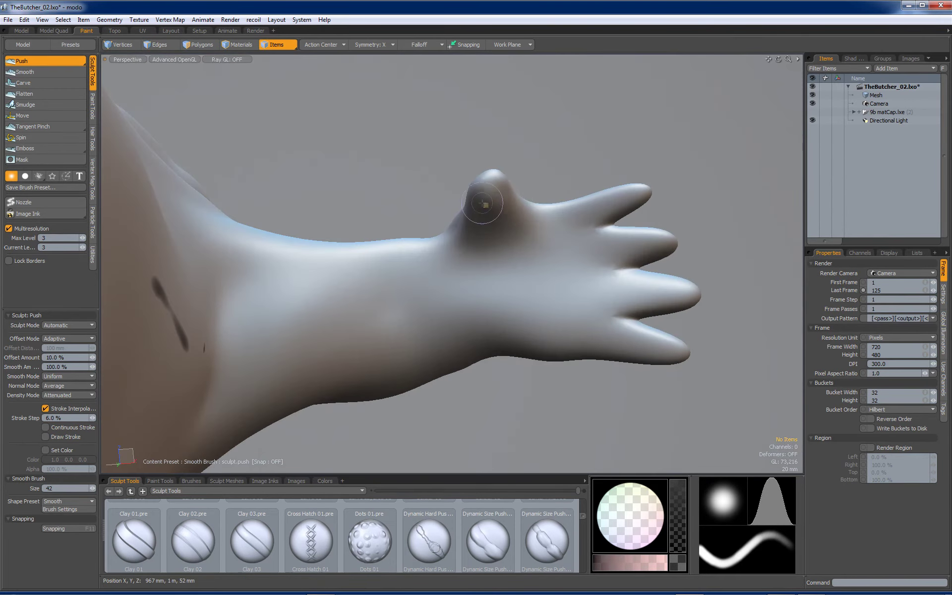
alt+drag(478, 194, 509, 213)
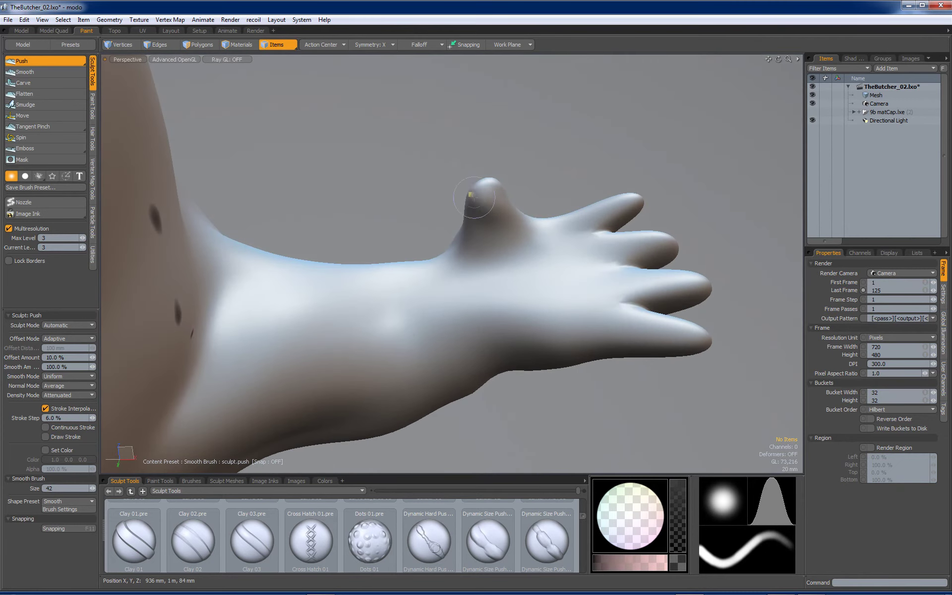
mouse_move(503, 187)
alt+mouse_down()
mouse_move(482, 238)
mouse_move(533, 237)
mouse_move(495, 254)
mouse_move(538, 265)
mouse_move(554, 251)
mouse_move(518, 278)
alt+mouse_up()
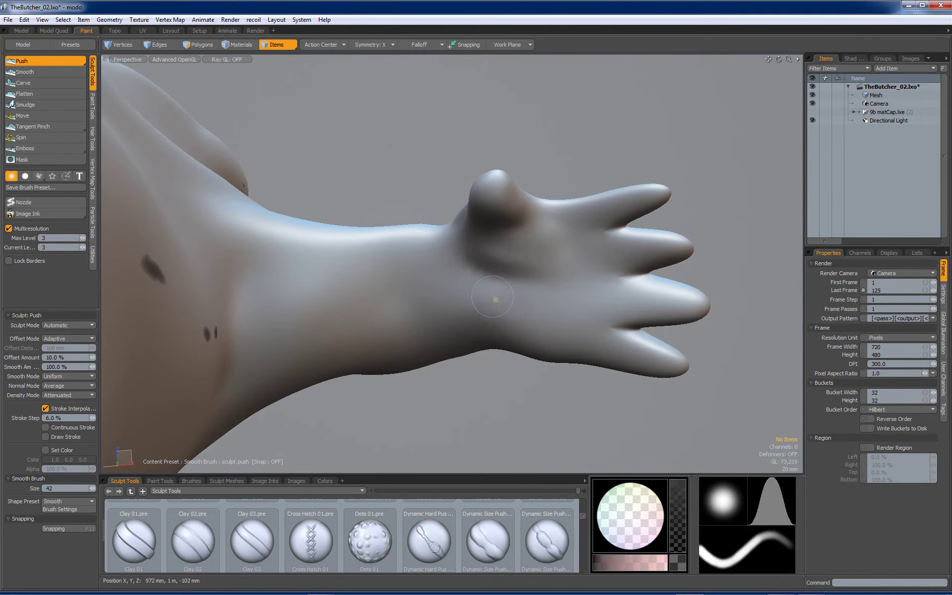
alt+drag(525, 338, 525, 288)
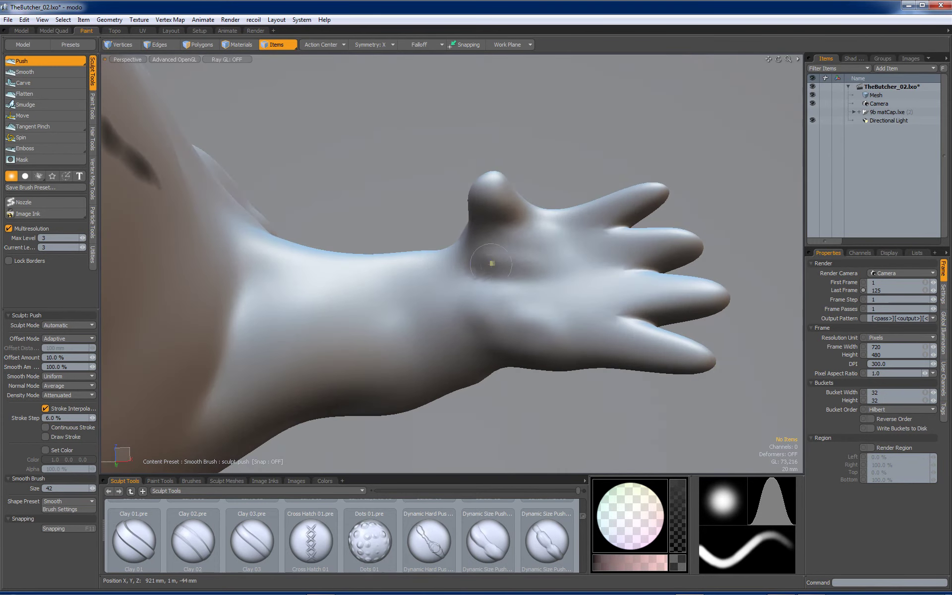
alt+drag(521, 248, 573, 273)
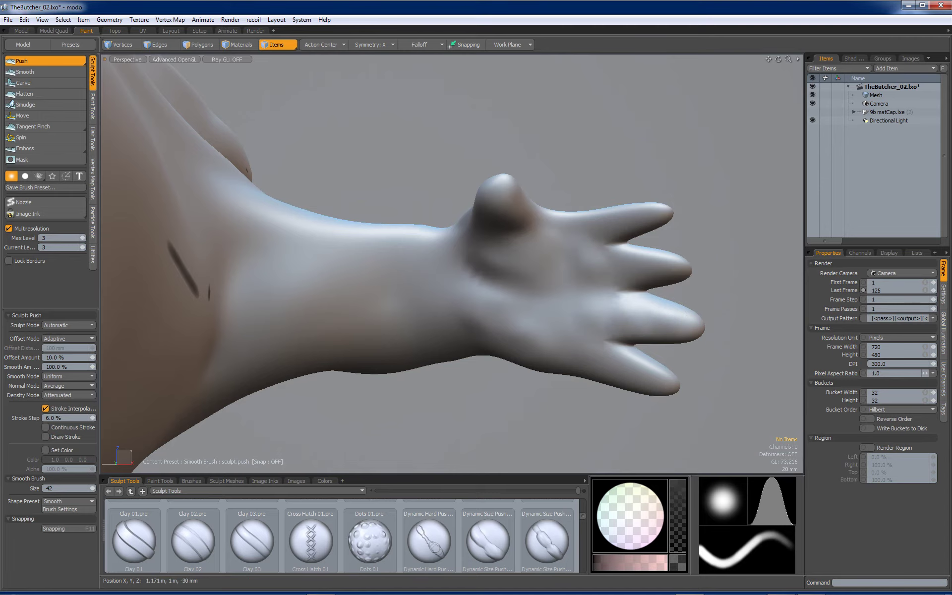
Step: Refine the fingers and raise the knuckles on the back of the hand with the smooth Push brush
mouse_move(594, 274)
alt+mouse_down()
mouse_move(625, 340)
mouse_move(374, 227)
mouse_move(362, 302)
mouse_move(335, 340)
mouse_move(401, 272)
mouse_move(422, 310)
mouse_move(465, 333)
alt+mouse_up()
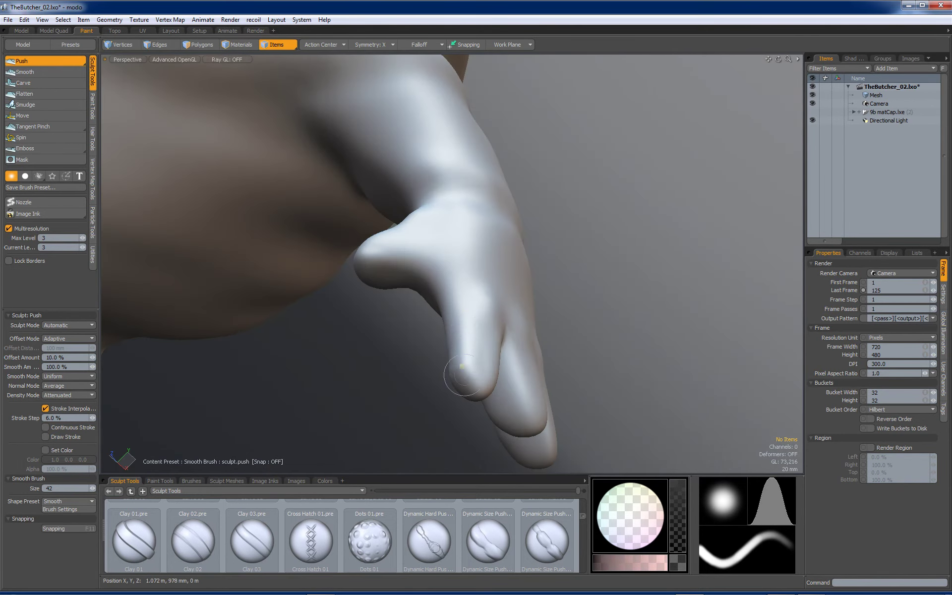
mouse_move(504, 311)
alt+mouse_down()
mouse_move(397, 344)
mouse_move(453, 425)
mouse_move(509, 348)
mouse_move(470, 306)
mouse_move(468, 341)
mouse_move(481, 313)
alt+mouse_up()
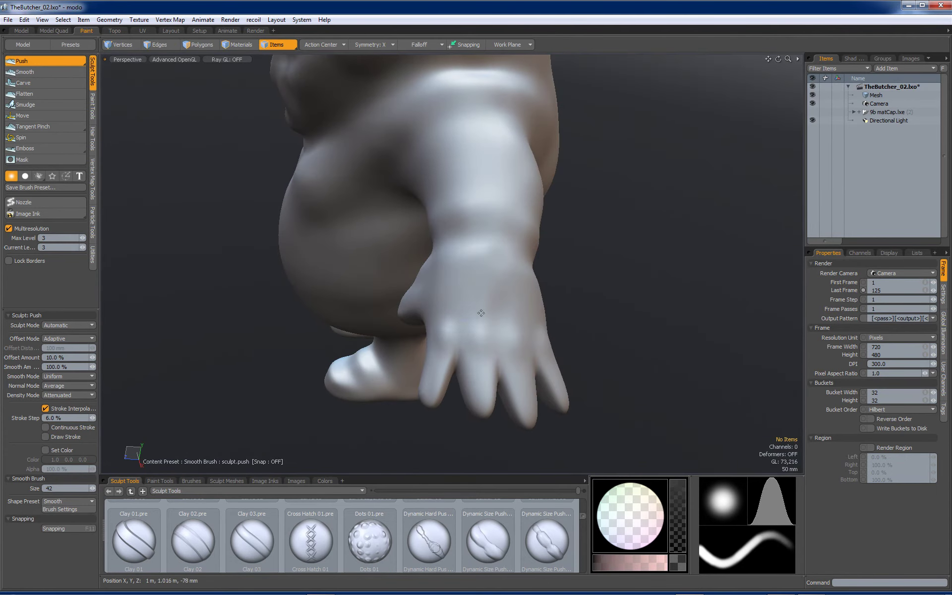
alt+drag(514, 352, 473, 281)
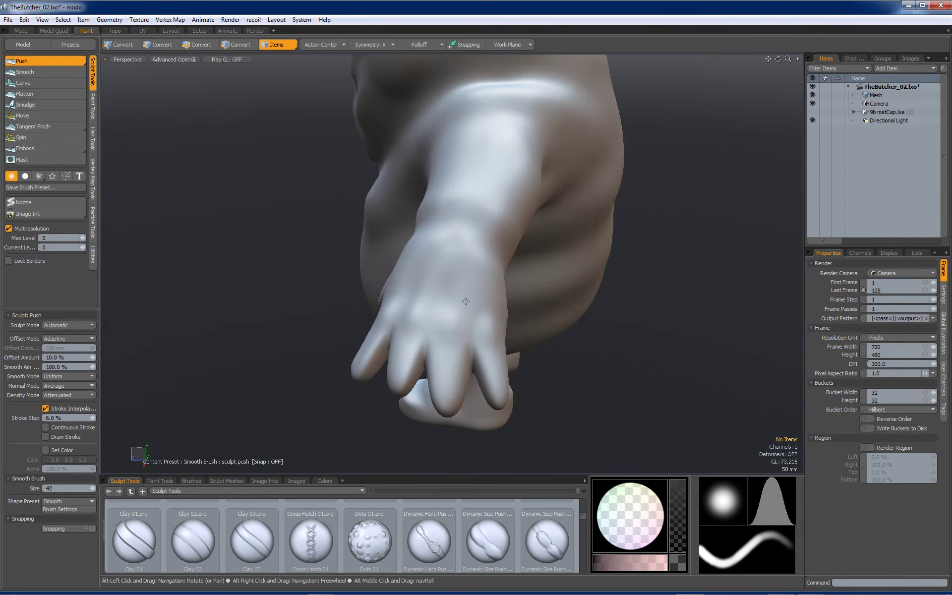
alt+drag(484, 357, 484, 209)
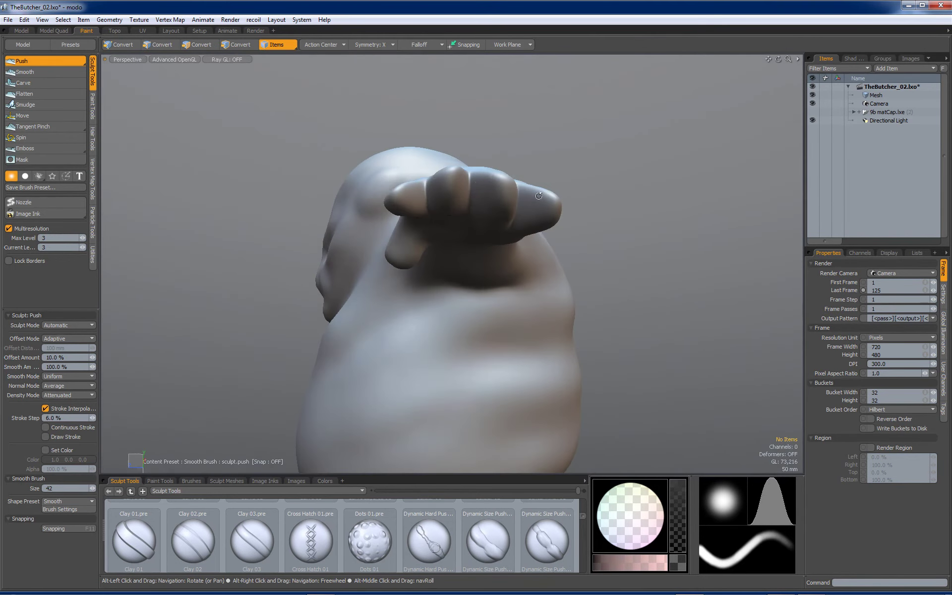
Step: Adjust the finger positions with the Move sculpt tool and switch the model's shading to the red matcap
click(23, 116)
right_drag(472, 226, 474, 226)
mouse_move(472, 173)
alt+mouse_down()
mouse_move(468, 213)
mouse_move(484, 225)
mouse_move(634, 240)
mouse_move(694, 157)
mouse_move(752, 181)
mouse_move(749, 149)
mouse_move(772, 184)
alt+mouse_up()
scroll(484, 225, down, 5)
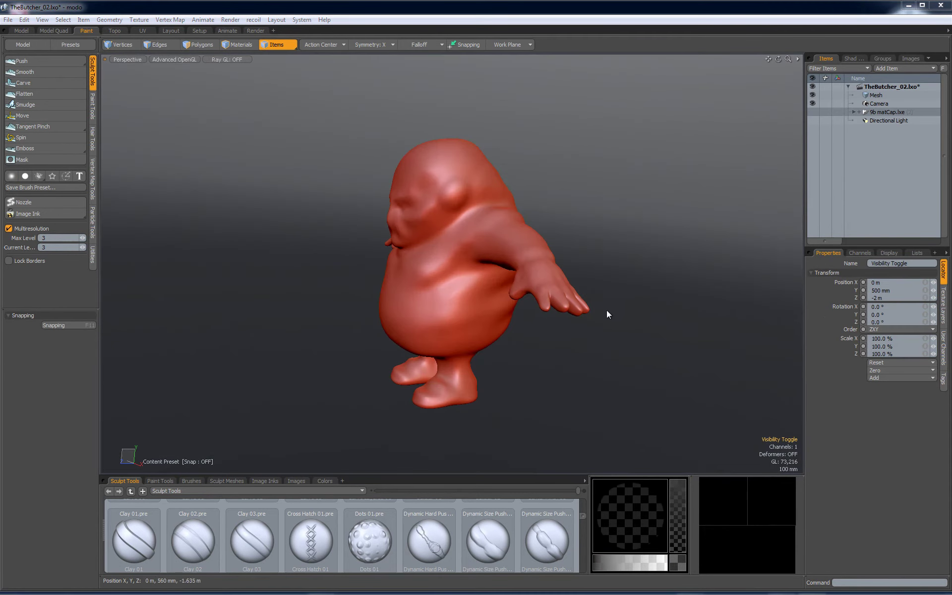
ctrl+alt+drag(532, 293, 523, 326)
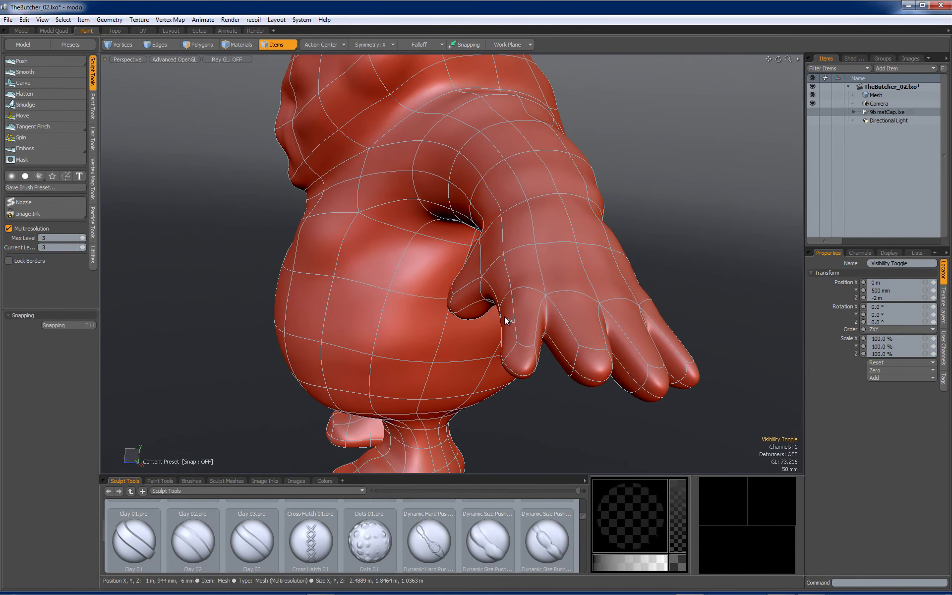
click(535, 407)
alt+drag(535, 407, 528, 375)
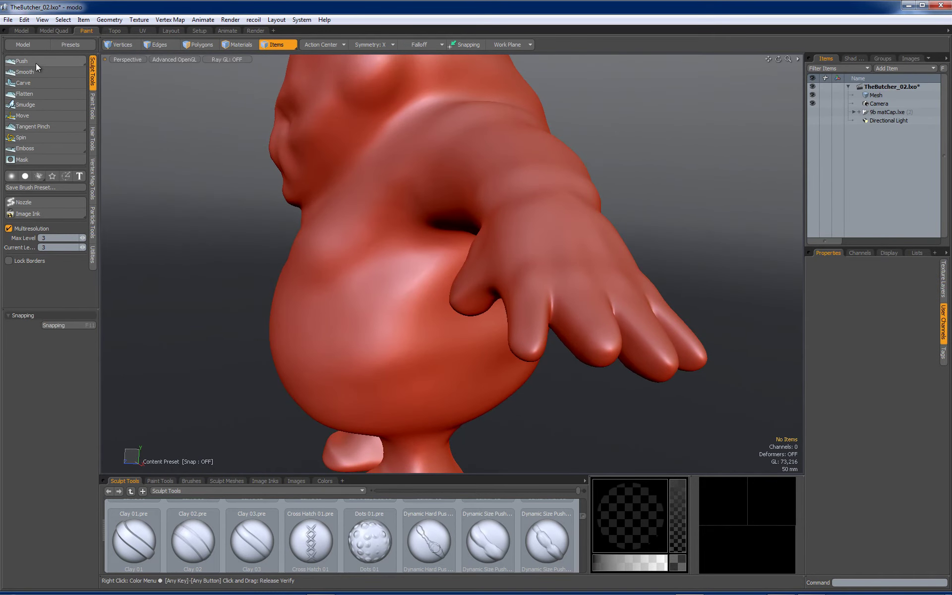
Step: Reshape and spread the fingers and thumb with the Move sculpt tool at size 79
click(33, 115)
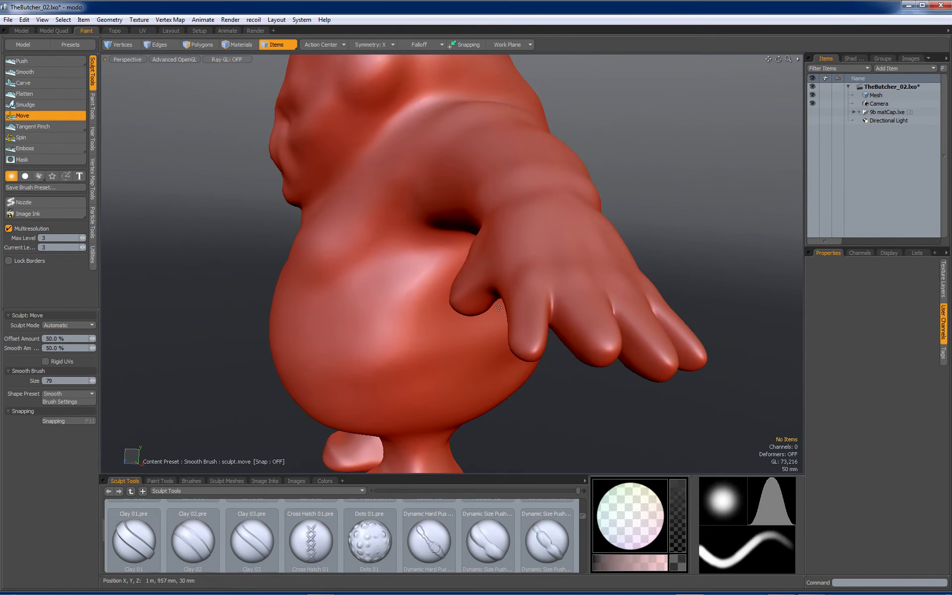
alt+drag(570, 351, 570, 205)
mouse_move(540, 229)
mouse_down()
mouse_move(529, 226)
mouse_move(521, 335)
mouse_up()
mouse_move(521, 337)
alt+mouse_down()
mouse_move(512, 398)
mouse_move(497, 415)
mouse_move(515, 411)
mouse_move(476, 376)
mouse_move(449, 378)
mouse_move(463, 372)
alt+mouse_up()
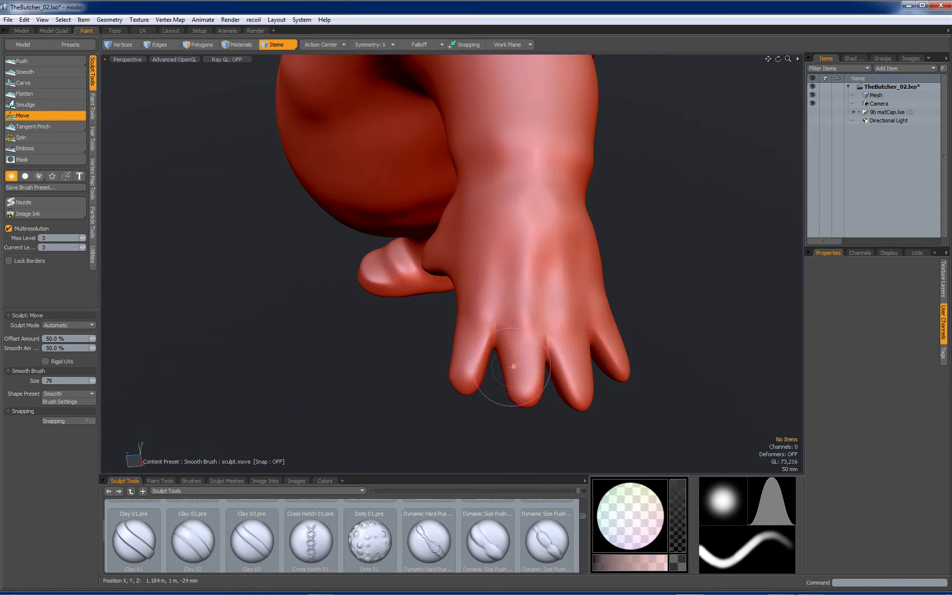
alt+drag(534, 388, 490, 372)
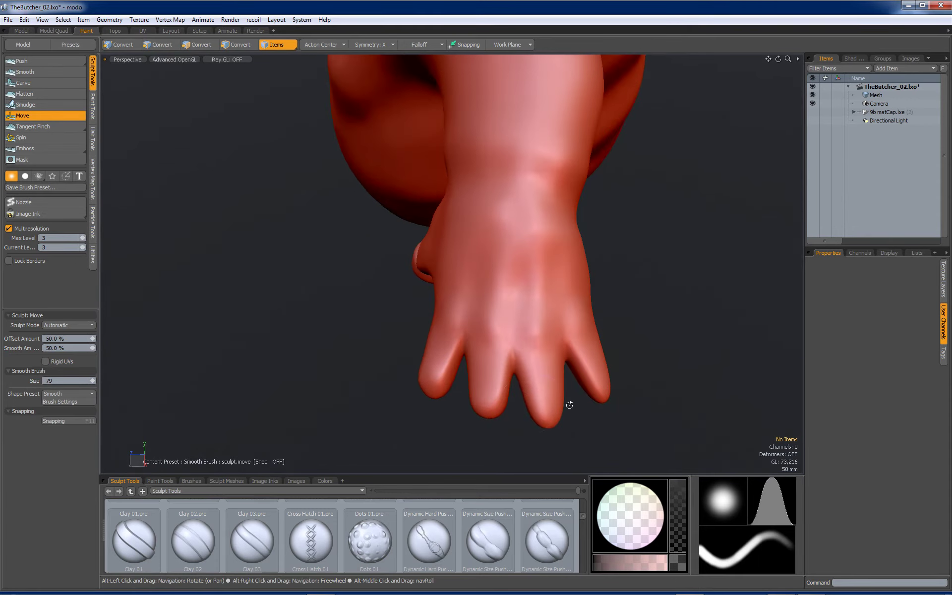
alt+drag(566, 411, 527, 222)
alt+drag(545, 274, 515, 213)
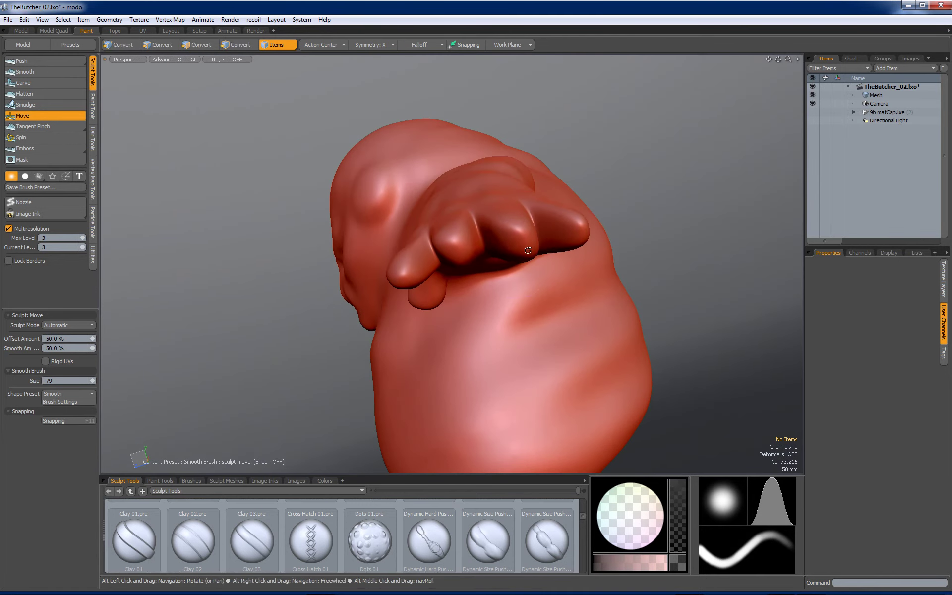
mouse_move(507, 252)
alt+mouse_down()
mouse_move(484, 232)
mouse_move(513, 230)
mouse_move(485, 138)
mouse_move(427, 148)
alt+mouse_up()
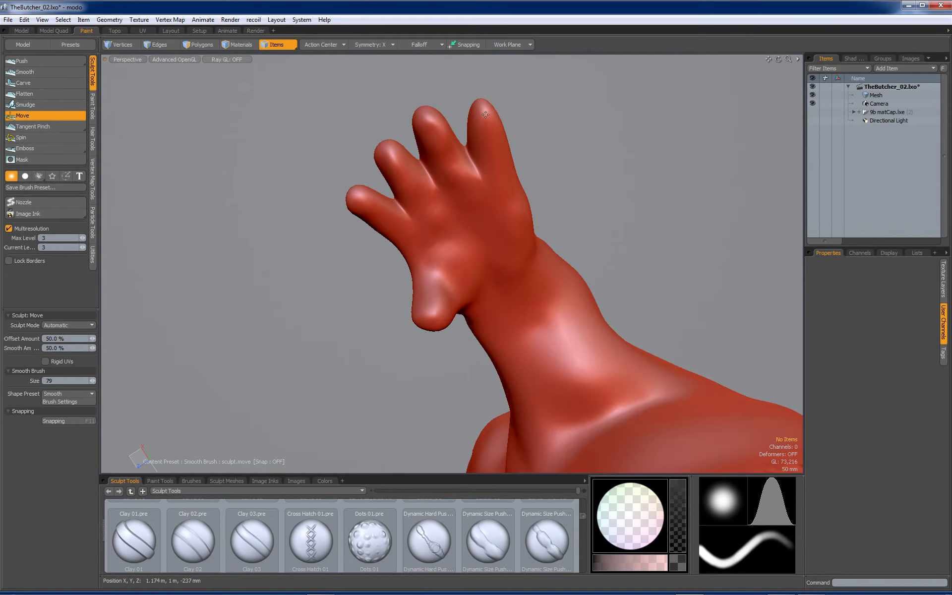
Step: Sculpt the joint creases and pads on the palm side of the fingers with the Push brush at size 24
mouse_move(483, 111)
ctrl+alt+mouse_down()
mouse_move(489, 197)
mouse_move(471, 186)
mouse_move(455, 192)
mouse_move(472, 175)
mouse_move(357, 218)
mouse_move(349, 233)
mouse_move(399, 282)
ctrl+alt+mouse_up()
click(21, 61)
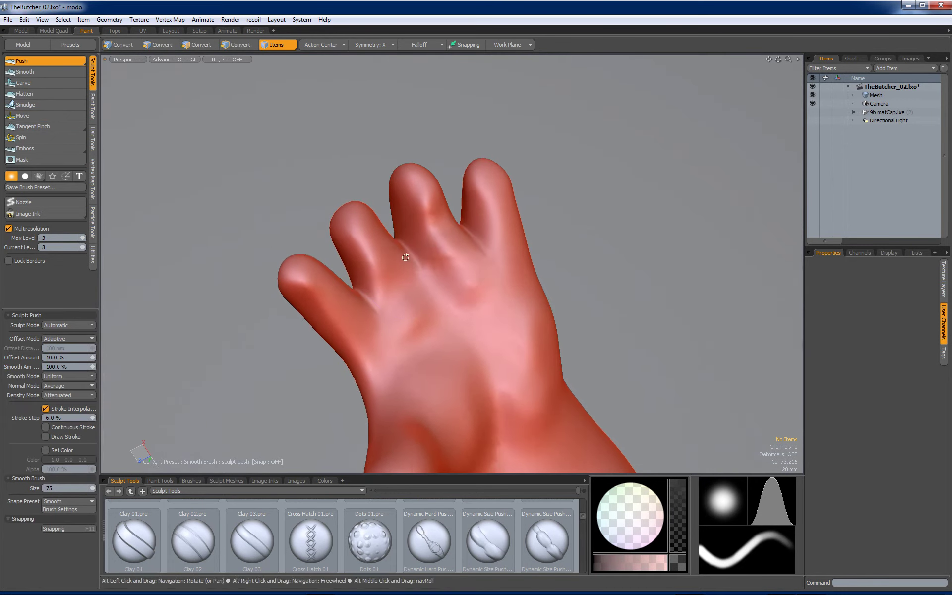
right_drag(400, 284, 379, 284)
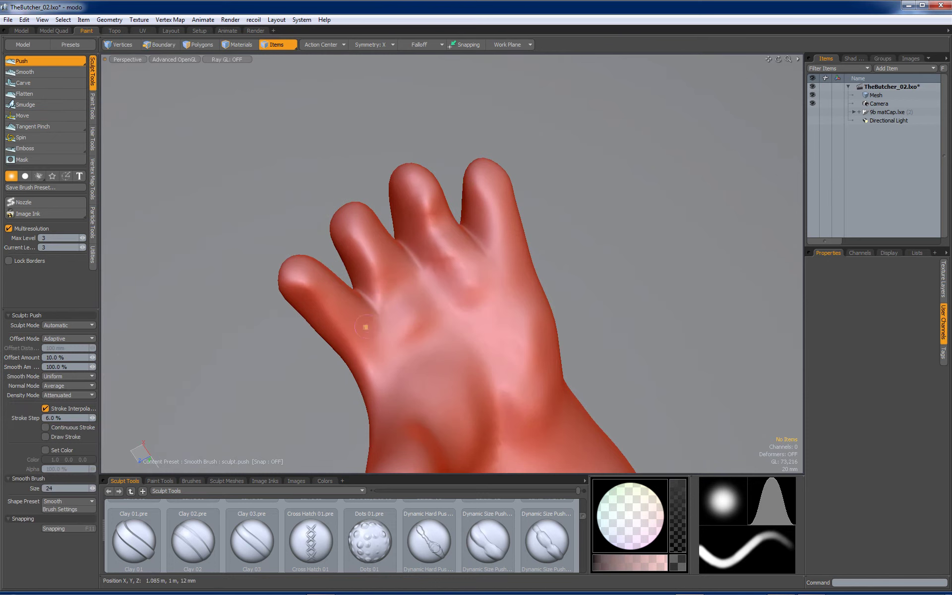
mouse_move(502, 244)
alt+mouse_down()
mouse_move(402, 301)
mouse_move(421, 292)
alt+mouse_up()
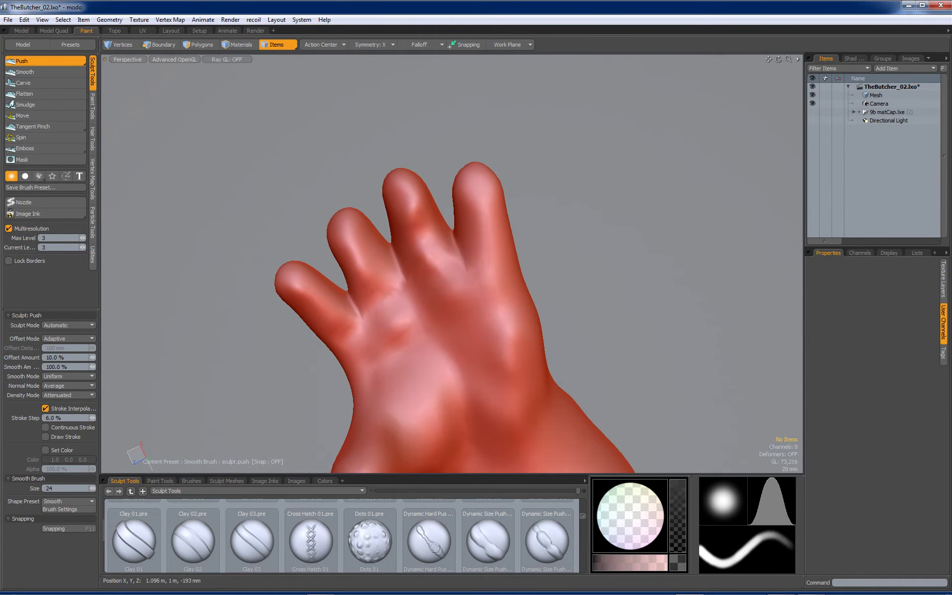
drag(465, 210, 502, 210)
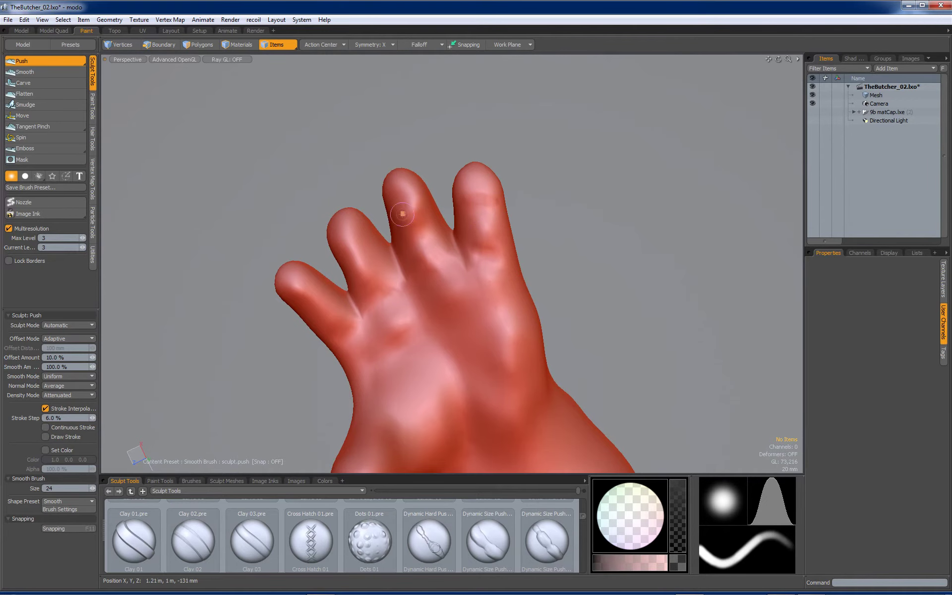
mouse_move(431, 195)
alt+mouse_down()
mouse_move(419, 220)
mouse_move(424, 198)
alt+mouse_up()
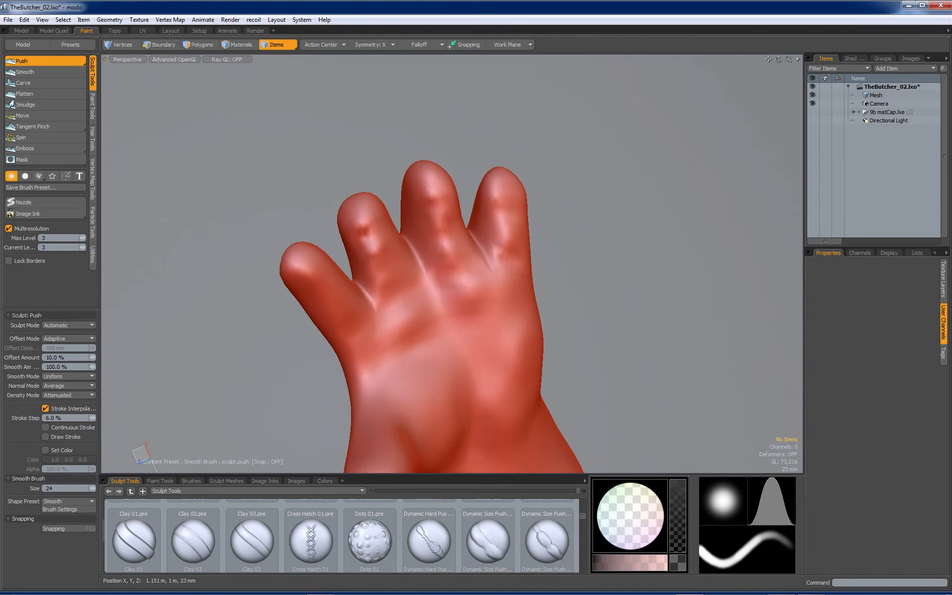
Step: Sculpt the palm pads and the crease at the wrist with the Push brush, starting at size 22 and enlarging it to 43
alt+drag(371, 266, 392, 270)
alt+drag(392, 270, 396, 279)
right_drag(368, 294, 377, 293)
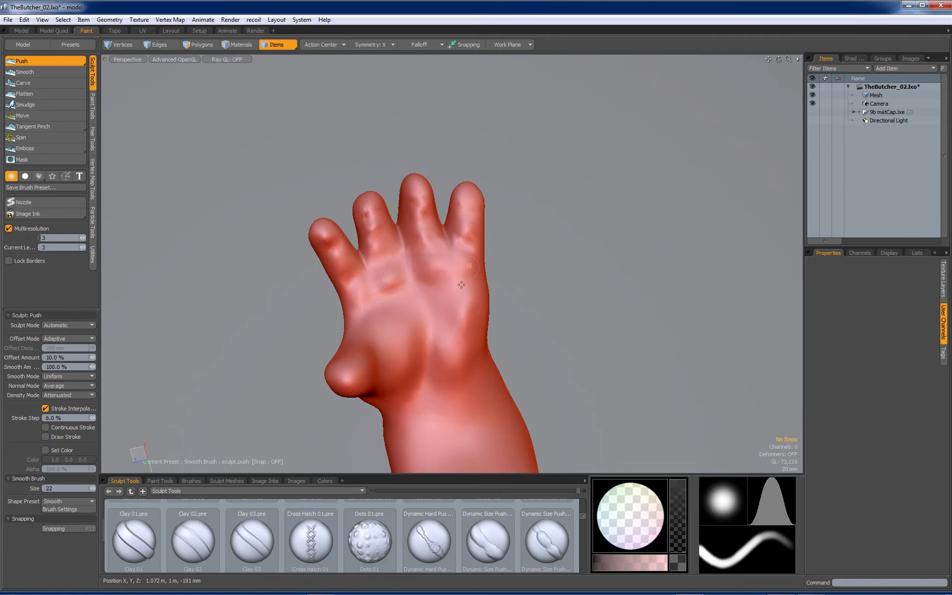
alt+drag(424, 324, 371, 306)
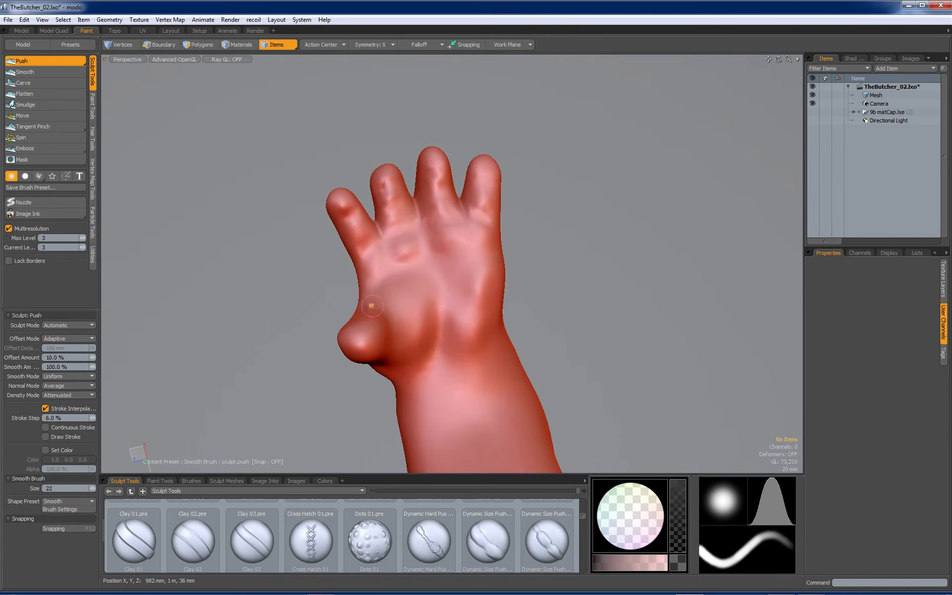
right_drag(421, 318, 431, 318)
mouse_move(416, 364)
ctrl+mouse_down()
mouse_move(436, 333)
mouse_move(469, 313)
mouse_move(478, 319)
mouse_move(444, 338)
ctrl+mouse_up()
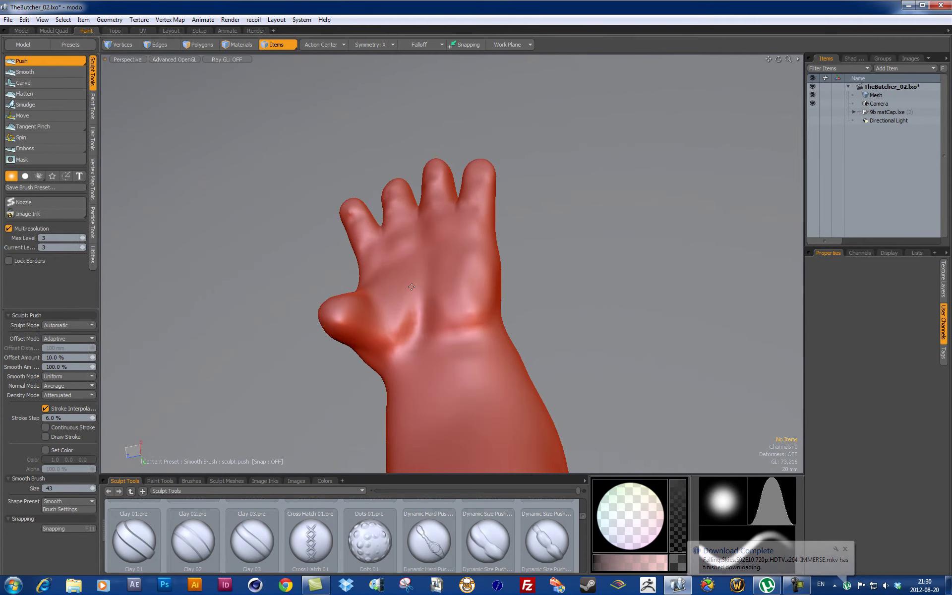
Step: Sculpt the thumb's tip, joint and base from the side with the Push brush at size 43
alt+drag(394, 297, 454, 196)
alt+drag(384, 304, 302, 353)
mouse_move(325, 291)
alt+mouse_down()
mouse_move(343, 253)
mouse_move(367, 275)
mouse_move(554, 304)
alt+mouse_up()
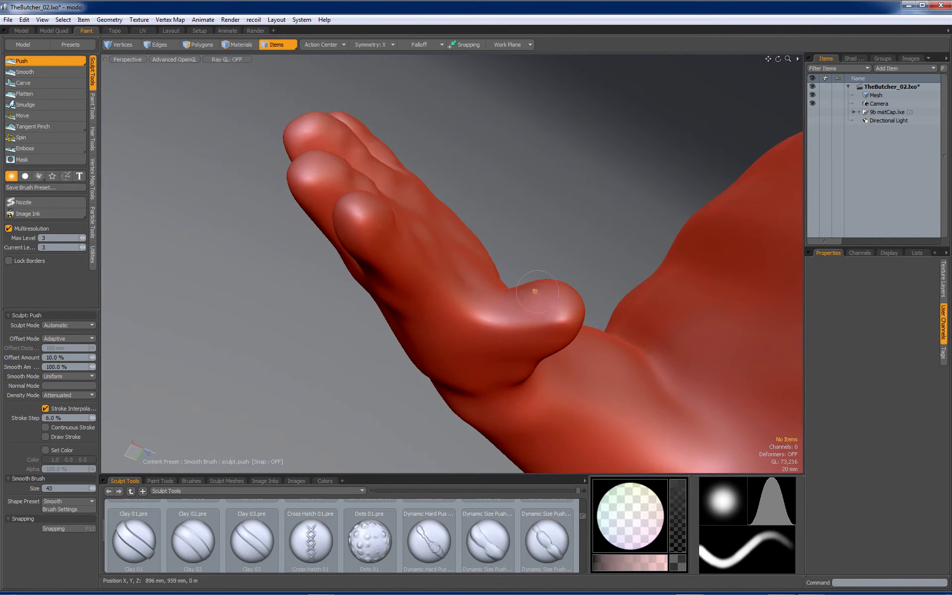
alt+drag(510, 302, 550, 208)
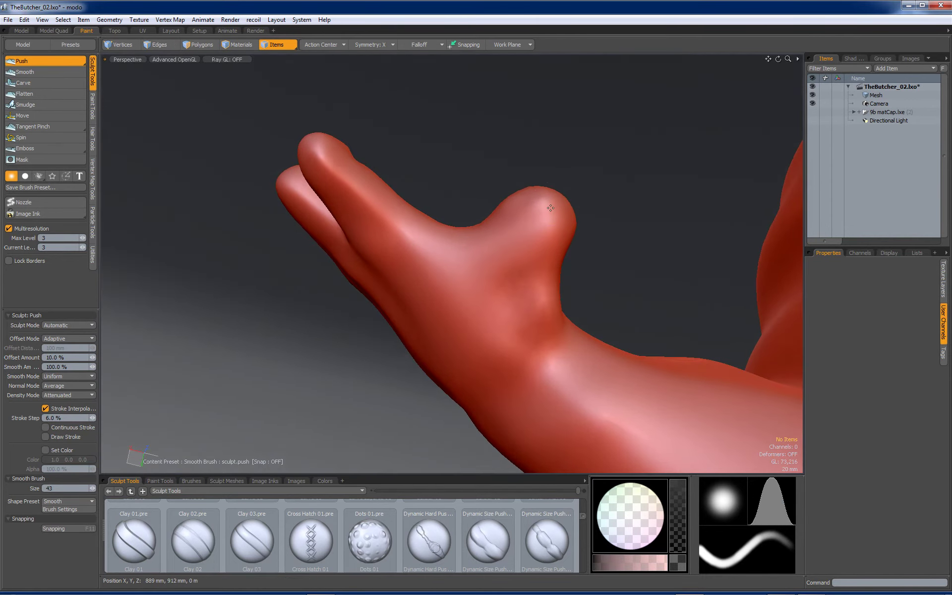
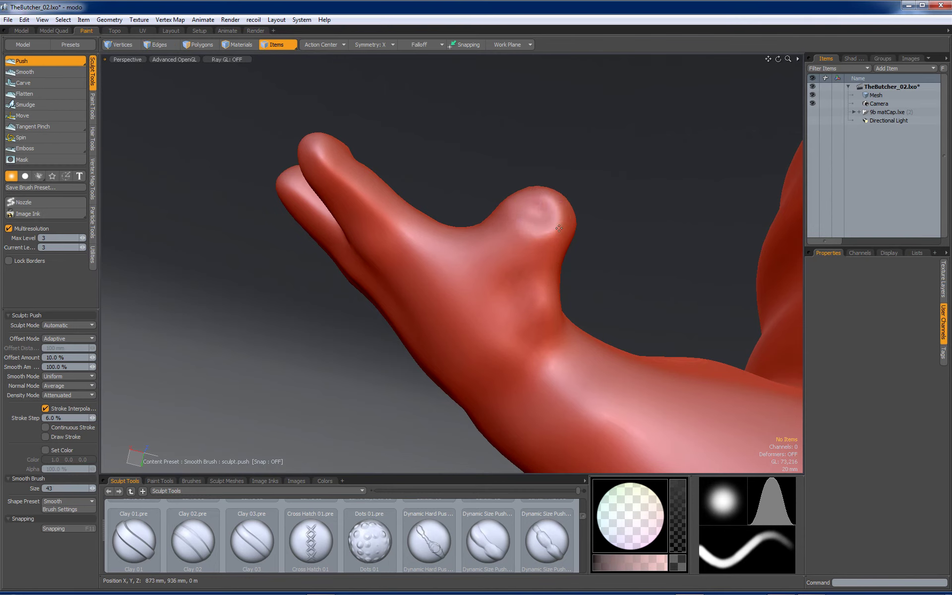
Step: Sculpt the tendons and knuckles on the back of the hand with the Push brush at size 43
mouse_move(558, 215)
alt+mouse_down()
mouse_move(600, 215)
mouse_move(357, 414)
mouse_move(548, 199)
mouse_move(610, 281)
mouse_move(481, 436)
mouse_move(501, 310)
mouse_move(478, 338)
mouse_move(546, 293)
mouse_move(497, 331)
mouse_move(486, 318)
mouse_move(554, 229)
mouse_move(460, 253)
alt+mouse_up()
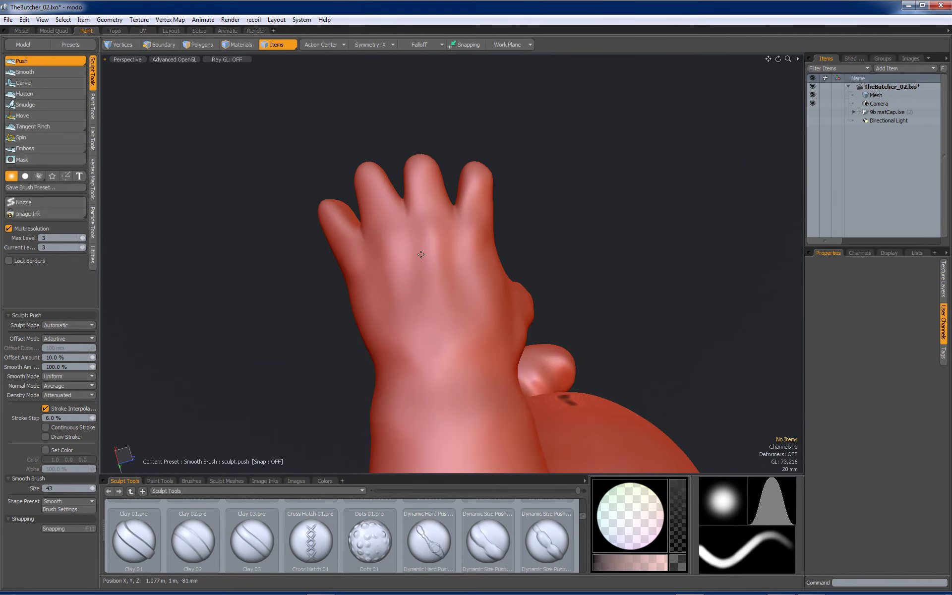
alt+drag(418, 260, 399, 261)
alt+drag(551, 252, 597, 249)
mouse_move(450, 298)
alt+mouse_down()
mouse_move(263, 335)
mouse_move(323, 332)
mouse_move(187, 179)
mouse_move(364, 153)
mouse_move(356, 111)
mouse_move(326, 283)
mouse_move(426, 263)
mouse_move(385, 269)
mouse_move(366, 287)
alt+mouse_up()
Step: Finish the back of the hand, and shape the brow and eye sockets with the Push brush at size 43
mouse_move(366, 287)
mouse_down()
mouse_move(277, 166)
mouse_move(536, 240)
mouse_move(455, 202)
mouse_move(572, 342)
mouse_move(417, 168)
mouse_move(456, 183)
mouse_up()
alt+shift+drag(456, 183, 531, 198)
alt+drag(531, 199, 535, 228)
alt+shift+drag(536, 228, 521, 248)
mouse_move(520, 248)
alt+mouse_down()
mouse_move(384, 267)
mouse_move(428, 205)
mouse_move(392, 218)
mouse_move(432, 227)
alt+mouse_up()
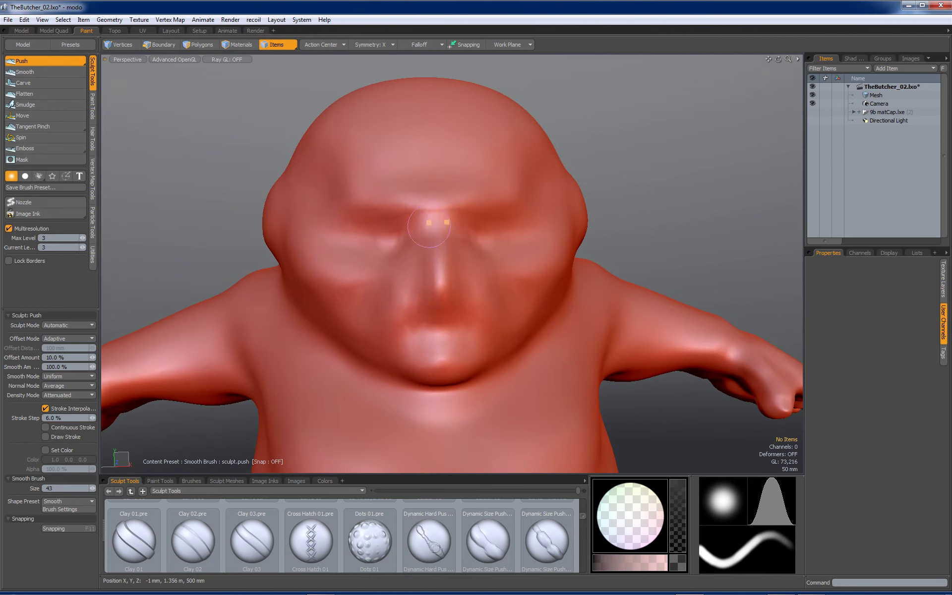
drag(415, 204, 437, 212)
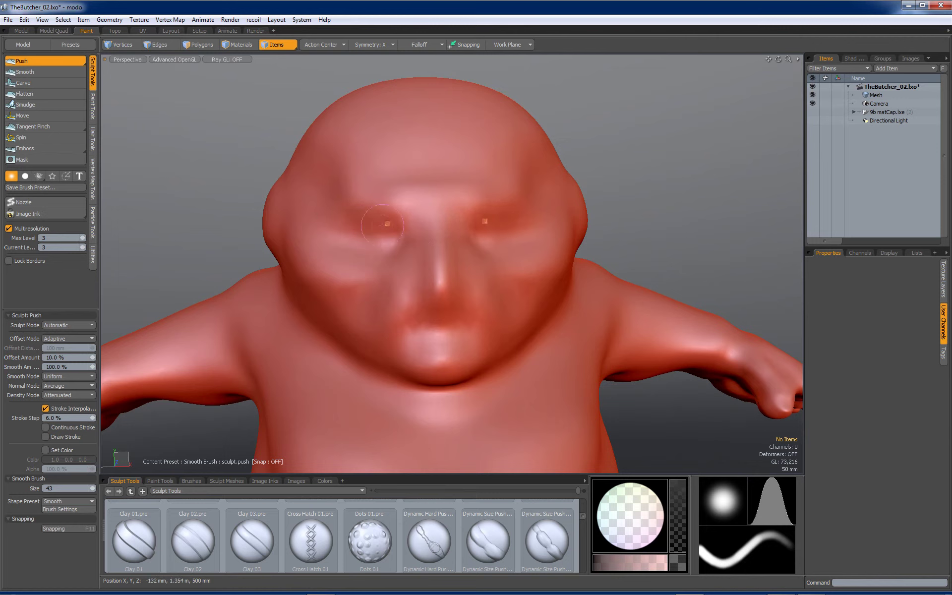
alt+drag(345, 244, 397, 250)
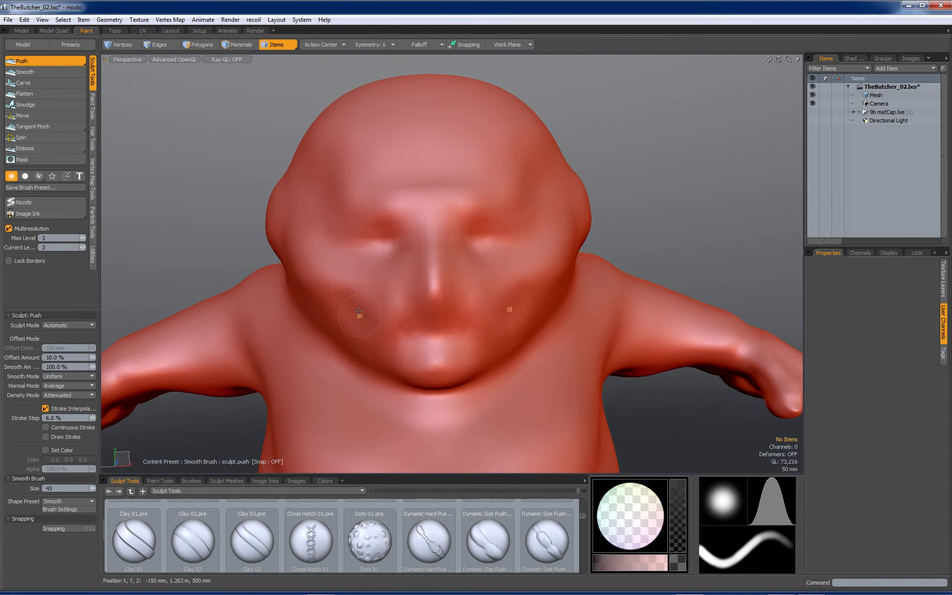
Step: Sculpt the nose, mouth, chin and cheeks from several angles with the Push brush at size 43
mouse_move(365, 328)
alt+mouse_down()
mouse_move(489, 255)
mouse_move(488, 244)
alt+mouse_up()
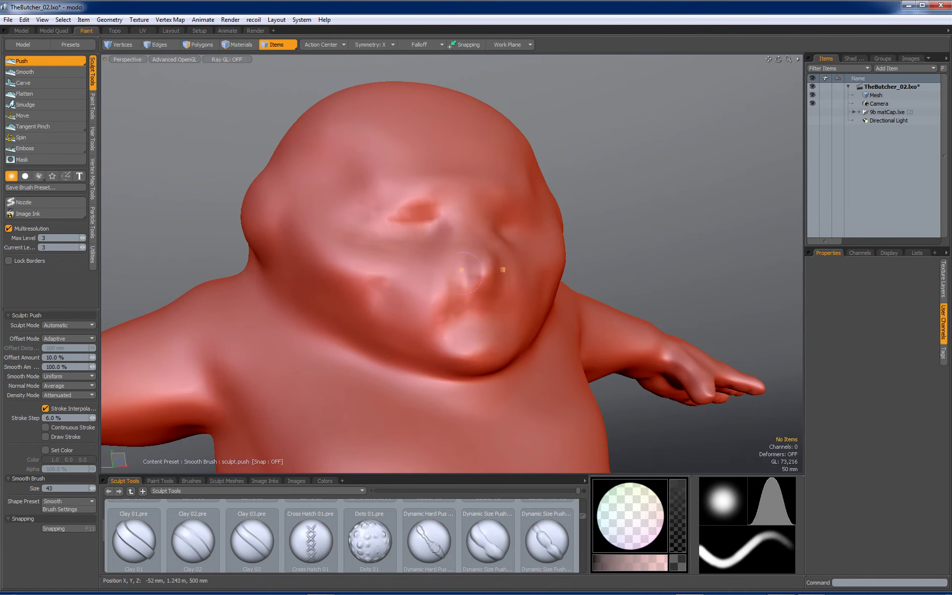
mouse_move(494, 281)
alt+mouse_down()
mouse_move(397, 273)
mouse_move(369, 256)
alt+mouse_up()
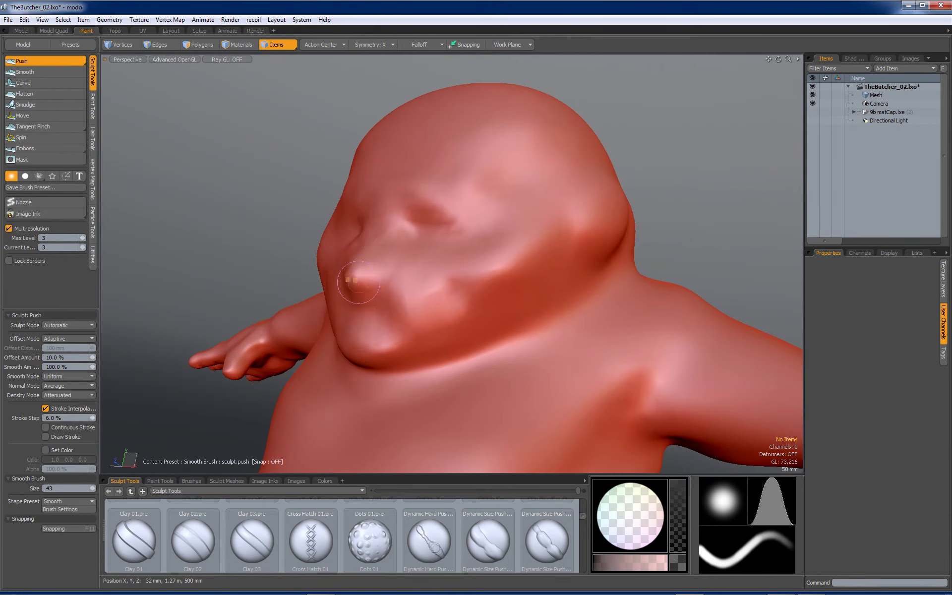
alt+drag(358, 281, 432, 256)
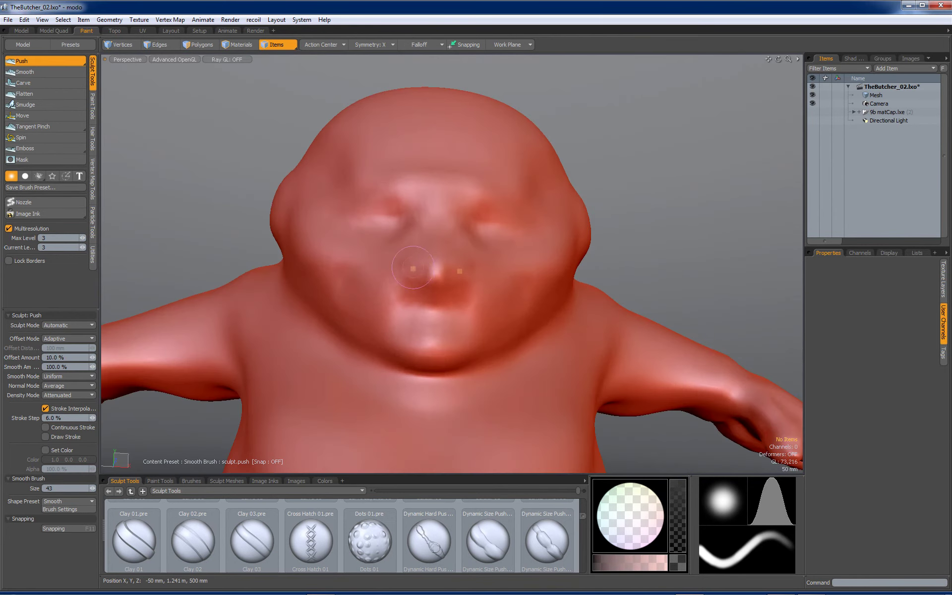
mouse_move(454, 288)
alt+mouse_down()
mouse_move(298, 277)
mouse_move(278, 298)
alt+mouse_up()
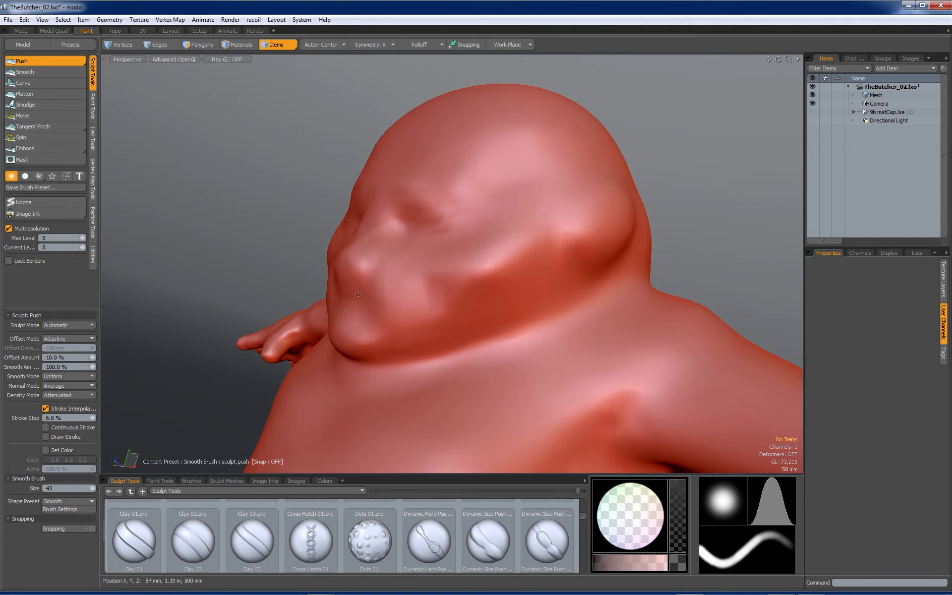
alt+drag(380, 282, 433, 279)
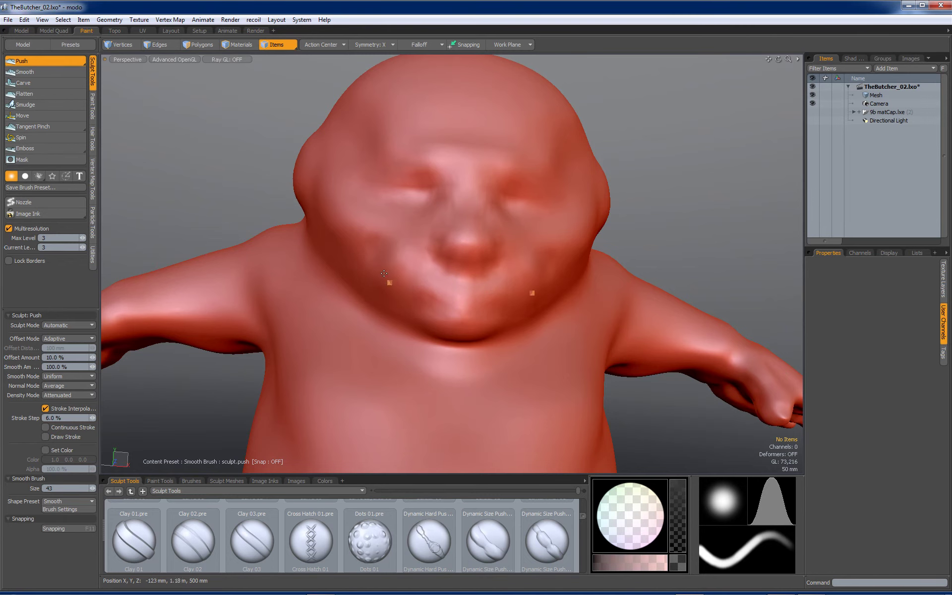
alt+drag(359, 250, 383, 256)
Step: Enlarge the Push brush to size 63 and sculpt the jowls, jawline and the chest beside the armpit
right_drag(348, 216, 358, 216)
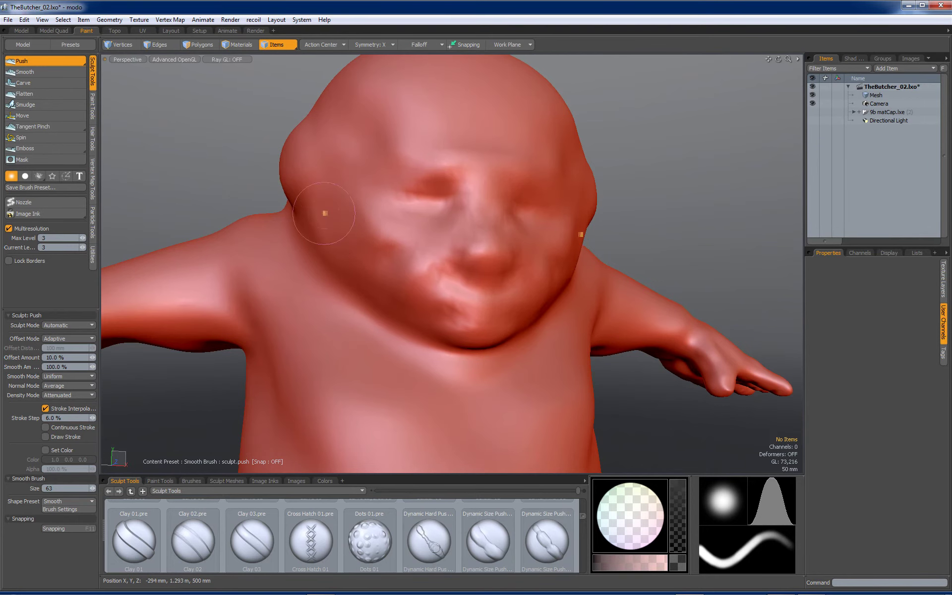
drag(318, 233, 397, 315)
alt+drag(382, 303, 374, 262)
drag(313, 248, 394, 308)
drag(332, 295, 422, 323)
mouse_move(351, 266)
alt+mouse_down()
mouse_move(457, 236)
mouse_move(536, 398)
alt+mouse_up()
mouse_move(484, 270)
alt+mouse_down()
mouse_move(542, 299)
mouse_move(496, 299)
alt+mouse_up()
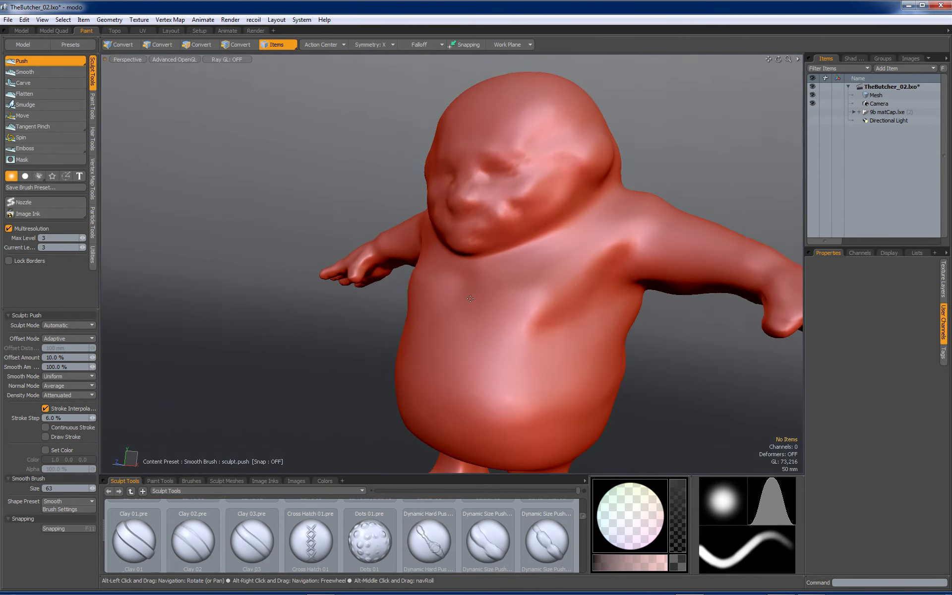
mouse_move(557, 320)
mouse_down()
mouse_move(516, 325)
mouse_move(515, 293)
mouse_move(474, 265)
mouse_move(497, 243)
mouse_move(565, 276)
mouse_move(648, 277)
mouse_up()
Step: Reduce the Push brush to size 32 and sculpt the ear form on the side of the head
ctrl+alt+drag(504, 242, 585, 285)
mouse_move(571, 286)
alt+mouse_down()
mouse_move(404, 296)
mouse_move(487, 257)
mouse_move(515, 207)
alt+mouse_up()
right_drag(515, 207, 500, 206)
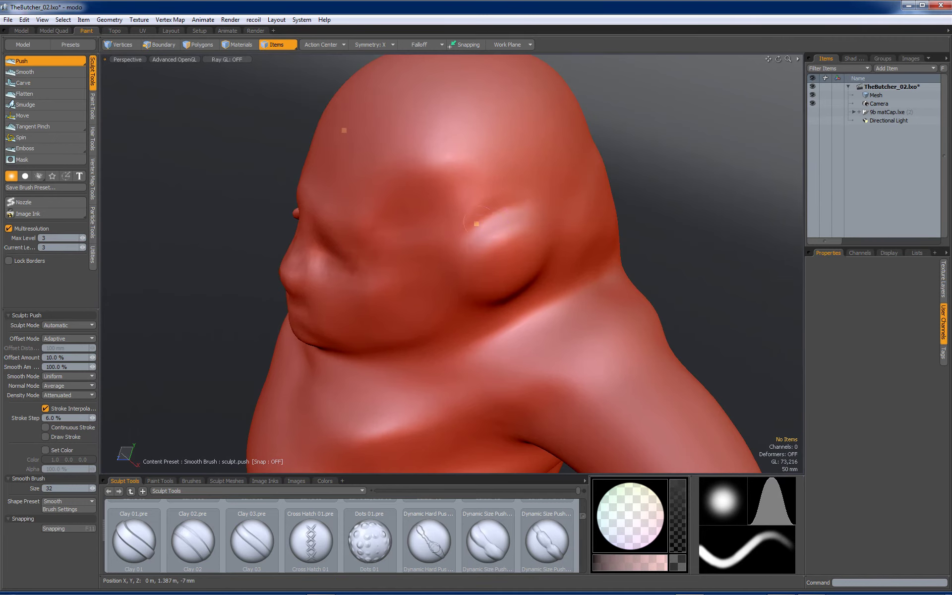
alt+drag(534, 213, 287, 270)
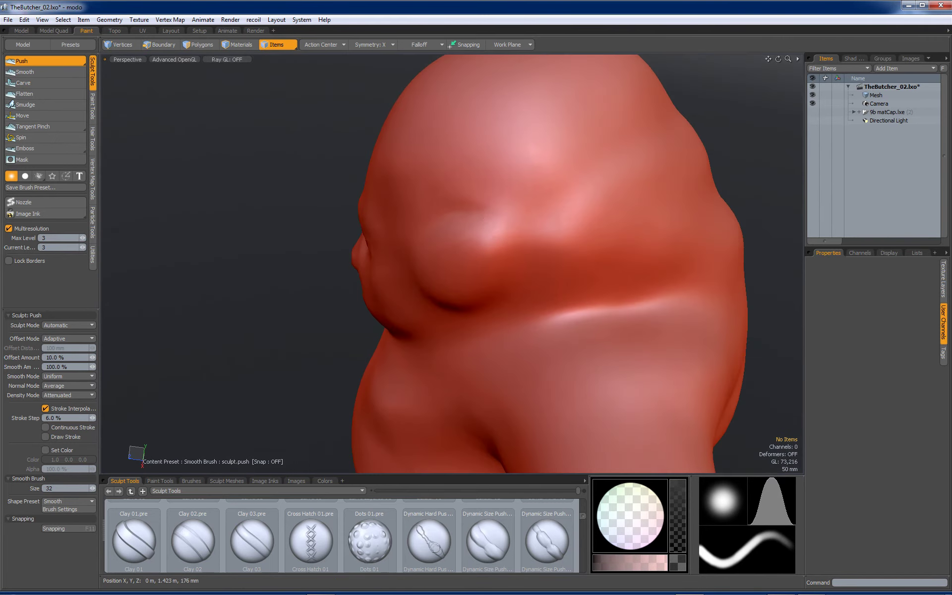
Step: Enlarge the Push brush to size 66 and shape the area around the ear and the rear of the jaw
mouse_move(511, 283)
alt+mouse_down()
mouse_move(531, 240)
mouse_move(579, 227)
alt+mouse_up()
right_drag(509, 236, 527, 245)
mouse_move(494, 228)
mouse_down()
mouse_move(501, 245)
mouse_move(463, 258)
mouse_move(468, 276)
mouse_move(484, 244)
mouse_move(480, 253)
mouse_move(489, 246)
mouse_move(509, 266)
mouse_up()
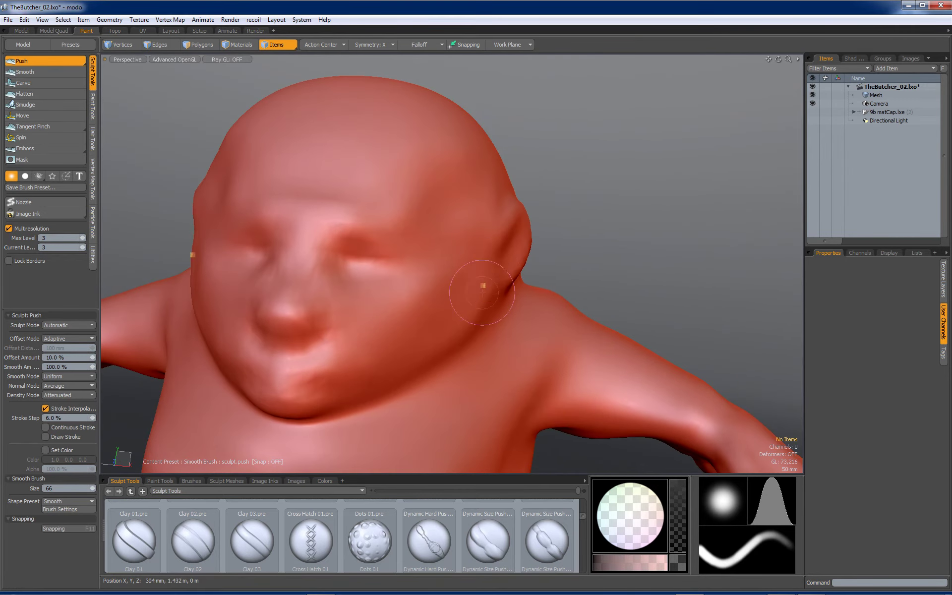
mouse_move(487, 304)
alt+mouse_down()
mouse_move(487, 312)
mouse_move(491, 288)
alt+mouse_up()
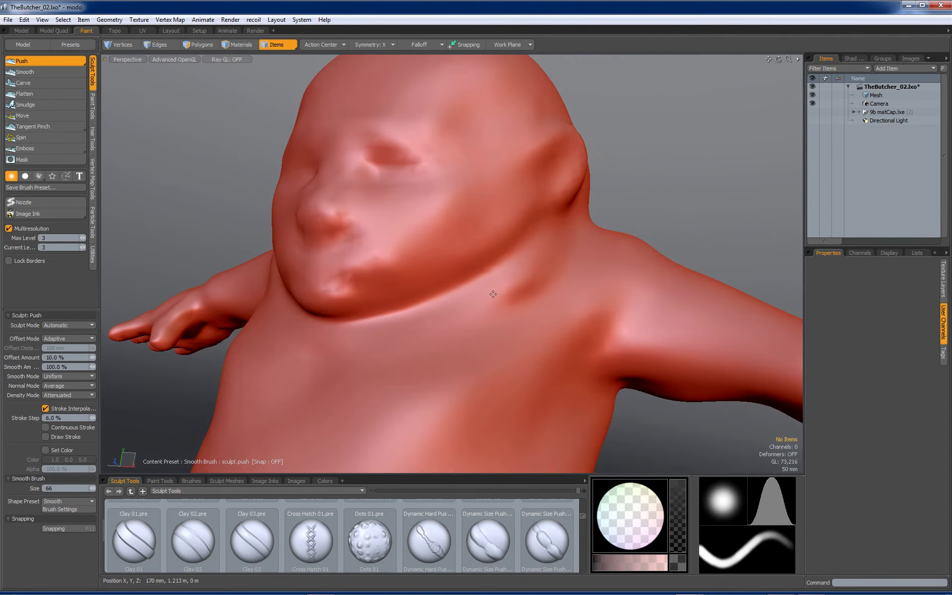
Step: Sculpt the neck beneath the jaw and the folds at the nape with the Push brush at size 66
mouse_move(353, 334)
mouse_down()
mouse_move(367, 340)
mouse_move(454, 293)
mouse_move(344, 295)
mouse_move(421, 301)
mouse_up()
mouse_move(481, 271)
alt+mouse_down()
mouse_move(436, 312)
mouse_move(549, 256)
mouse_move(529, 279)
mouse_move(436, 212)
mouse_move(496, 188)
mouse_move(559, 144)
alt+mouse_up()
alt+drag(476, 250, 462, 297)
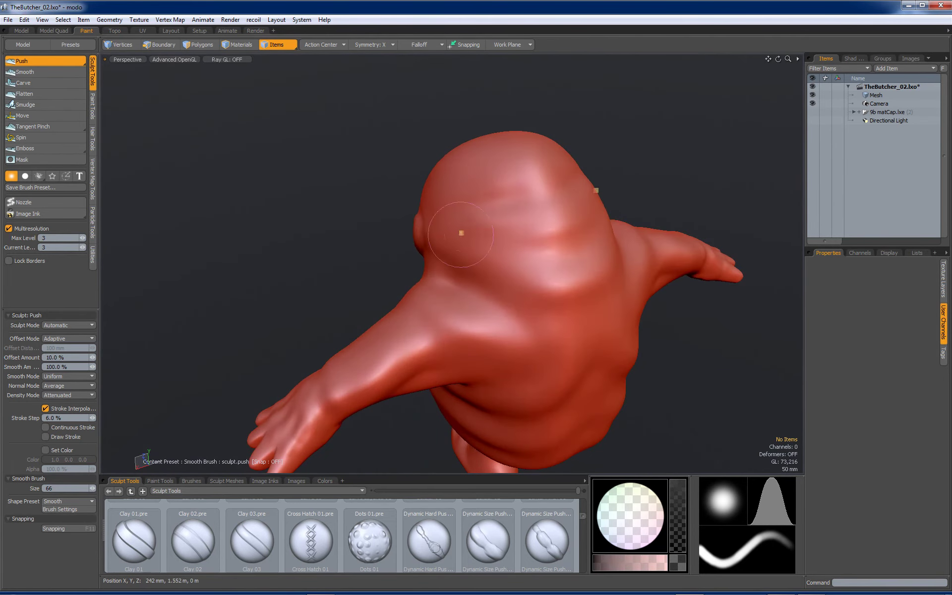
mouse_move(481, 248)
alt+mouse_down()
mouse_move(450, 330)
mouse_move(563, 315)
mouse_move(489, 314)
alt+mouse_up()
drag(482, 370, 526, 365)
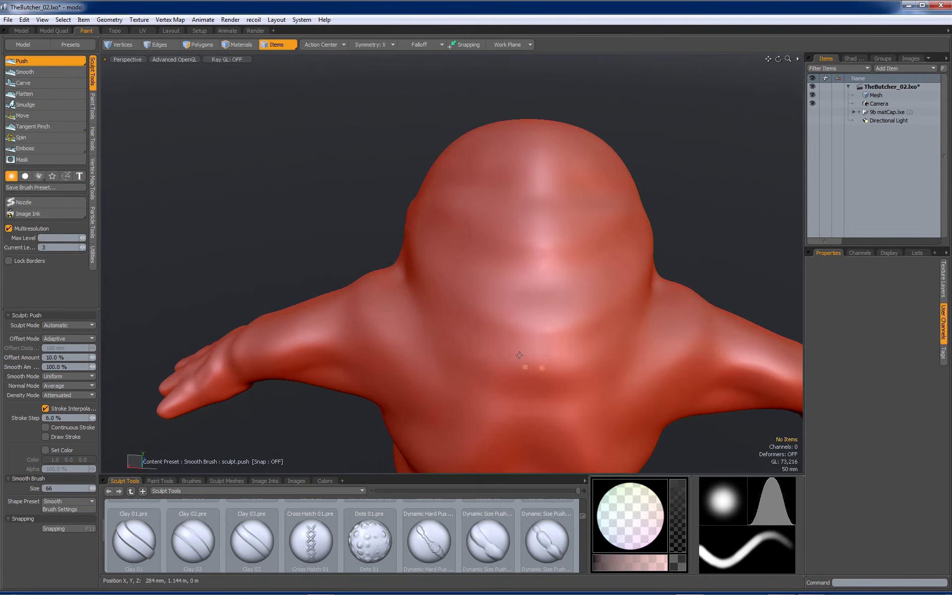
Step: Load the Clay 02 brush preset and build up the instep and front of the feet at size 41
scroll(510, 330, down, 4)
mouse_move(510, 328)
alt+mouse_down()
mouse_move(460, 214)
mouse_move(504, 204)
mouse_move(403, 299)
mouse_move(485, 349)
mouse_move(455, 304)
mouse_move(417, 291)
alt+mouse_up()
scroll(476, 210, down, 4)
scroll(500, 205, up, 2)
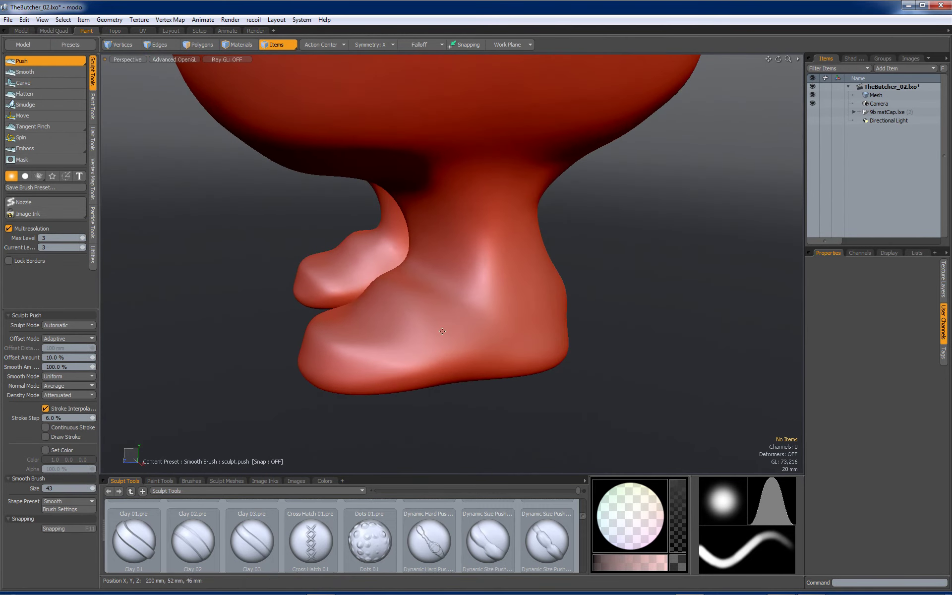
double_click(199, 527)
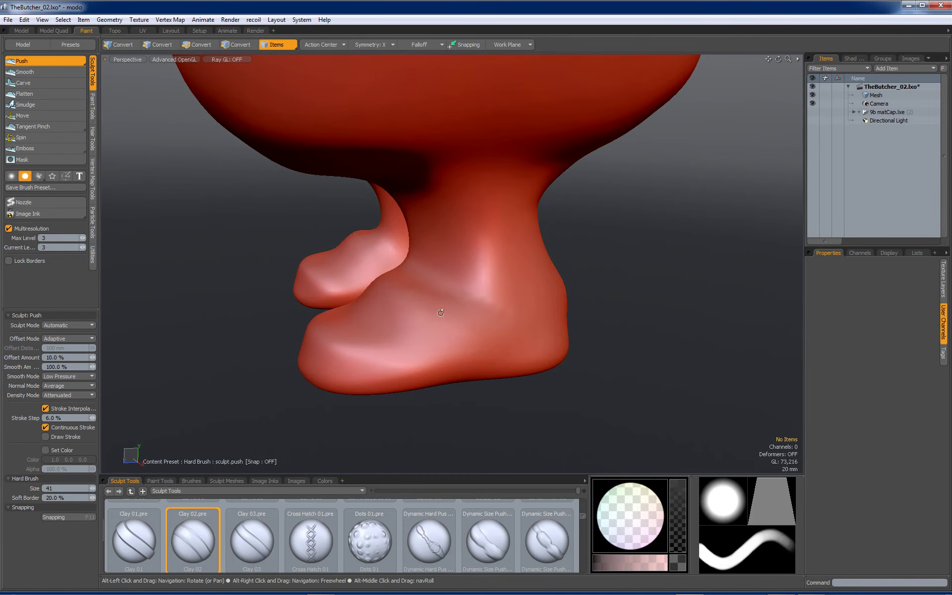
alt+drag(420, 310, 513, 323)
alt+drag(406, 360, 485, 376)
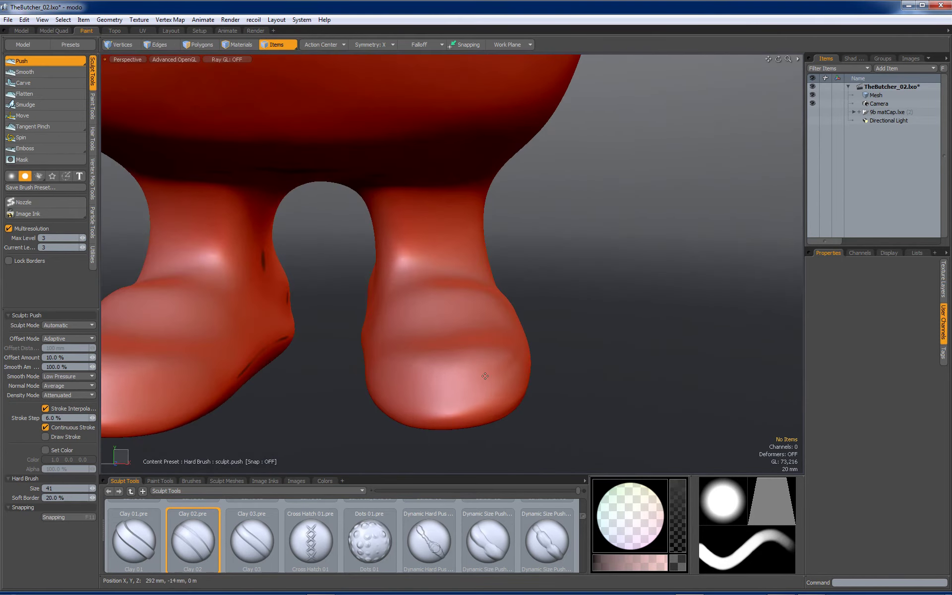
Step: Sculpt the toe ridge, inner side and sole edge of the foot with the Clay 02 brush at size 41
alt+drag(446, 347, 412, 374)
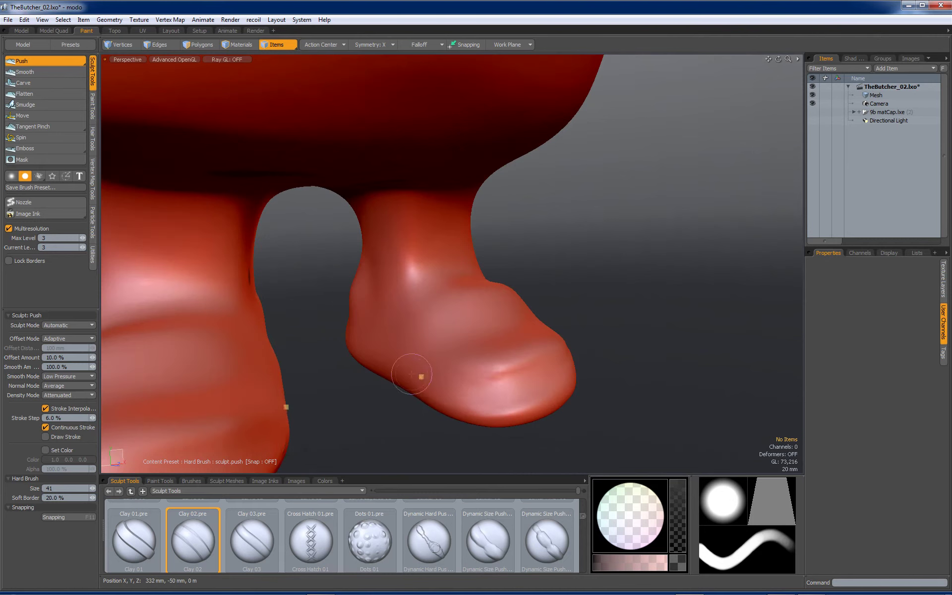
mouse_move(449, 368)
mouse_down()
mouse_move(490, 385)
mouse_move(523, 374)
mouse_up()
alt+drag(558, 333, 404, 345)
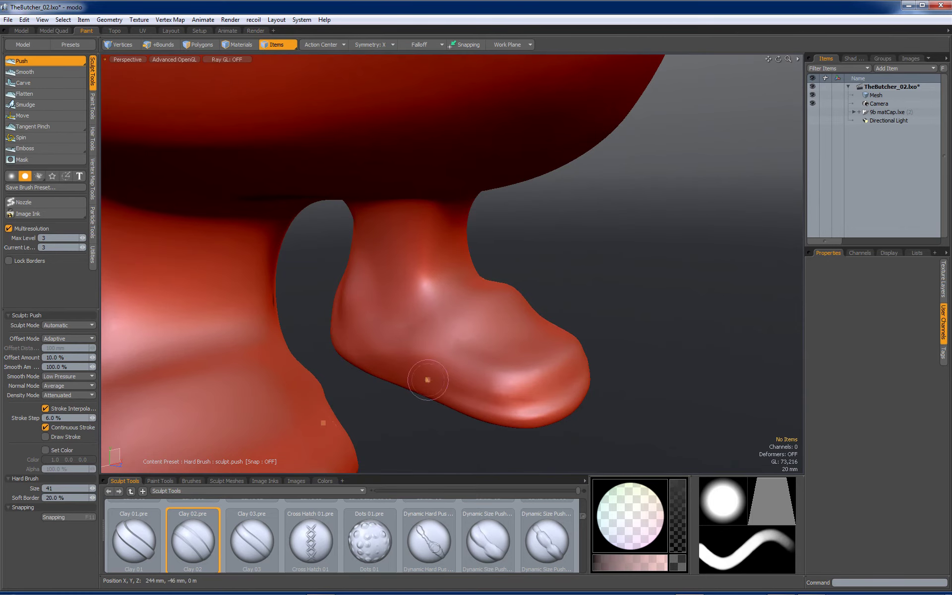
alt+drag(520, 398, 397, 298)
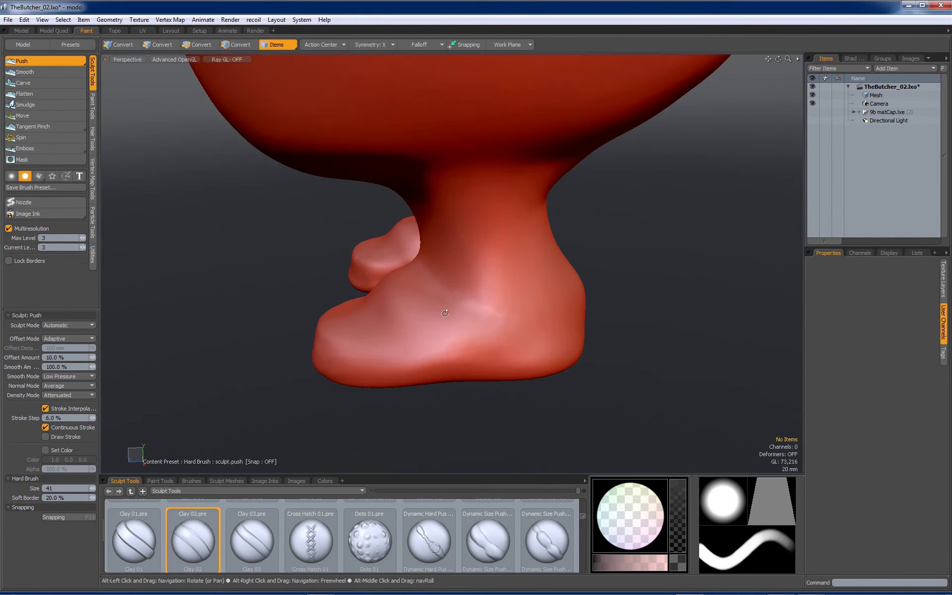
Step: Carve inward along the outer side of the foot and shape the heel with Clay 02 at size 41
ctrl+drag(435, 334, 510, 353)
mouse_move(469, 347)
ctrl+mouse_down()
mouse_move(546, 347)
mouse_move(557, 358)
mouse_move(489, 367)
ctrl+mouse_up()
mouse_move(603, 367)
mouse_down()
mouse_move(589, 365)
mouse_move(577, 330)
mouse_up()
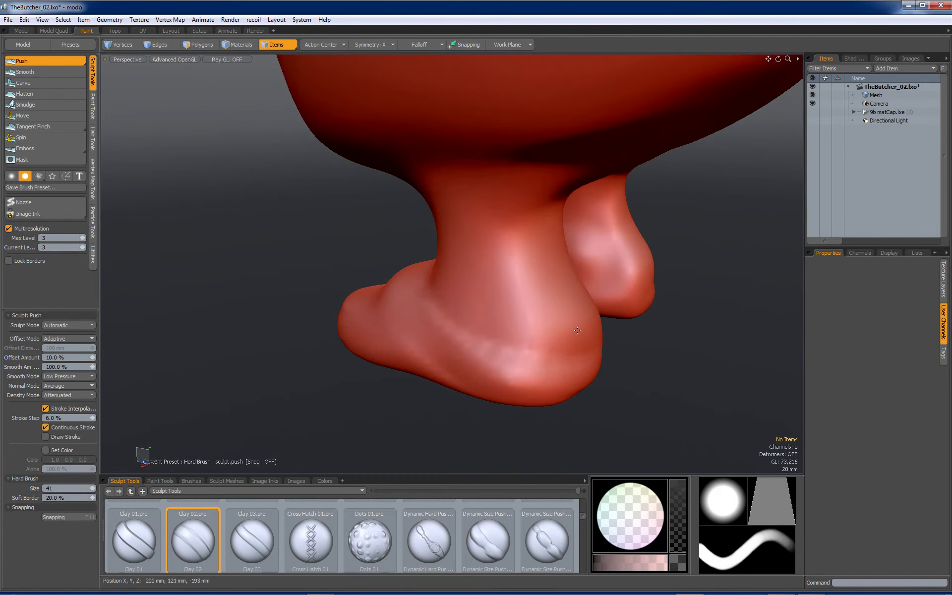
Step: Smooth the outer side of the foot and heel, and refine the form above the sole
shift+drag(494, 352, 554, 360)
mouse_move(475, 355)
shift+mouse_down()
mouse_move(553, 371)
mouse_move(463, 295)
mouse_move(419, 280)
shift+mouse_up()
mouse_move(523, 372)
shift+mouse_down()
mouse_move(564, 368)
mouse_move(407, 342)
mouse_move(463, 353)
mouse_move(416, 385)
mouse_move(362, 387)
mouse_move(407, 405)
shift+mouse_up()
mouse_move(414, 342)
alt+mouse_down()
mouse_move(455, 326)
mouse_move(535, 320)
alt+mouse_up()
mouse_move(436, 385)
mouse_down()
mouse_move(480, 398)
mouse_move(496, 391)
mouse_up()
alt+drag(541, 365, 803, 330)
alt+drag(506, 359, 470, 373)
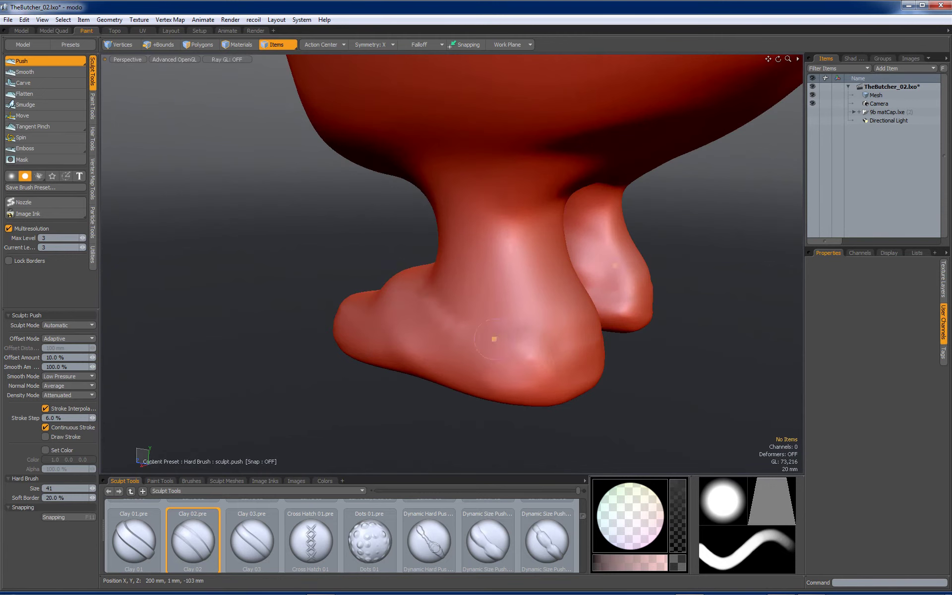
Step: Rough out the toes on the front of the foot with Clay 02, reducing the brush to size 20
ctrl+alt+drag(538, 343, 601, 323)
mouse_move(467, 346)
alt+mouse_down()
mouse_move(427, 302)
mouse_move(437, 292)
mouse_move(602, 355)
mouse_move(589, 385)
mouse_move(604, 326)
mouse_move(617, 316)
alt+mouse_up()
mouse_move(497, 346)
mouse_down()
mouse_move(479, 339)
mouse_move(581, 358)
mouse_up()
right_drag(547, 346, 556, 346)
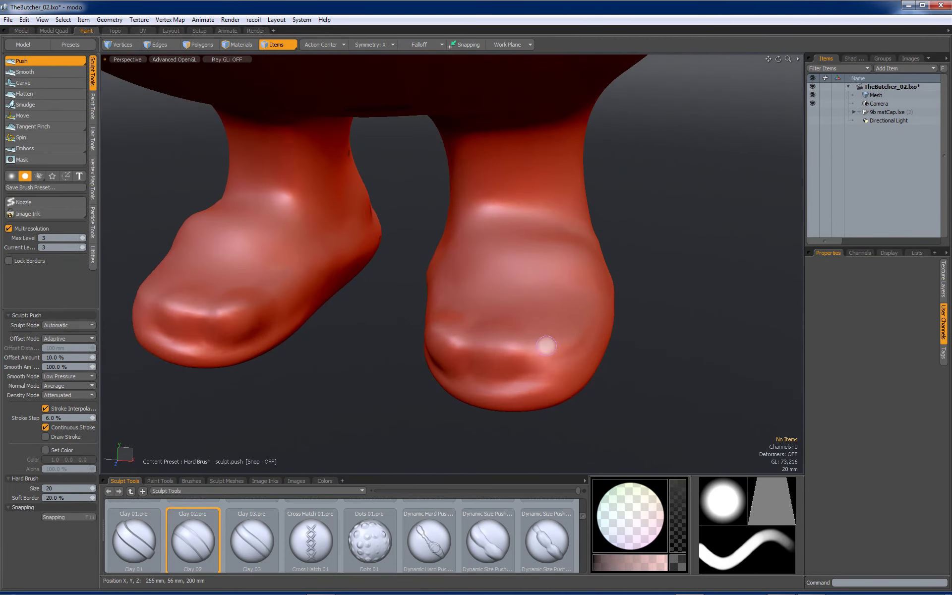
mouse_move(552, 344)
alt+mouse_down()
mouse_move(503, 350)
mouse_move(610, 361)
alt+mouse_up()
mouse_move(488, 368)
mouse_down()
mouse_move(492, 350)
mouse_move(461, 342)
mouse_up()
Step: Sculpt the instep, arch and inner ankle with Clay 02 at size 43, and smooth the inner side of the foot
drag(473, 275, 594, 299)
alt+drag(471, 322, 328, 334)
mouse_move(535, 285)
mouse_down()
mouse_move(588, 340)
mouse_move(844, 273)
mouse_up()
mouse_move(430, 284)
mouse_down()
mouse_move(449, 266)
mouse_move(587, 302)
mouse_move(396, 275)
mouse_up()
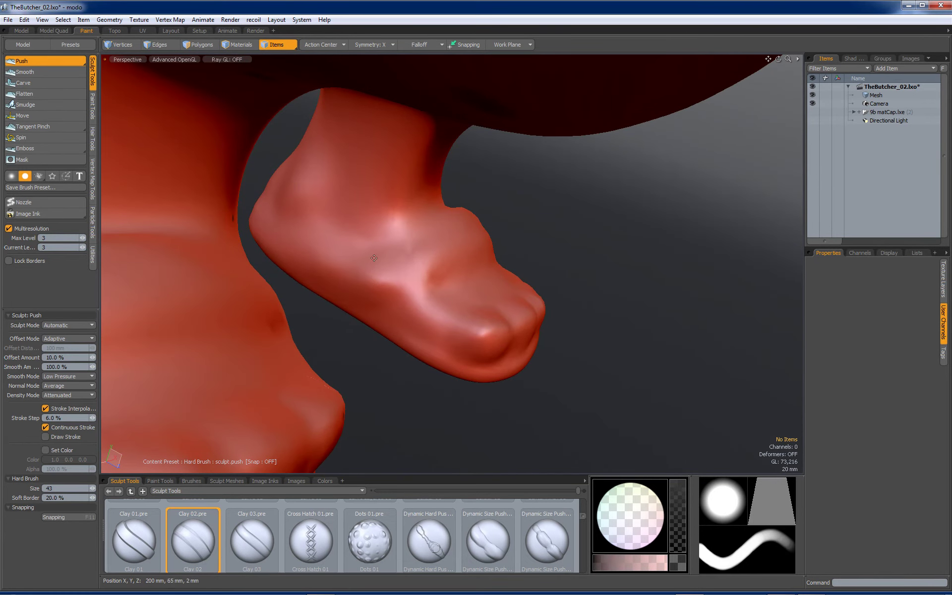
drag(407, 234, 366, 226)
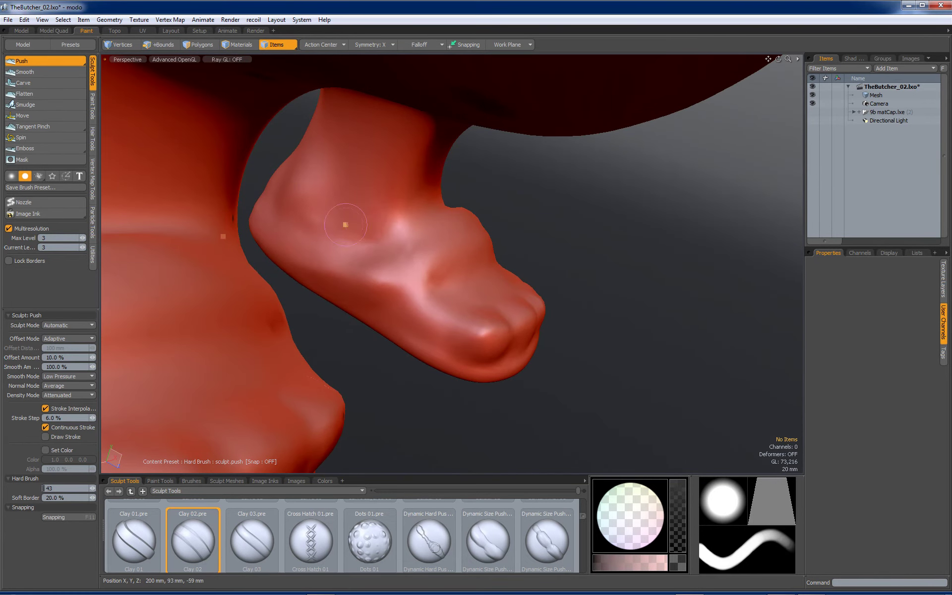
mouse_move(380, 285)
shift+mouse_down()
mouse_move(334, 288)
mouse_move(379, 272)
mouse_move(383, 296)
shift+mouse_up()
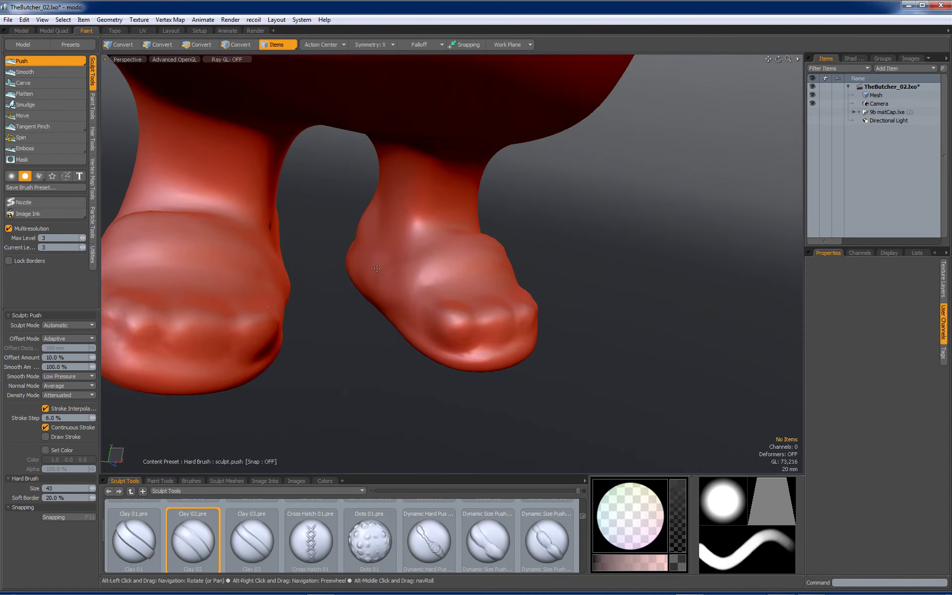
Step: Carve a crease above the sole along the outer side of the foot with Clay 02 at size 43
alt+drag(257, 245, 361, 300)
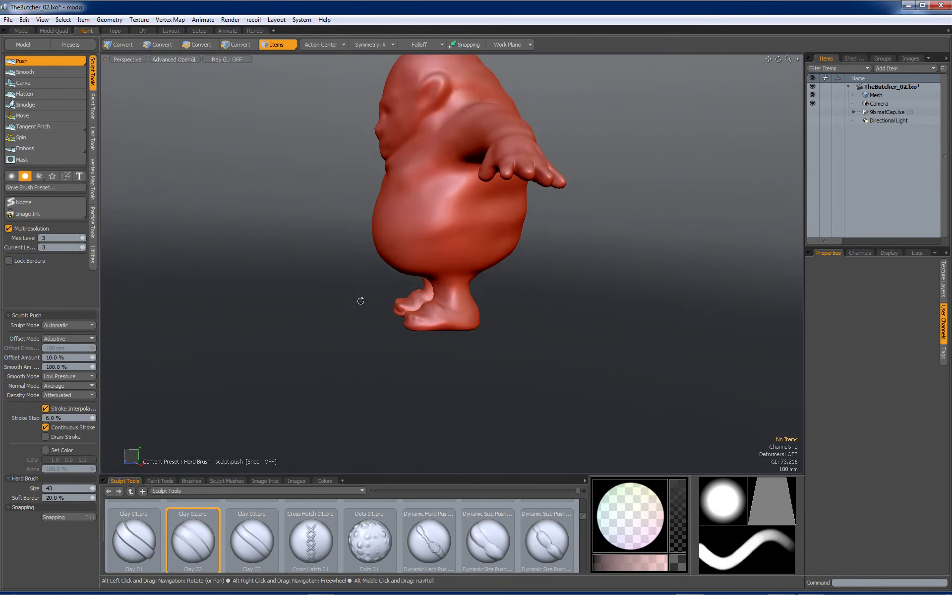
scroll(426, 305, up, 5)
alt+drag(431, 305, 480, 310)
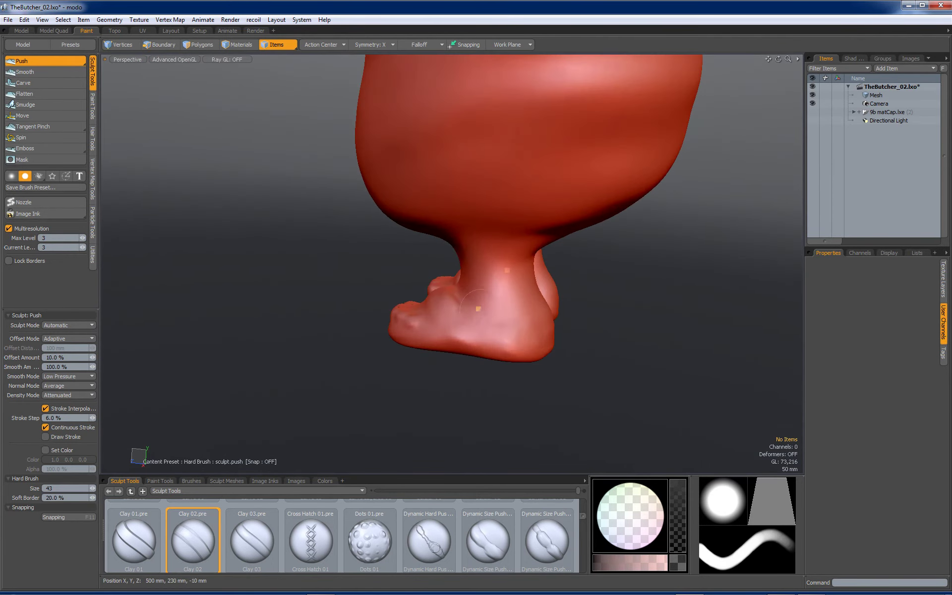
ctrl+alt+drag(499, 303, 501, 292)
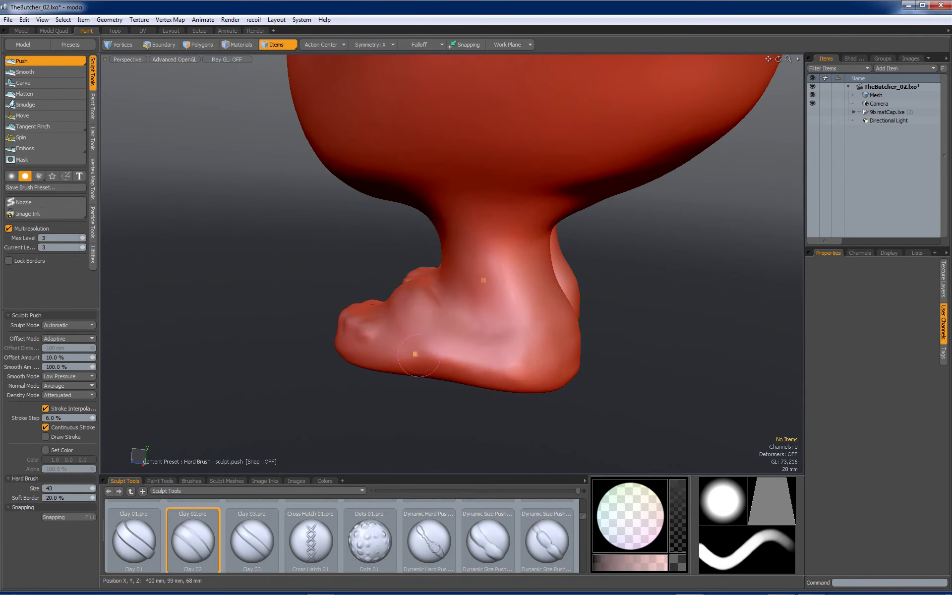
ctrl+drag(431, 351, 493, 362)
ctrl+drag(392, 346, 510, 363)
ctrl+drag(429, 349, 516, 360)
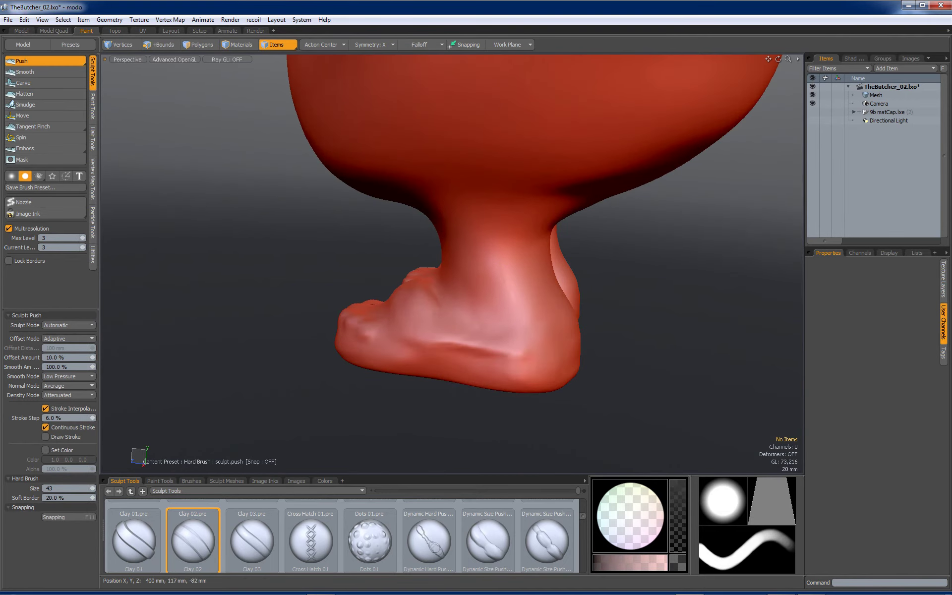
Step: Sculpt the underside of the belly and the fat rolls on the torso's sides and back with Clay 02 at size 43
alt+drag(440, 362, 413, 331)
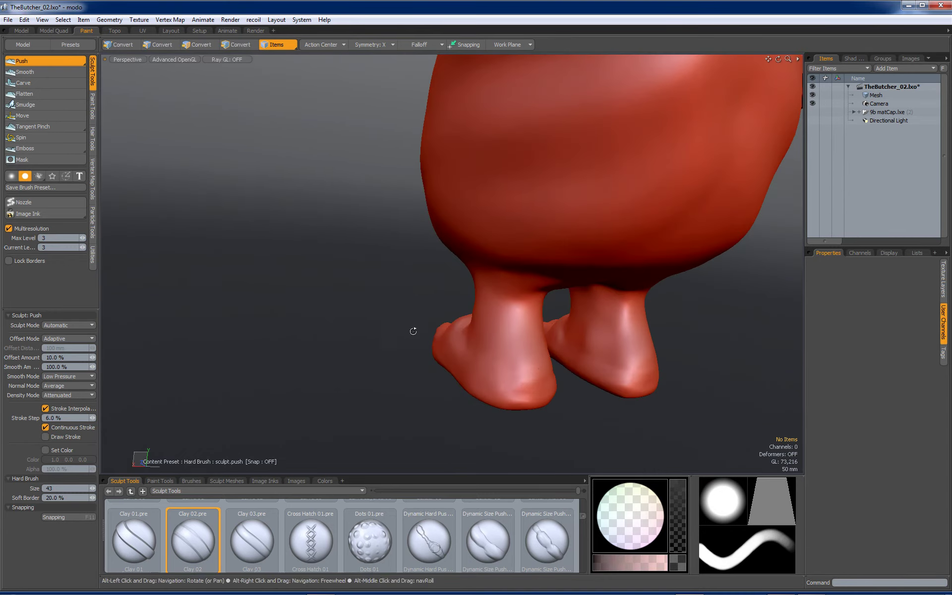
alt+drag(530, 398, 520, 333)
alt+drag(443, 346, 525, 238)
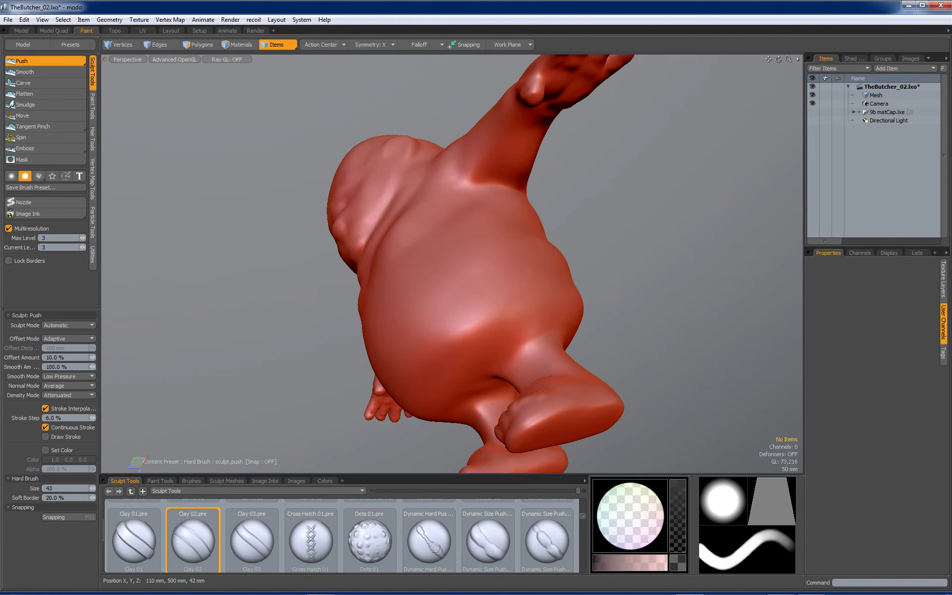
alt+drag(556, 275, 478, 323)
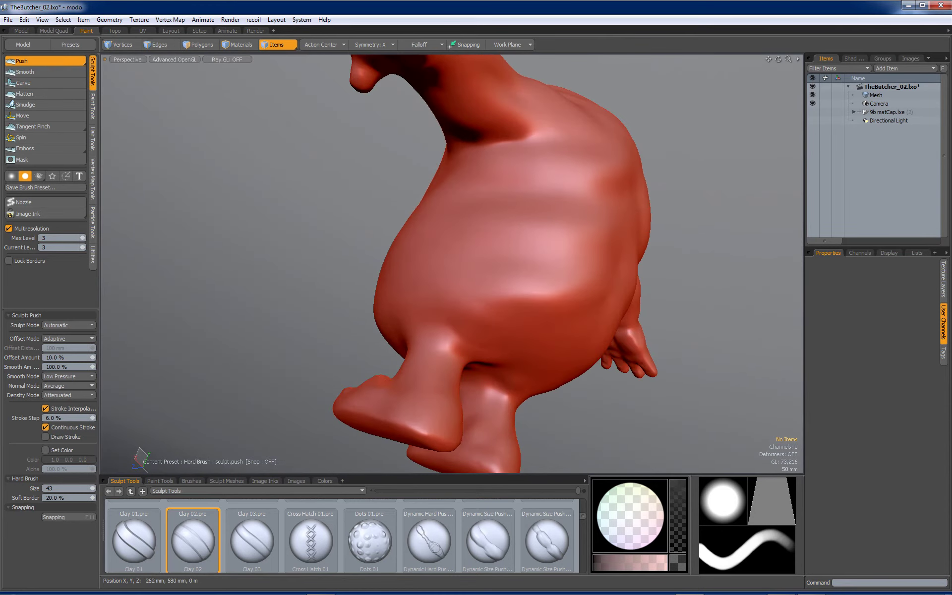
alt+drag(455, 284, 474, 307)
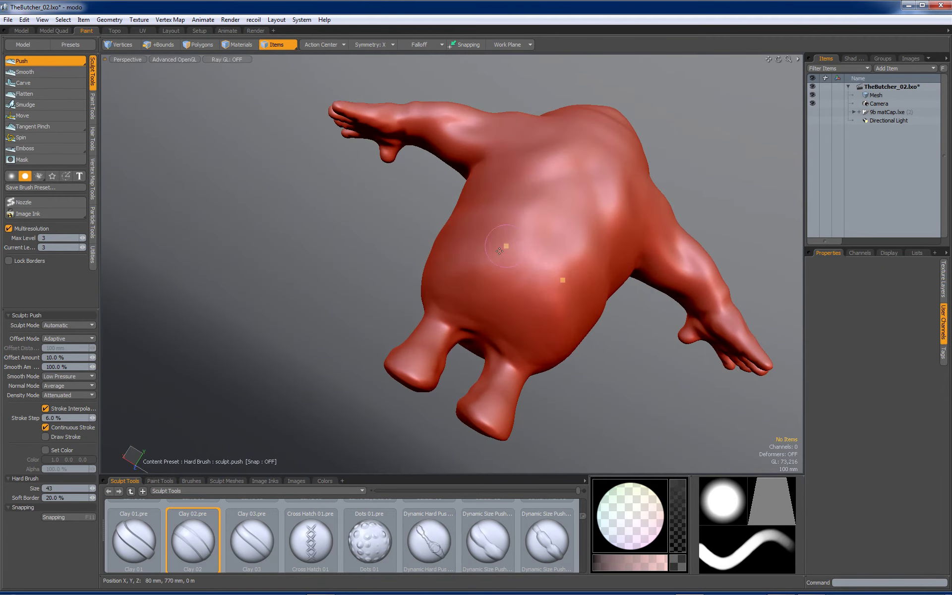
alt+drag(538, 298, 591, 315)
scroll(529, 315, up, 3)
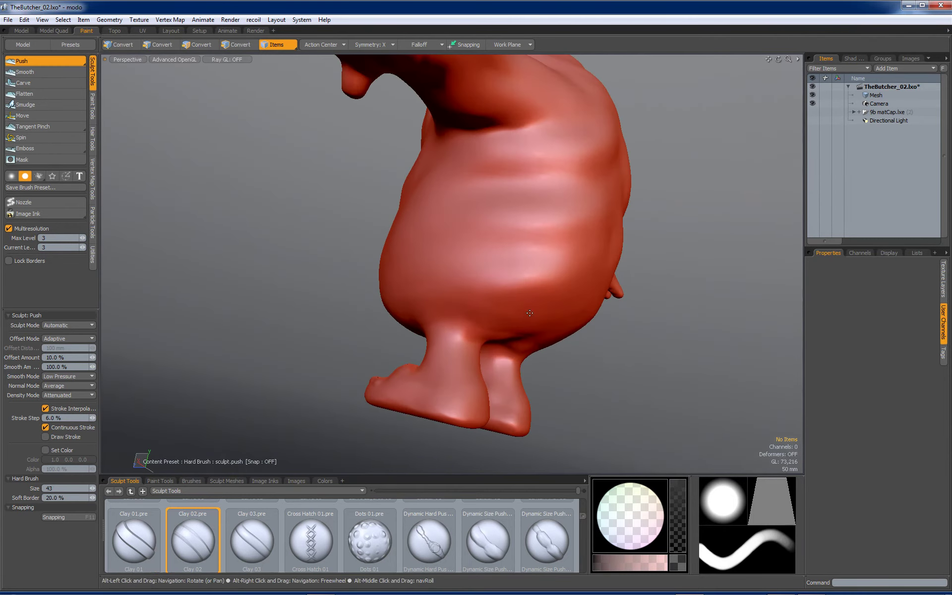
Step: Sculpt the folds around the neck and upper chest from the front with Clay 02 at size 43
alt+drag(521, 309, 764, 208)
alt+shift+drag(399, 272, 440, 300)
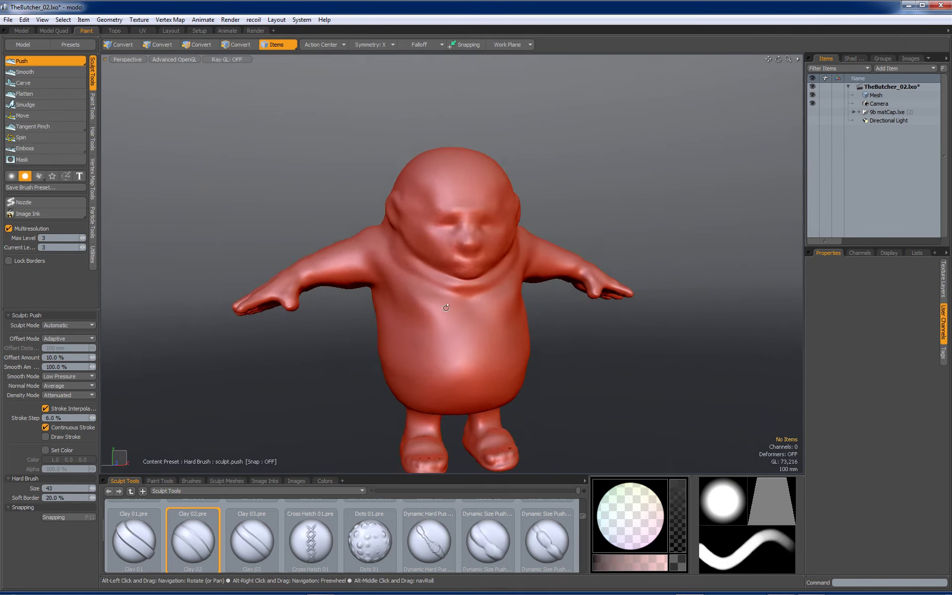
scroll(440, 299, up, 5)
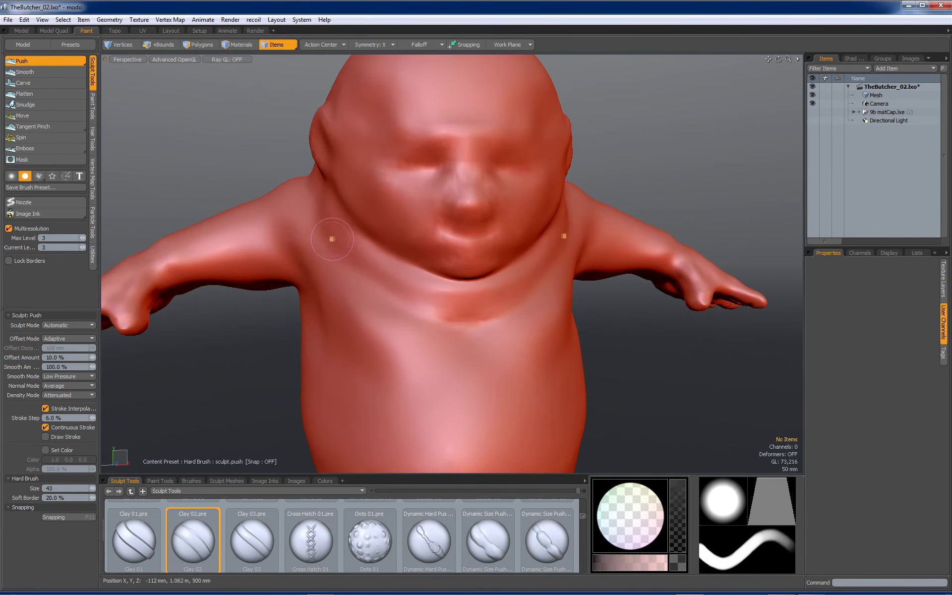
Step: Undo the last three sculpt strokes on the face
scroll(394, 273, down, 3)
mouse_move(393, 272)
alt+mouse_down()
mouse_move(379, 264)
mouse_move(448, 276)
mouse_move(435, 260)
mouse_move(476, 220)
mouse_move(527, 206)
mouse_move(476, 234)
mouse_move(319, 283)
mouse_move(459, 320)
mouse_move(344, 334)
mouse_move(432, 283)
mouse_move(489, 233)
mouse_move(484, 247)
alt+mouse_up()
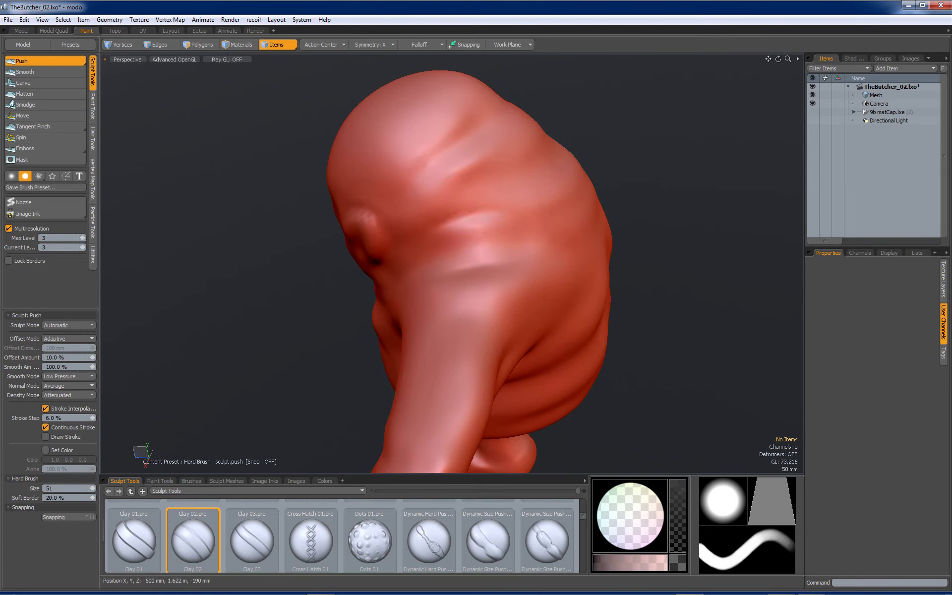
alt+drag(461, 233, 517, 186)
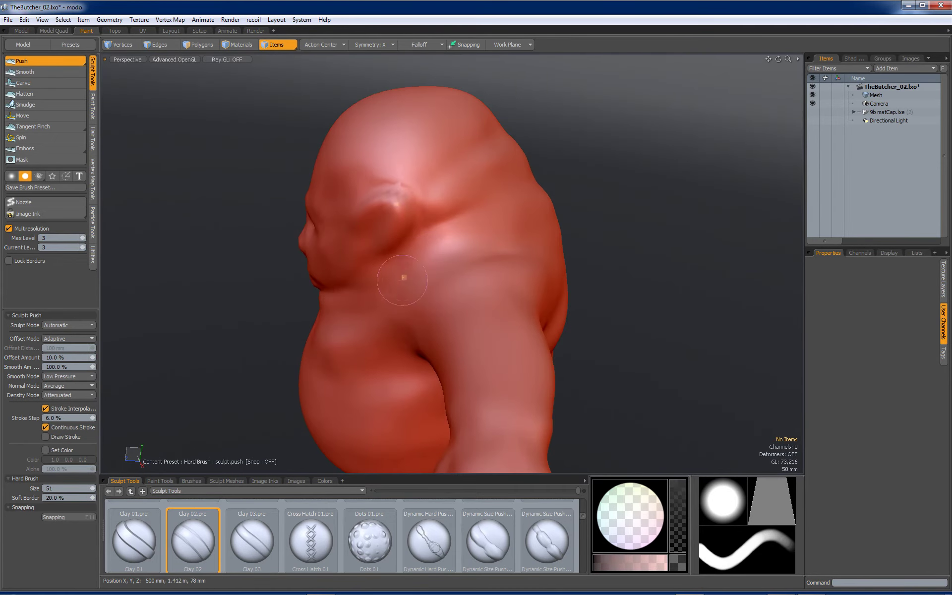
alt+drag(480, 227, 440, 223)
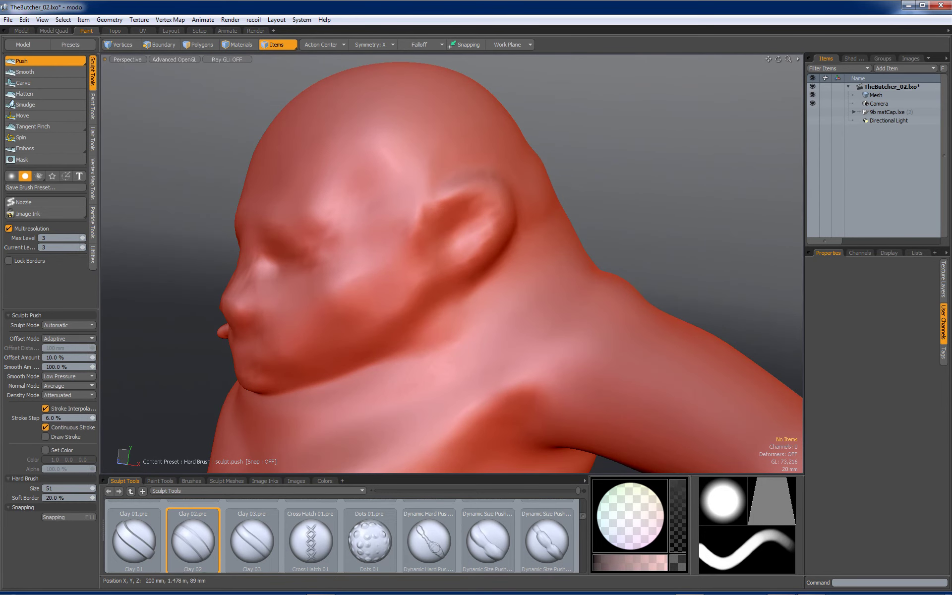
alt+drag(426, 226, 428, 319)
scroll(510, 315, up, 5)
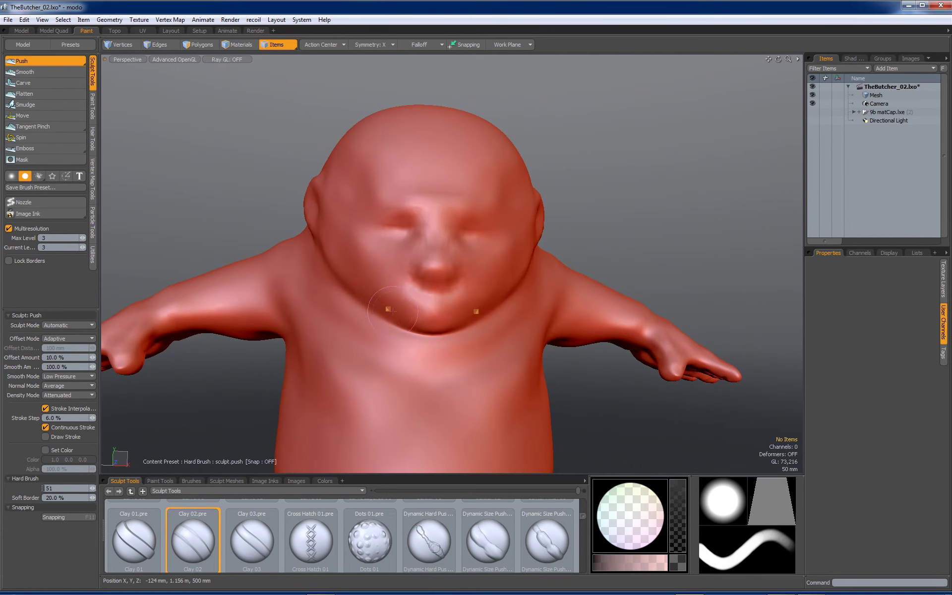
key(ctrl+z)
key(ctrl+z)
key(ctrl+z)
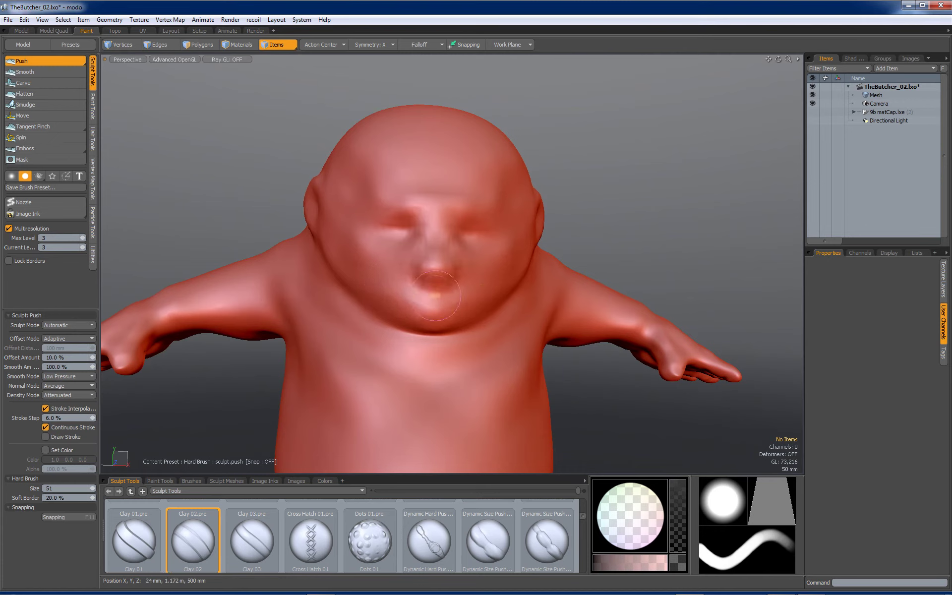
Step: Sculpt away the nose and mouth forms on the lower face with the Push tool at brush size 51 and save the scene
mouse_move(436, 303)
mouse_down()
mouse_move(396, 287)
mouse_move(431, 259)
mouse_move(366, 284)
mouse_up()
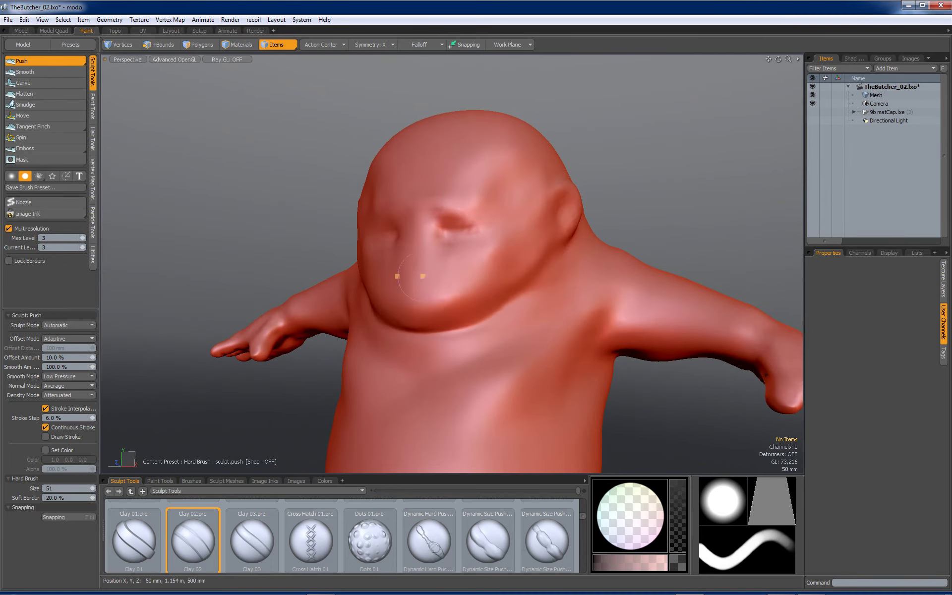
alt+drag(461, 285, 504, 262)
mouse_move(432, 235)
ctrl+alt+mouse_down()
mouse_move(449, 228)
mouse_move(431, 237)
ctrl+alt+mouse_up()
mouse_move(430, 237)
alt+mouse_down()
mouse_move(478, 251)
mouse_move(443, 259)
mouse_move(247, 251)
alt+mouse_up()
key(ctrl+s)
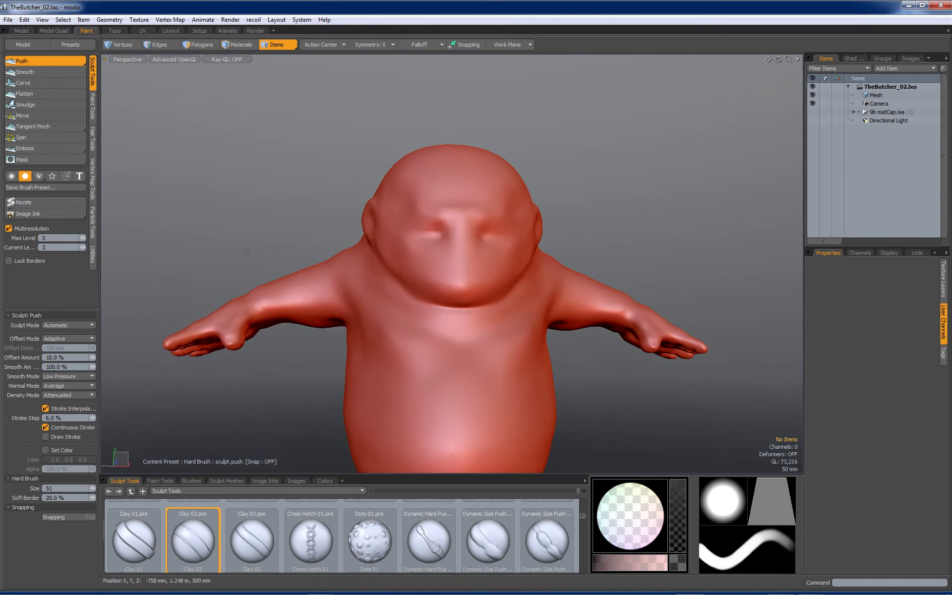
Step: Raise the maximum multiresolution level to 4 and deepen the eye sockets with the Push tool at brush size 40
click(82, 238)
click(940, 451)
ctrl+alt+drag(451, 235, 535, 252)
right_drag(449, 230, 443, 228)
drag(432, 212, 352, 239)
mouse_move(424, 213)
alt+mouse_down()
mouse_move(434, 221)
mouse_move(412, 216)
mouse_move(464, 211)
alt+mouse_up()
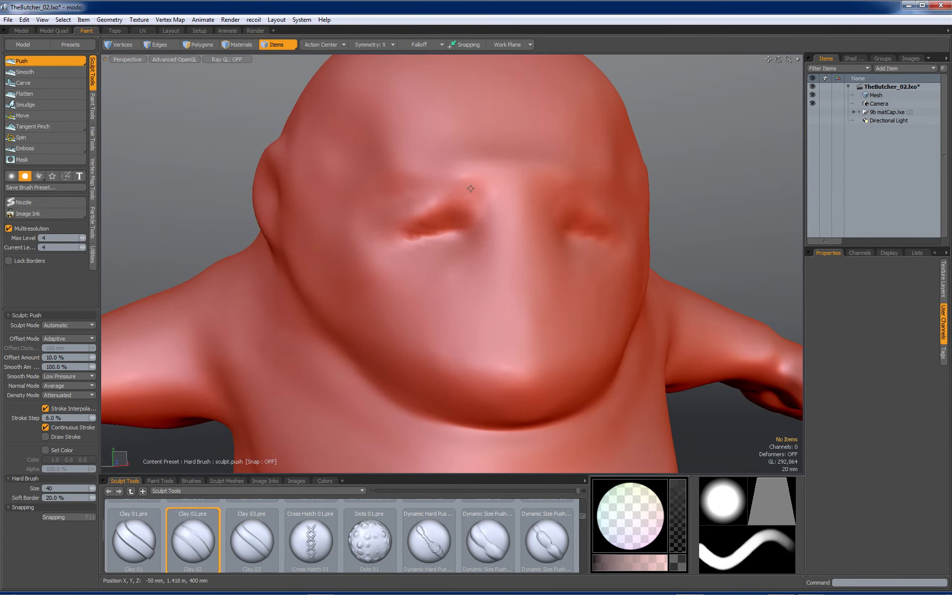
drag(483, 206, 437, 195)
Step: Shape the brow and carve a crease from the outer eye across the temple with the Push tool at size 44
alt+drag(419, 229, 499, 236)
mouse_move(428, 232)
ctrl+mouse_down()
mouse_move(424, 217)
mouse_move(410, 230)
mouse_move(455, 232)
ctrl+mouse_up()
right_drag(454, 233, 457, 238)
mouse_move(457, 238)
mouse_down()
mouse_move(464, 249)
mouse_move(400, 261)
mouse_move(462, 261)
mouse_move(482, 236)
mouse_move(512, 251)
mouse_move(528, 225)
mouse_move(496, 221)
mouse_up()
scroll(475, 239, down, 4)
scroll(527, 225, up, 4)
mouse_move(565, 199)
alt+mouse_down()
mouse_move(533, 243)
mouse_move(479, 237)
alt+mouse_up()
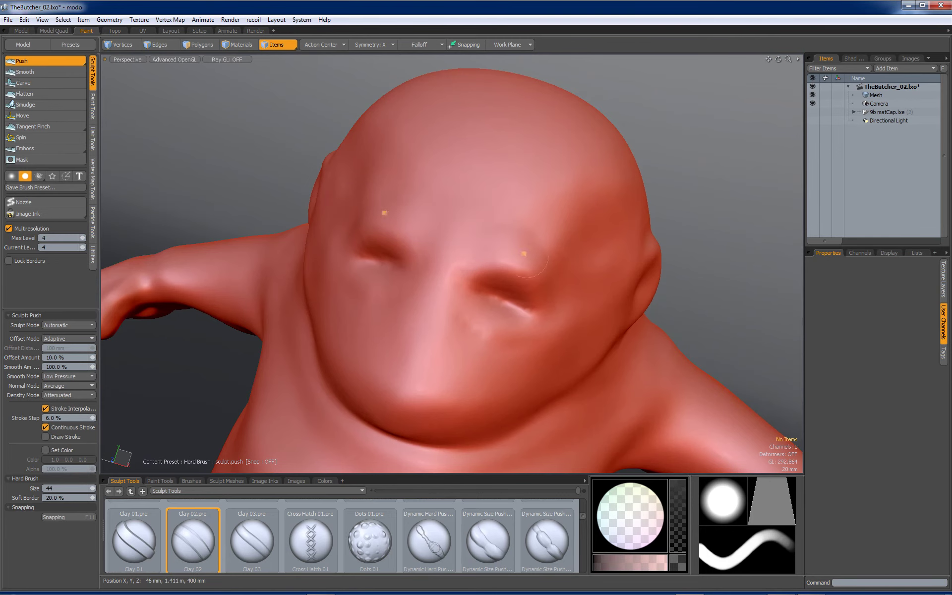
alt+drag(510, 287, 470, 253)
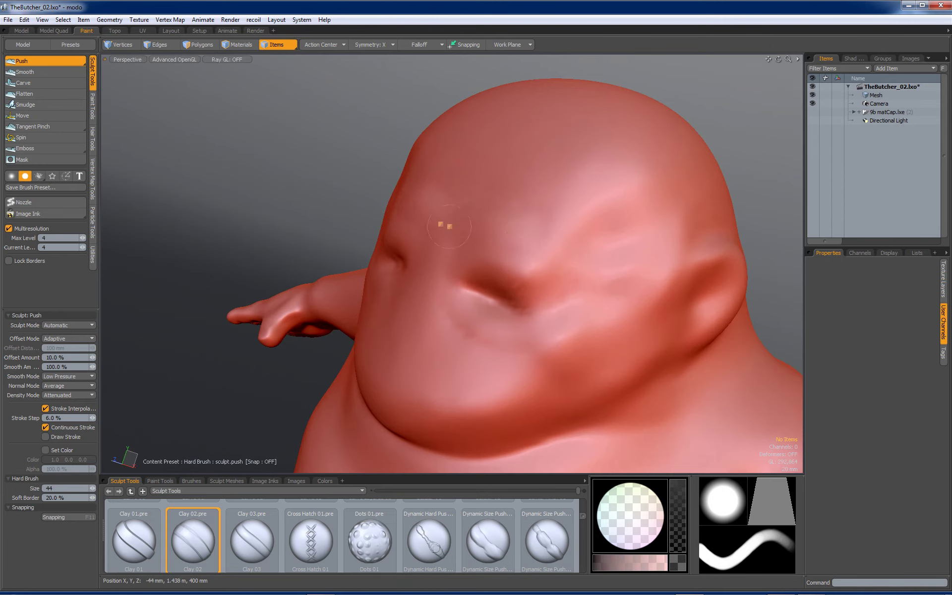
mouse_move(584, 246)
mouse_down()
mouse_move(544, 236)
mouse_move(584, 245)
mouse_move(620, 215)
mouse_up()
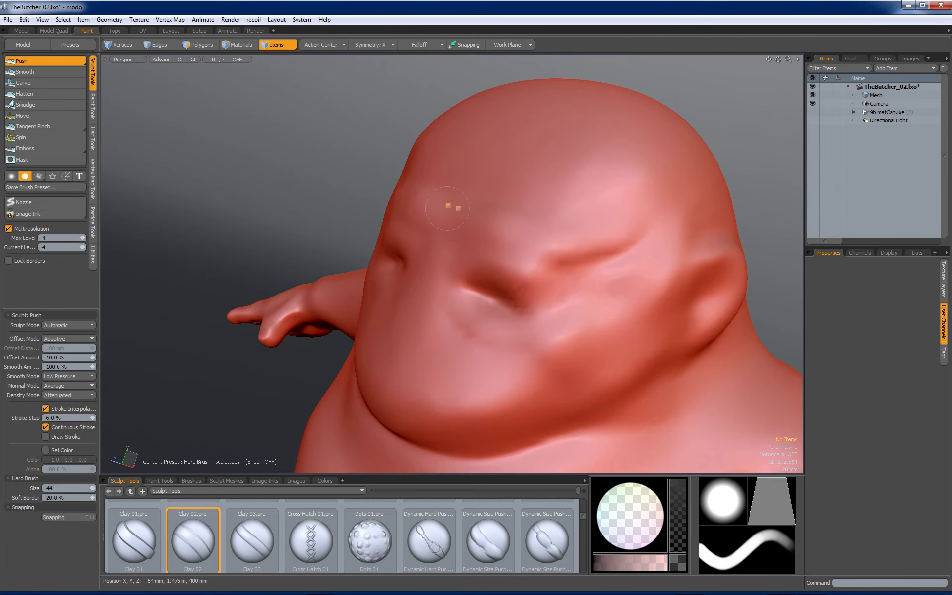
Step: Build up a small nose and define the inner eye sockets with the Push tool at brush size 33
mouse_move(517, 245)
alt+mouse_down()
mouse_move(526, 238)
mouse_move(449, 198)
mouse_move(413, 219)
mouse_move(418, 301)
mouse_move(431, 270)
alt+mouse_up()
right_drag(440, 278, 445, 278)
ctrl+alt+drag(450, 244, 451, 257)
right_drag(451, 257, 441, 258)
mouse_move(453, 276)
mouse_down()
mouse_move(469, 300)
mouse_move(485, 278)
mouse_move(459, 284)
mouse_move(478, 250)
mouse_move(468, 232)
mouse_move(481, 227)
mouse_up()
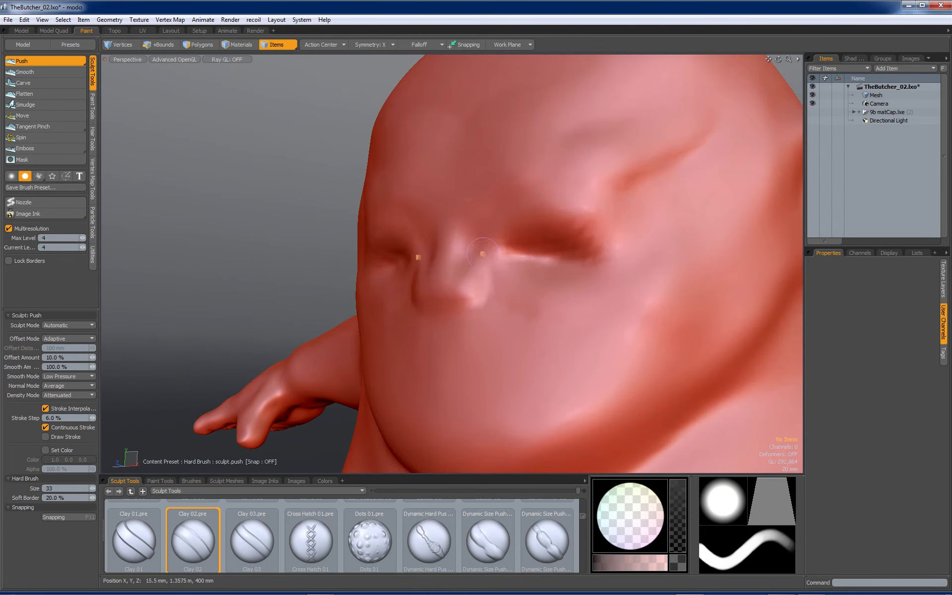
mouse_move(500, 262)
alt+mouse_down()
mouse_move(491, 263)
mouse_move(511, 248)
mouse_move(544, 245)
mouse_move(498, 255)
mouse_move(566, 243)
mouse_move(536, 249)
mouse_move(558, 256)
alt+mouse_up()
Step: Close the floating modelling palette and activate the Push sculpting tool
scroll(562, 258, down, 3)
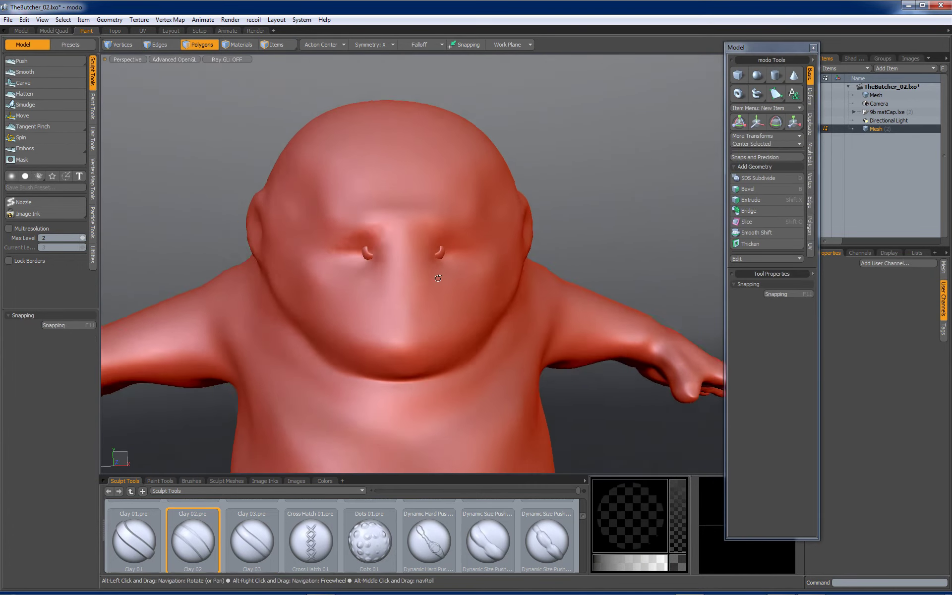
alt+drag(438, 278, 432, 278)
ctrl+alt+drag(433, 278, 516, 271)
click(814, 49)
click(814, 48)
click(22, 61)
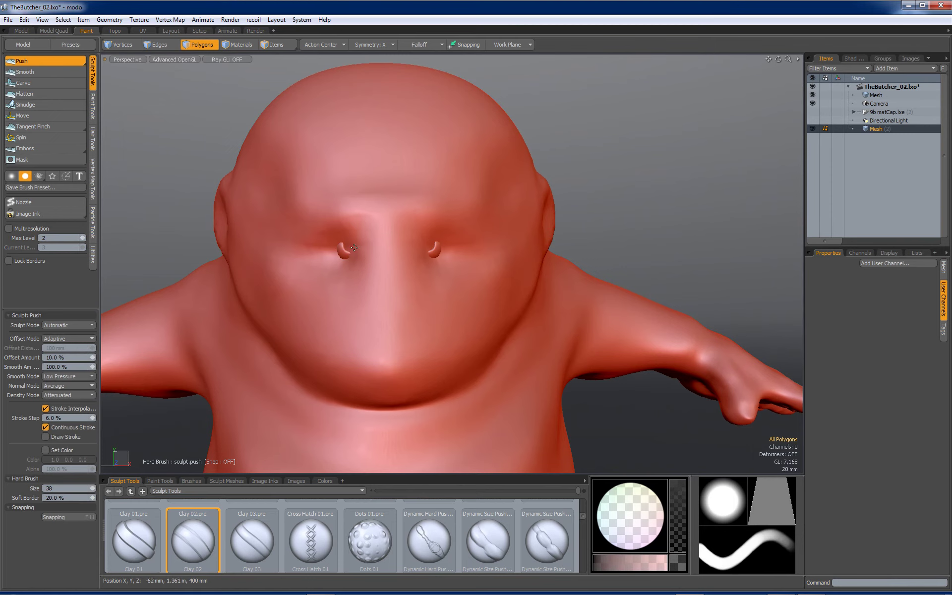
Step: Select the body mesh and pull the eye sockets open around the eyeballs with the Move sculpt tool at size 46
click(35, 115)
right_drag(353, 257, 355, 257)
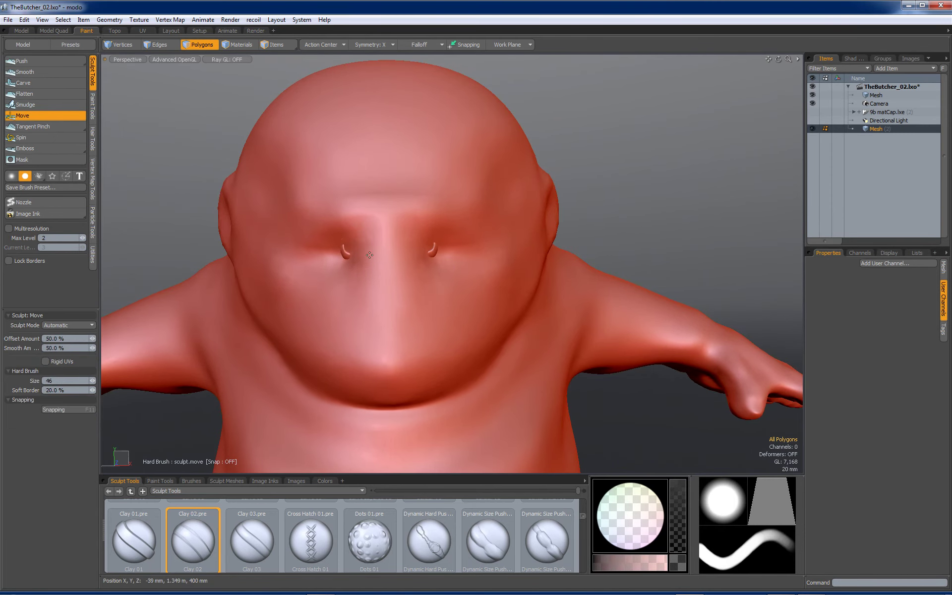
click(883, 94)
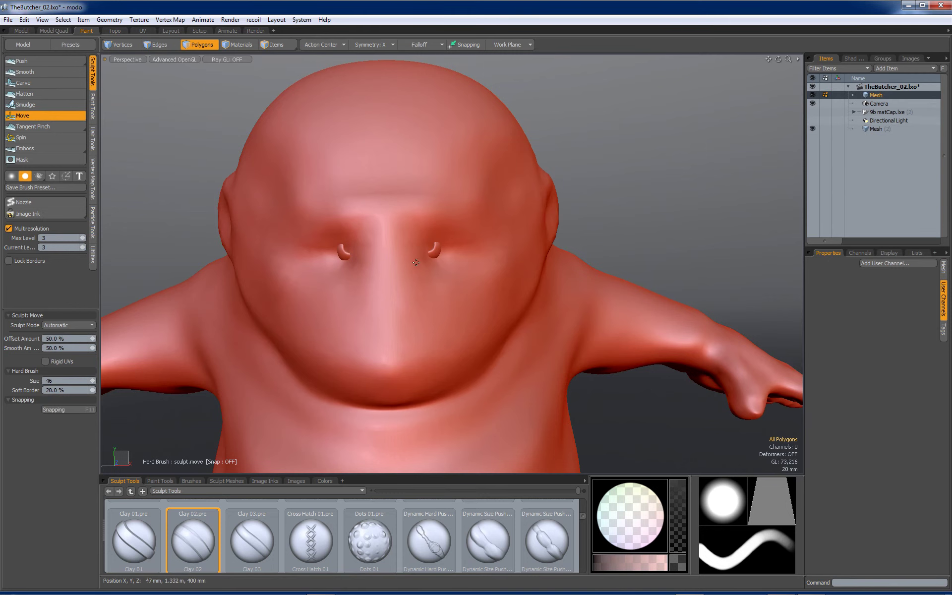
drag(352, 255, 354, 220)
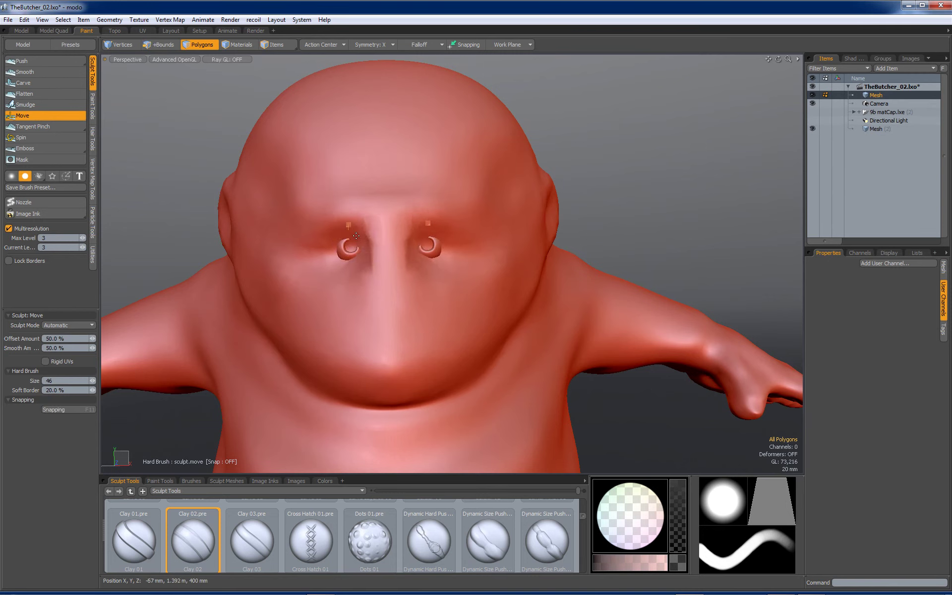
drag(365, 237, 729, 246)
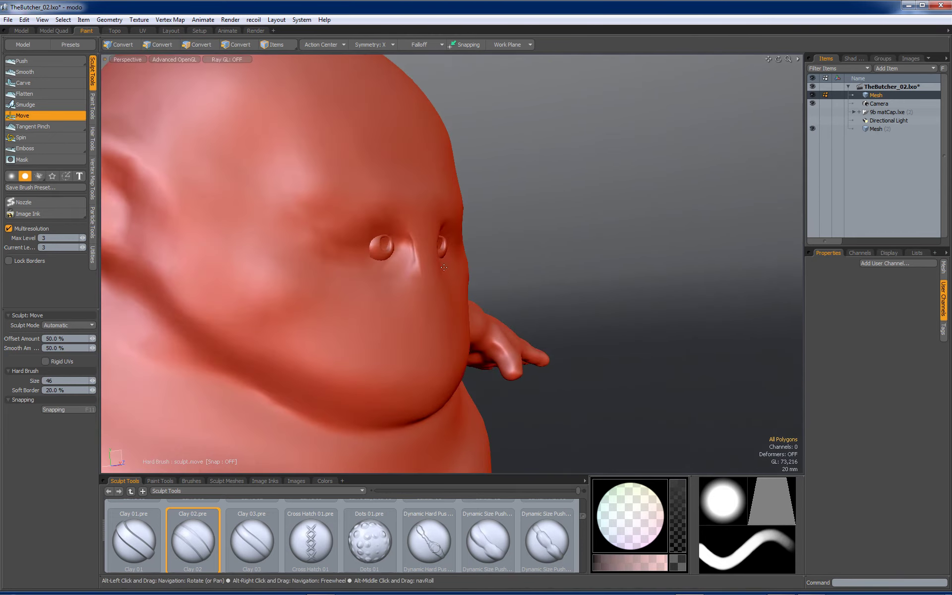
Step: Raise the body's maximum multiresolution level to 4 and reshape the inner eye sockets with the Move tool at size 69
click(85, 238)
alt+drag(466, 251, 312, 248)
alt+drag(416, 255, 429, 252)
right_drag(429, 252, 441, 252)
mouse_move(426, 252)
mouse_down()
mouse_move(296, 281)
mouse_move(244, 279)
mouse_up()
Step: Sculpt the areas between the eyes and nose bridge using the Push tool with the smooth brush at size 32
click(56, 61)
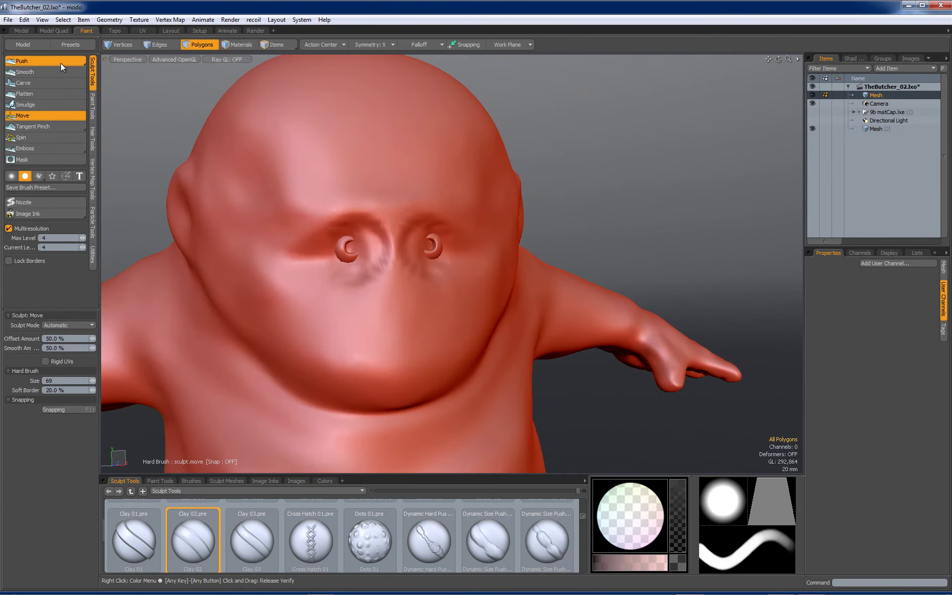
alt+drag(392, 252, 375, 251)
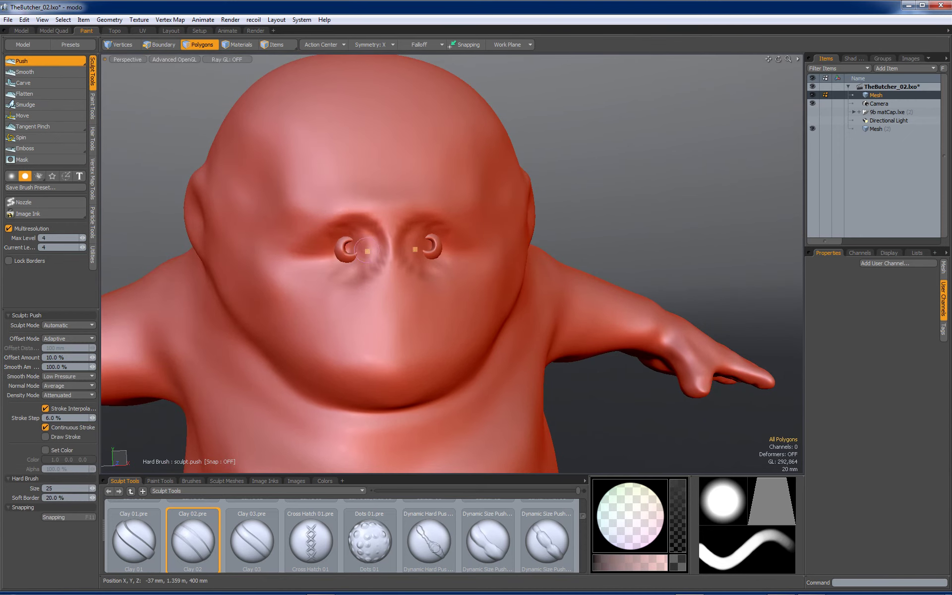
click(10, 174)
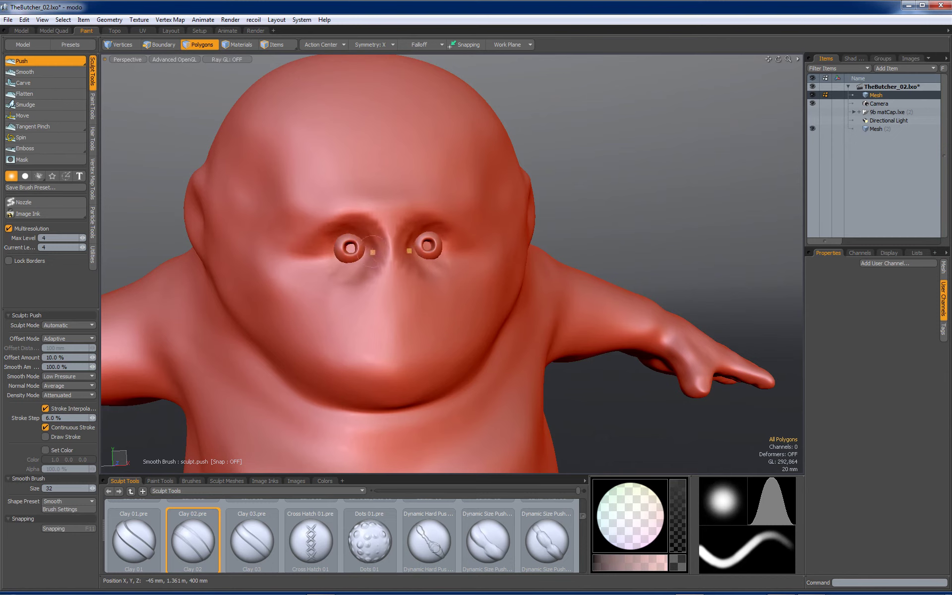
mouse_move(383, 239)
mouse_down()
mouse_move(337, 229)
mouse_move(358, 251)
mouse_up()
scroll(348, 244, up, 5)
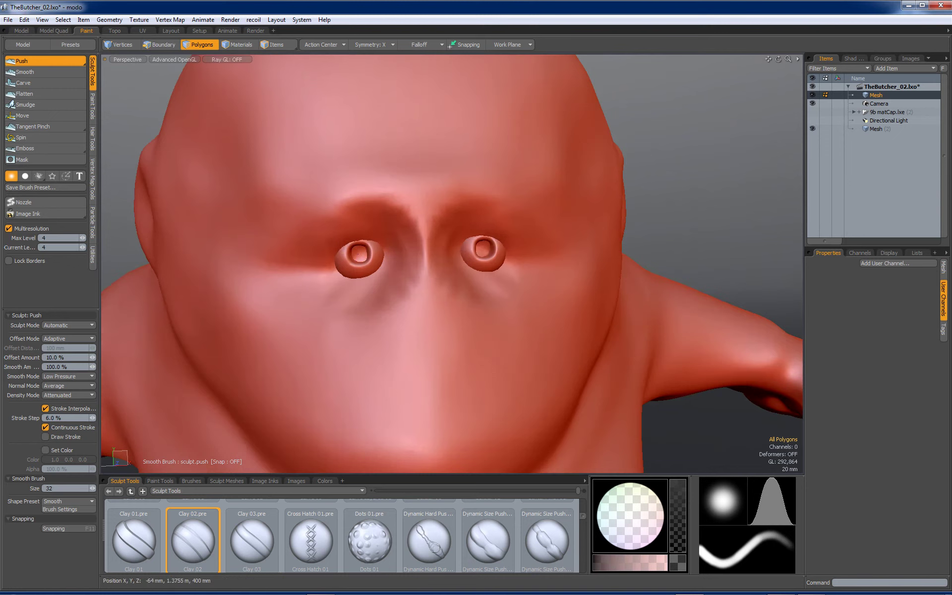
Step: Sculpt the upper eyelids and brow ridges above the eyes with the Push tool
right_drag(345, 247, 351, 246)
drag(332, 229, 307, 255)
mouse_move(367, 229)
mouse_down()
mouse_move(323, 224)
mouse_move(338, 204)
mouse_move(314, 196)
mouse_up()
mouse_move(384, 208)
mouse_down()
mouse_move(314, 189)
mouse_move(342, 186)
mouse_move(334, 173)
mouse_move(310, 176)
mouse_up()
mouse_move(328, 173)
mouse_down()
mouse_move(378, 178)
mouse_move(398, 208)
mouse_move(345, 173)
mouse_up()
Step: Build up the inner brows and nose, and carve in the outer eye corners with the Push tool
alt+drag(377, 204, 333, 194)
drag(402, 224, 403, 200)
mouse_move(414, 271)
alt+mouse_down()
mouse_move(683, 196)
mouse_move(397, 278)
mouse_move(384, 295)
mouse_move(317, 293)
alt+mouse_up()
mouse_move(382, 273)
mouse_down()
mouse_move(367, 299)
mouse_move(308, 301)
mouse_move(358, 284)
mouse_move(487, 269)
mouse_move(389, 278)
mouse_move(368, 296)
mouse_move(426, 291)
mouse_move(417, 292)
mouse_move(504, 266)
mouse_move(371, 292)
mouse_move(380, 285)
mouse_up()
scroll(379, 290, down, 2)
scroll(364, 234, up, 3)
ctrl+drag(343, 232, 318, 246)
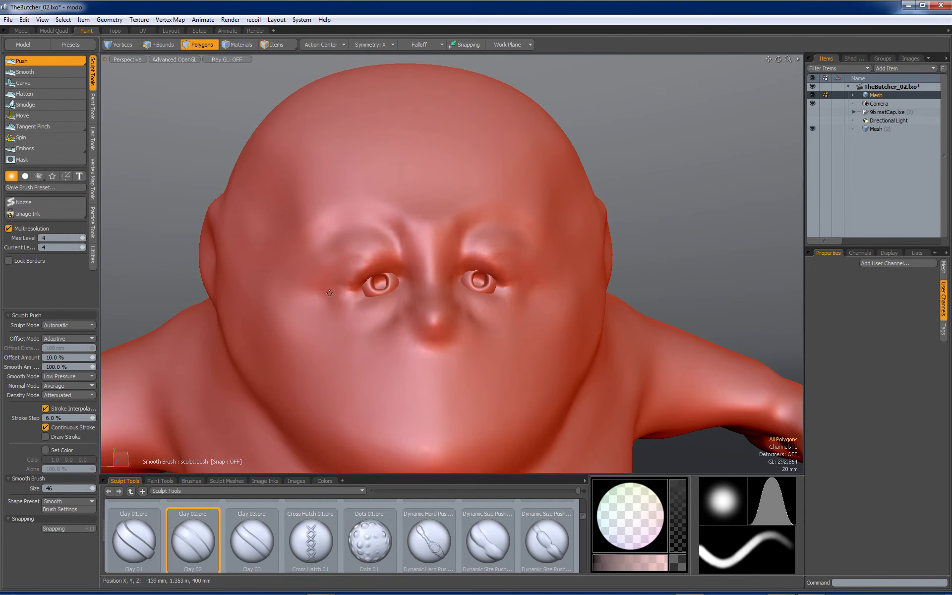
Step: Sculpt the lower eyelids and bags under the eyes with the Push tool at brush size 46
alt+drag(356, 239, 467, 274)
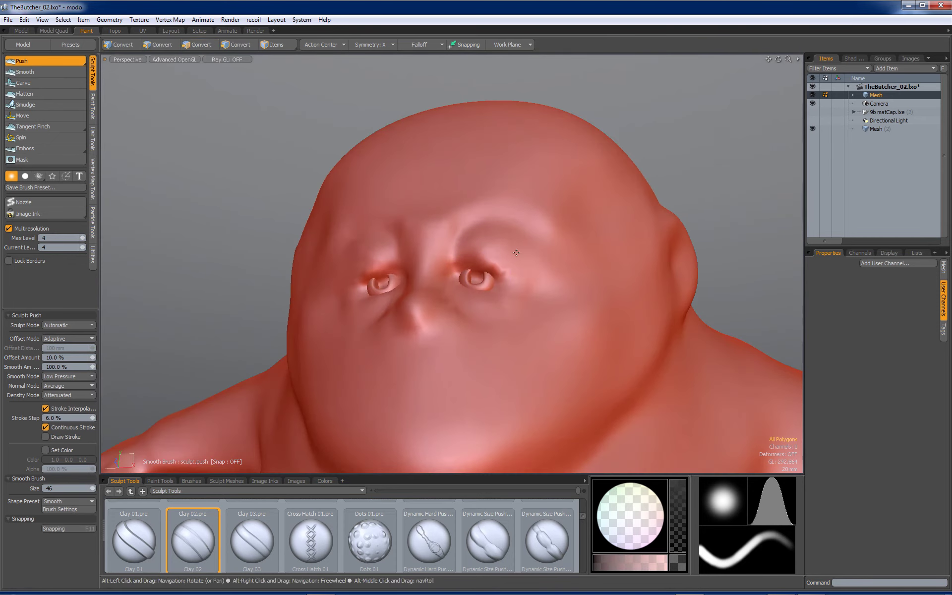
mouse_move(467, 276)
alt+mouse_down()
mouse_move(487, 275)
mouse_move(474, 301)
mouse_move(519, 287)
mouse_move(480, 283)
alt+mouse_up()
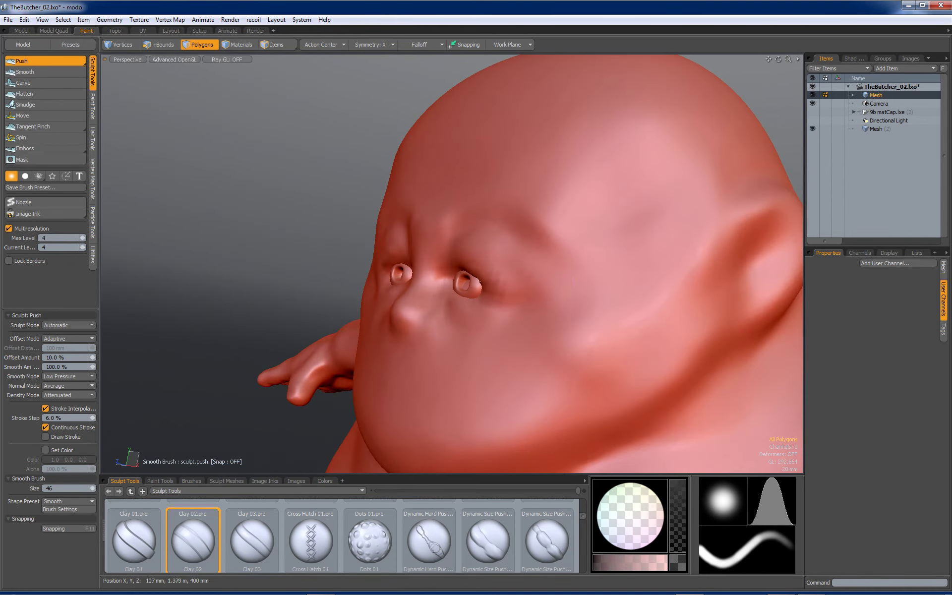
mouse_move(547, 283)
alt+mouse_down()
mouse_move(546, 271)
mouse_move(536, 273)
alt+mouse_up()
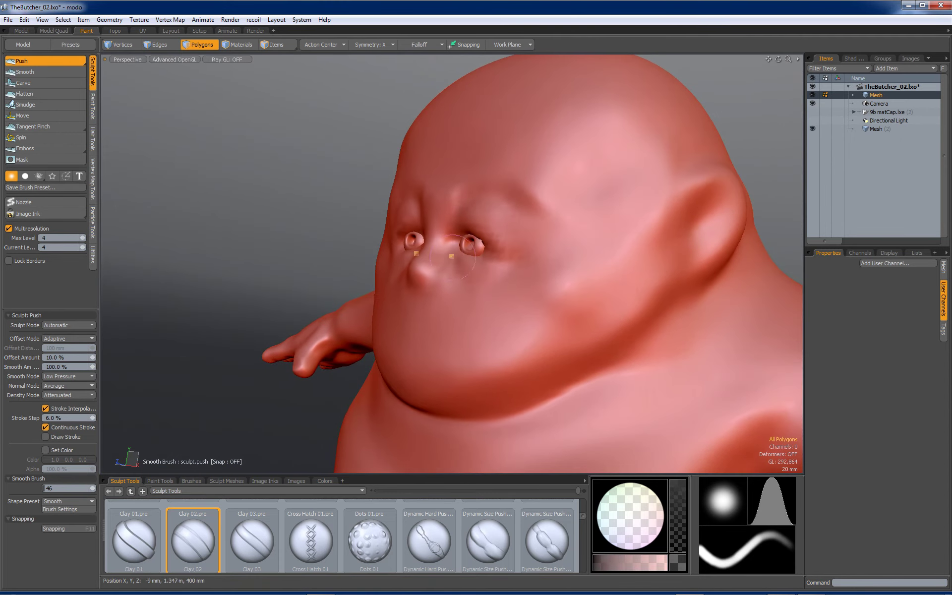
drag(458, 263, 492, 279)
alt+drag(511, 287, 551, 298)
ctrl+alt+drag(551, 298, 582, 298)
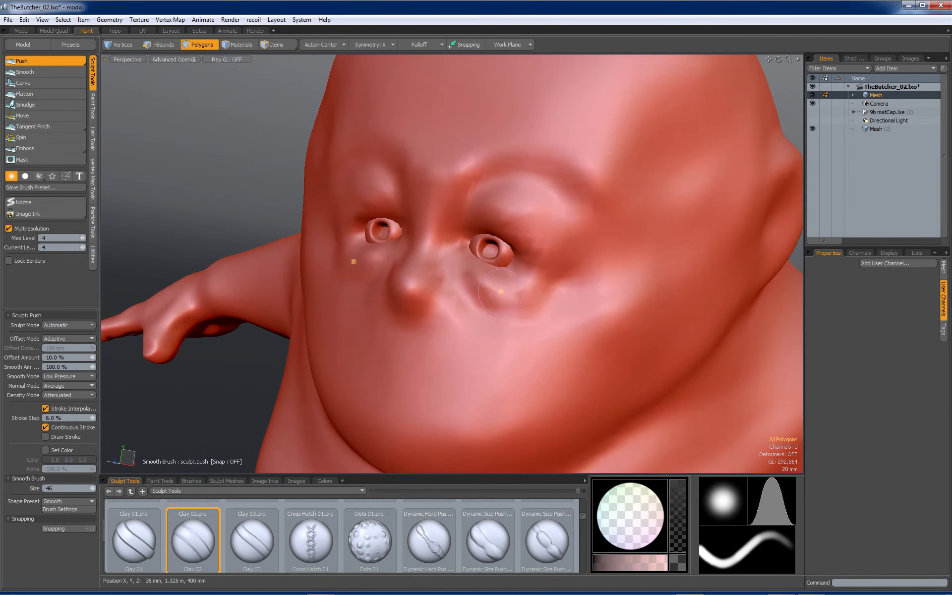
alt+drag(469, 276, 424, 214)
mouse_move(459, 247)
alt+mouse_down()
mouse_move(441, 239)
mouse_move(385, 336)
mouse_move(343, 330)
alt+mouse_up()
alt+drag(447, 298, 597, 293)
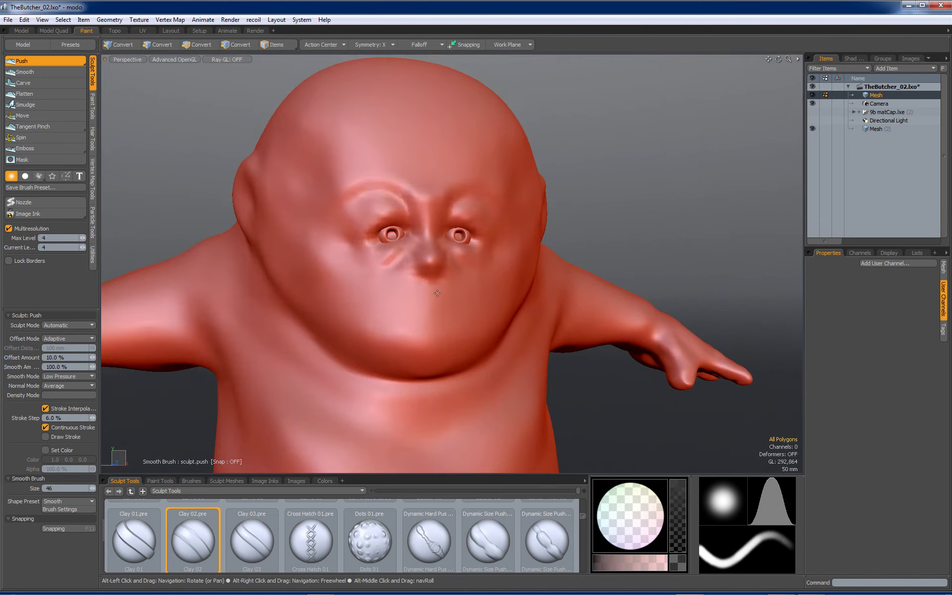
Step: Sculpt and smooth the lips below the nose with the Push tool at brush size 33
scroll(435, 296, up, 3)
right_drag(443, 292, 444, 293)
mouse_move(416, 301)
mouse_down()
mouse_move(426, 297)
mouse_move(373, 322)
mouse_up()
shift+drag(487, 306, 415, 318)
alt+drag(471, 292, 415, 300)
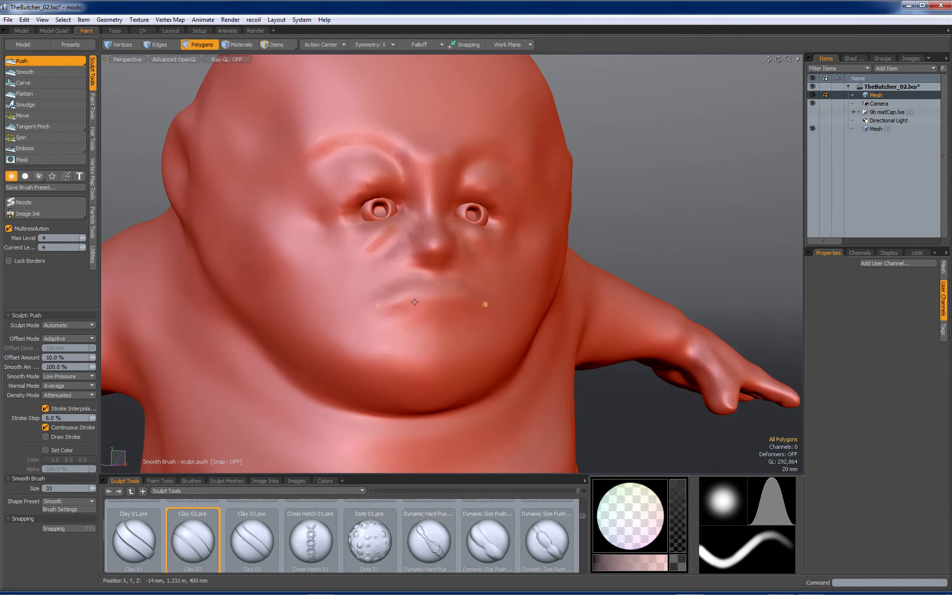
Step: Shape the cheeks below the eyes with the Push tool at brush size 53
right_drag(346, 266, 353, 256)
drag(352, 249, 338, 265)
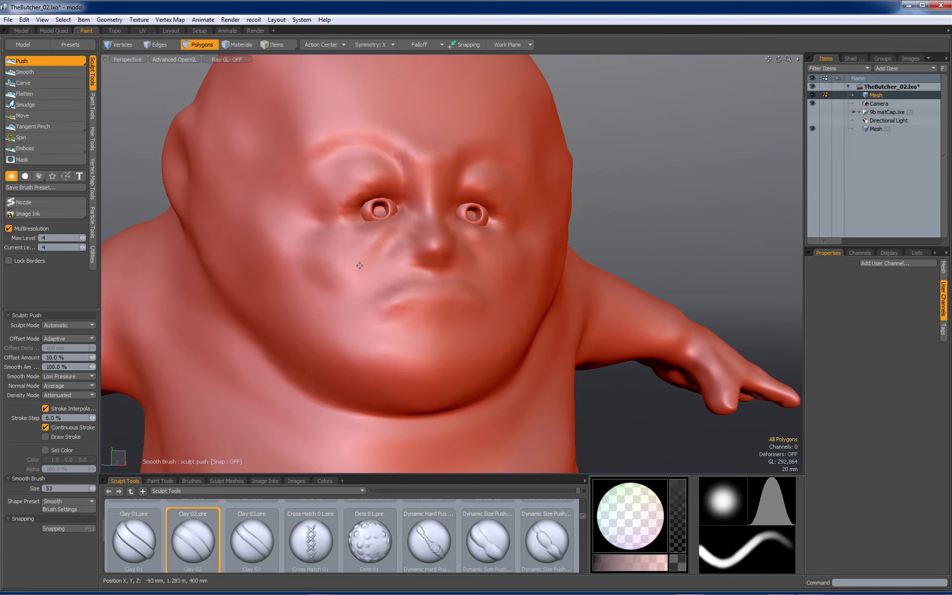
alt+drag(362, 235, 298, 243)
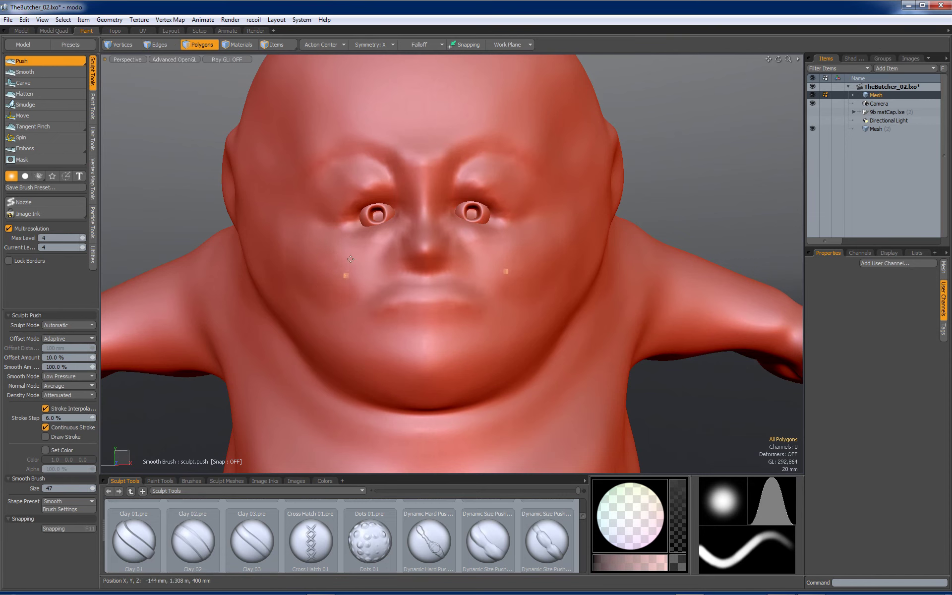
Step: Shape the upper lip and mouth line below the nose with the Push tool at brush size 40
mouse_move(379, 237)
alt+mouse_down()
mouse_move(426, 254)
mouse_move(362, 254)
mouse_move(393, 245)
mouse_move(354, 254)
mouse_move(378, 260)
alt+mouse_up()
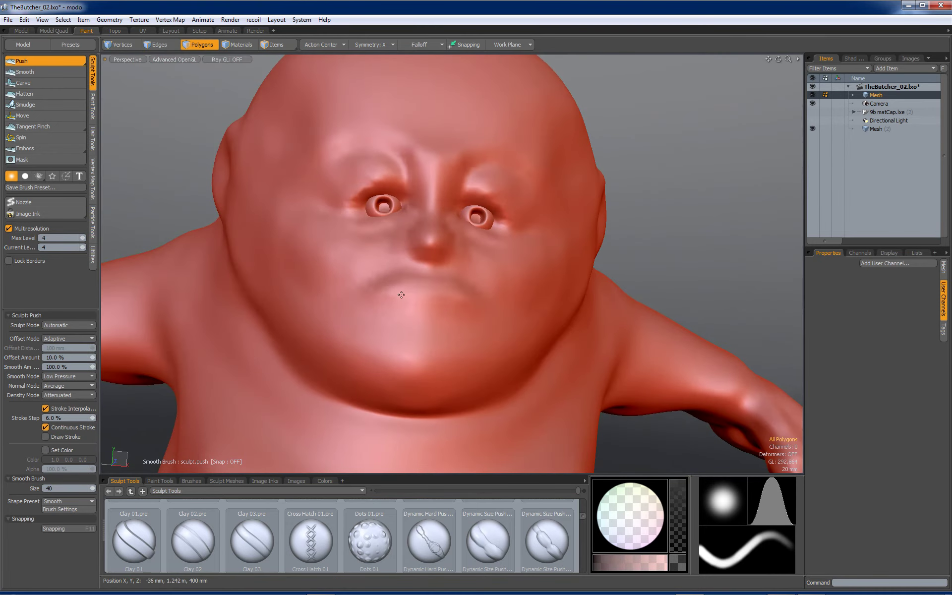
drag(448, 292, 389, 290)
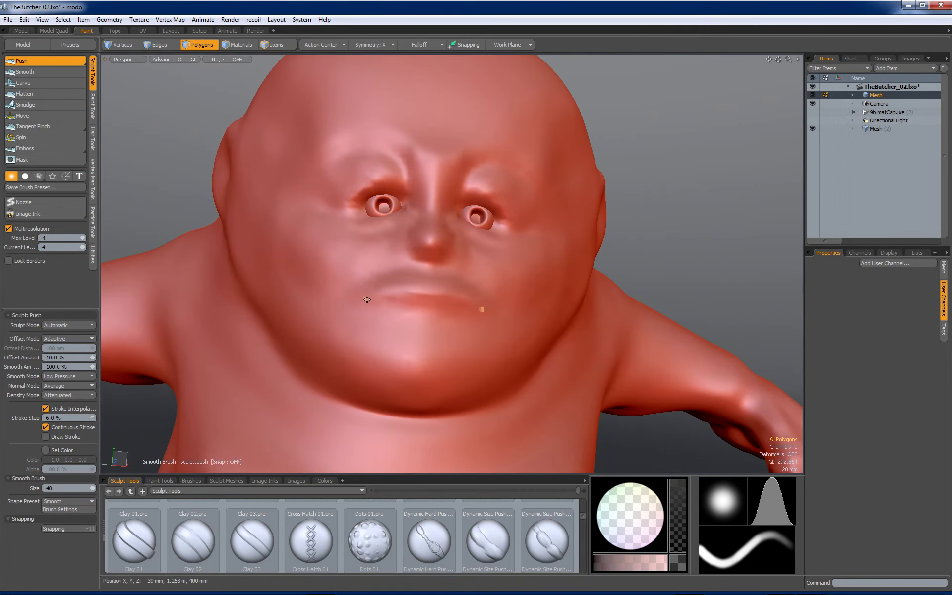
mouse_move(354, 273)
alt+mouse_down()
mouse_move(366, 284)
mouse_move(340, 272)
mouse_move(384, 272)
mouse_move(325, 270)
mouse_move(350, 286)
mouse_move(345, 298)
mouse_move(359, 312)
mouse_move(363, 301)
alt+mouse_up()
scroll(420, 271, up, 3)
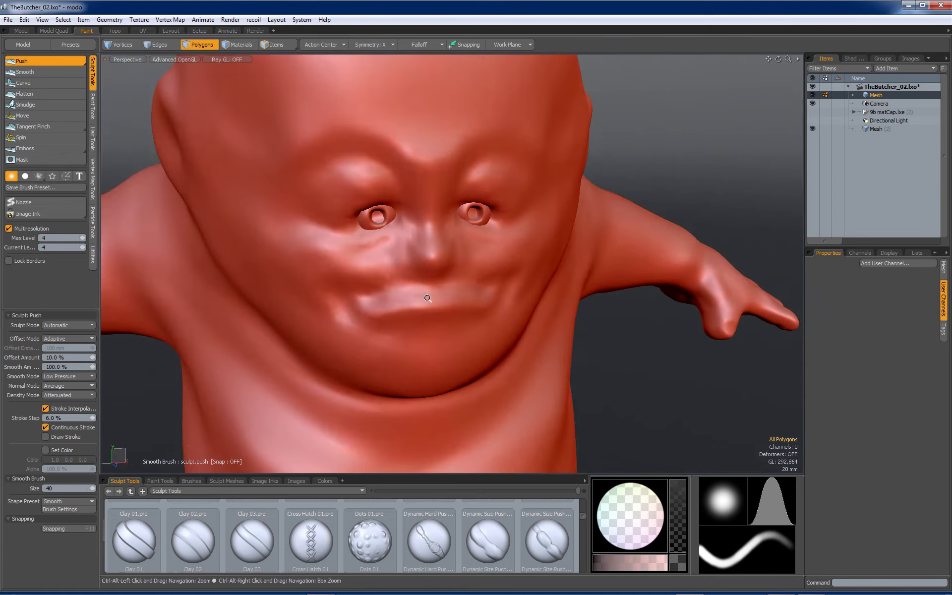
Step: Define the upper lip's edge at brush size 26 and sculpt creases beside the mouth corners at size 30 with the Push tool
right_drag(422, 284, 420, 285)
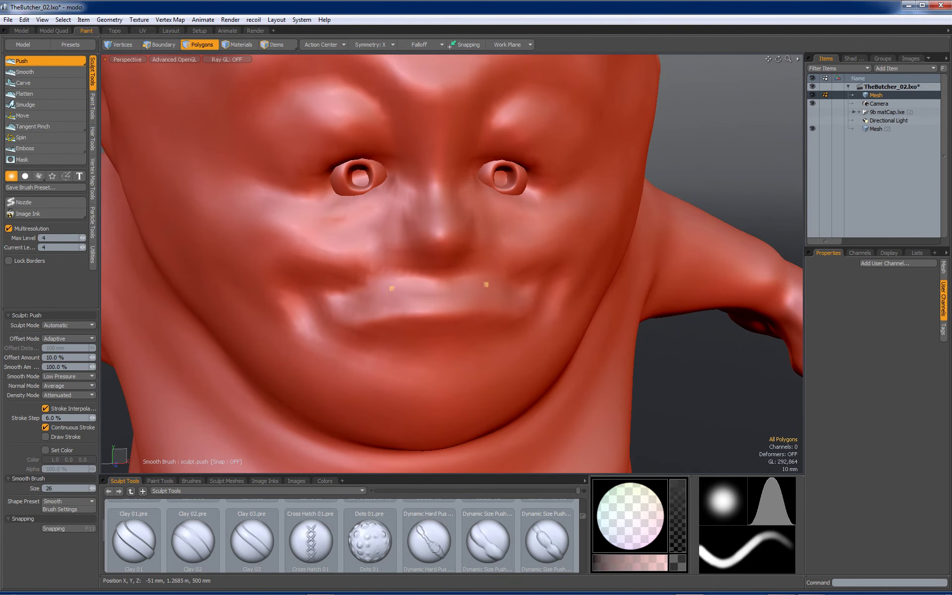
mouse_move(398, 287)
ctrl+mouse_down()
mouse_move(371, 289)
mouse_move(427, 282)
ctrl+mouse_up()
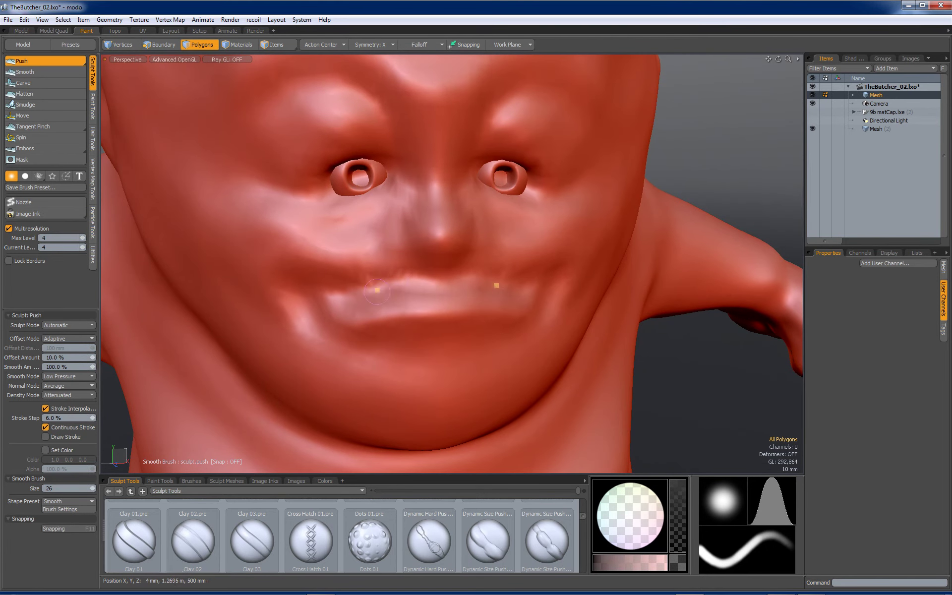
mouse_move(345, 284)
alt+mouse_down()
mouse_move(316, 317)
mouse_move(283, 298)
alt+mouse_up()
mouse_move(317, 293)
alt+mouse_down()
mouse_move(332, 280)
mouse_move(407, 278)
mouse_move(352, 274)
mouse_move(361, 302)
mouse_move(323, 312)
mouse_move(334, 295)
mouse_move(435, 292)
alt+mouse_up()
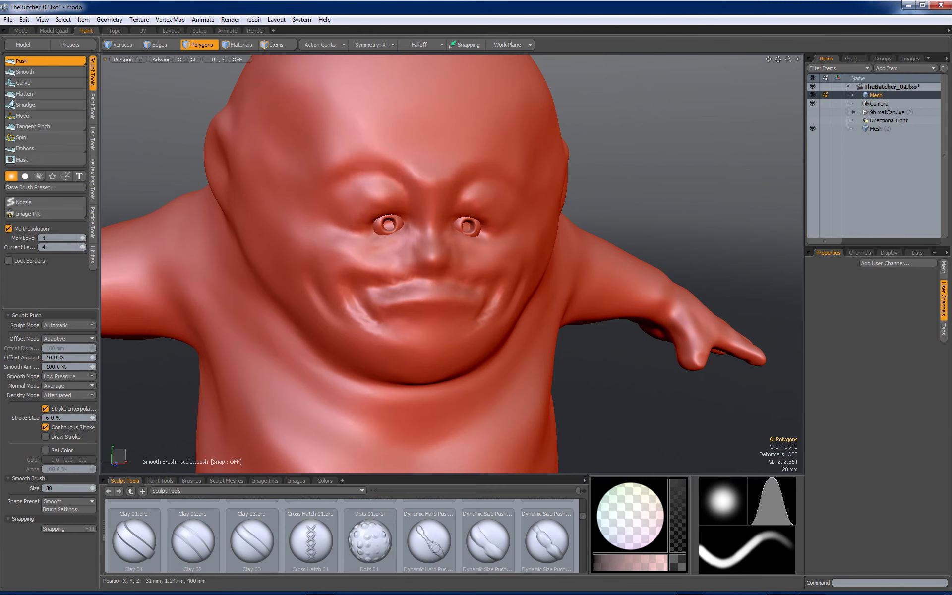
Step: Carve the smile folds running from the nose across the cheeks with the Push tool at brush size 30
alt+drag(418, 297, 385, 293)
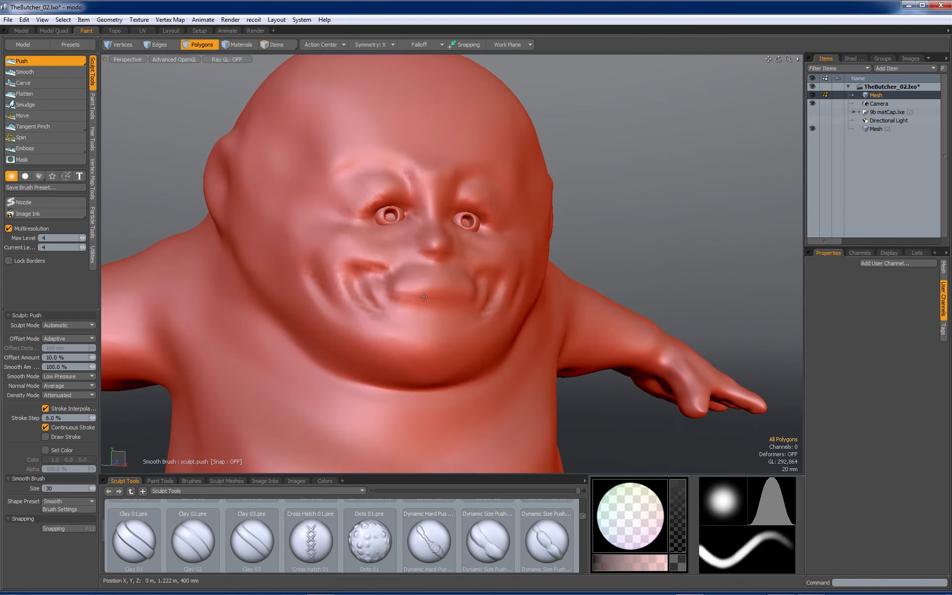
drag(380, 268, 399, 254)
scroll(421, 234, up, 4)
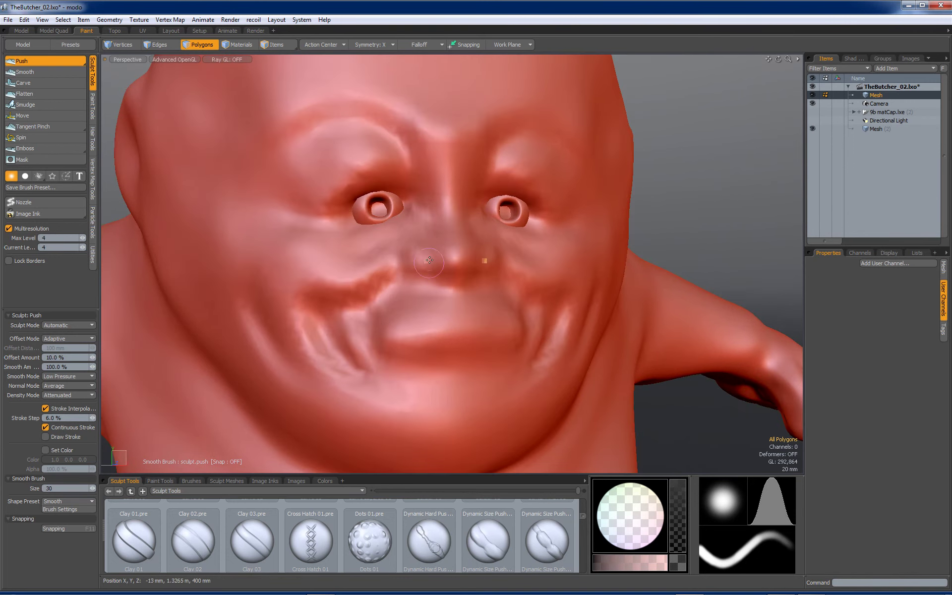
mouse_move(426, 257)
alt+mouse_down()
mouse_move(497, 280)
mouse_move(491, 290)
mouse_move(522, 313)
mouse_move(493, 323)
mouse_move(459, 370)
mouse_move(463, 344)
alt+mouse_up()
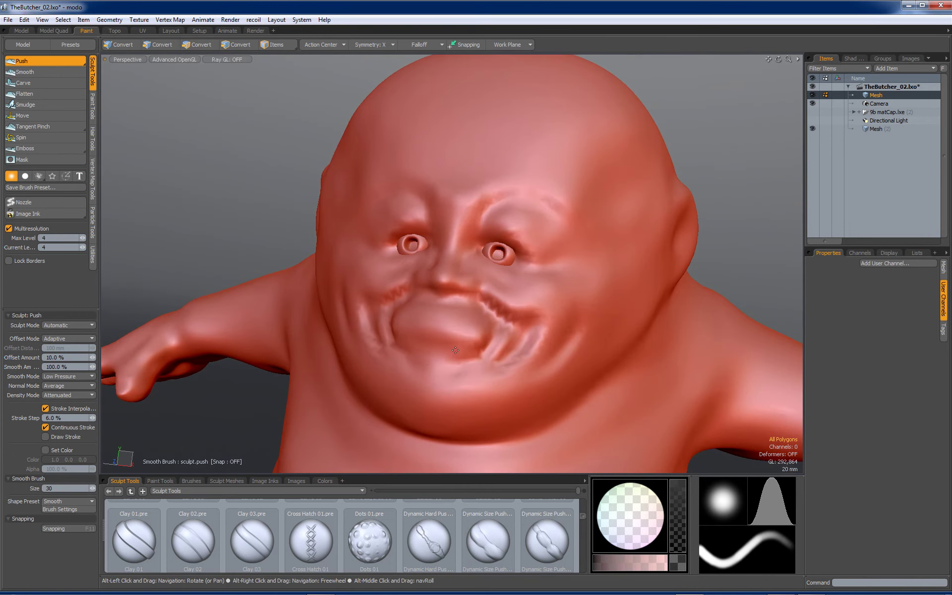
Step: Sculpt the mouth bulge and the folds around the chin with the Push tool, and raise the multiresolution level to 5
ctrl+drag(410, 389, 481, 401)
mouse_move(415, 412)
mouse_down()
mouse_move(455, 419)
mouse_move(357, 317)
mouse_up()
mouse_move(421, 325)
alt+mouse_down()
mouse_move(486, 300)
mouse_move(479, 298)
alt+mouse_up()
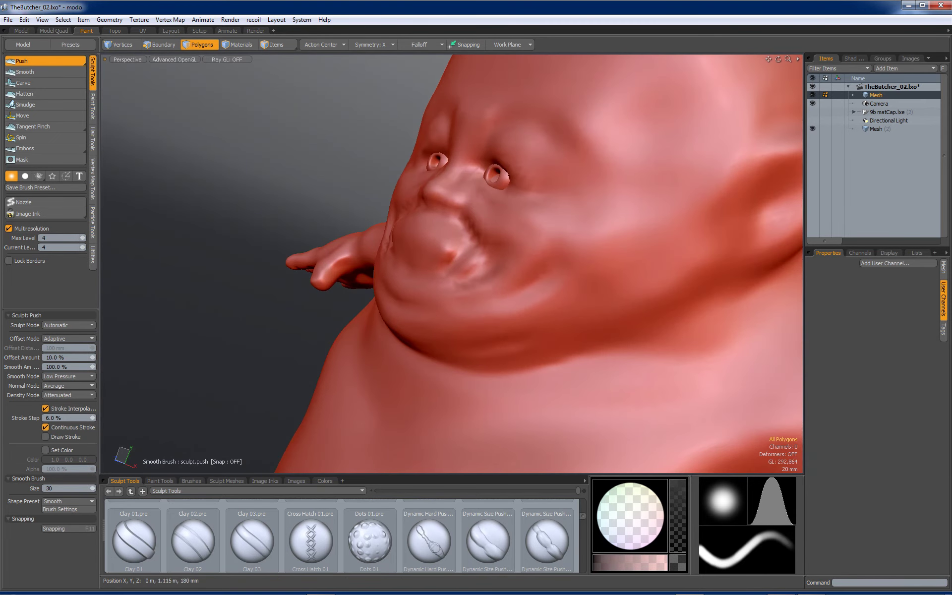
mouse_move(585, 283)
alt+mouse_down()
mouse_move(503, 236)
mouse_move(751, 246)
alt+mouse_up()
mouse_move(521, 261)
alt+mouse_down()
mouse_move(564, 287)
mouse_move(519, 230)
mouse_move(397, 235)
alt+mouse_up()
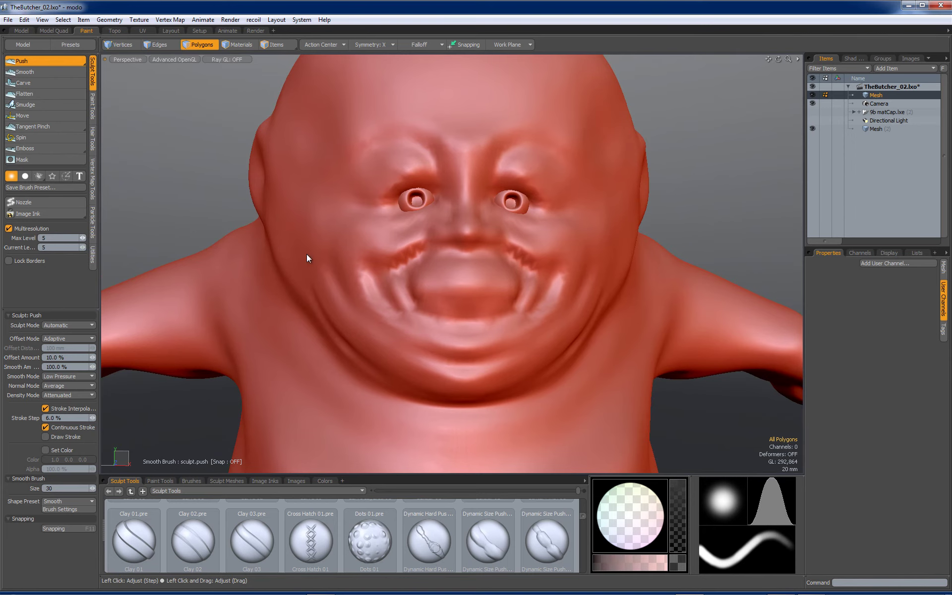
Step: Refine the sides of the nose and the smile folds beside it with the Push tool at brush size 26
ctrl+alt+drag(428, 239, 471, 243)
right_drag(416, 267, 417, 267)
mouse_move(413, 248)
alt+mouse_down()
mouse_move(460, 244)
mouse_move(481, 224)
mouse_move(459, 235)
alt+mouse_up()
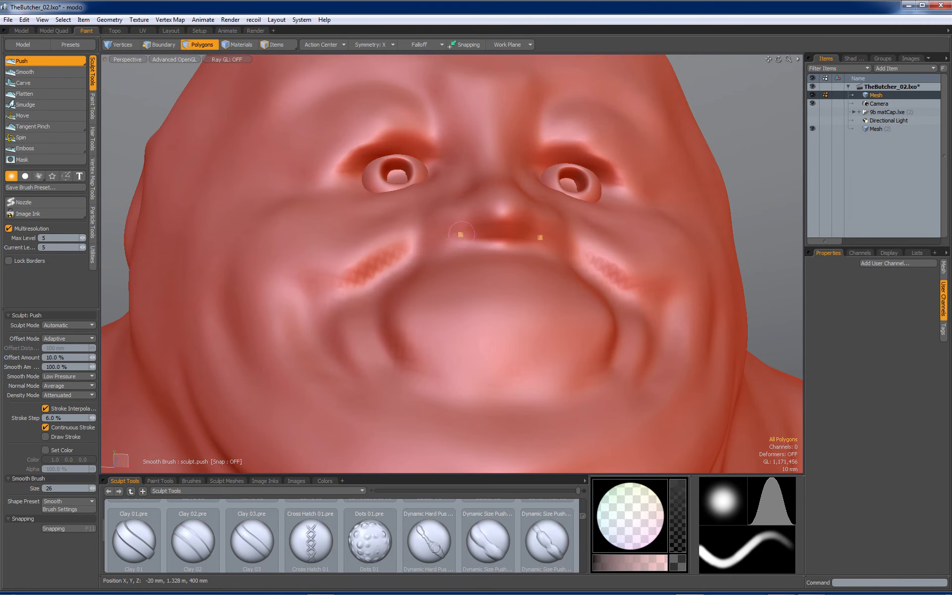
mouse_move(465, 232)
mouse_down()
mouse_move(448, 240)
mouse_move(471, 193)
mouse_move(380, 255)
mouse_move(389, 251)
mouse_up()
right_drag(389, 252, 393, 251)
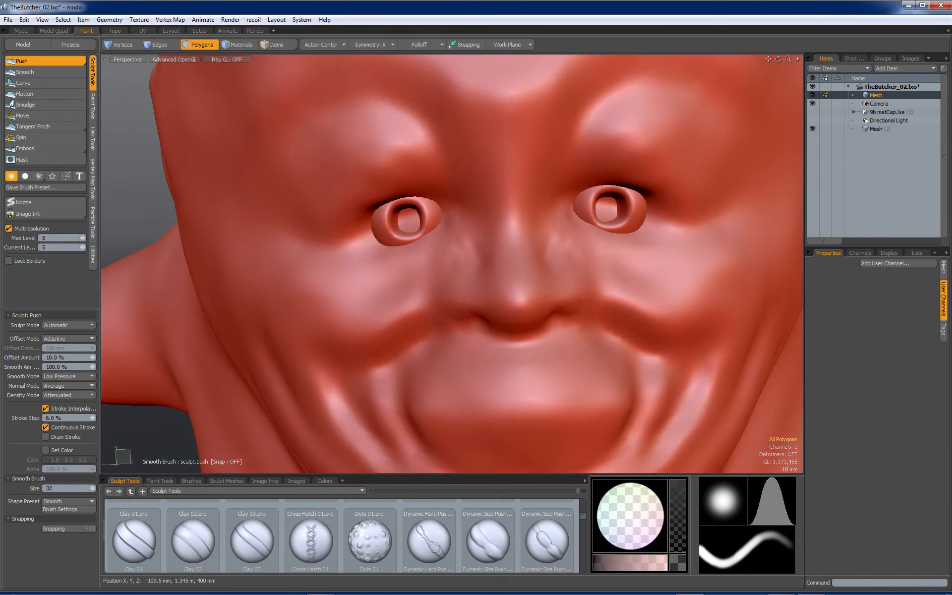
Step: Sculpt the bags and fine creases under the eyes with the Push tool at brush size 32
drag(359, 244, 409, 253)
mouse_move(417, 248)
alt+mouse_down()
mouse_move(479, 228)
mouse_move(445, 236)
alt+mouse_up()
mouse_move(351, 258)
ctrl+mouse_down()
mouse_move(422, 260)
mouse_move(448, 238)
mouse_move(378, 258)
mouse_move(393, 279)
mouse_move(430, 247)
mouse_move(377, 258)
ctrl+mouse_up()
mouse_move(377, 258)
ctrl+alt+mouse_down()
mouse_move(342, 258)
mouse_move(372, 257)
ctrl+alt+mouse_up()
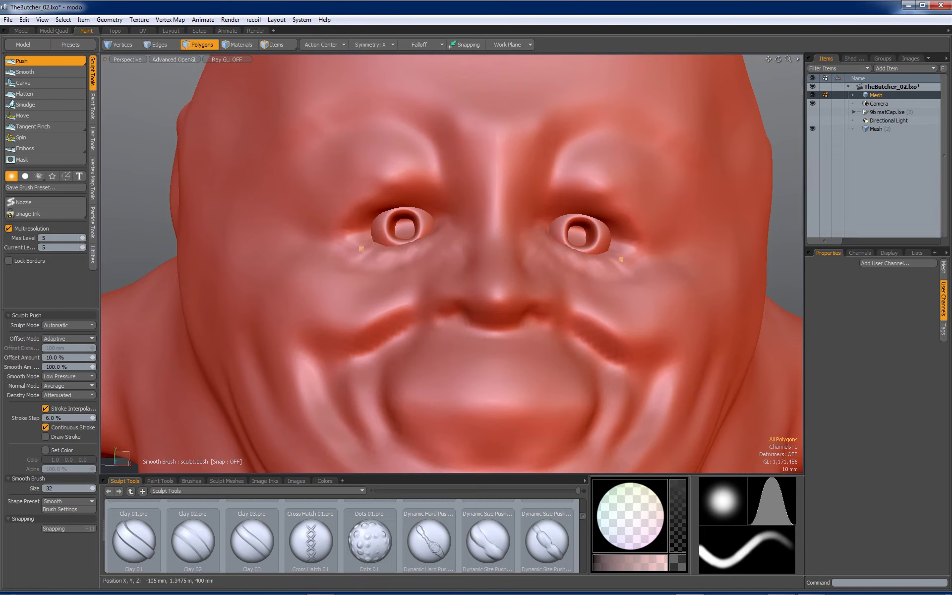
alt+drag(368, 250, 382, 256)
alt+drag(433, 232, 376, 246)
mouse_move(377, 246)
ctrl+alt+mouse_down()
mouse_move(298, 252)
mouse_move(330, 252)
ctrl+alt+mouse_up()
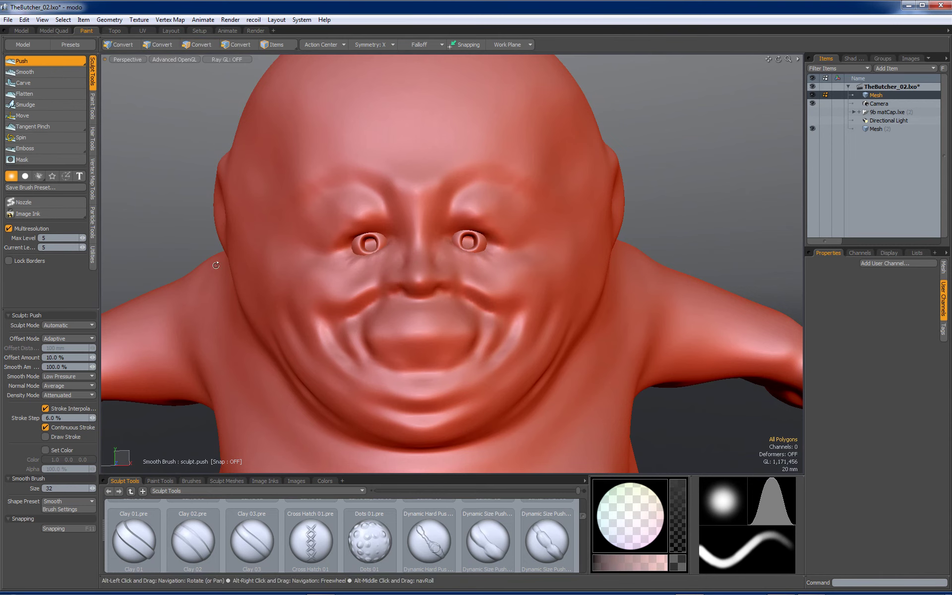
Step: Carve the upper lip's contour and the nostril area with the Push tool at brush size 32
alt+drag(444, 275, 474, 270)
alt+drag(473, 269, 523, 266)
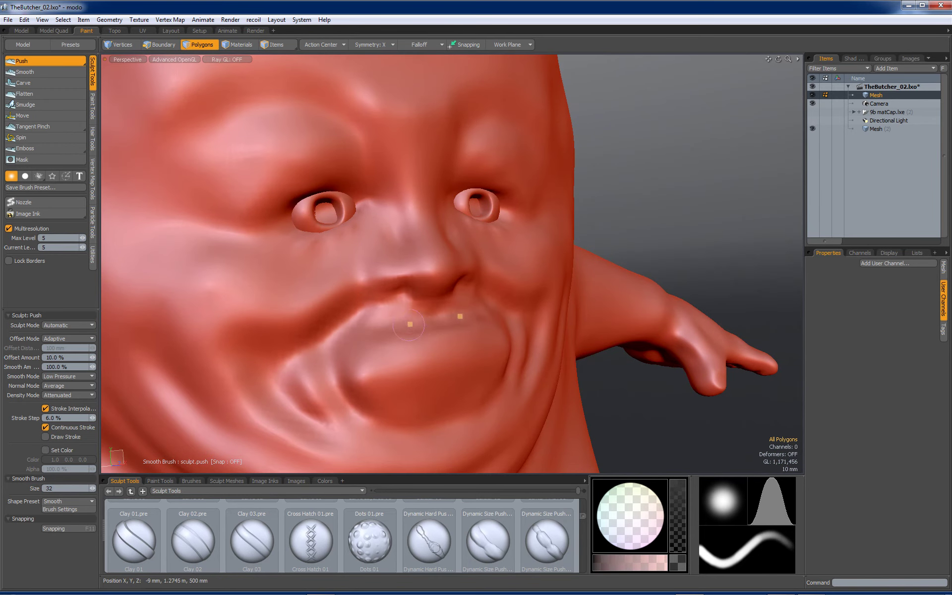
mouse_move(355, 349)
ctrl+mouse_down()
mouse_move(349, 354)
mouse_move(373, 366)
mouse_move(385, 397)
mouse_move(339, 298)
mouse_move(297, 299)
ctrl+mouse_up()
mouse_move(298, 299)
alt+mouse_down()
mouse_move(253, 298)
mouse_move(318, 299)
alt+mouse_up()
mouse_move(445, 303)
ctrl+mouse_down()
mouse_move(417, 286)
mouse_move(422, 273)
ctrl+mouse_up()
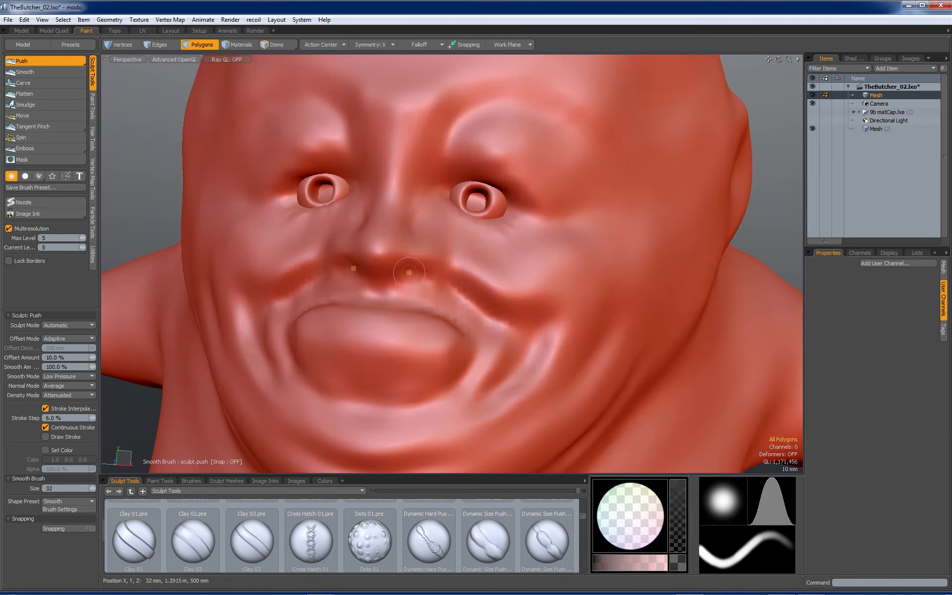
Step: Reshape the nostrils and nose wings with the Move tool at brush size 70
click(43, 115)
right_drag(435, 280, 417, 271)
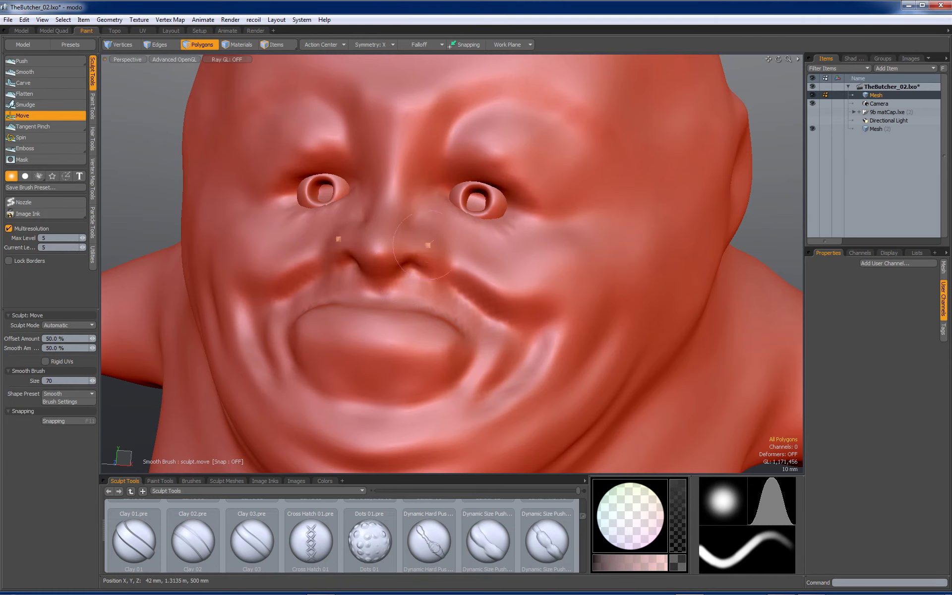
alt+drag(442, 281, 458, 281)
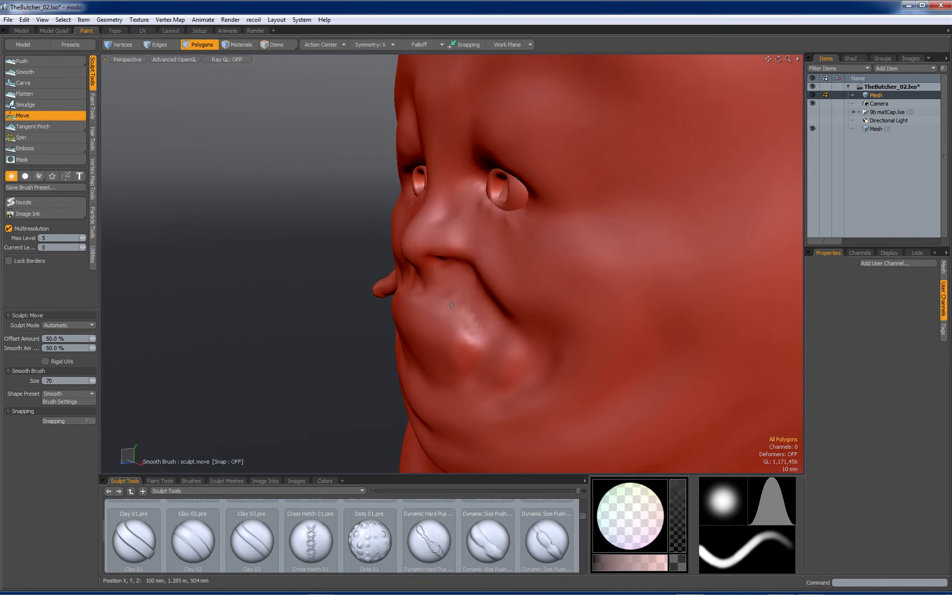
Step: Reshape the mouth and lips in profile and from the front with the Move tool at brush sizes 126 and 52
alt+drag(434, 326, 397, 325)
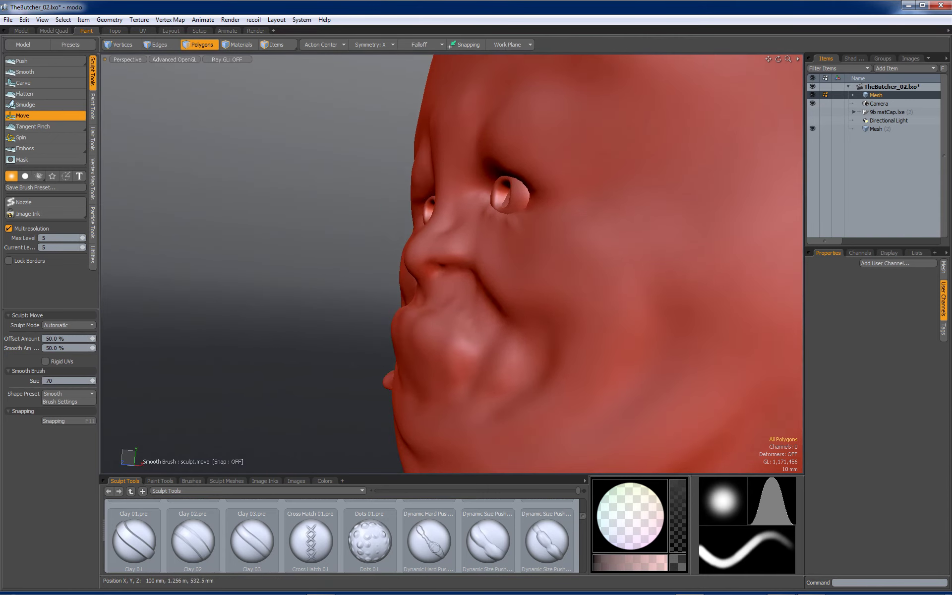
mouse_move(403, 329)
alt+mouse_down()
mouse_move(530, 223)
mouse_move(410, 339)
alt+mouse_up()
right_drag(409, 327, 415, 338)
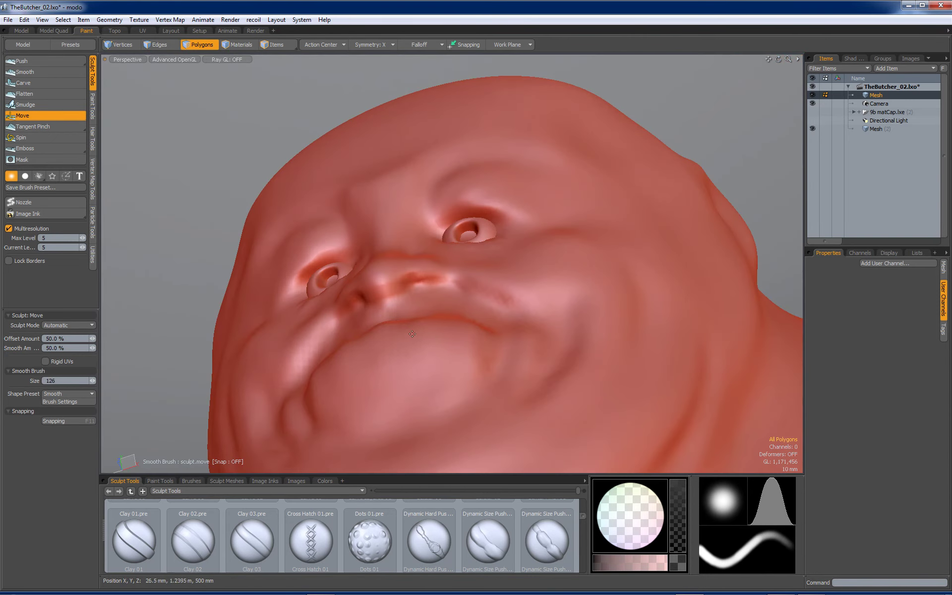
ctrl+alt+drag(454, 338, 397, 342)
alt+drag(397, 342, 481, 372)
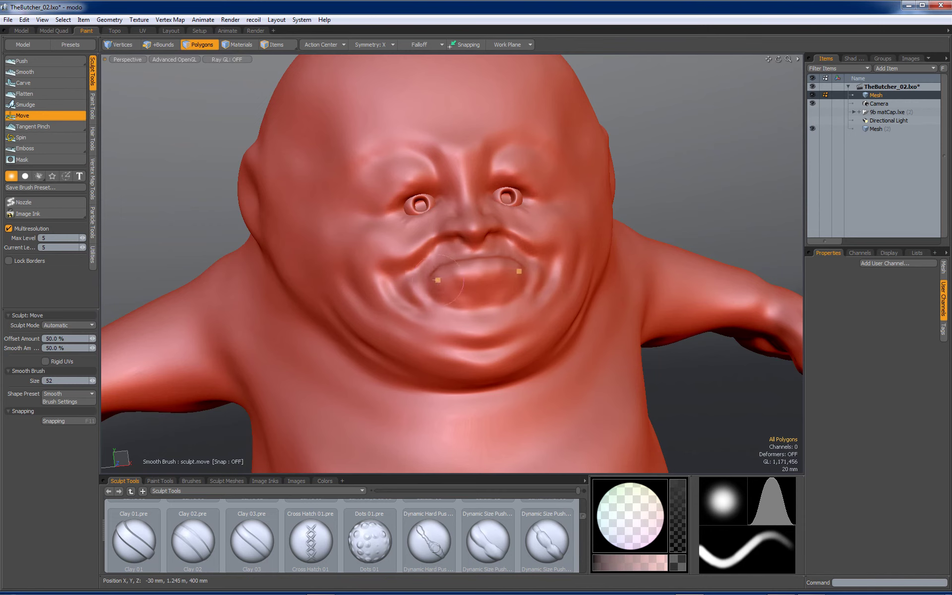
mouse_move(476, 300)
alt+mouse_down()
mouse_move(437, 298)
mouse_move(441, 328)
mouse_move(417, 325)
mouse_move(476, 293)
alt+mouse_up()
ctrl+alt+drag(476, 293, 513, 283)
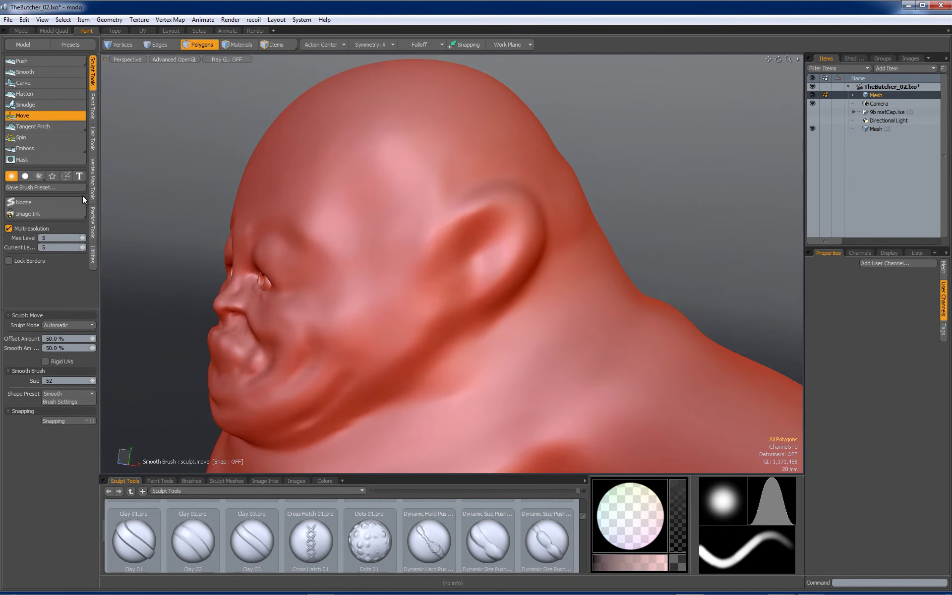
Step: Lower the current multiresolution level to 3 and rough out the ear's hollow and upper rim with the Push tool at brush size 33
click(81, 247)
click(81, 247)
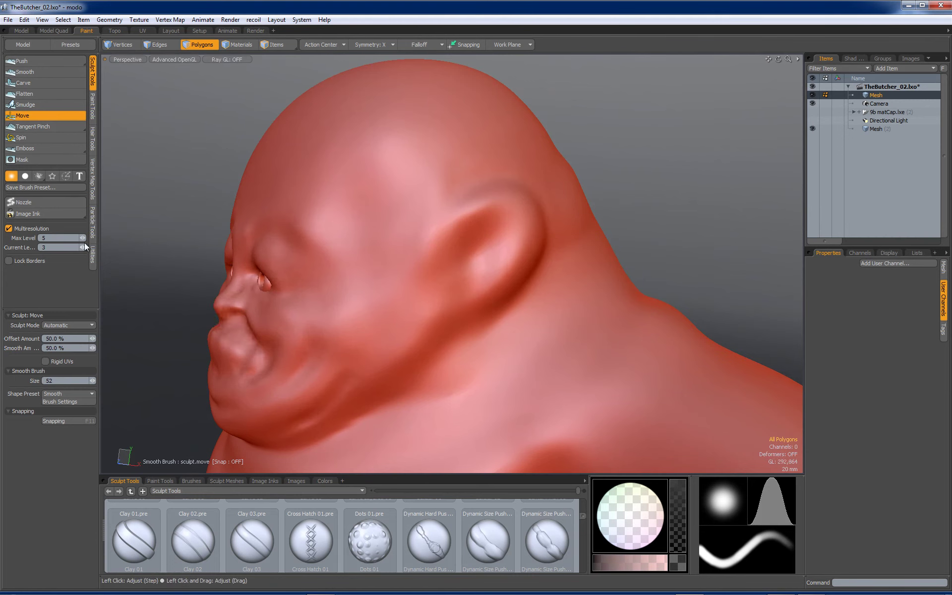
click(30, 61)
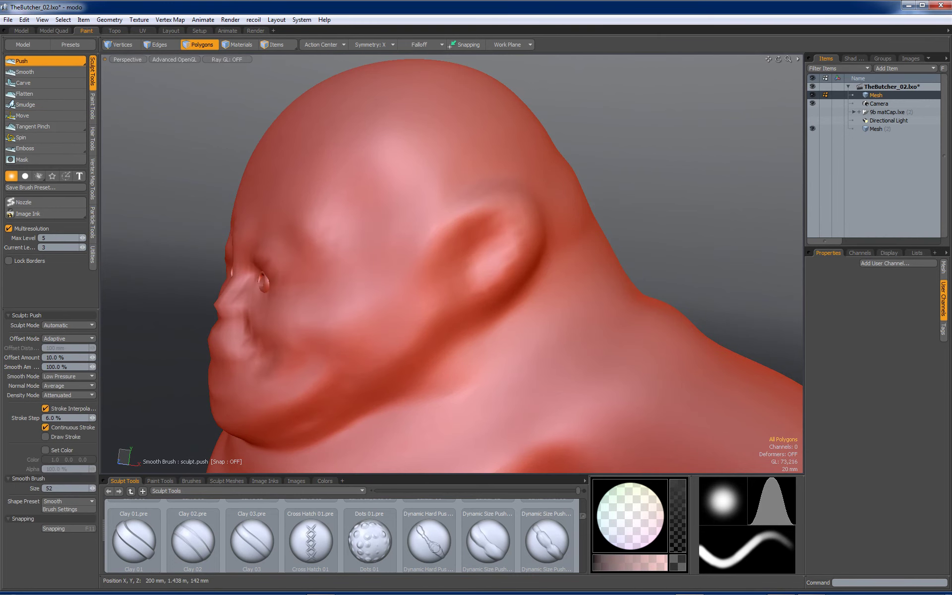
ctrl+drag(465, 247, 439, 293)
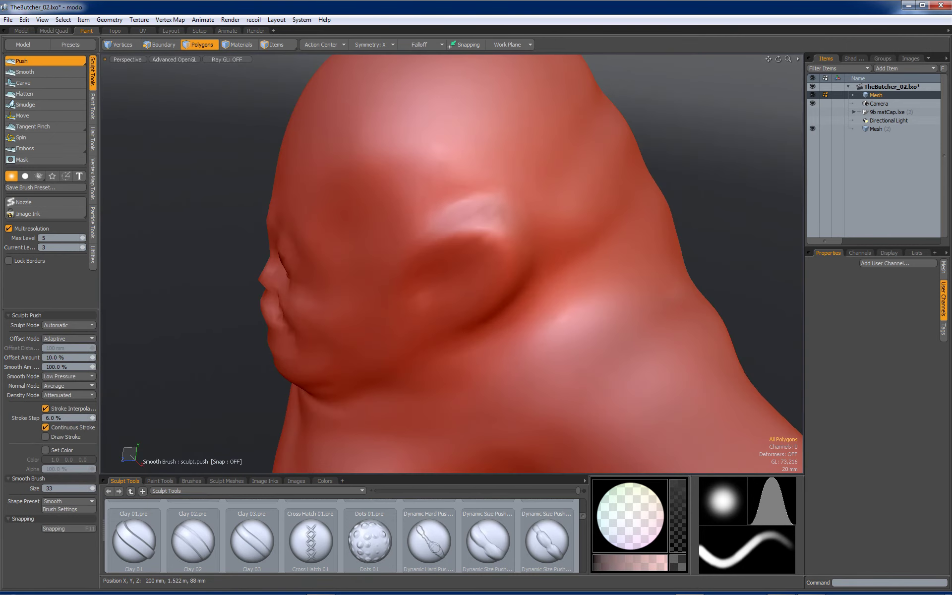
ctrl+drag(518, 208, 480, 194)
ctrl+drag(545, 266, 528, 259)
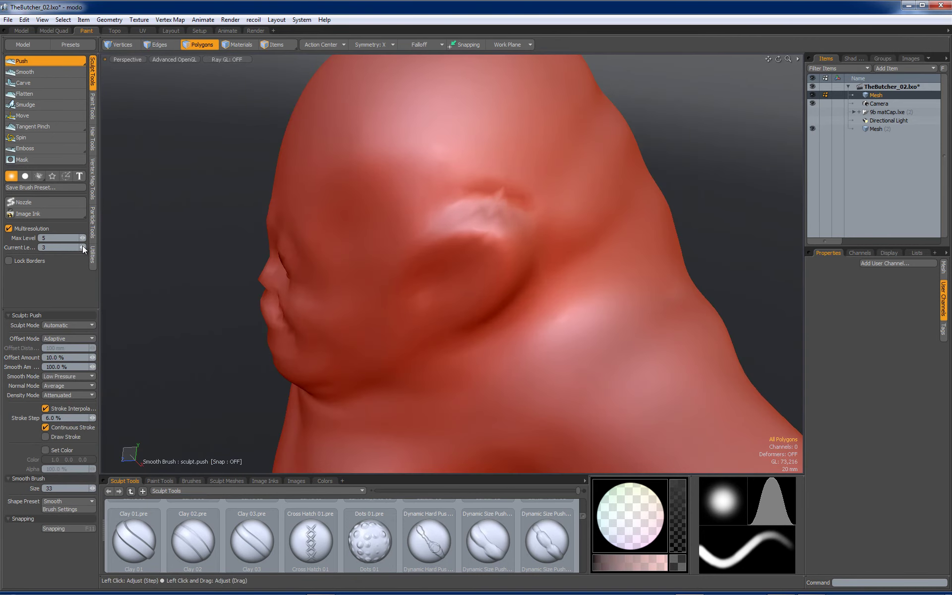
Step: Raise the current multiresolution level to 4 and sculpt the ear's outer rim and inner hollow with the Push tool
alt+drag(408, 324, 476, 231)
ctrl+drag(425, 247, 507, 249)
mouse_move(436, 271)
alt+mouse_down()
mouse_move(259, 289)
mouse_move(436, 260)
mouse_move(414, 235)
mouse_move(448, 305)
mouse_move(436, 318)
alt+mouse_up()
alt+drag(426, 248, 468, 237)
right_drag(468, 231, 480, 231)
mouse_move(430, 194)
shift+mouse_down()
mouse_move(445, 210)
mouse_move(464, 285)
mouse_move(456, 299)
shift+mouse_up()
mouse_move(459, 248)
alt+mouse_down()
mouse_move(498, 233)
mouse_move(473, 284)
mouse_move(477, 240)
mouse_move(497, 239)
mouse_move(491, 234)
alt+mouse_up()
right_drag(488, 229, 480, 229)
drag(506, 214, 456, 281)
mouse_move(469, 235)
ctrl+mouse_down()
mouse_move(501, 227)
mouse_move(489, 254)
mouse_move(496, 260)
mouse_move(418, 260)
mouse_move(414, 283)
mouse_move(495, 273)
mouse_move(435, 300)
ctrl+mouse_up()
Step: Deepen the inner ear and sculpt the folds at the temple in front of it with the Push tool
alt+drag(434, 301, 430, 259)
mouse_move(480, 291)
ctrl+mouse_down()
mouse_move(457, 293)
mouse_move(472, 293)
mouse_move(443, 279)
mouse_move(477, 237)
ctrl+mouse_up()
mouse_move(473, 239)
alt+mouse_down()
mouse_move(510, 208)
mouse_move(489, 208)
mouse_move(502, 212)
alt+mouse_up()
alt+drag(589, 229, 628, 240)
mouse_move(537, 264)
ctrl+mouse_down()
mouse_move(499, 284)
mouse_move(459, 263)
ctrl+mouse_up()
mouse_move(464, 225)
ctrl+mouse_down()
mouse_move(537, 215)
mouse_move(466, 240)
mouse_move(571, 248)
mouse_move(558, 256)
ctrl+mouse_up()
alt+drag(524, 182, 526, 175)
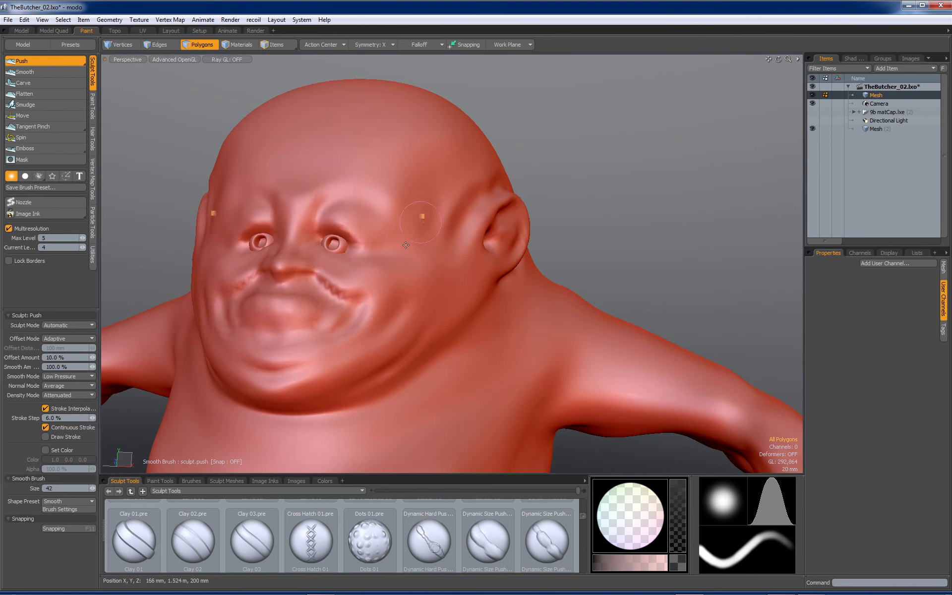
Step: Build up the folds between the cheek, temple and ear with the Push tool, using brush sizes 29 and 59
alt+drag(444, 211, 464, 213)
scroll(442, 188, down, 3)
scroll(503, 236, down, 2)
scroll(484, 242, up, 4)
alt+drag(523, 251, 421, 249)
scroll(422, 249, up, 3)
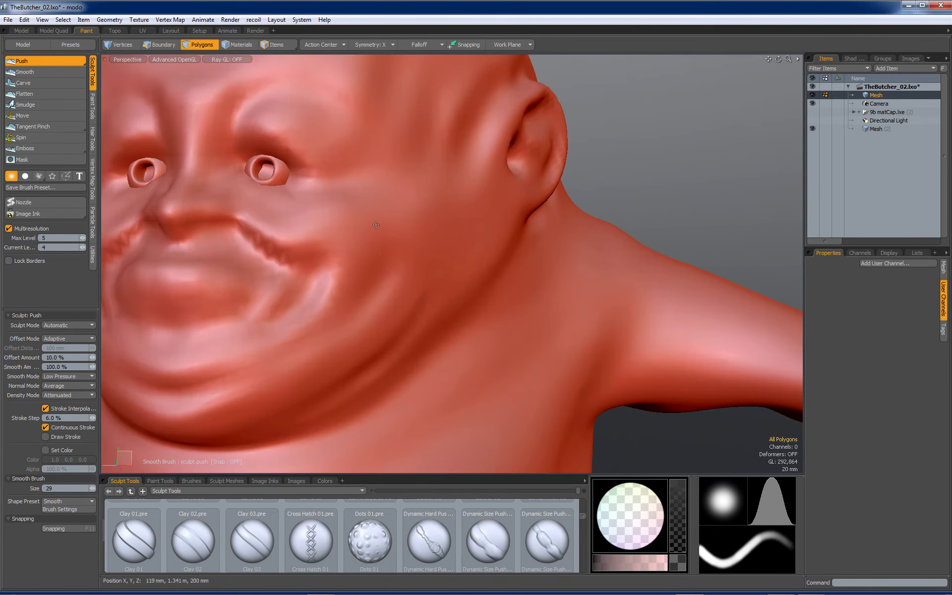
scroll(425, 248, down, 3)
mouse_move(427, 247)
alt+mouse_down()
mouse_move(475, 228)
mouse_move(426, 235)
mouse_move(434, 251)
alt+mouse_up()
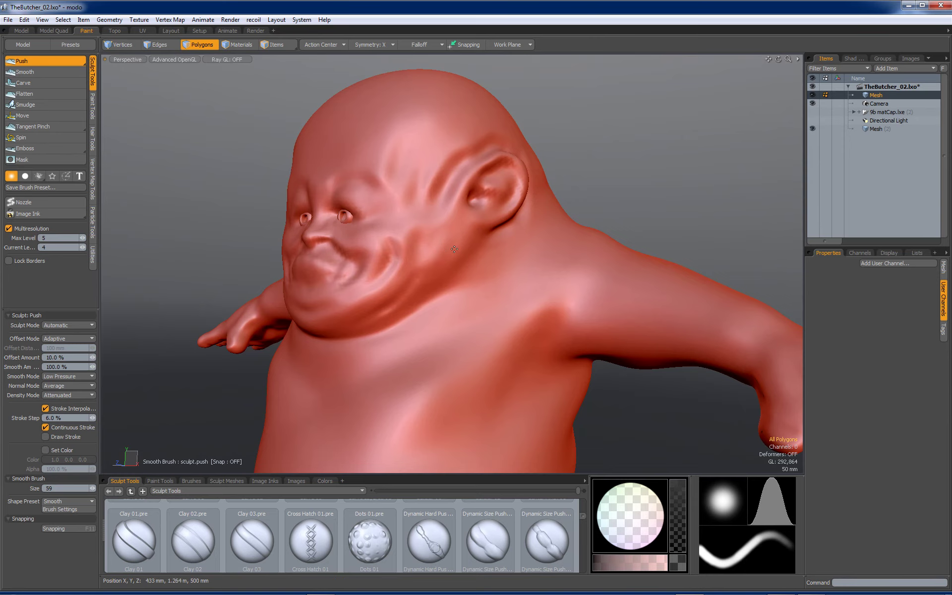
Step: Shape the back of the head and the area behind the ear with the Push tool
scroll(431, 247, down, 5)
mouse_move(431, 247)
alt+mouse_down()
mouse_move(466, 240)
mouse_move(471, 218)
mouse_move(430, 233)
mouse_move(570, 244)
mouse_move(680, 288)
mouse_move(432, 252)
mouse_move(444, 171)
mouse_move(438, 177)
alt+mouse_up()
scroll(473, 226, up, 5)
scroll(429, 233, down, 5)
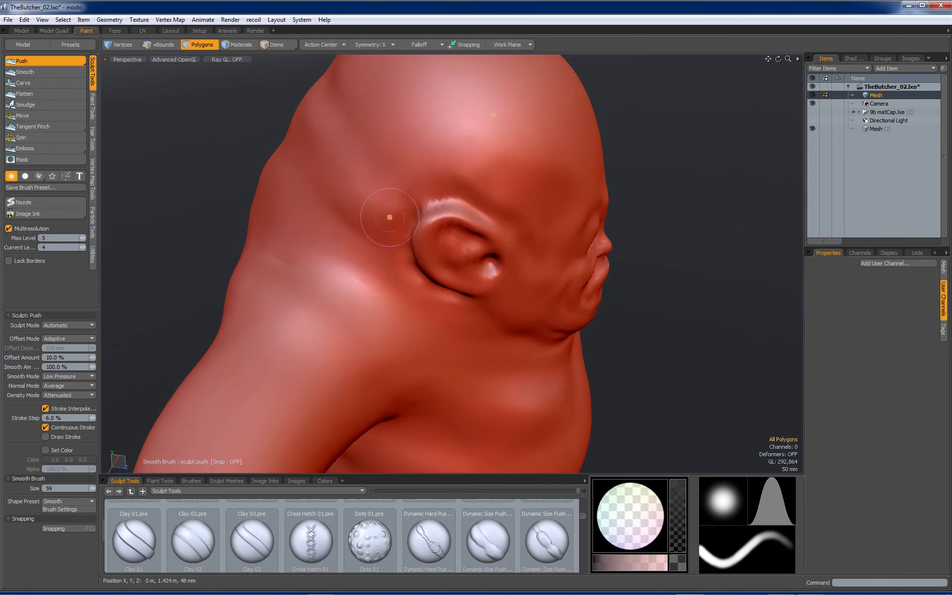
alt+drag(405, 215, 421, 238)
right_drag(449, 237, 436, 237)
drag(437, 238, 415, 238)
Step: Raise the current multiresolution level to 5 and sharpen the crease behind the ear's rim with the Push tool at brush size 34
click(85, 247)
alt+drag(460, 287, 476, 303)
scroll(471, 297, up, 2)
drag(450, 252, 452, 255)
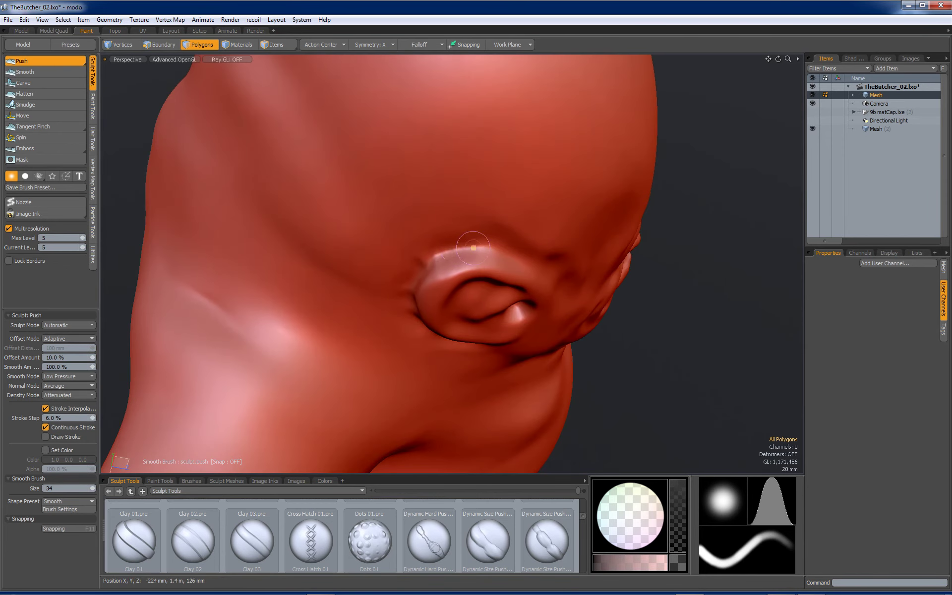
drag(462, 249, 426, 271)
alt+drag(501, 223, 557, 193)
mouse_move(494, 228)
mouse_down()
mouse_move(447, 272)
mouse_move(451, 260)
mouse_move(453, 283)
mouse_move(484, 238)
mouse_up()
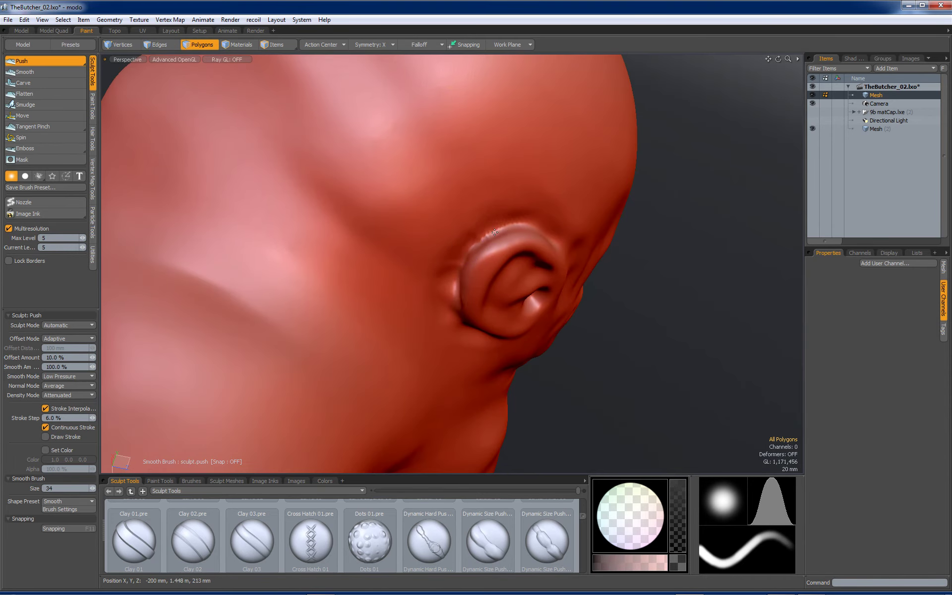
mouse_move(450, 277)
alt+mouse_down()
mouse_move(502, 163)
mouse_move(467, 238)
alt+mouse_up()
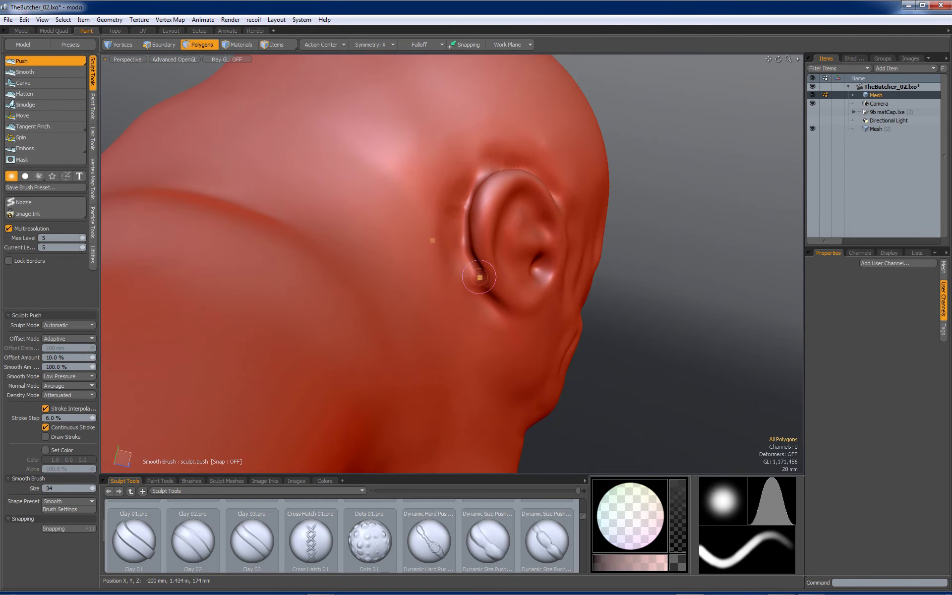
Step: Refine the inner ear and extend the crease beneath the earlobe with the Push tool at brush size 34
mouse_move(480, 277)
alt+mouse_down()
mouse_move(413, 166)
mouse_move(448, 175)
mouse_move(437, 186)
alt+mouse_up()
scroll(412, 166, up, 2)
mouse_move(502, 176)
alt+mouse_down()
mouse_move(460, 222)
mouse_move(461, 181)
alt+mouse_up()
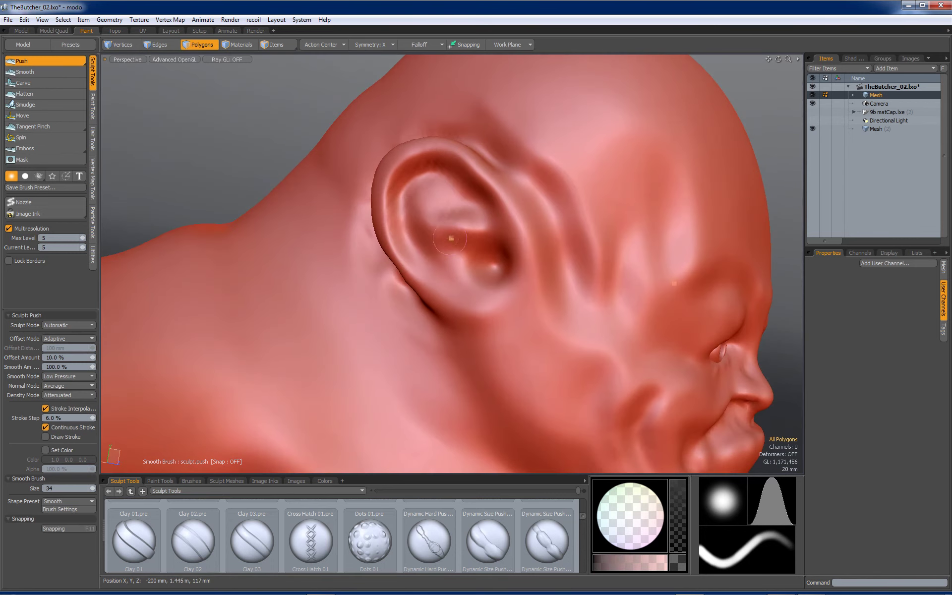
mouse_move(496, 263)
alt+mouse_down()
mouse_move(508, 283)
mouse_move(425, 201)
mouse_move(423, 149)
alt+mouse_up()
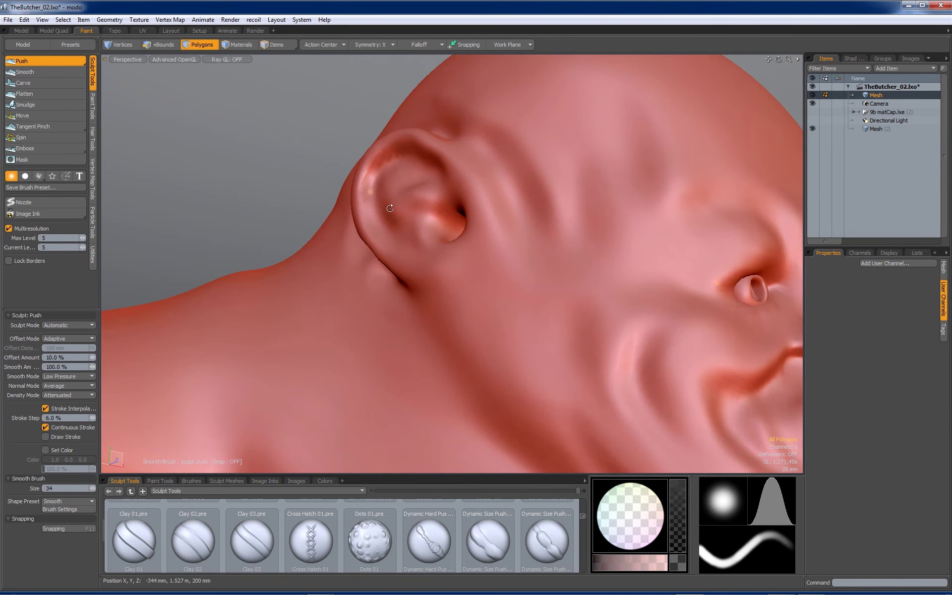
alt+drag(390, 208, 461, 297)
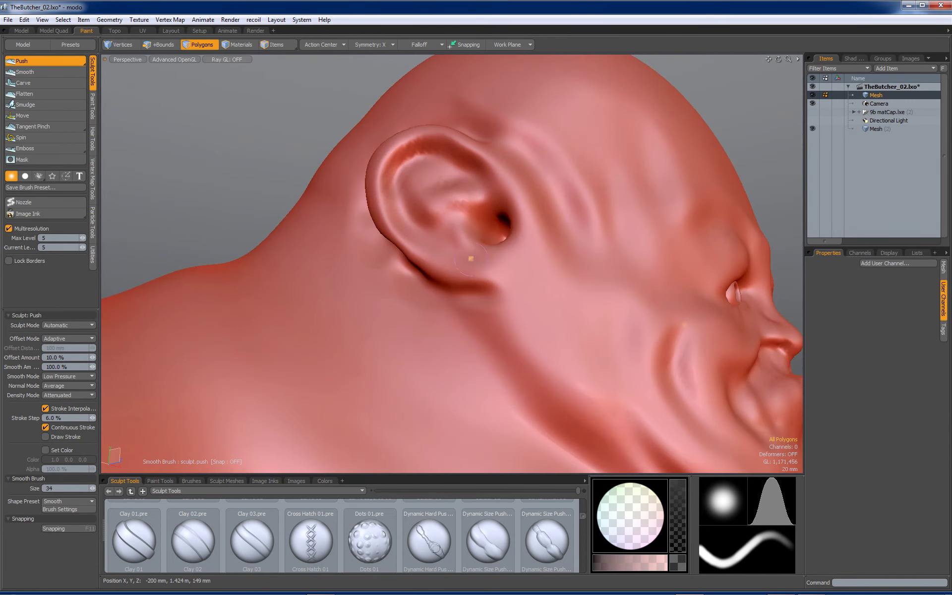
mouse_move(477, 266)
mouse_down()
mouse_move(503, 279)
mouse_move(446, 291)
mouse_move(416, 248)
mouse_up()
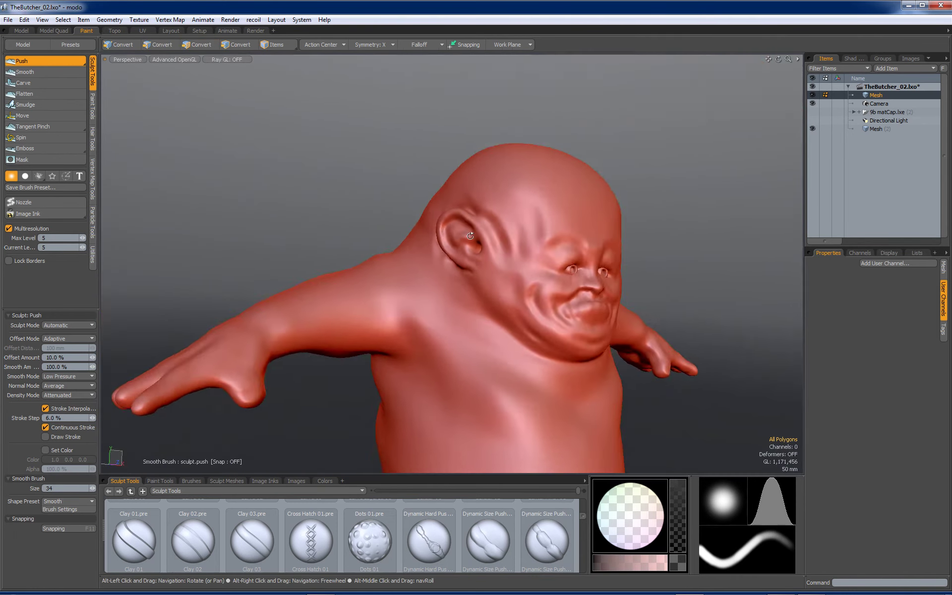
Step: Shape the skull surface above and behind the ear with the Push tool, using brush sizes 48 and 64
alt+drag(526, 234, 509, 223)
scroll(509, 222, up, 3)
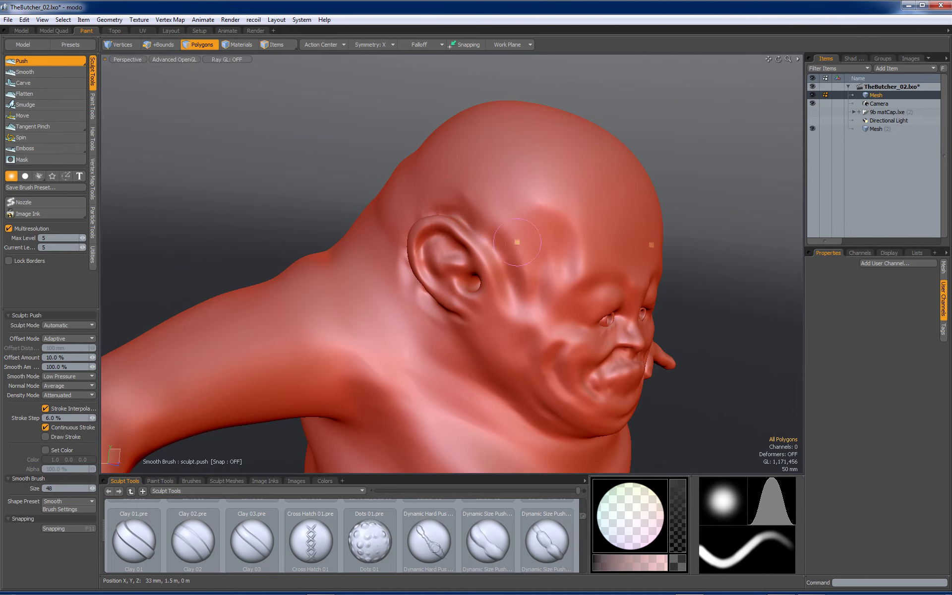
alt+drag(462, 197, 567, 220)
alt+drag(413, 194, 448, 211)
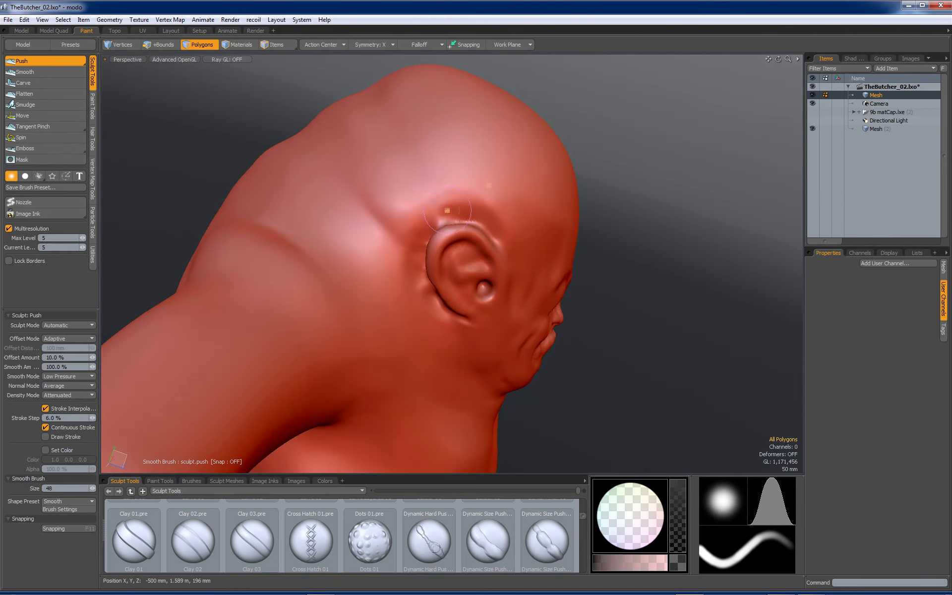
scroll(430, 217, up, 2)
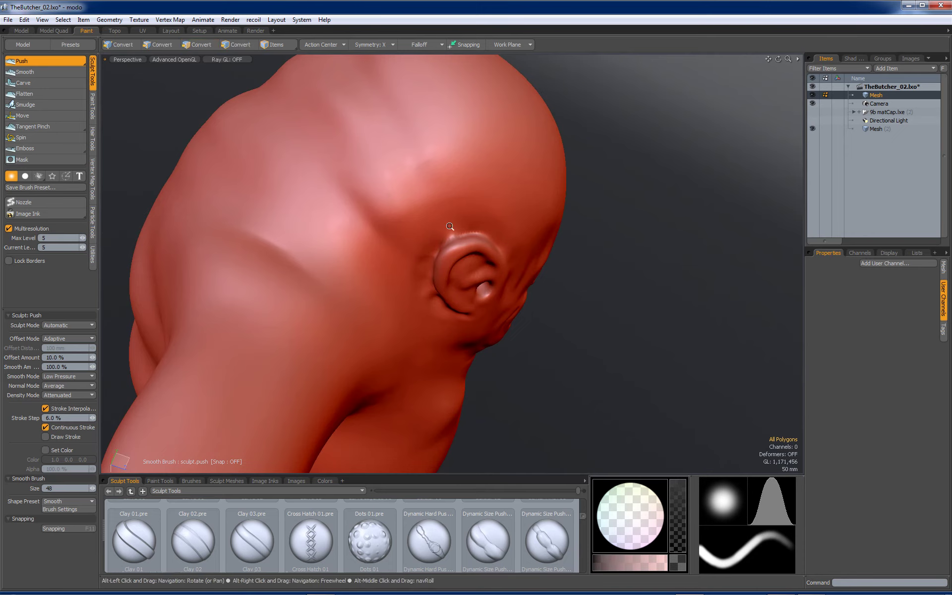
scroll(447, 228, up, 3)
right_drag(455, 238, 451, 240)
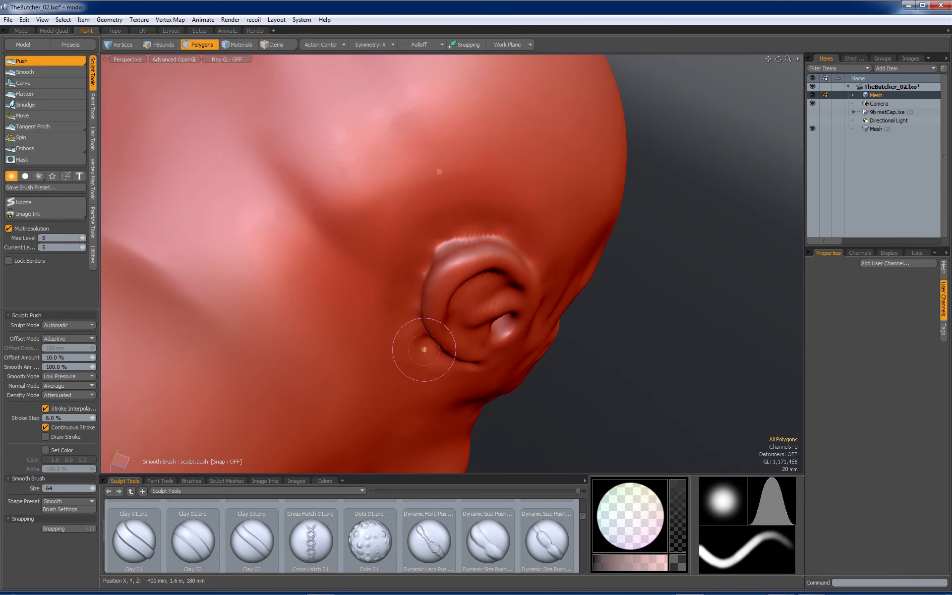
mouse_move(414, 255)
alt+mouse_down()
mouse_move(444, 258)
mouse_move(423, 334)
alt+mouse_up()
drag(429, 228, 412, 280)
ctrl+alt+drag(404, 196, 384, 204)
mouse_move(384, 204)
alt+mouse_down()
mouse_move(380, 227)
mouse_move(454, 201)
mouse_move(467, 206)
alt+mouse_up()
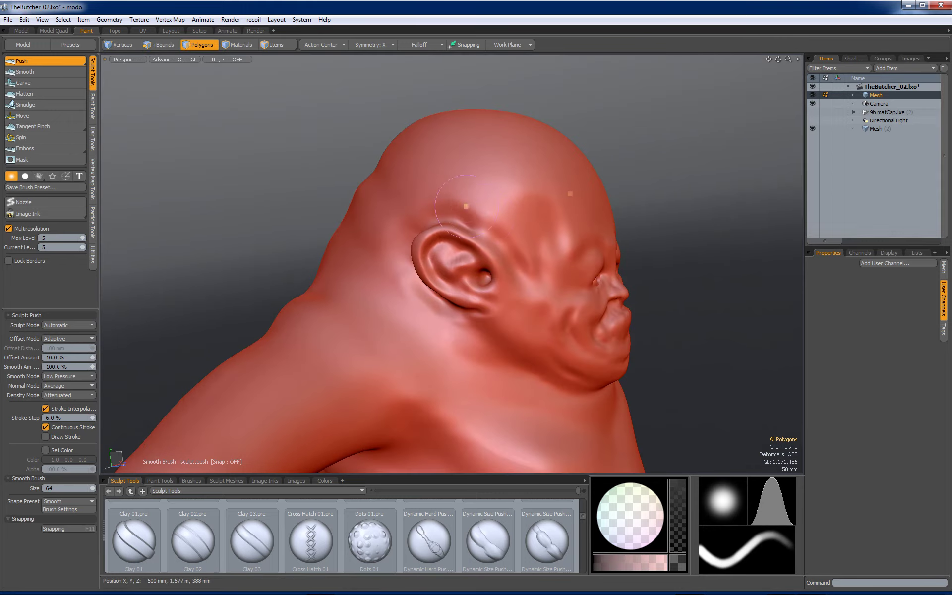
Step: Deepen the folds between the upper ear and the temple with the Push tool at brush size 43
mouse_move(498, 242)
alt+mouse_down()
mouse_move(513, 224)
mouse_move(458, 243)
alt+mouse_up()
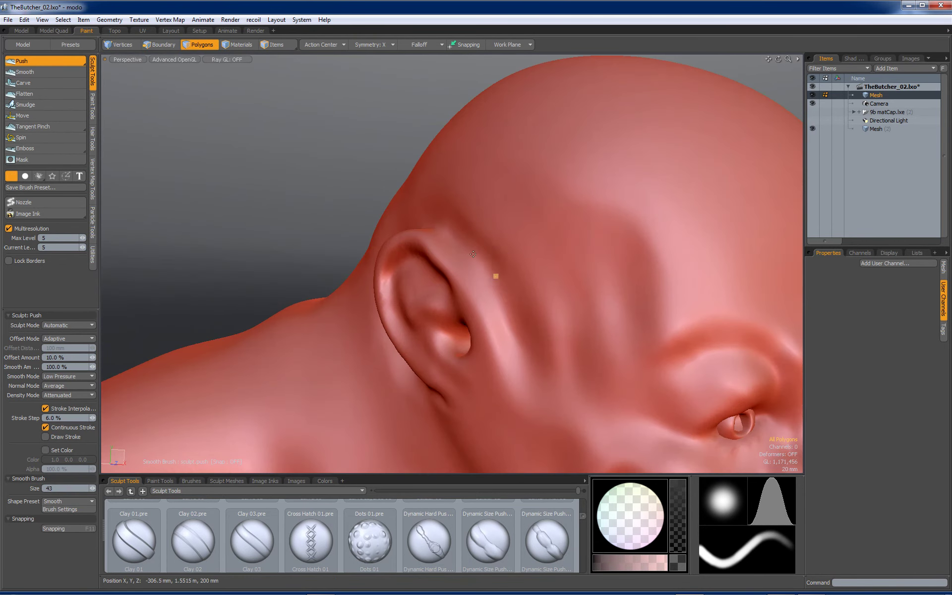
ctrl+alt+drag(499, 219, 530, 202)
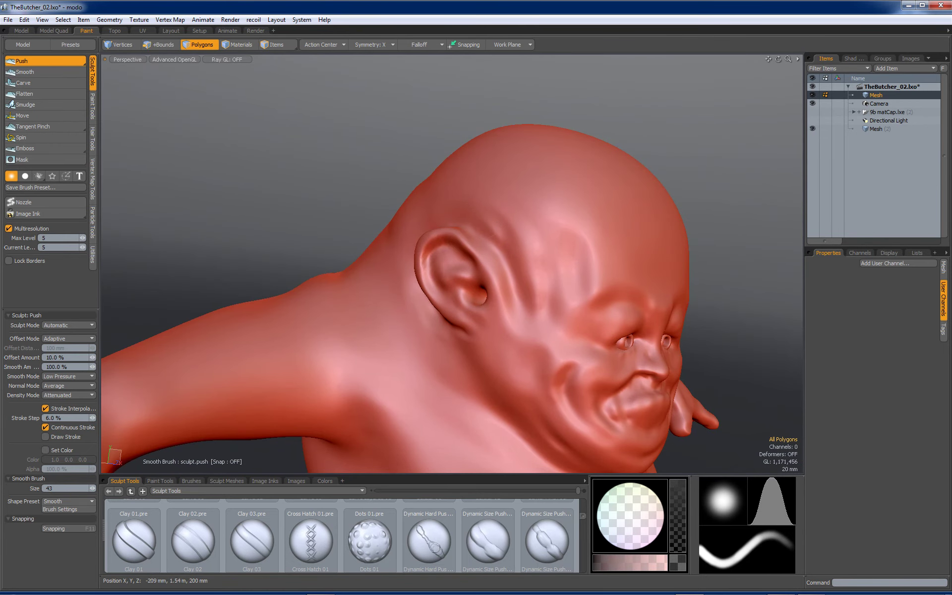
mouse_move(478, 190)
ctrl+alt+mouse_down()
mouse_move(433, 177)
mouse_move(367, 186)
ctrl+alt+mouse_up()
mouse_move(487, 228)
ctrl+alt+mouse_down()
mouse_move(526, 232)
mouse_move(312, 266)
mouse_move(696, 243)
mouse_move(439, 263)
ctrl+alt+mouse_up()
Step: Carve a sandal-strap crease across the top of the foot and outline the toe area with the Push tool at brush size 16
alt+drag(511, 278, 602, 288)
mouse_move(502, 457)
alt+shift+mouse_down()
mouse_move(500, 368)
mouse_move(538, 384)
alt+shift+mouse_up()
ctrl+alt+drag(538, 385, 620, 384)
mouse_move(404, 431)
alt+shift+mouse_down()
mouse_move(401, 393)
mouse_move(381, 391)
alt+shift+mouse_up()
ctrl+alt+drag(472, 336, 501, 336)
right_drag(431, 329, 404, 344)
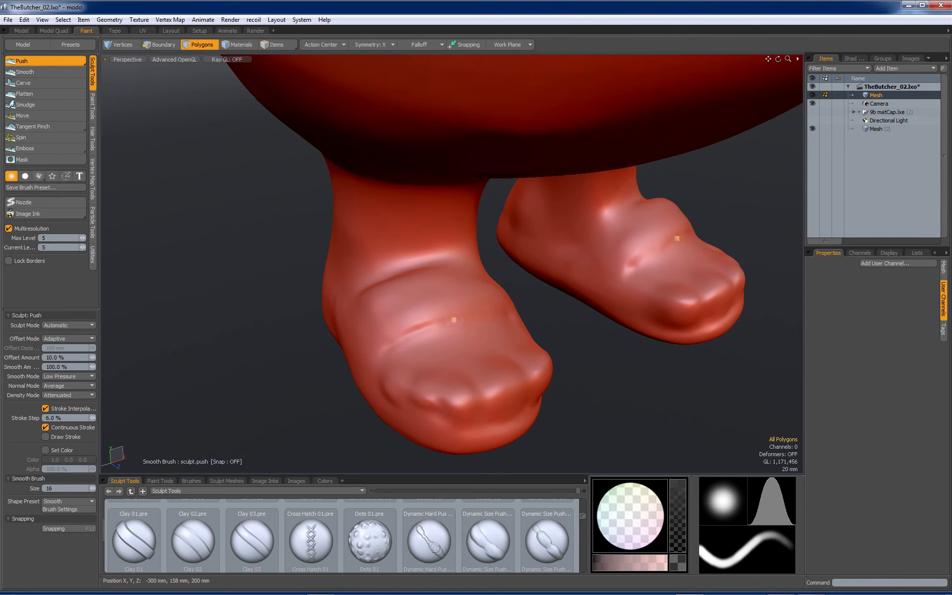
alt+drag(505, 315, 424, 323)
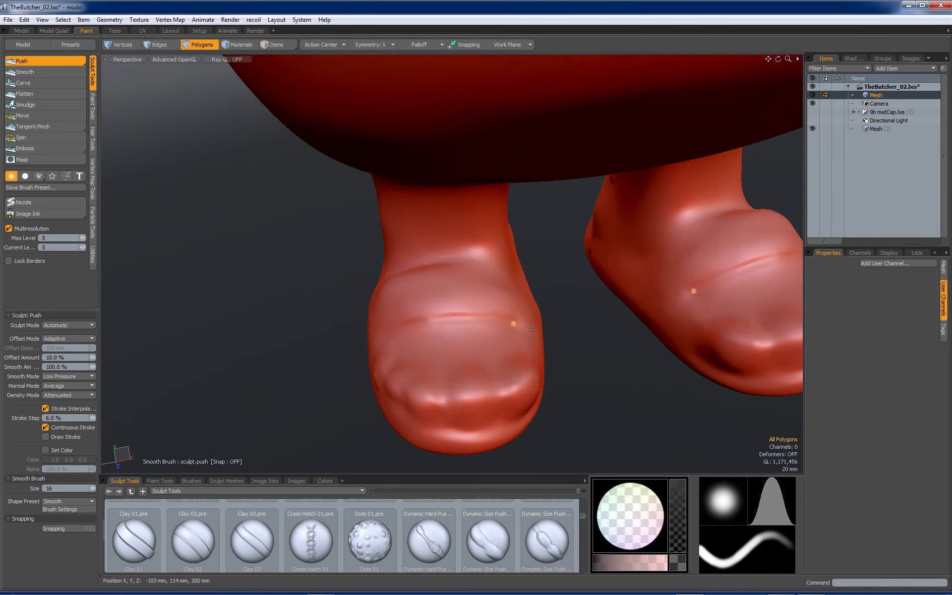
alt+drag(532, 329, 491, 332)
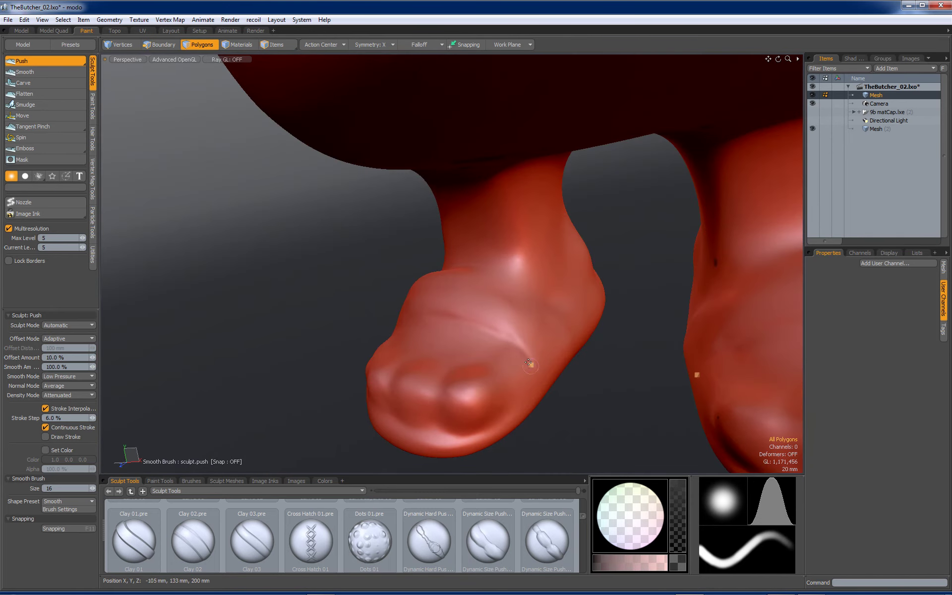
alt+drag(529, 363, 516, 352)
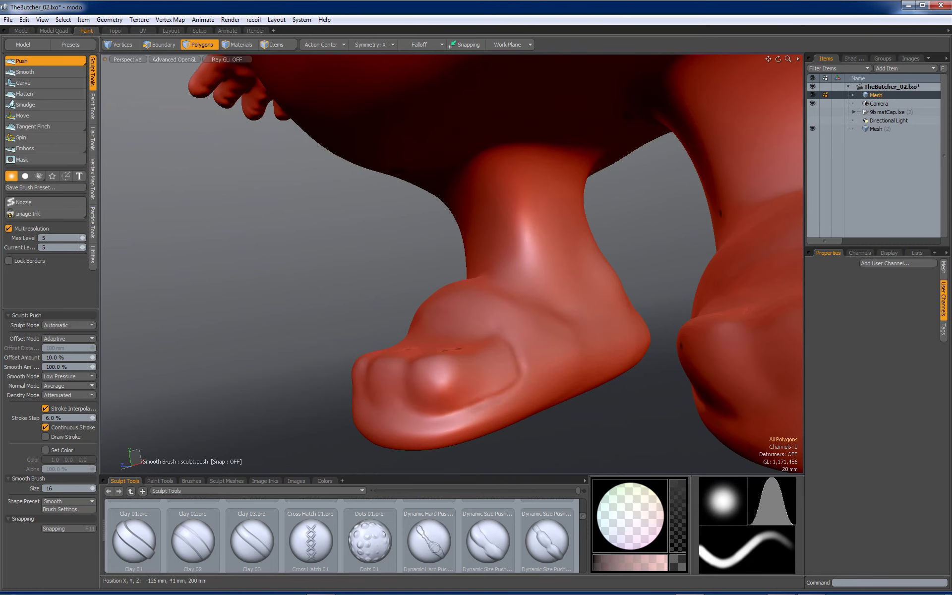
Step: Carve the grooves beneath the toes to separate them from the sandal sole, using the Push tool at brush size 16
alt+drag(403, 340, 496, 386)
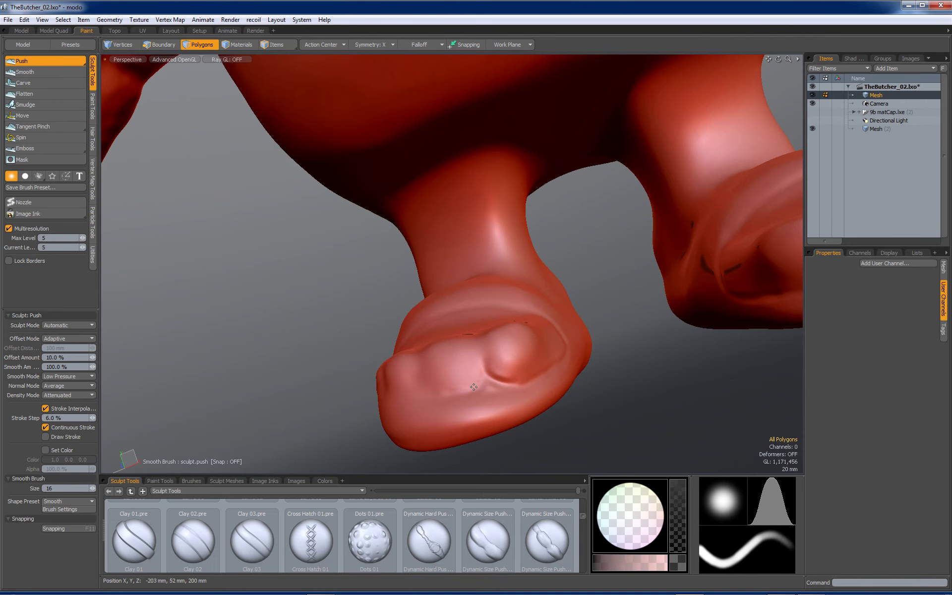
mouse_move(478, 392)
alt+mouse_down()
mouse_move(541, 379)
mouse_move(502, 392)
alt+mouse_up()
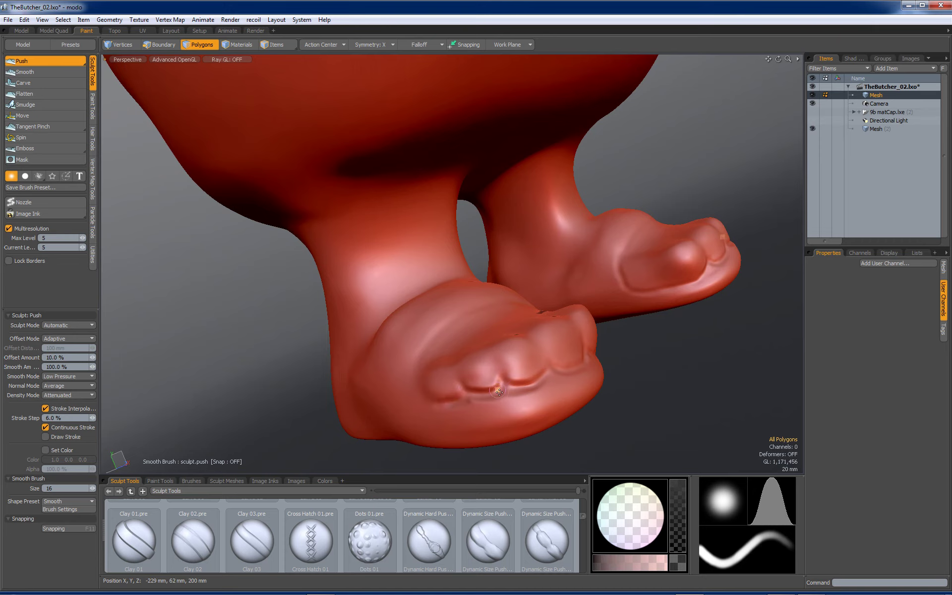
alt+drag(504, 383, 469, 414)
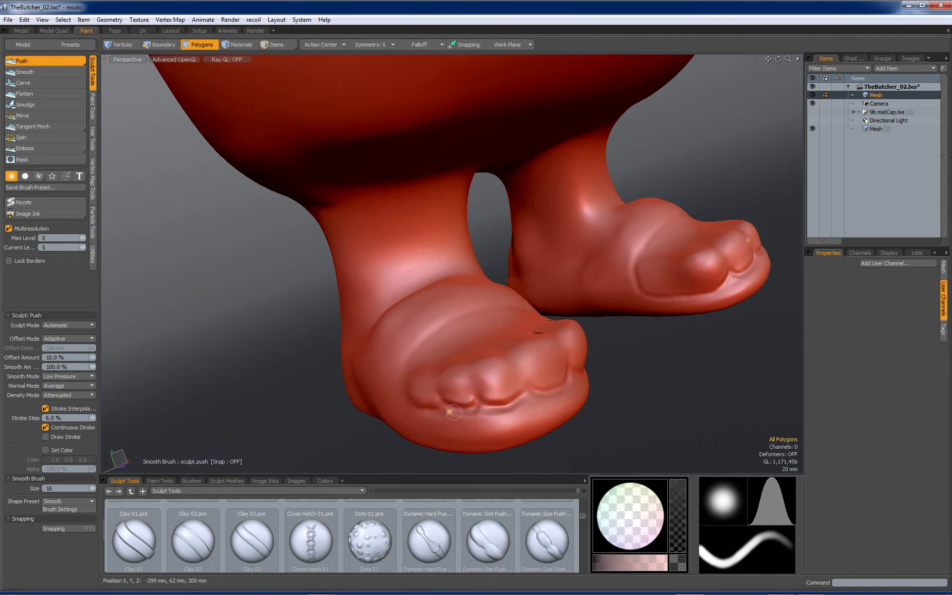
alt+drag(496, 408, 461, 392)
mouse_move(452, 392)
right_down()
mouse_move(426, 387)
mouse_move(437, 385)
right_up()
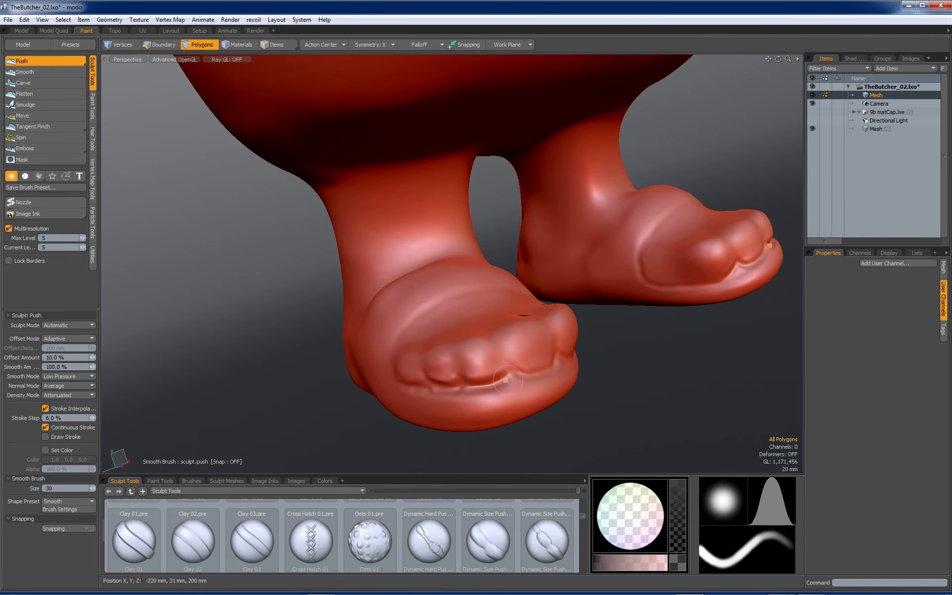
Step: Deepen the strap's front edge, the gaps between the toes and the outer toe groove with brush sizes 23 and 27
ctrl+alt+drag(505, 357, 478, 361)
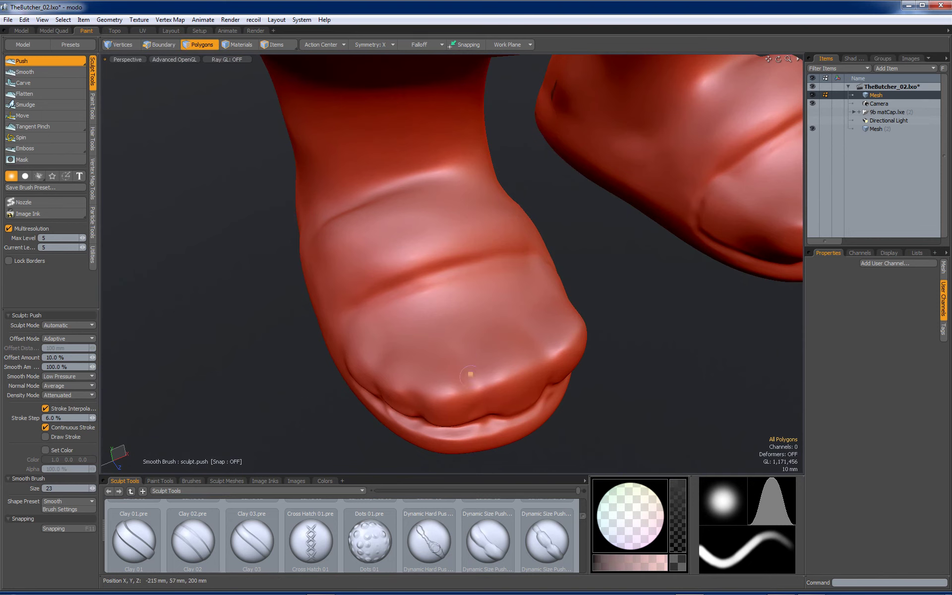
mouse_move(479, 406)
alt+mouse_down()
mouse_move(468, 334)
mouse_move(480, 390)
mouse_move(517, 350)
alt+mouse_up()
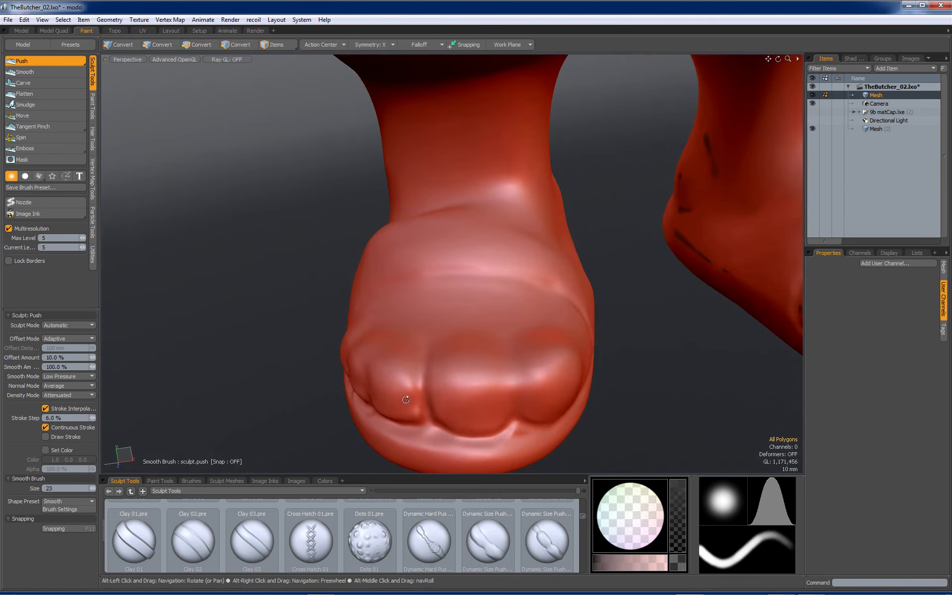
mouse_move(517, 403)
alt+mouse_down()
mouse_move(430, 363)
mouse_move(451, 397)
mouse_move(448, 415)
alt+mouse_up()
mouse_move(443, 348)
alt+mouse_down()
mouse_move(420, 380)
mouse_move(368, 331)
mouse_move(343, 399)
alt+mouse_up()
drag(351, 363, 381, 417)
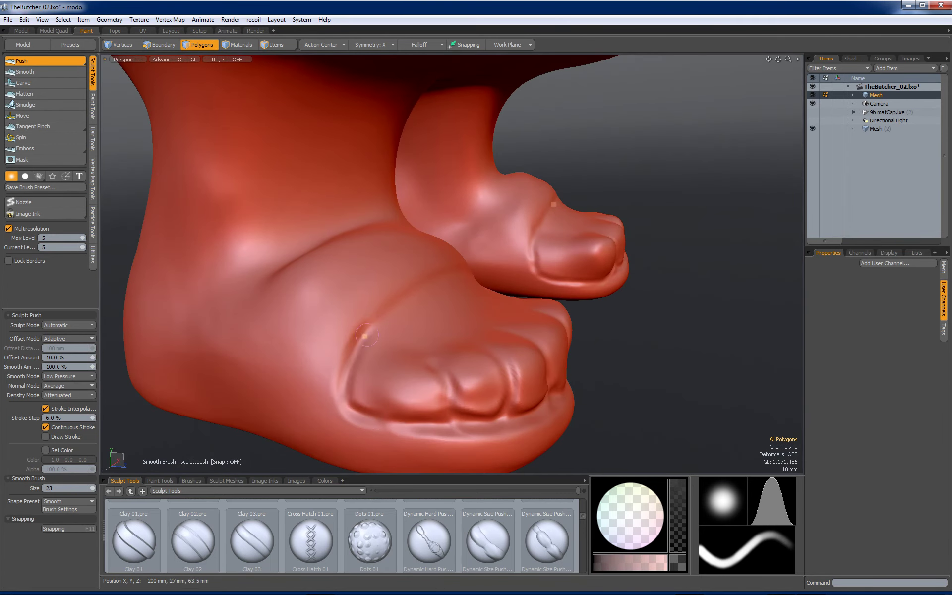
right_drag(368, 378, 370, 378)
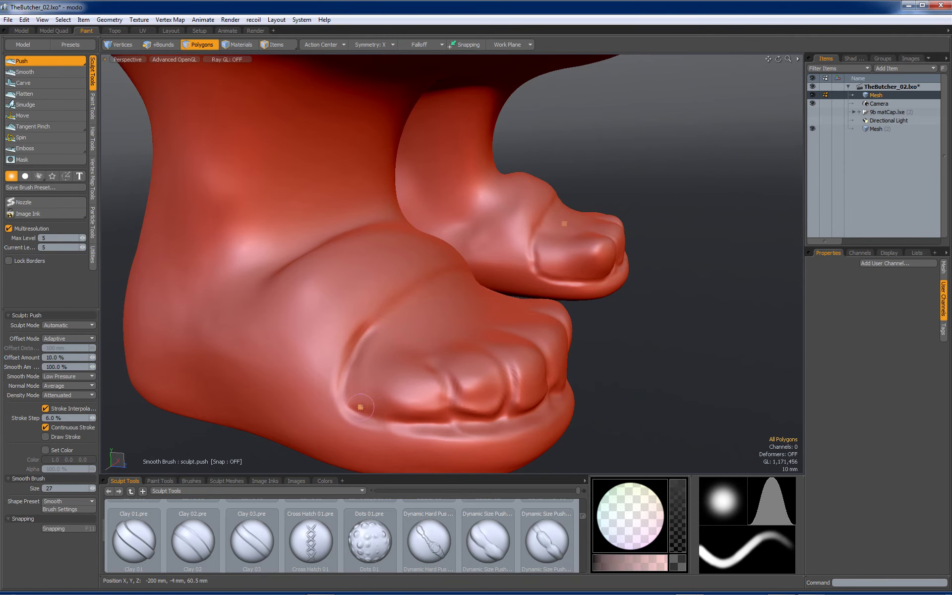
Step: Carve the strap's front edge down the inner side of the foot to the sole with the Push tool at brush size 27
scroll(388, 334, down, 5)
alt+drag(388, 334, 208, 300)
scroll(466, 290, up, 6)
mouse_move(493, 289)
alt+mouse_down()
mouse_move(417, 306)
mouse_move(403, 298)
mouse_move(503, 313)
mouse_move(345, 311)
mouse_move(519, 288)
mouse_move(505, 298)
mouse_move(519, 313)
alt+mouse_up()
mouse_move(655, 292)
alt+mouse_down()
mouse_move(523, 341)
mouse_move(568, 330)
mouse_move(537, 216)
alt+mouse_up()
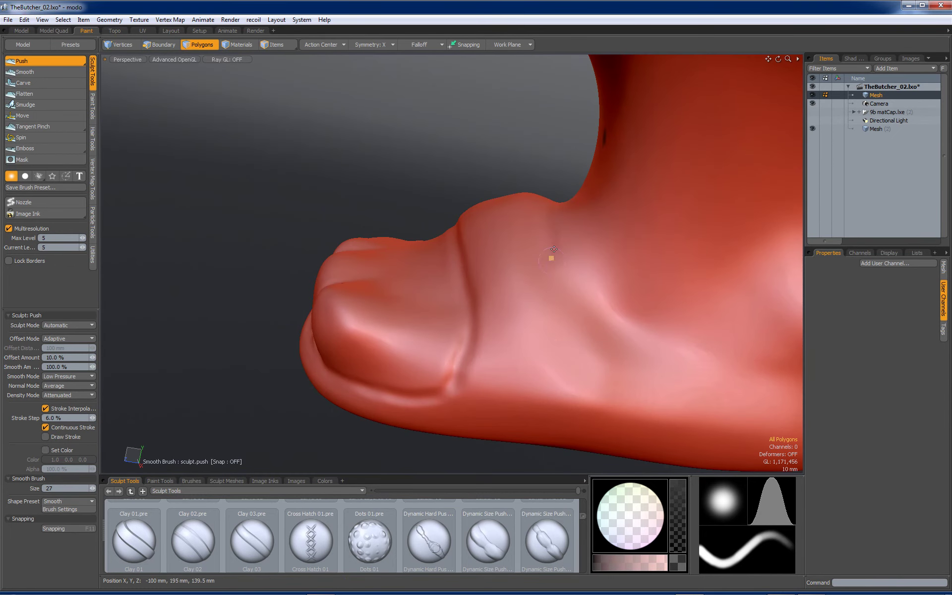
Step: Sculpt the strap's rear edge where the instep meets the ankle with the Push tool
mouse_move(577, 305)
mouse_down()
mouse_move(645, 381)
mouse_move(594, 325)
mouse_up()
mouse_move(551, 228)
ctrl+mouse_down()
mouse_move(566, 283)
mouse_move(650, 378)
ctrl+mouse_up()
ctrl+right_drag(583, 295, 596, 295)
mouse_move(562, 248)
mouse_down()
mouse_move(640, 374)
mouse_move(549, 276)
mouse_move(340, 296)
mouse_move(416, 240)
mouse_up()
mouse_move(424, 240)
right_down()
mouse_move(416, 240)
mouse_move(421, 223)
right_up()
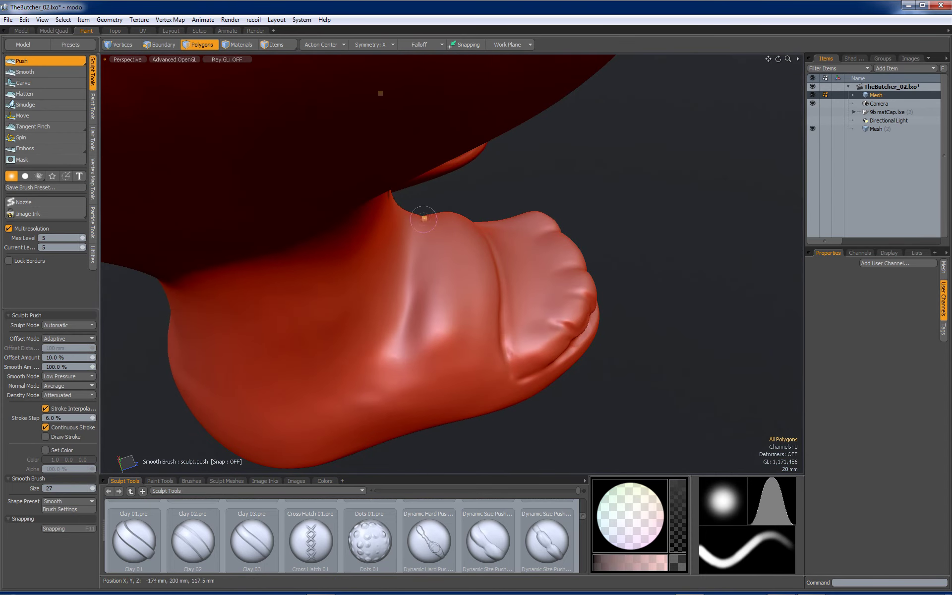
ctrl+drag(424, 256, 409, 378)
Step: Carve the groove that separates the sandal sole from the foot around the sides and heel, at brush size 27
mouse_move(432, 307)
alt+mouse_down()
mouse_move(493, 198)
mouse_move(449, 277)
mouse_move(410, 308)
mouse_move(335, 331)
mouse_move(228, 343)
alt+mouse_up()
mouse_move(329, 315)
alt+mouse_down()
mouse_move(521, 238)
mouse_move(471, 296)
alt+mouse_up()
drag(432, 323, 309, 299)
alt+drag(388, 294, 530, 342)
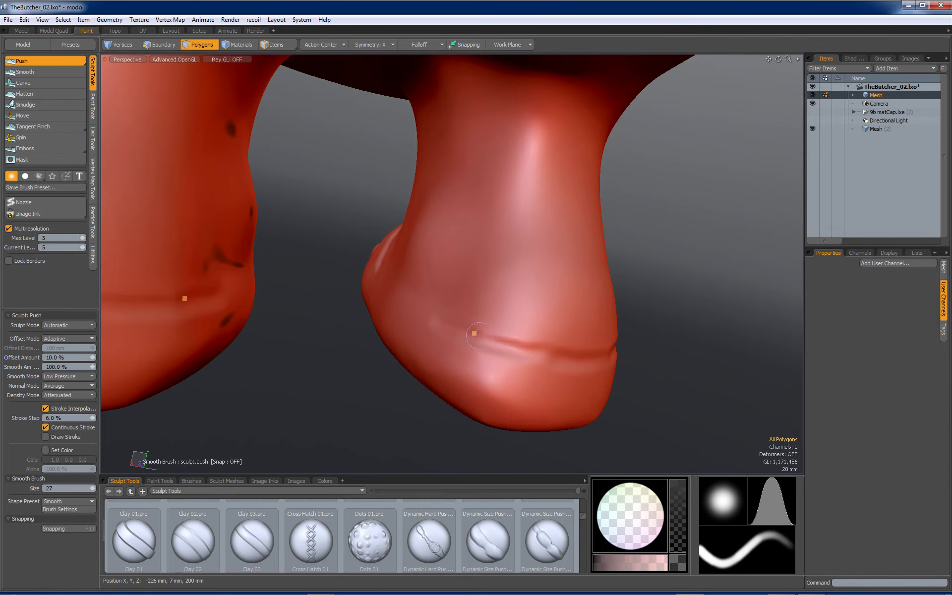
mouse_move(531, 350)
alt+mouse_down()
mouse_move(446, 311)
mouse_move(565, 370)
alt+mouse_up()
mouse_move(441, 309)
mouse_down()
mouse_move(525, 358)
mouse_move(615, 388)
mouse_up()
mouse_move(564, 345)
mouse_down()
mouse_move(559, 323)
mouse_move(572, 355)
mouse_up()
Step: Shape the heels and lower ankles from behind with the Push tool at brush size 54
scroll(584, 299, down, 3)
alt+drag(584, 299, 528, 269)
scroll(535, 278, down, 3)
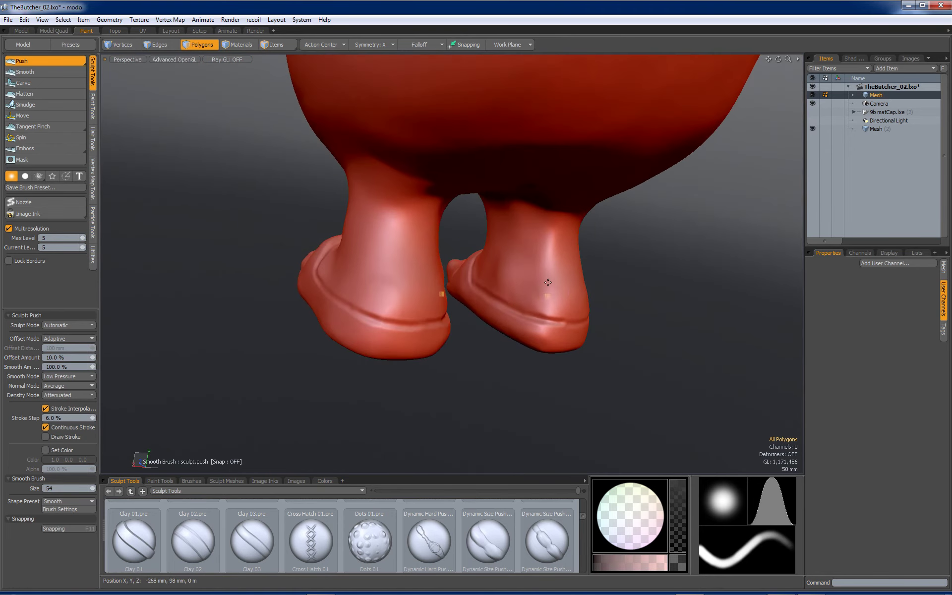
mouse_move(573, 307)
mouse_down()
mouse_move(585, 280)
mouse_move(576, 308)
mouse_move(536, 293)
mouse_move(500, 267)
mouse_move(520, 252)
mouse_move(502, 240)
mouse_up()
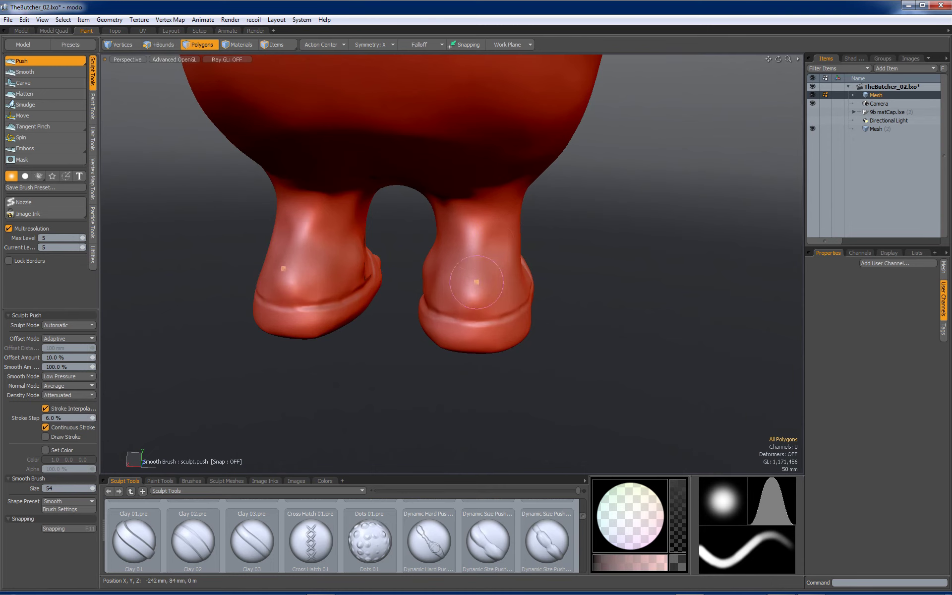
alt+drag(482, 291, 219, 300)
Step: Frame the whole character from the front and save the scene
mouse_move(501, 314)
alt+mouse_down()
mouse_move(525, 295)
mouse_move(489, 325)
alt+mouse_up()
alt+drag(488, 325, 516, 268)
mouse_move(516, 268)
alt+mouse_down()
mouse_move(506, 293)
mouse_move(521, 263)
alt+mouse_up()
alt+shift+drag(521, 263, 526, 294)
ctrl+alt+drag(526, 293, 467, 294)
alt+drag(466, 295, 591, 294)
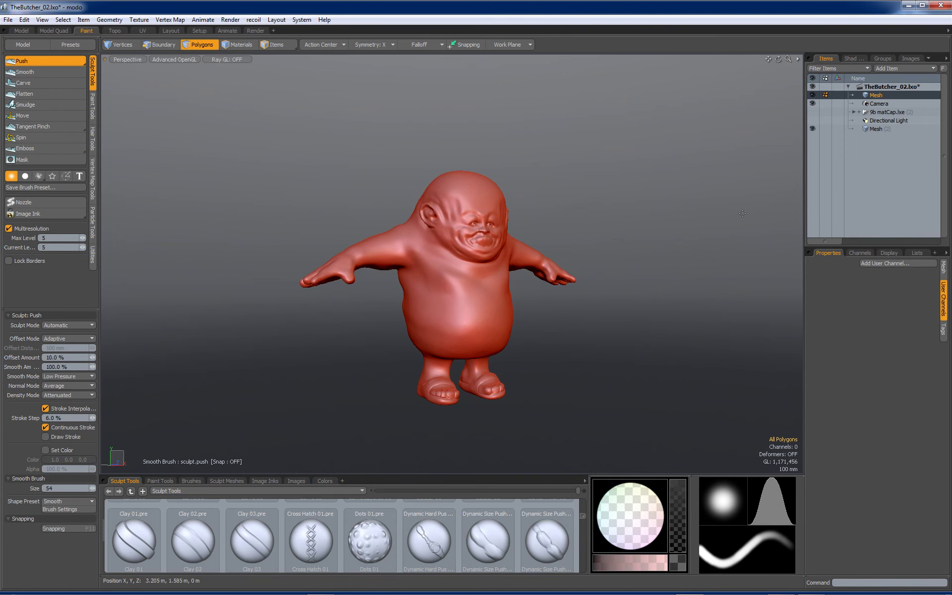
key(ctrl+s)
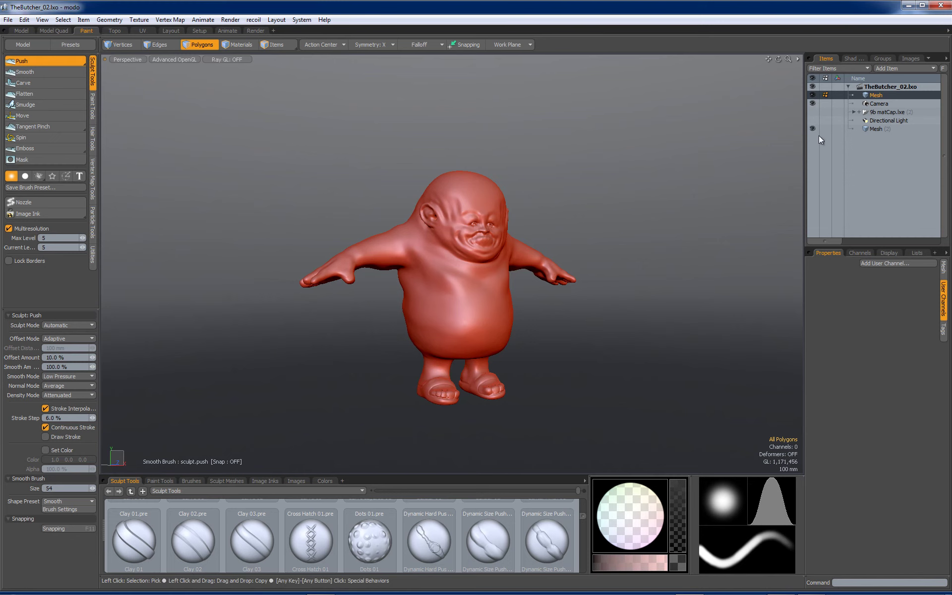
Step: Lower the current multiresolution level to 2
click(80, 248)
click(80, 247)
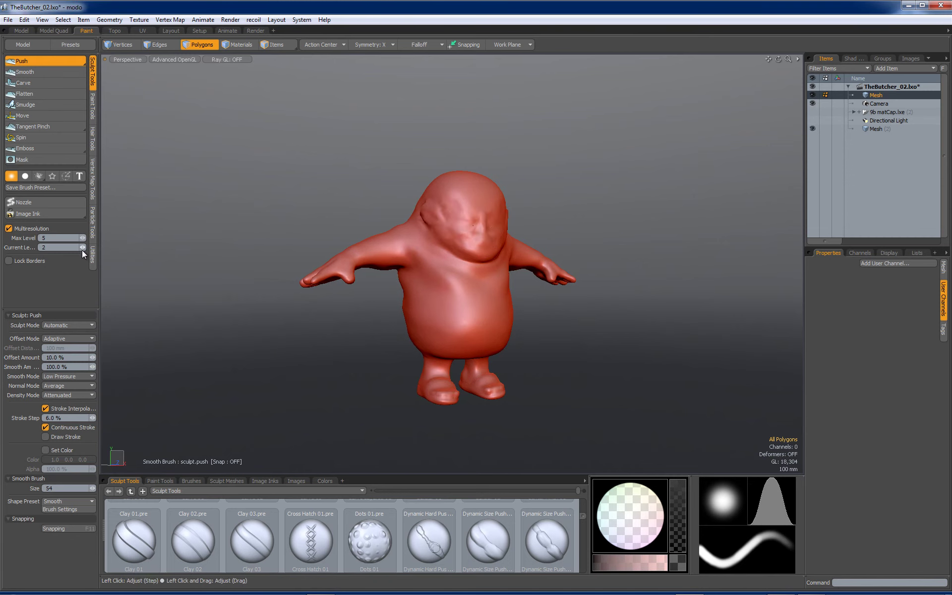
ctrl+alt+drag(474, 263, 531, 266)
alt+drag(530, 307, 568, 335)
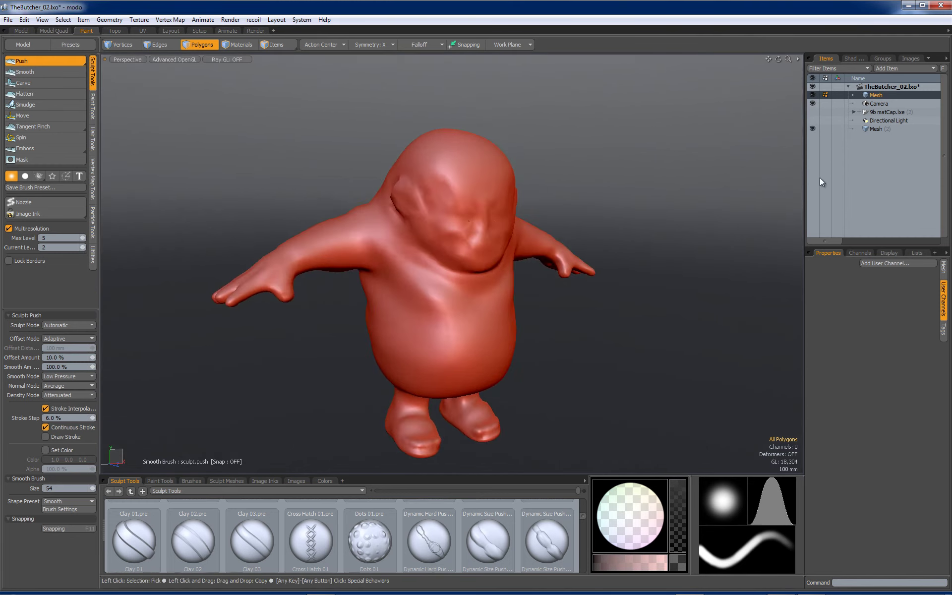
Step: Switch to the topology workspace, add a new empty mesh item and drop the Push tool
click(120, 34)
mouse_move(471, 274)
alt+mouse_down()
mouse_move(515, 217)
mouse_move(512, 278)
mouse_move(556, 289)
alt+mouse_up()
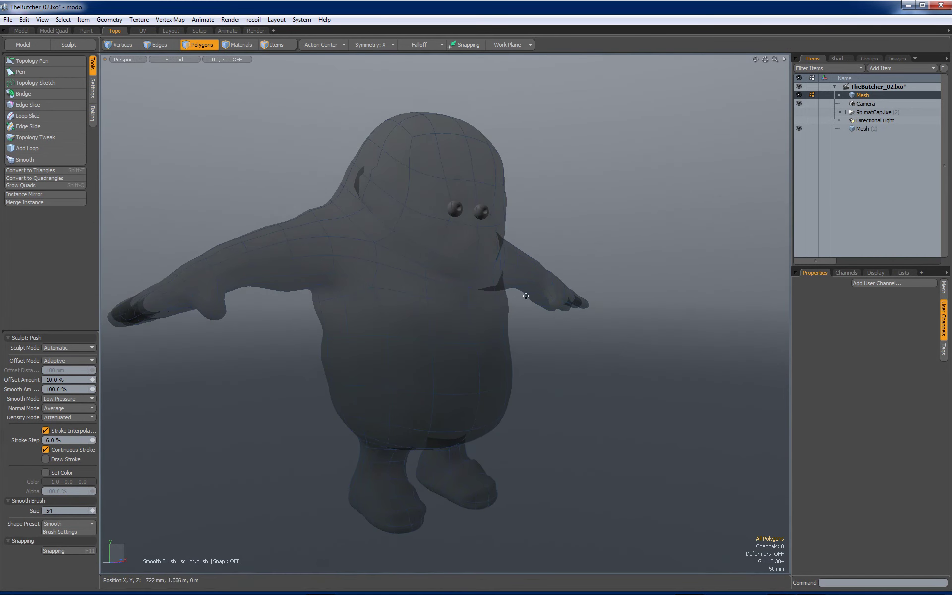
key(n)
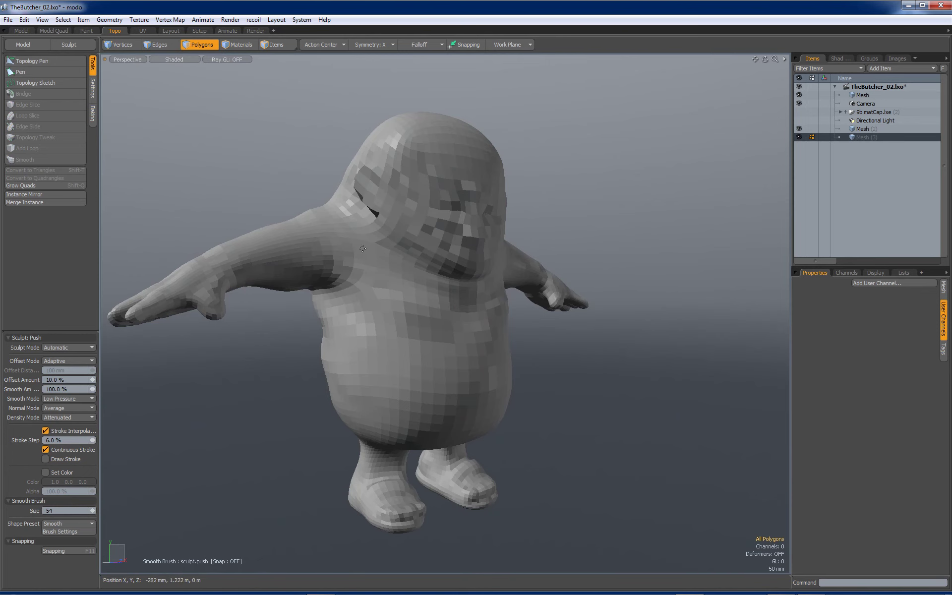
key(space)
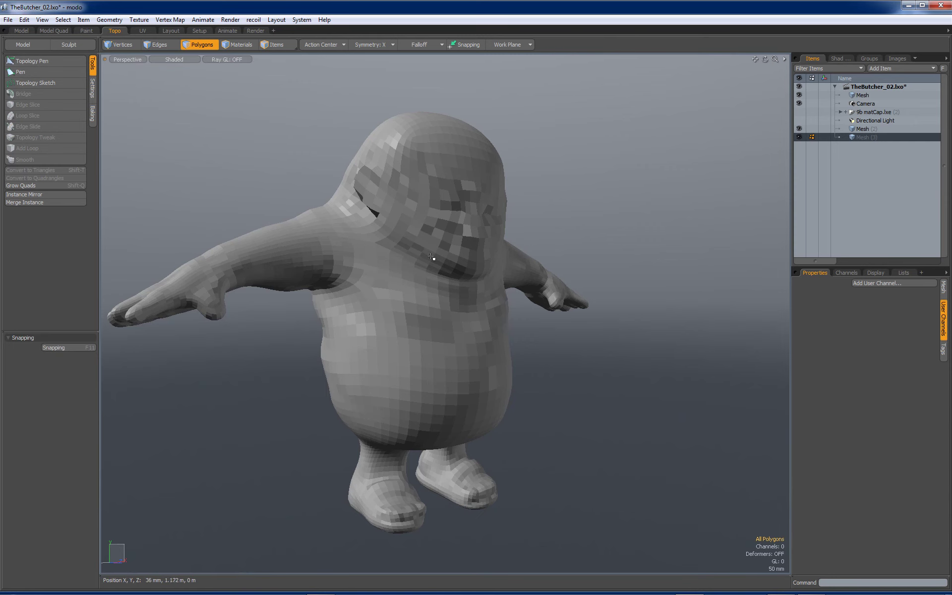
Step: On the multiresolution body mesh, select the torso, chest, back and shoulder-strap polygons as the base for a sleeveless garment
click(862, 96)
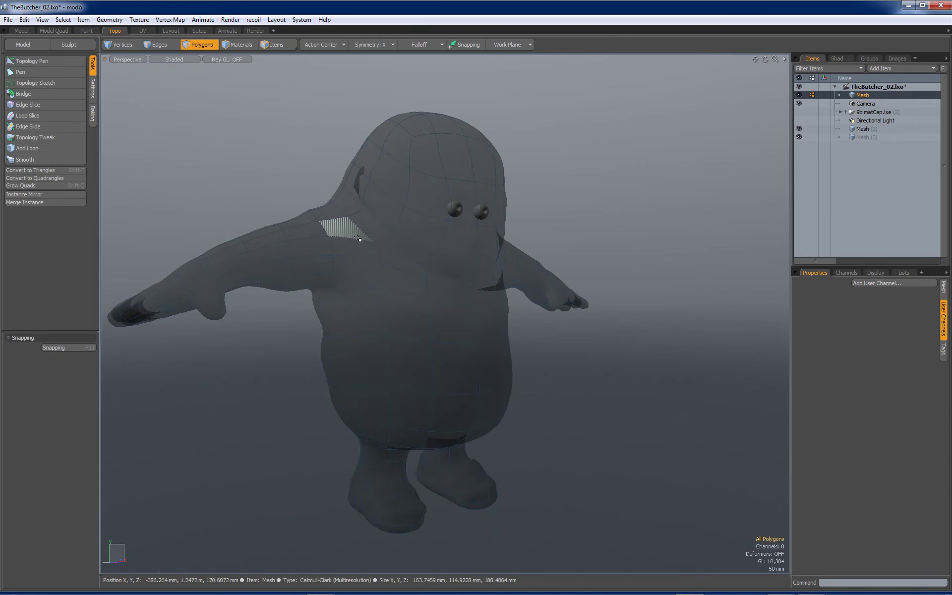
alt+drag(400, 271, 289, 264)
mouse_move(346, 237)
mouse_down()
mouse_move(383, 273)
mouse_move(448, 291)
mouse_move(366, 290)
mouse_move(362, 311)
mouse_move(336, 299)
mouse_move(428, 259)
mouse_up()
mouse_move(361, 289)
shift+mouse_down()
mouse_move(343, 301)
mouse_move(531, 270)
shift+mouse_up()
shift+drag(402, 301, 374, 281)
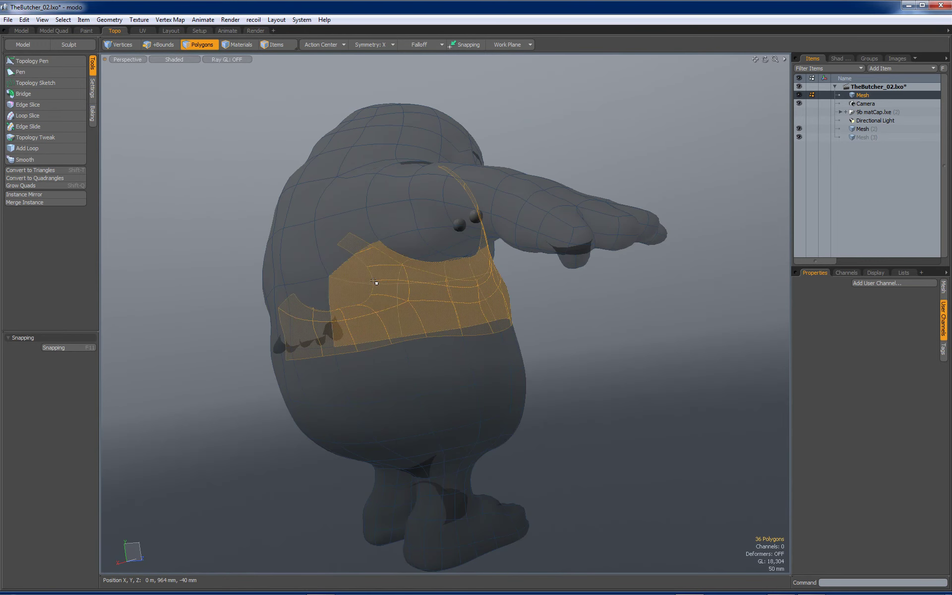
mouse_move(338, 313)
shift+mouse_down()
mouse_move(297, 347)
mouse_move(457, 362)
mouse_move(318, 379)
mouse_move(285, 288)
mouse_move(359, 260)
mouse_move(418, 308)
mouse_move(341, 276)
shift+mouse_up()
mouse_move(402, 259)
shift+mouse_down()
mouse_move(435, 258)
mouse_move(367, 234)
shift+mouse_up()
mouse_move(352, 358)
alt+mouse_down()
mouse_move(158, 316)
mouse_move(70, 317)
alt+mouse_up()
mouse_move(350, 332)
shift+mouse_down()
mouse_move(482, 349)
mouse_move(365, 312)
mouse_move(510, 327)
mouse_move(734, 321)
mouse_move(334, 314)
mouse_move(530, 294)
shift+mouse_up()
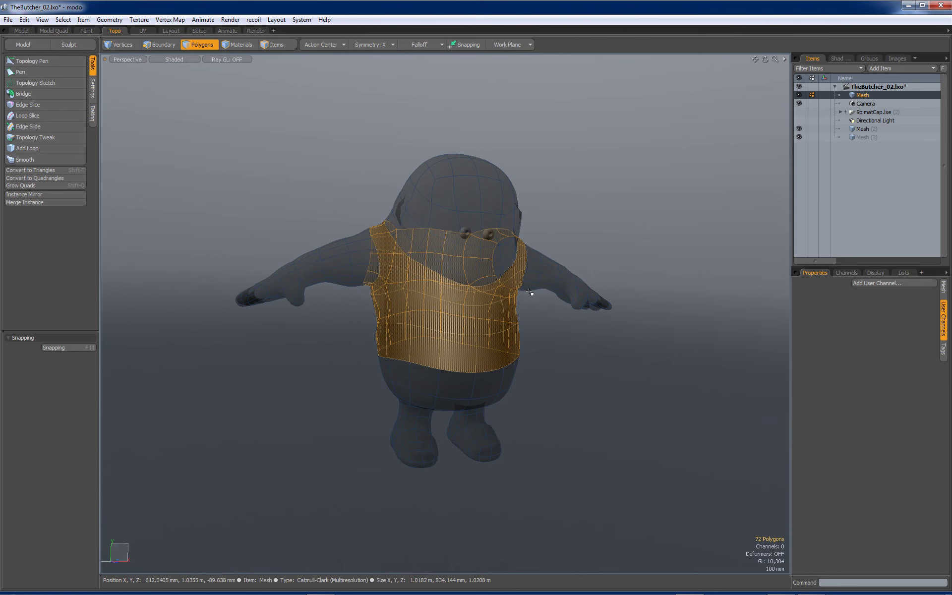
Step: Paste a copy of the selected torso polygons into the empty third mesh item
click(858, 138)
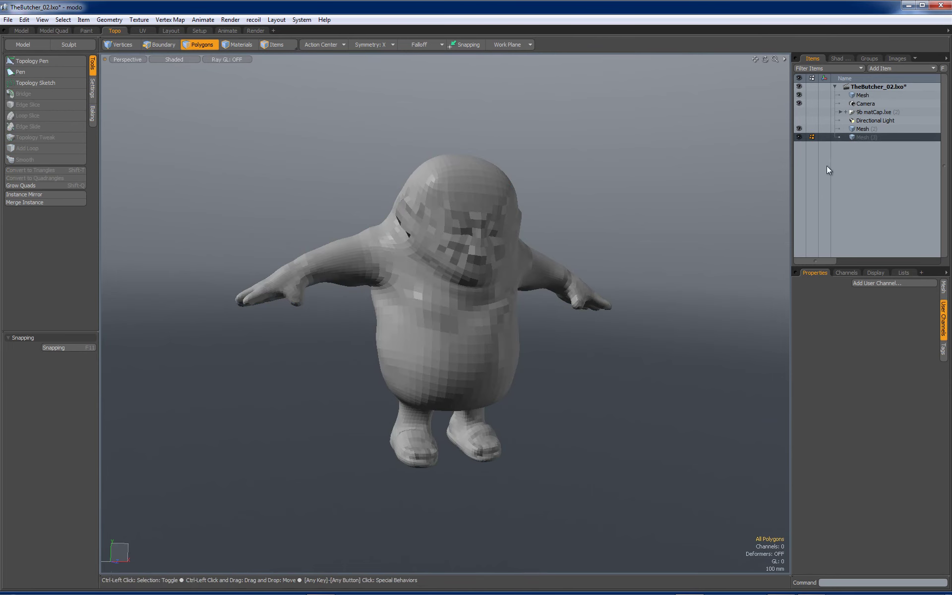
key(ctrl+v)
alt+drag(580, 229, 487, 300)
scroll(542, 283, up, 3)
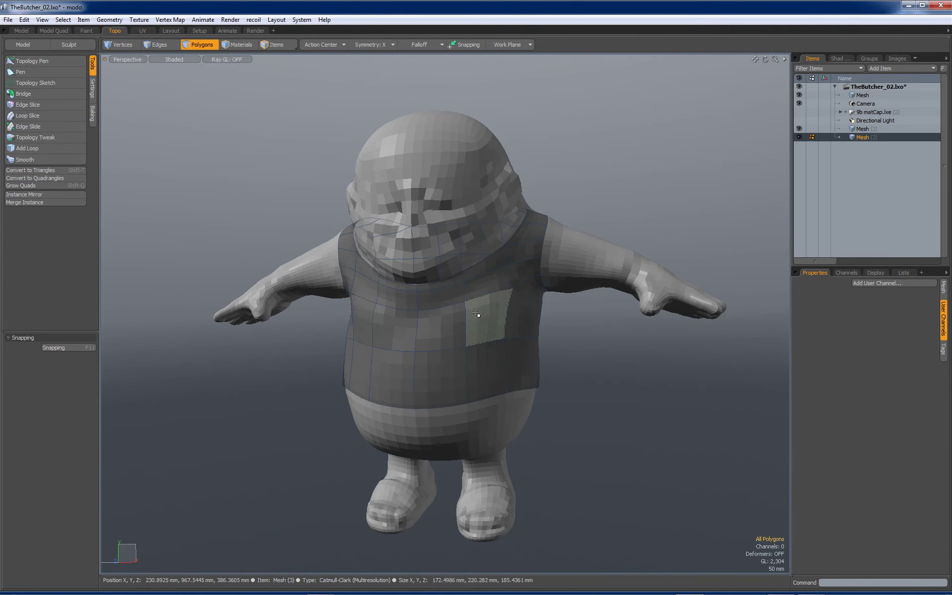
Step: Select all polygons of the garment mesh and offset them outward 16 mm with the Push deform tool
key(3)
double_click(487, 301)
click(23, 44)
alt+drag(129, 103, 118, 171)
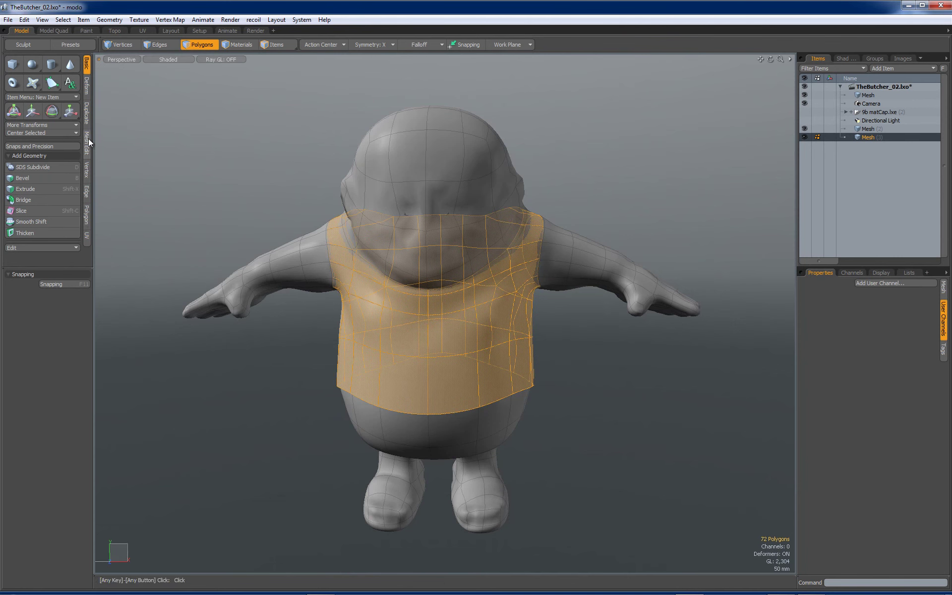
click(87, 93)
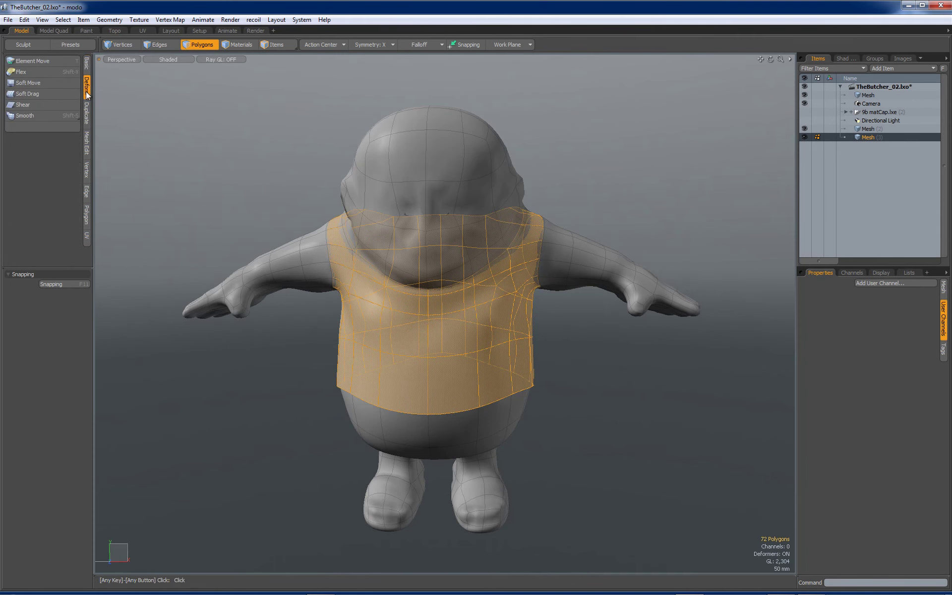
click(87, 147)
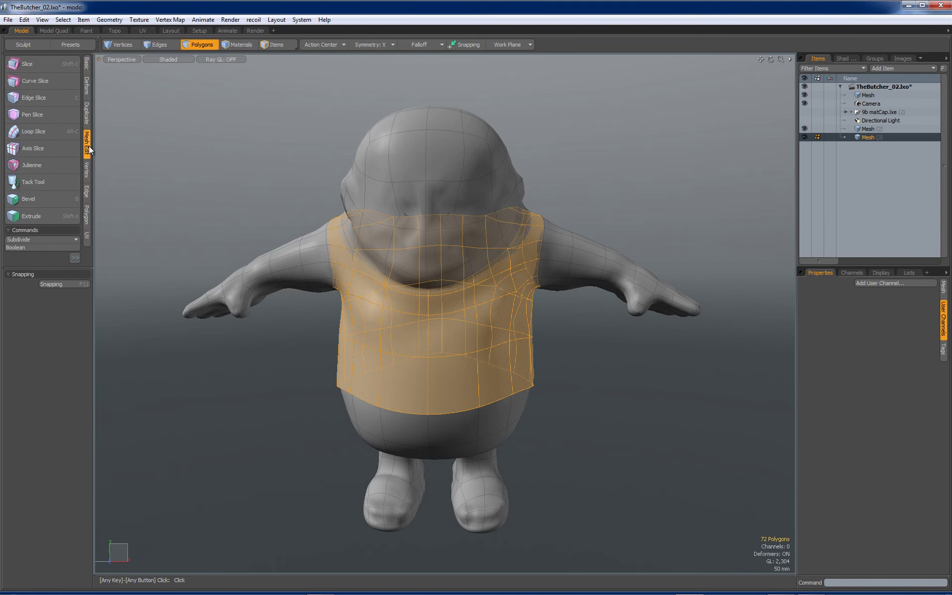
click(87, 85)
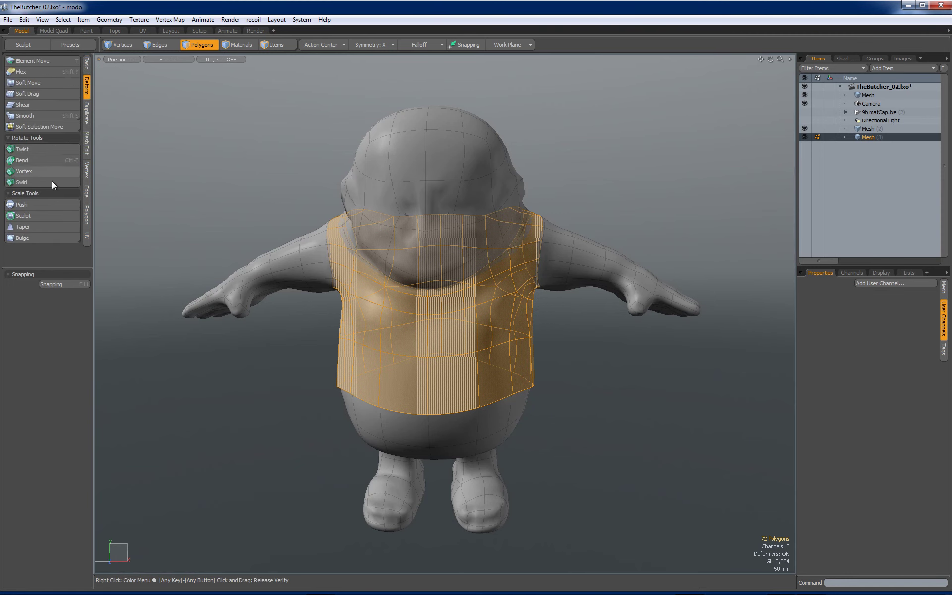
click(44, 205)
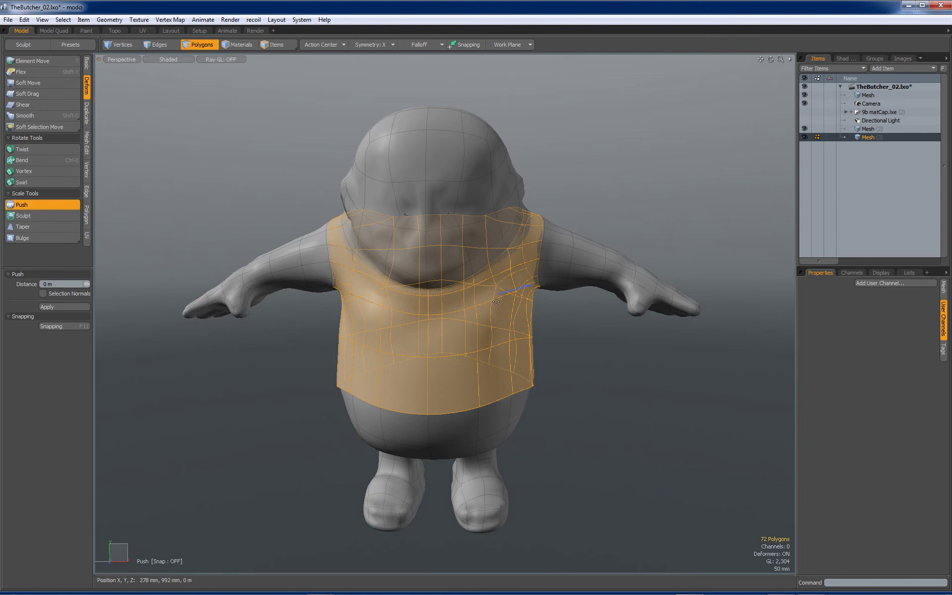
drag(499, 294, 530, 286)
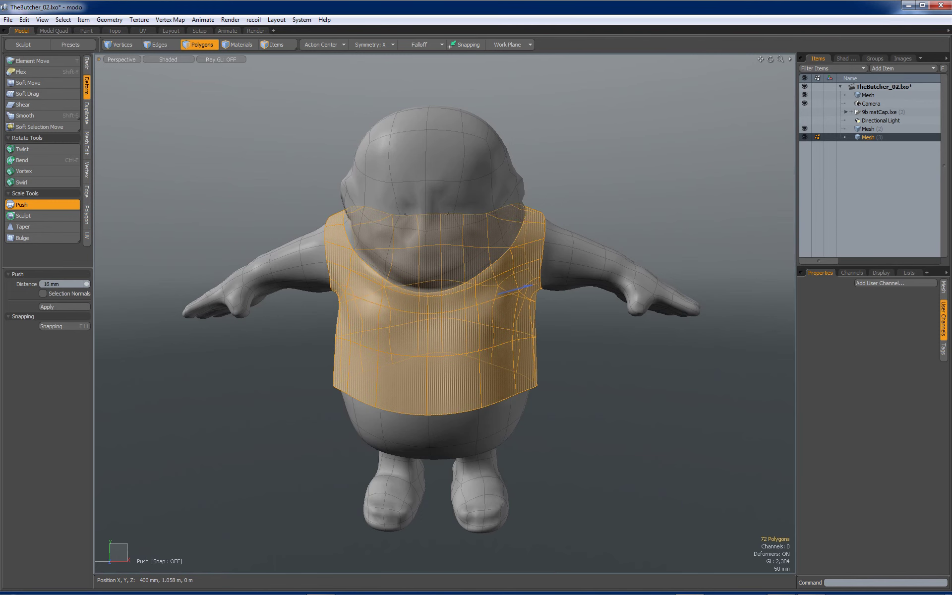
key(space)
Step: Select the garment's lower edge loop and extend it downward with Edge Extend
click(568, 340)
alt+drag(567, 340, 520, 356)
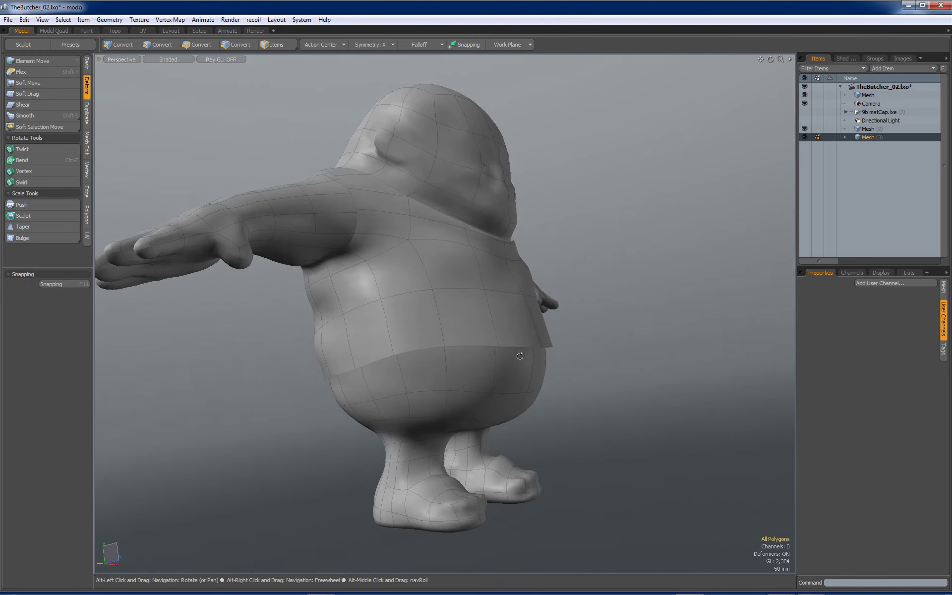
key(2)
double_click(419, 352)
key(z)
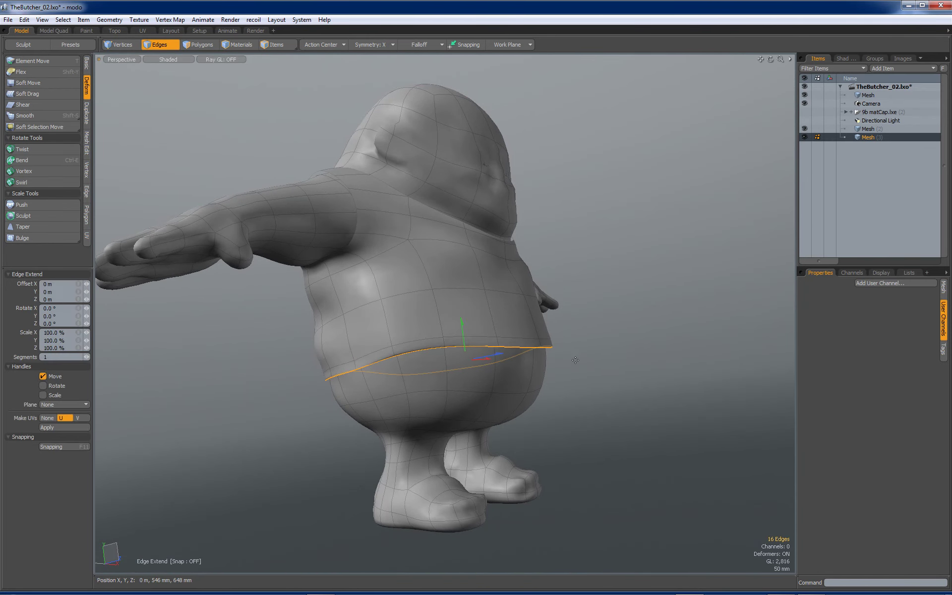
drag(467, 342, 468, 383)
key(q)
Step: Select the front edges of the garment's hem and move them down 170 mm
click(569, 371)
alt+drag(570, 371, 541, 381)
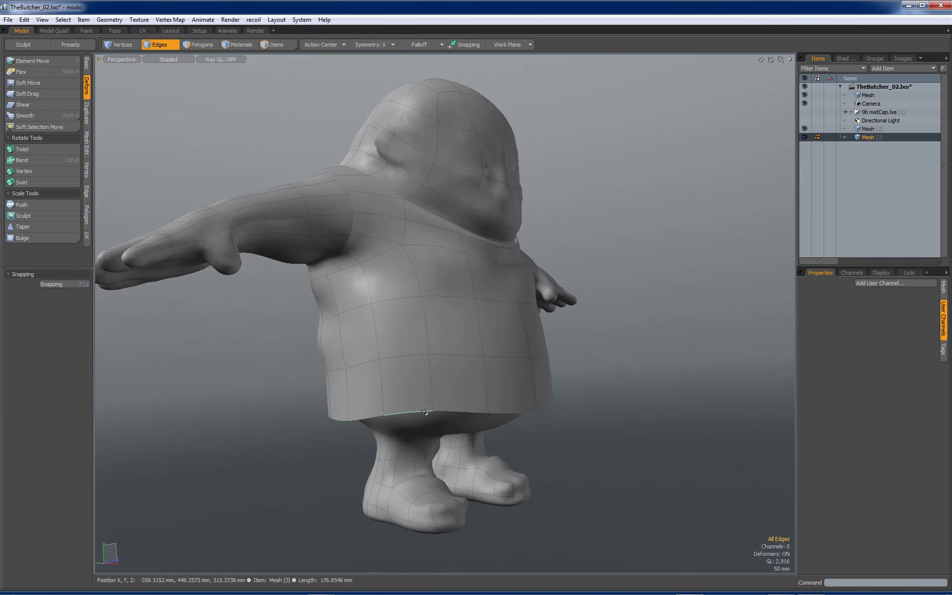
drag(456, 411, 538, 408)
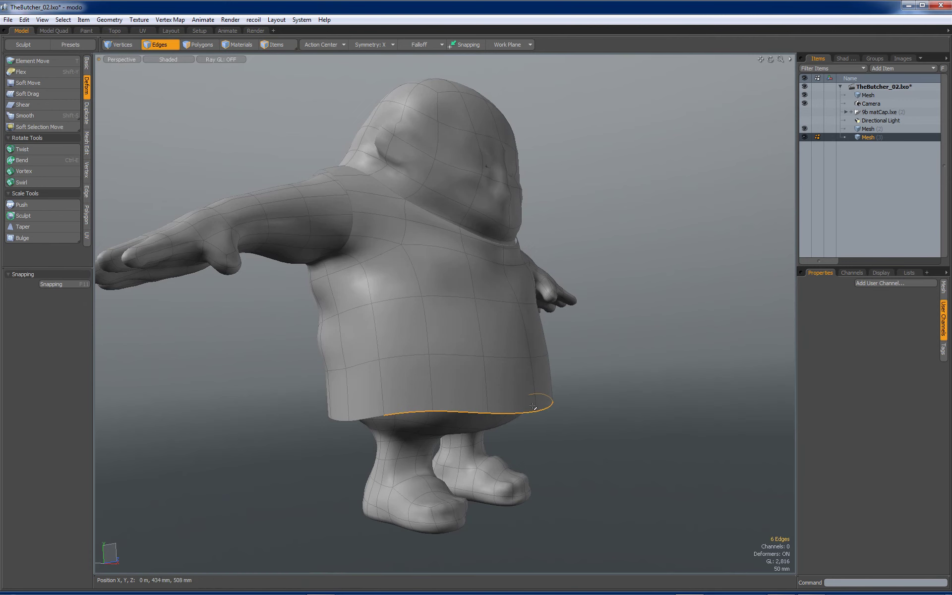
key(y)
alt+drag(492, 382, 541, 422)
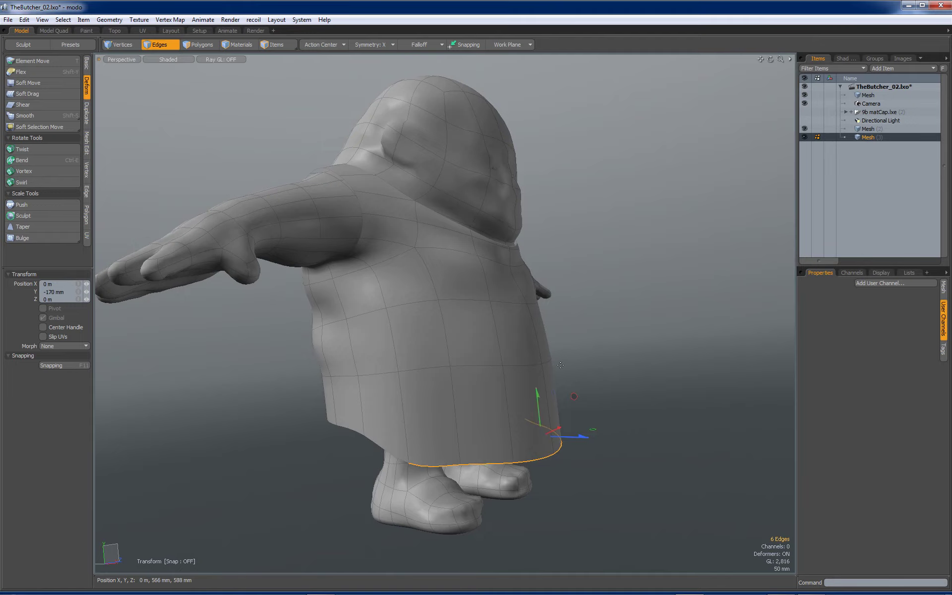
key(Escape)
key(Escape)
Step: Toggle the garment mesh's subdivision type, accepting the conversion despite its displacements
scroll(451, 365, down, 5)
alt+drag(496, 348, 534, 308)
alt+drag(533, 307, 599, 324)
key(shift+Tab)
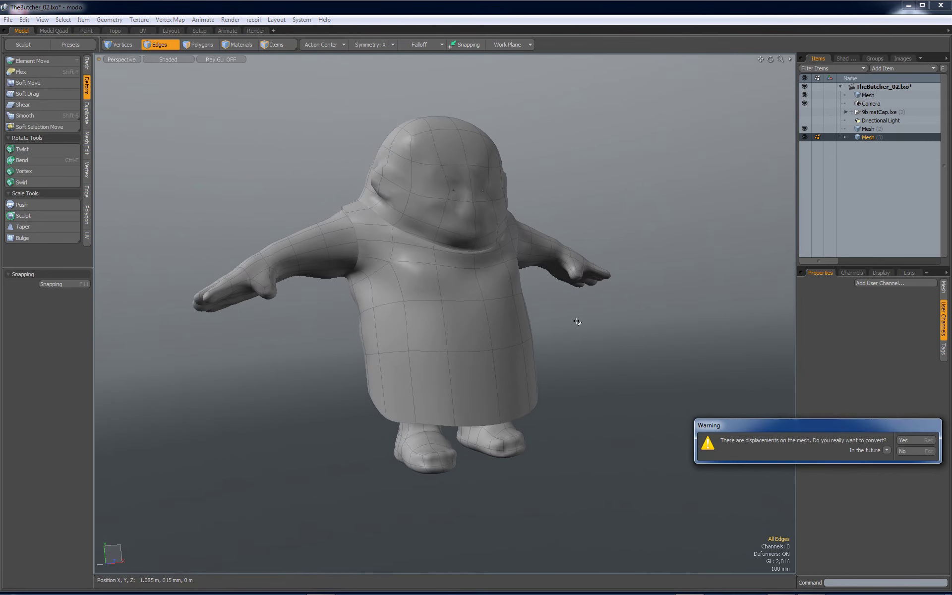
click(910, 441)
alt+drag(648, 395, 511, 333)
key(Tab)
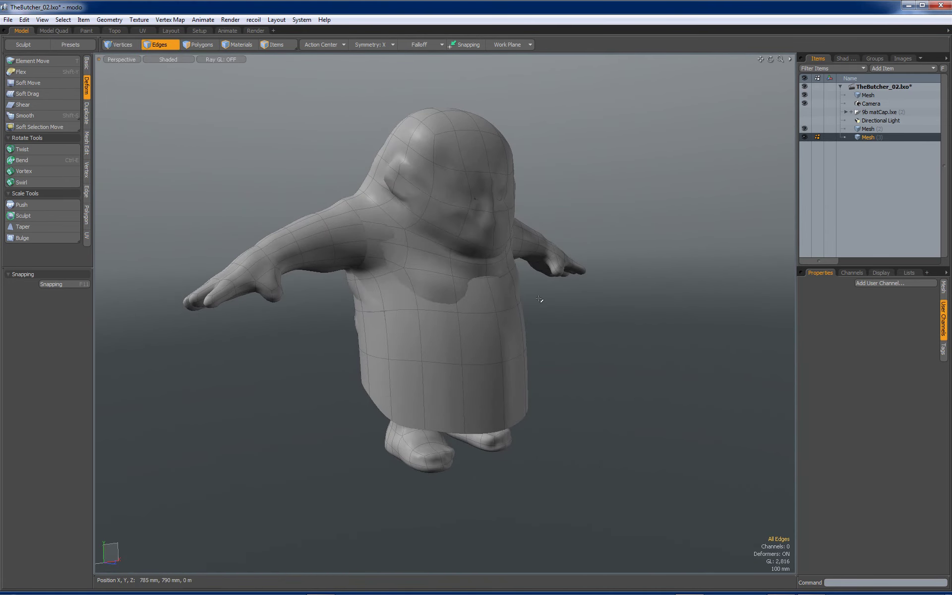
Step: Rename the body mesh item as Body_HiRes
click(24, 44)
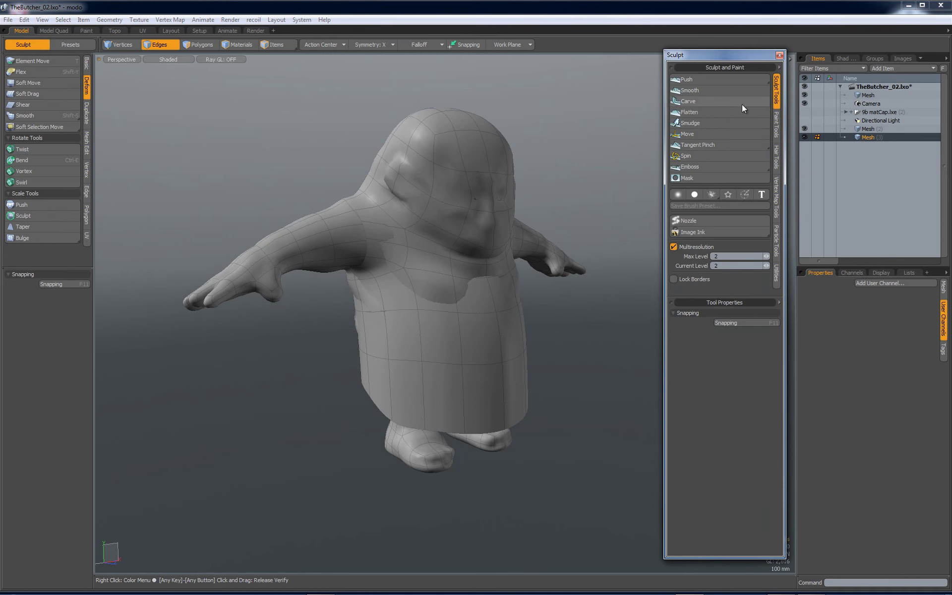
click(869, 96)
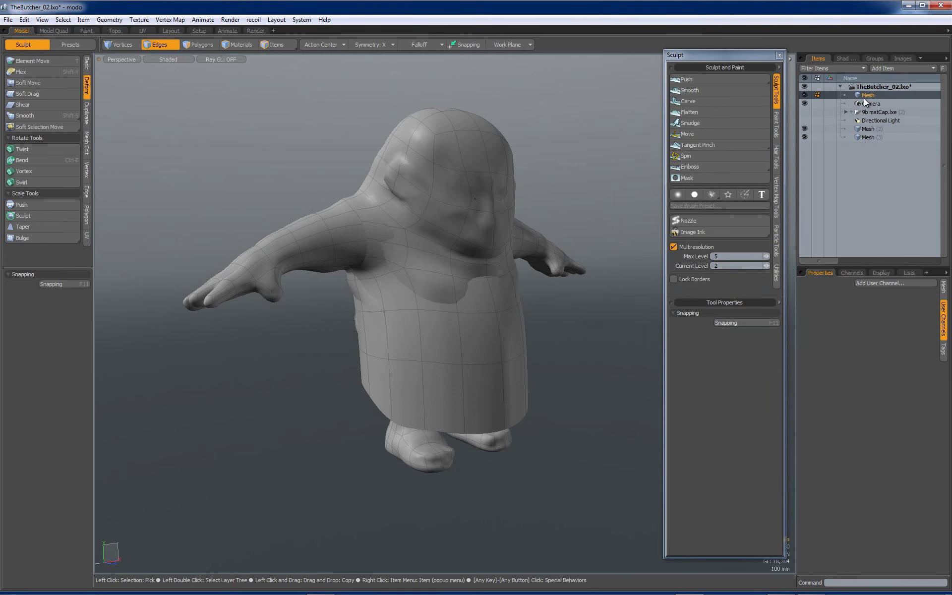
right_click(872, 96)
click(860, 98)
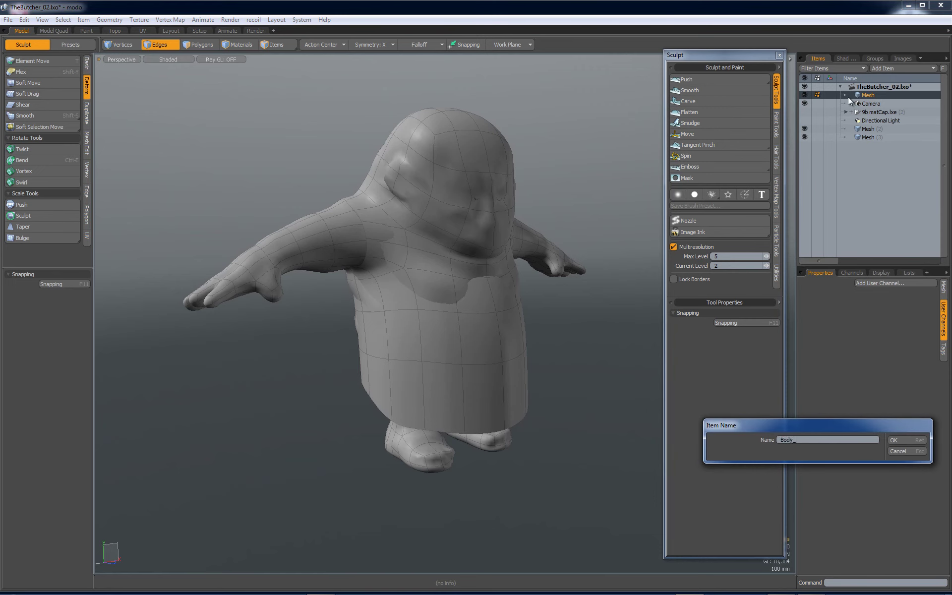
text(Body_HiRes)
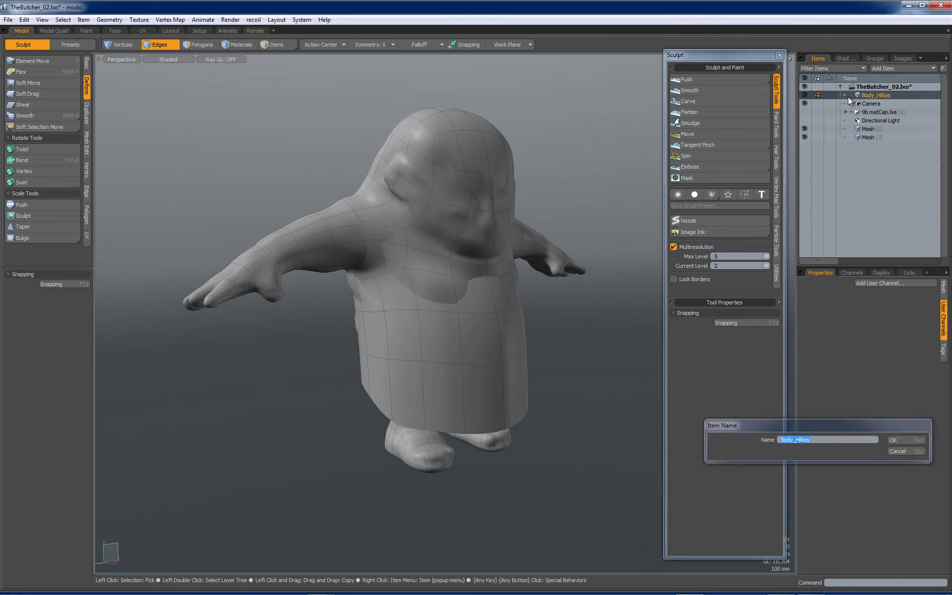
key(Return)
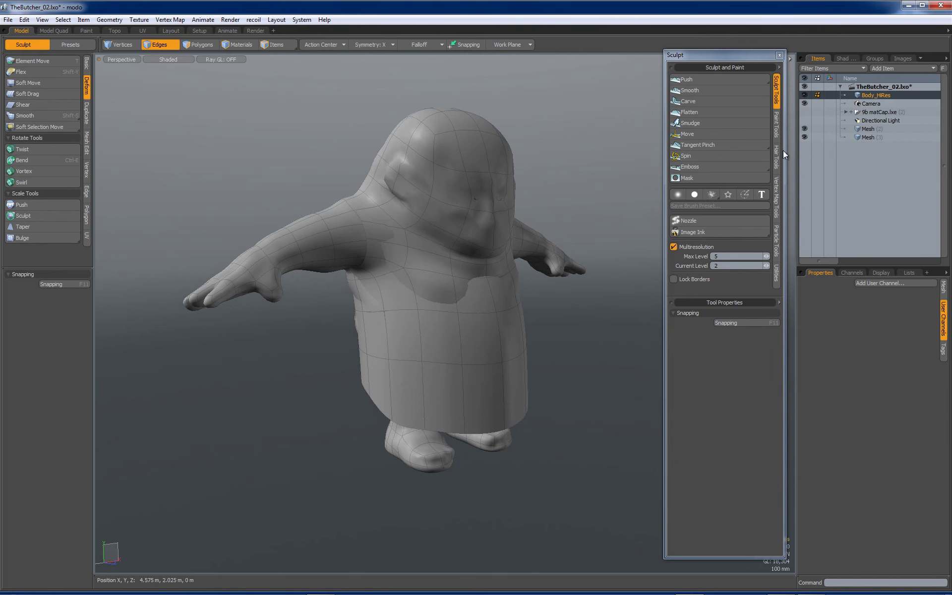
Step: Switch to the Paint workspace, close the floating Sculpt palette and raise the Body_HiRes mesh's current multiresolution level
click(86, 31)
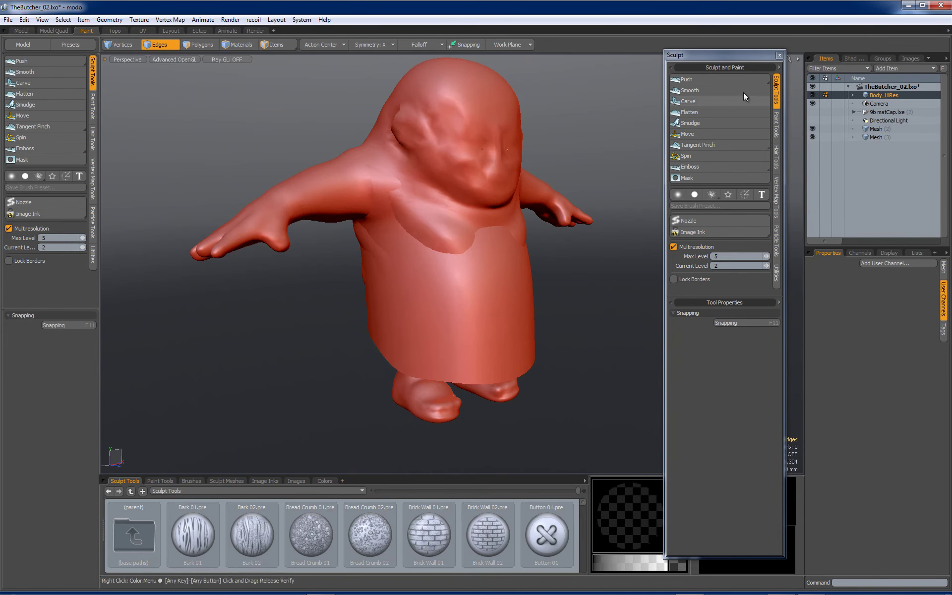
click(780, 55)
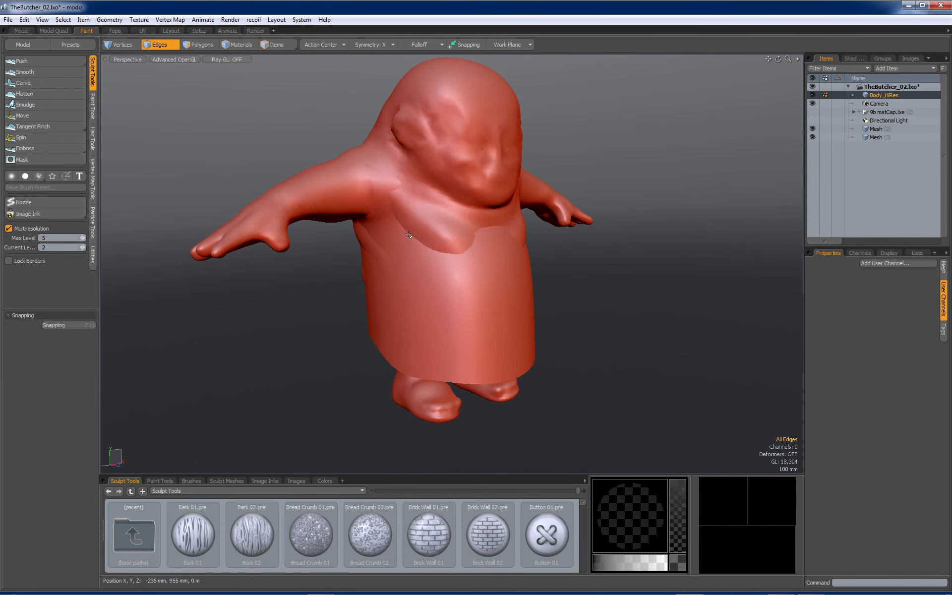
key(3)
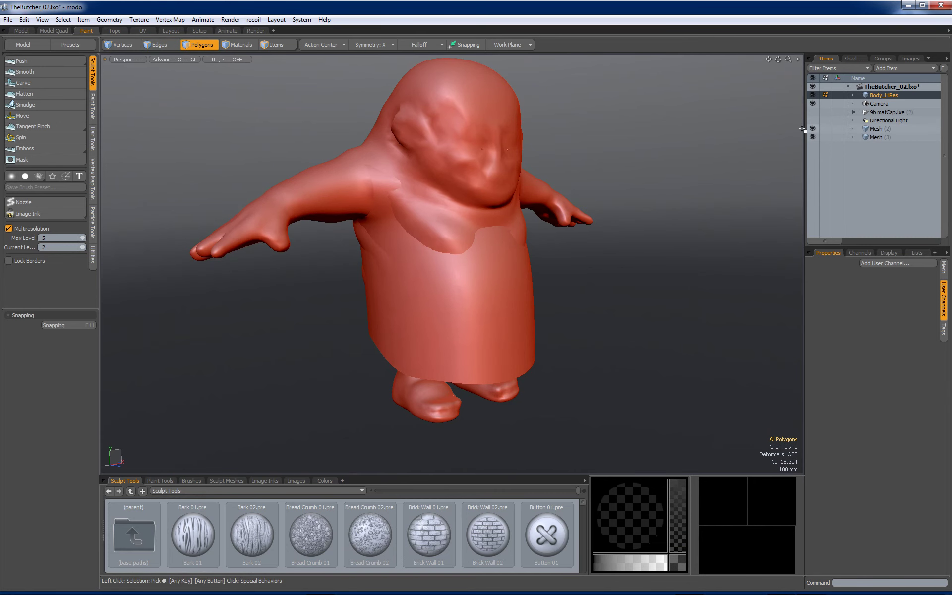
click(84, 248)
click(84, 248)
alt+drag(170, 249, 513, 276)
Step: Make the garment mesh active and adjust its upper chest with the Move sculpt tool at brush size 102
click(878, 138)
double_click(507, 270)
click(556, 252)
alt+drag(557, 251, 615, 290)
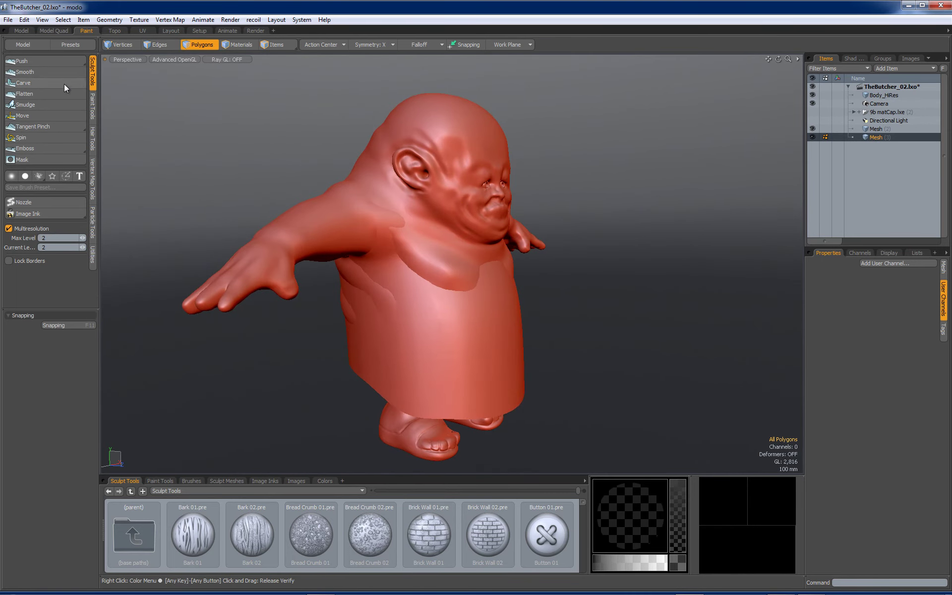
click(35, 117)
right_drag(350, 190, 355, 190)
scroll(379, 194, up, 2)
mouse_move(394, 198)
alt+mouse_down()
mouse_move(380, 193)
mouse_move(371, 162)
alt+mouse_up()
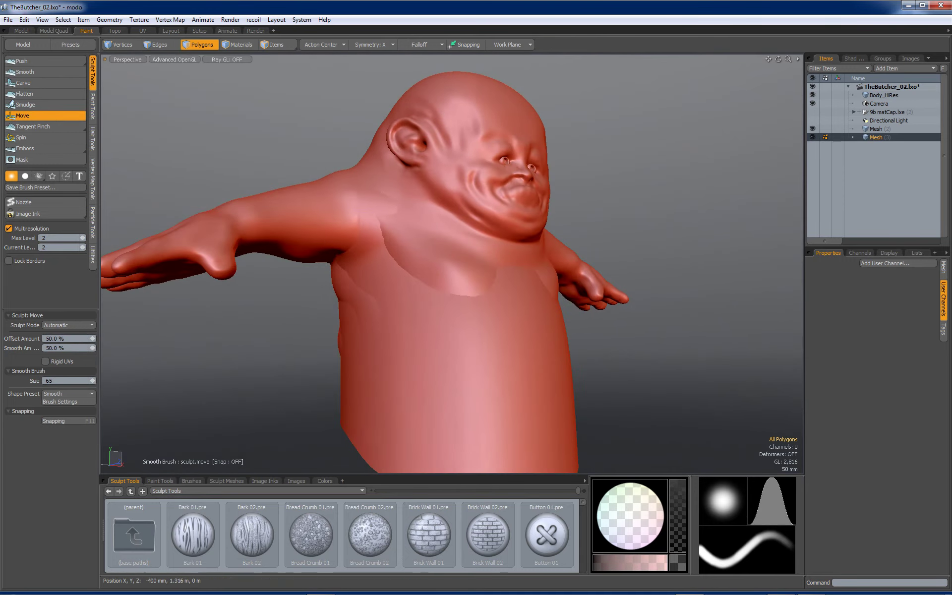
mouse_move(386, 214)
alt+mouse_down()
mouse_move(478, 257)
mouse_move(463, 270)
alt+mouse_up()
scroll(478, 258, down, 1)
right_drag(459, 271, 476, 267)
drag(489, 251, 508, 244)
Step: Pull the garment's back and sides outward over the body with the Move tool at brush size 102
mouse_move(494, 283)
alt+mouse_down()
mouse_move(395, 264)
mouse_move(355, 291)
alt+mouse_up()
mouse_move(600, 230)
alt+mouse_down()
mouse_move(706, 227)
mouse_move(571, 208)
mouse_move(620, 198)
mouse_move(506, 176)
alt+mouse_up()
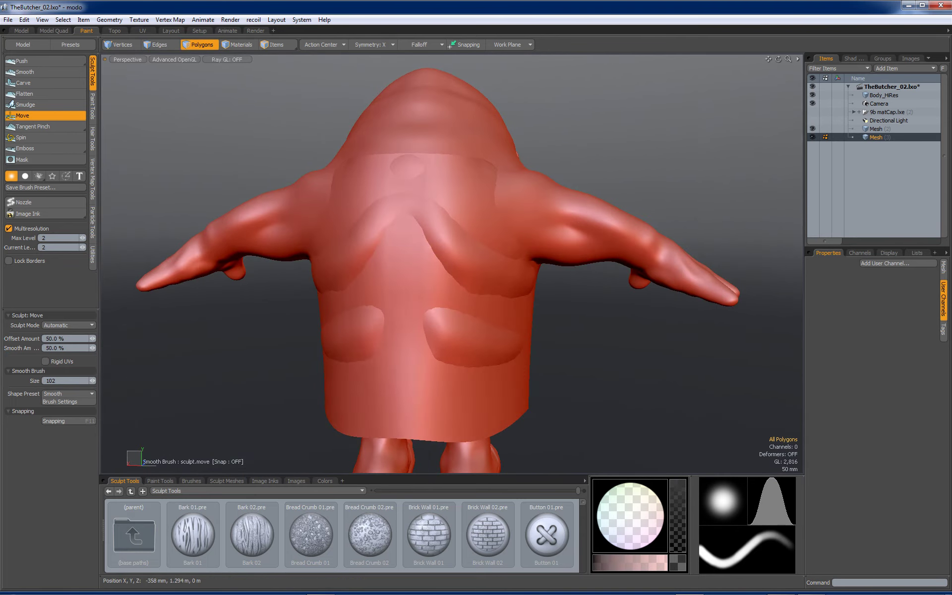
alt+drag(513, 235, 354, 218)
drag(321, 250, 323, 196)
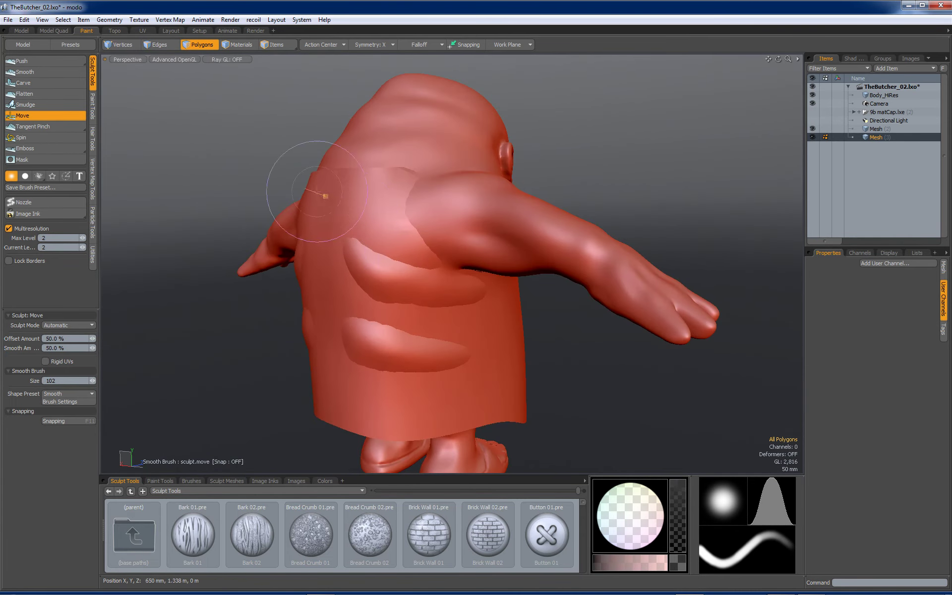
alt+drag(326, 271, 525, 291)
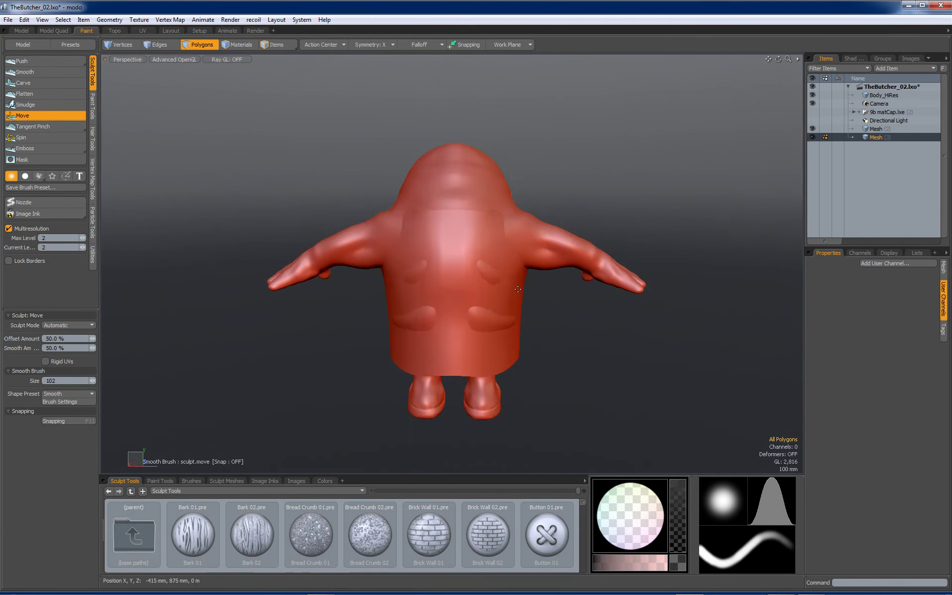
alt+drag(460, 321, 313, 325)
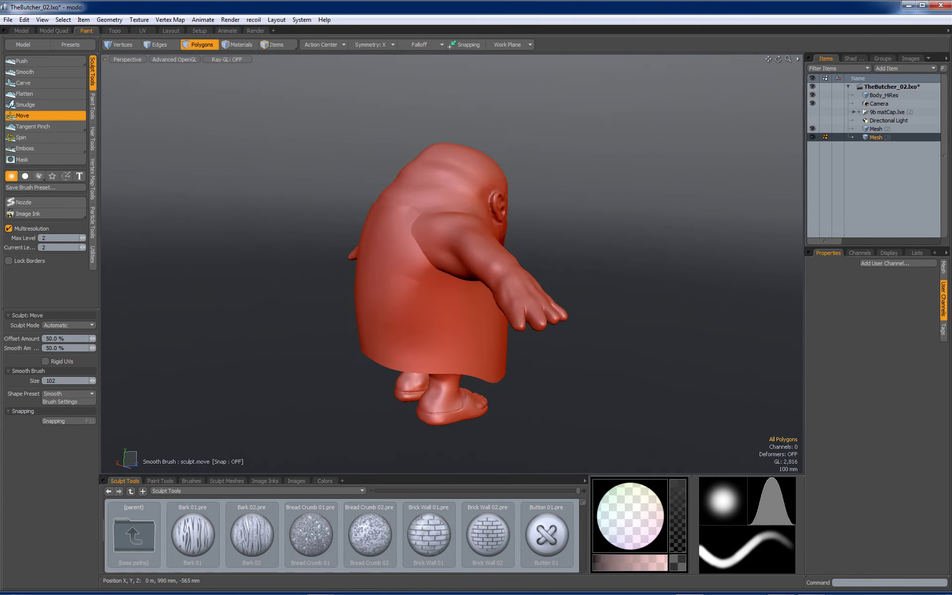
alt+drag(353, 268, 419, 303)
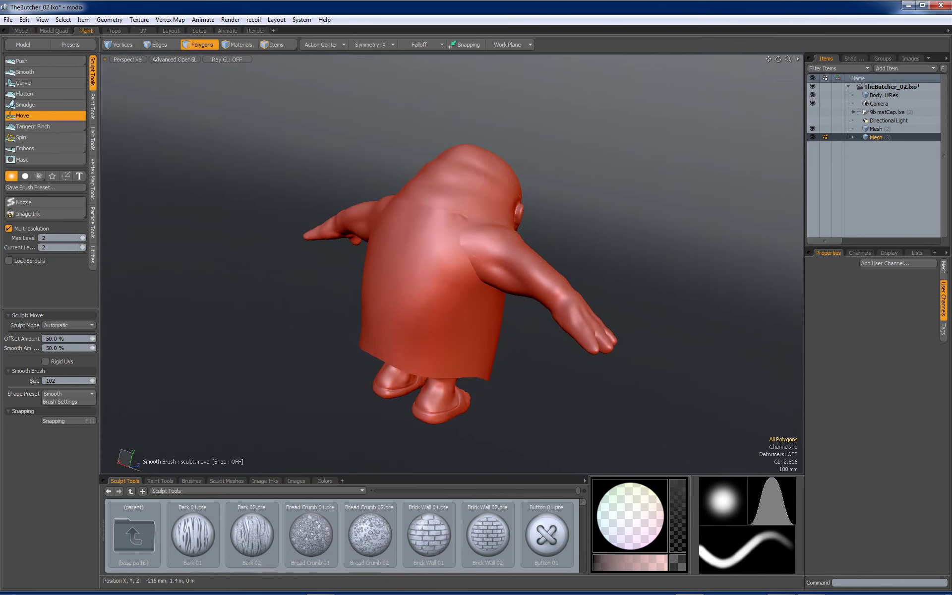
alt+drag(501, 218, 425, 242)
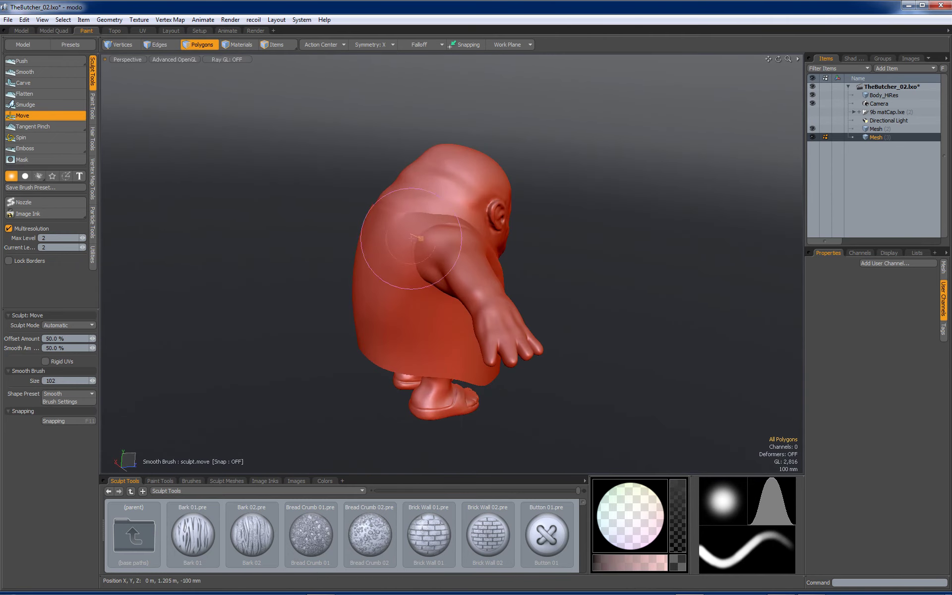
Step: Adjust the garment's shoulder and upper side over the body with the Move sculpt tool at brush size 86
alt+drag(438, 286, 279, 273)
mouse_move(466, 277)
alt+mouse_down()
mouse_move(446, 244)
mouse_move(369, 216)
mouse_move(400, 233)
mouse_move(436, 233)
mouse_move(393, 225)
mouse_move(398, 213)
mouse_move(407, 232)
alt+mouse_up()
right_drag(415, 225, 413, 225)
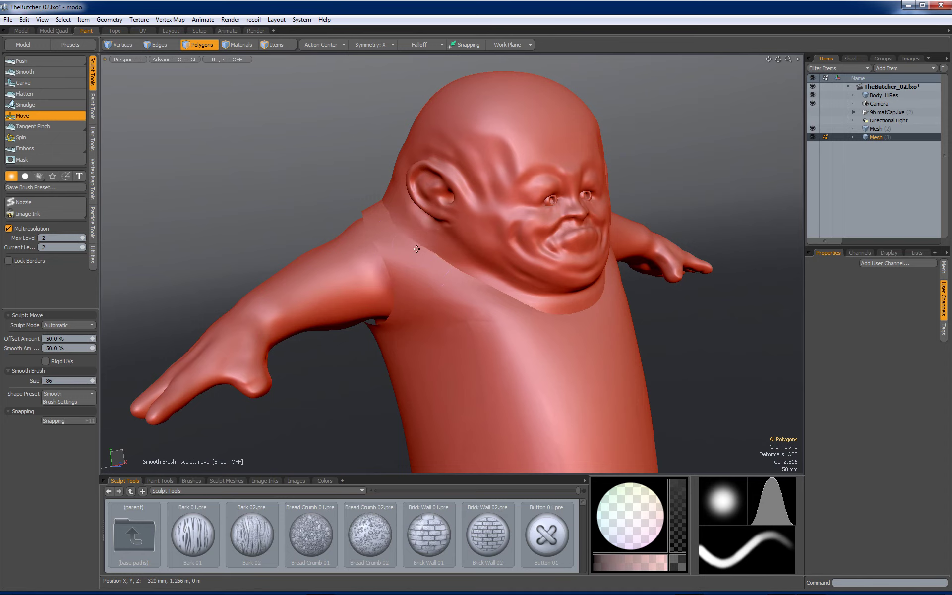
alt+drag(416, 249, 446, 266)
Step: Switch to the Model workspace and fit the garment's shoulder edge over the body with the Move tool at brush size 100
click(28, 32)
alt+drag(438, 216, 400, 231)
right_drag(411, 312, 418, 311)
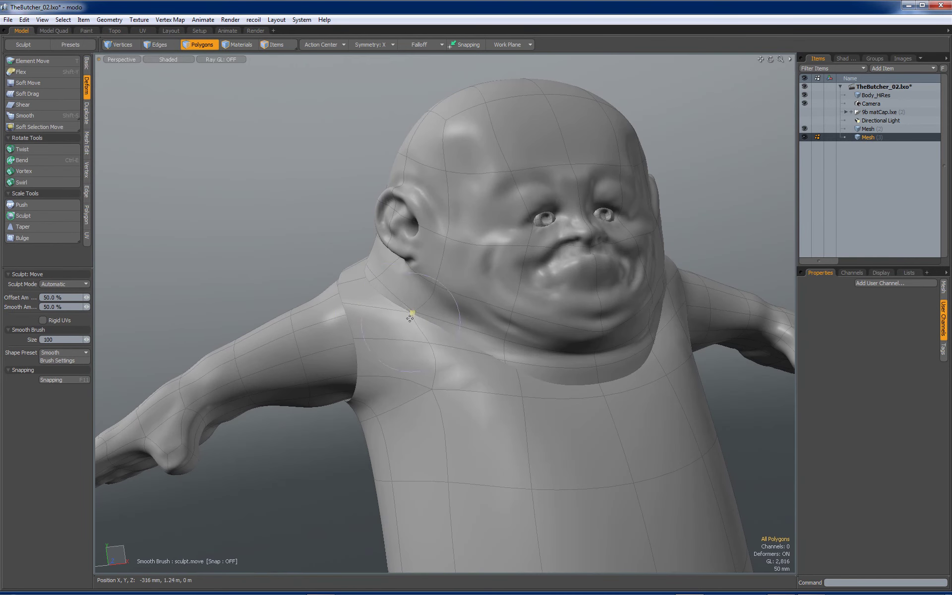
alt+drag(365, 259, 361, 240)
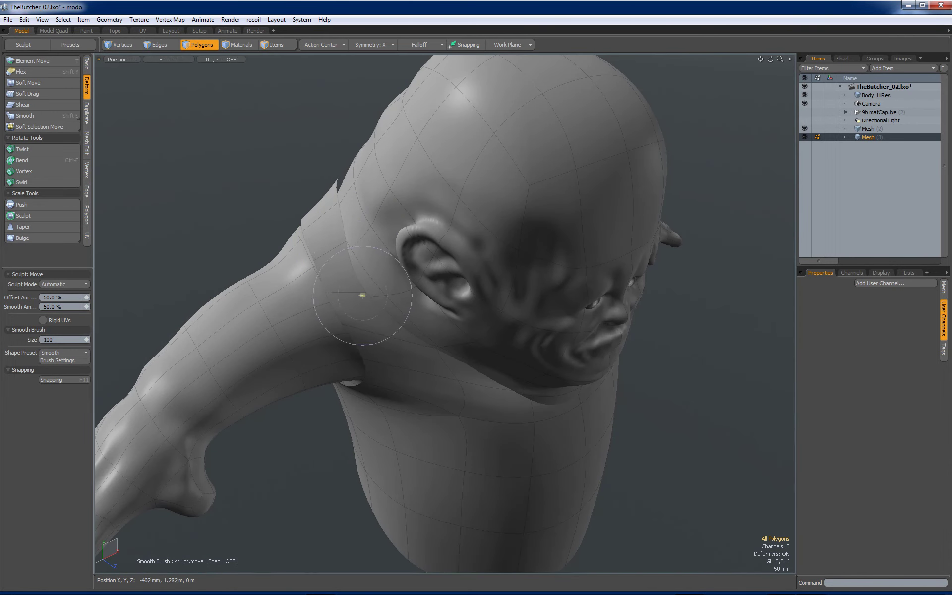
alt+drag(354, 248, 382, 274)
alt+drag(342, 196, 341, 173)
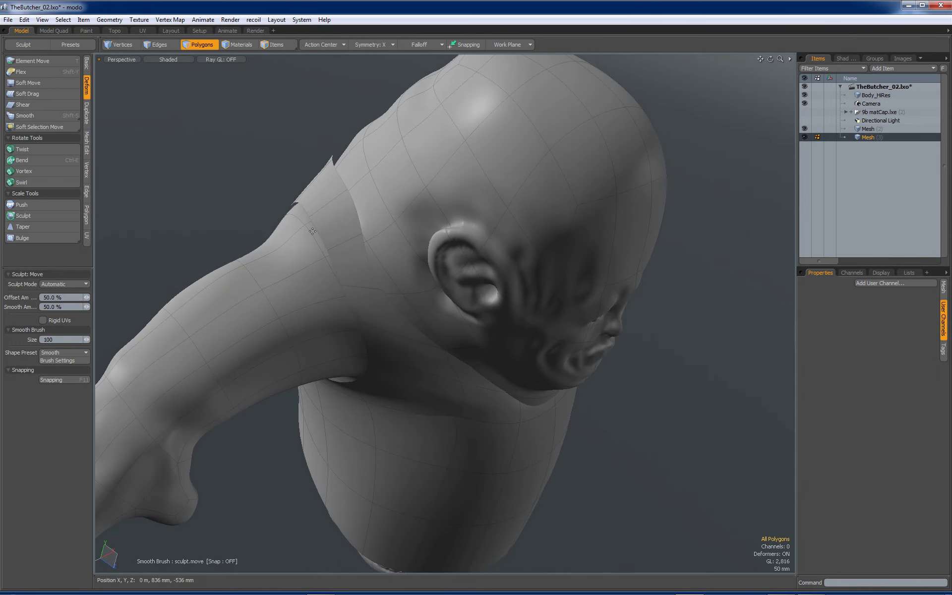
alt+drag(347, 230, 304, 203)
ctrl+alt+drag(576, 362, 615, 369)
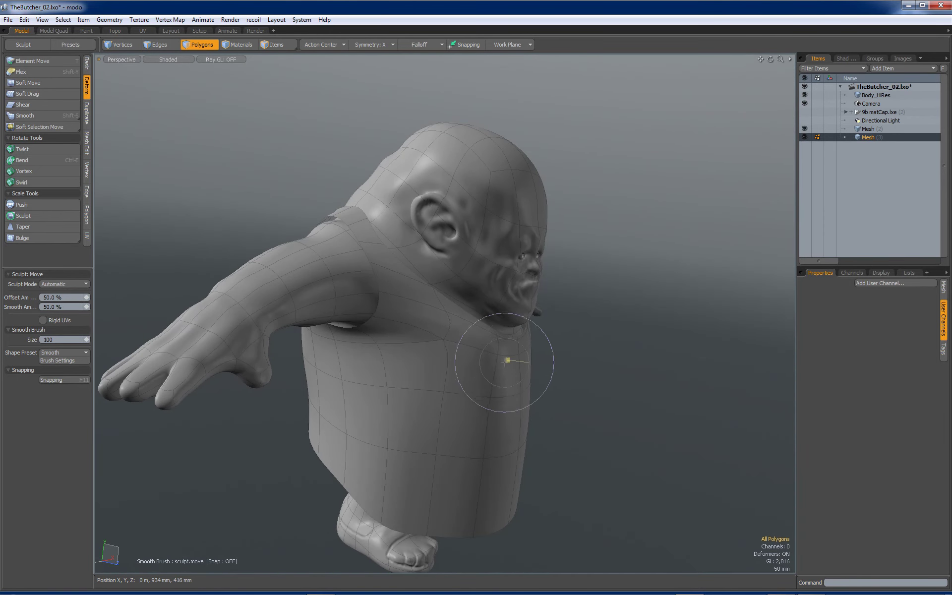
Step: Shape the garment's neckline and opposite shoulder with the Move tool, reducing the brush size to 87 and 60
alt+drag(516, 361, 398, 325)
scroll(412, 330, up, 2)
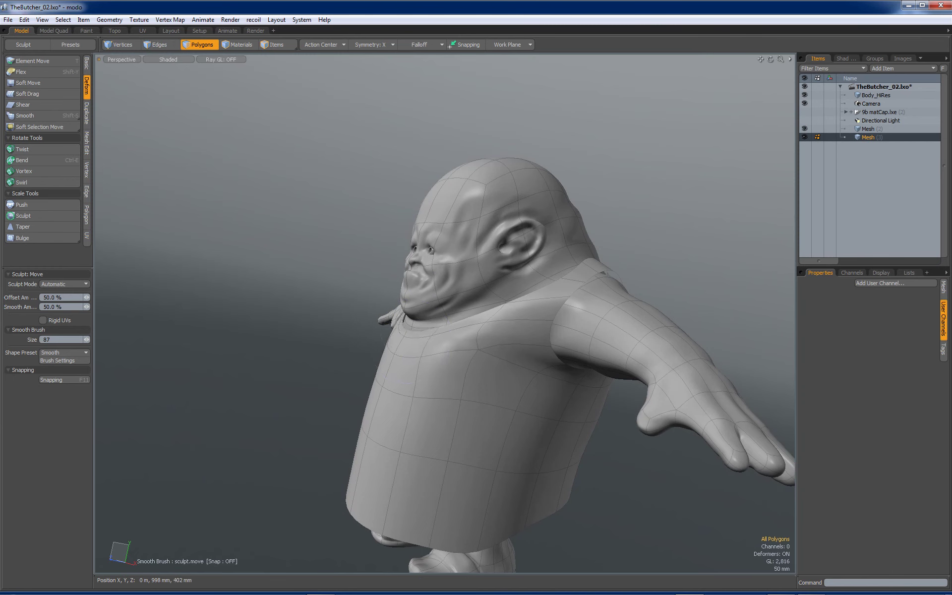
mouse_move(469, 323)
alt+mouse_down()
mouse_move(392, 333)
mouse_move(436, 327)
mouse_move(527, 290)
alt+mouse_up()
scroll(505, 311, up, 2)
right_drag(500, 310, 488, 319)
mouse_move(522, 286)
alt+mouse_down()
mouse_move(615, 264)
mouse_move(555, 293)
mouse_move(593, 252)
alt+mouse_up()
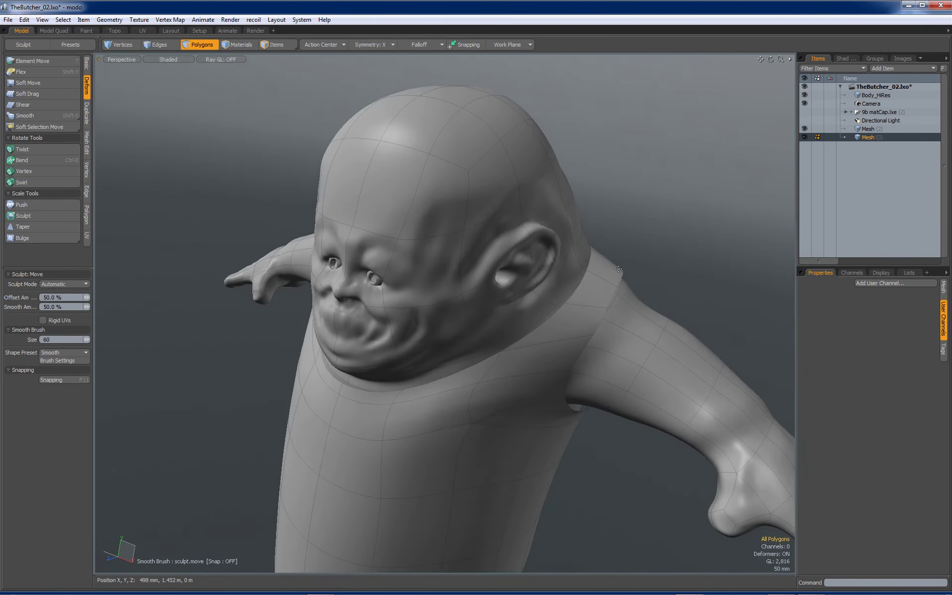
Step: Refine the garment's shoulder edge and upper back with the Move tool at brush size 60 and check the overall fit
alt+drag(614, 316, 546, 276)
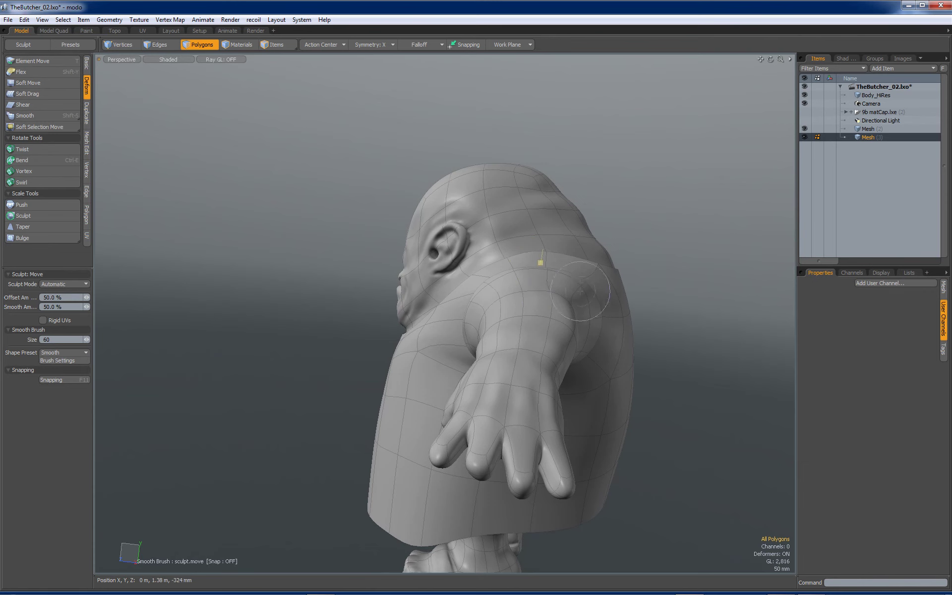
alt+drag(600, 279, 308, 313)
scroll(501, 302, up, 3)
scroll(480, 283, up, 3)
scroll(480, 283, down, 2)
scroll(471, 317, down, 3)
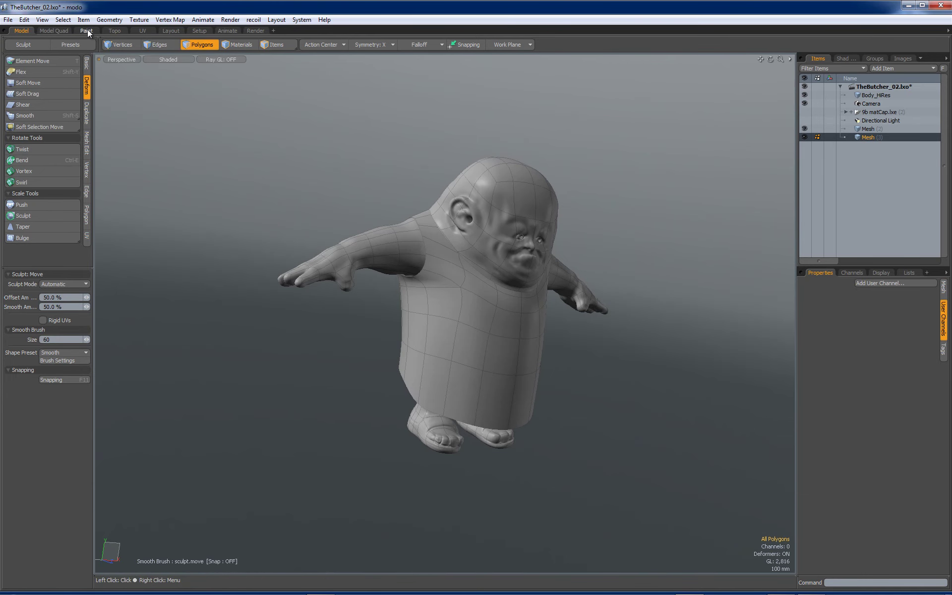
Step: Return to the Paint workspace, convert the garment mesh's polygons to Catmull-Clark and enable multiresolution on it
click(87, 30)
scroll(469, 238, up, 2)
alt+drag(472, 239, 522, 262)
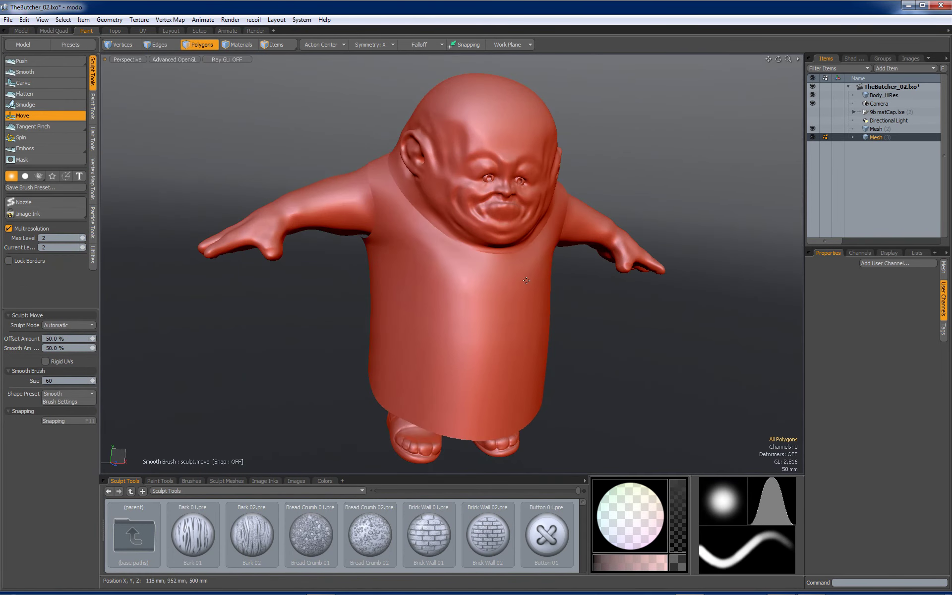
alt+drag(527, 284, 494, 280)
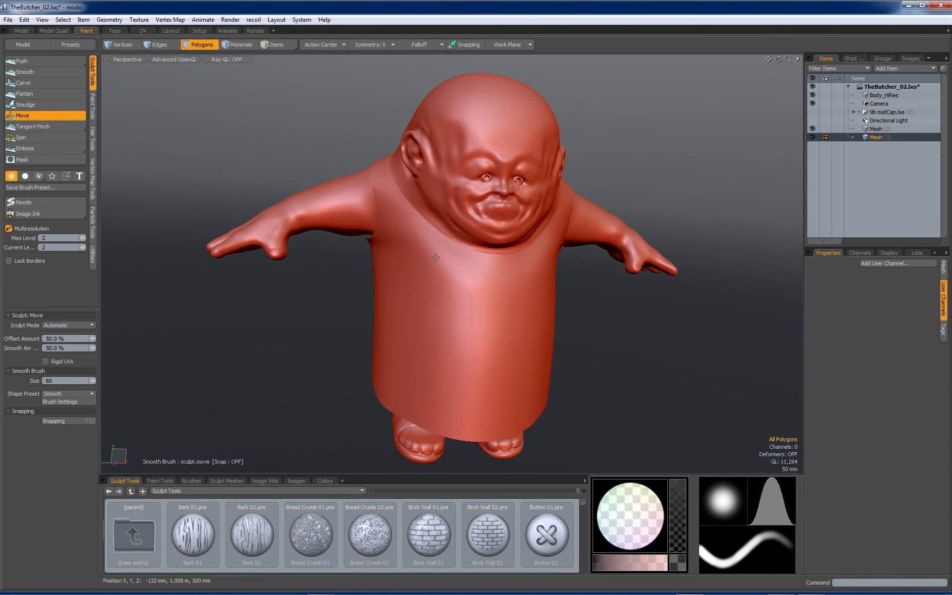
click(9, 230)
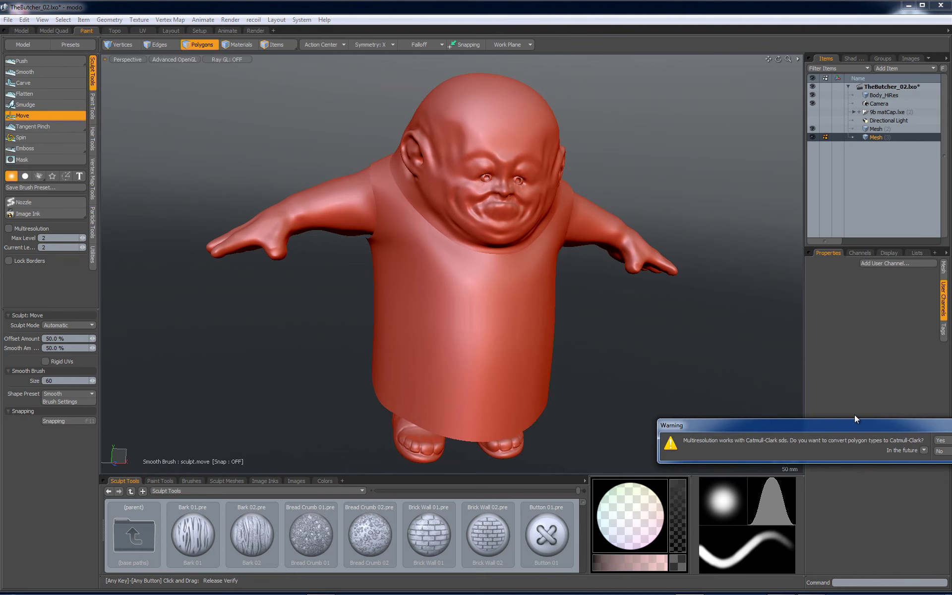
click(940, 440)
click(10, 229)
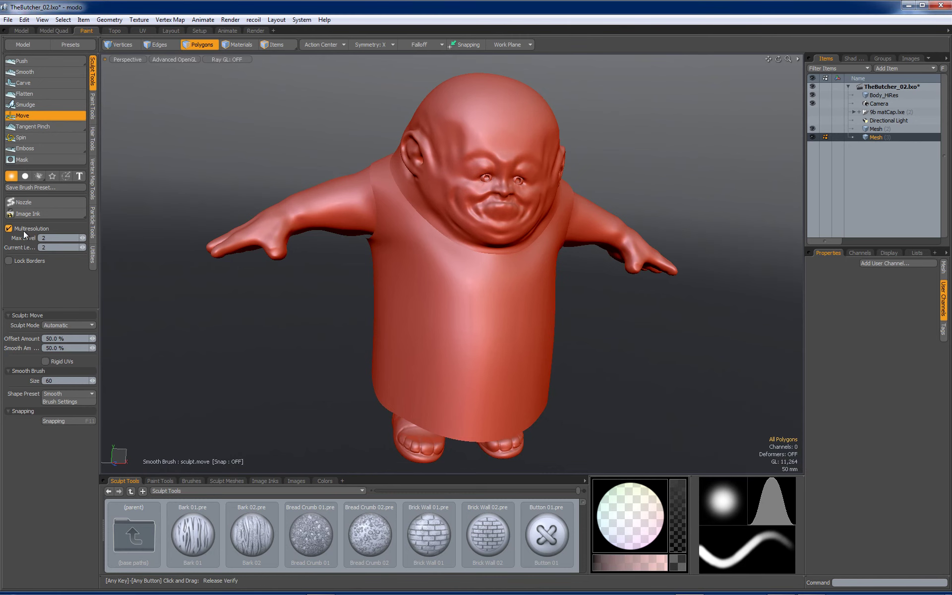
Step: Sculpt diagonal cloth folds below the garment's armpit with the Push tool at brush size 25
click(29, 63)
mouse_move(488, 262)
alt+mouse_down()
mouse_move(448, 258)
mouse_move(504, 259)
alt+mouse_up()
scroll(448, 258, up, 2)
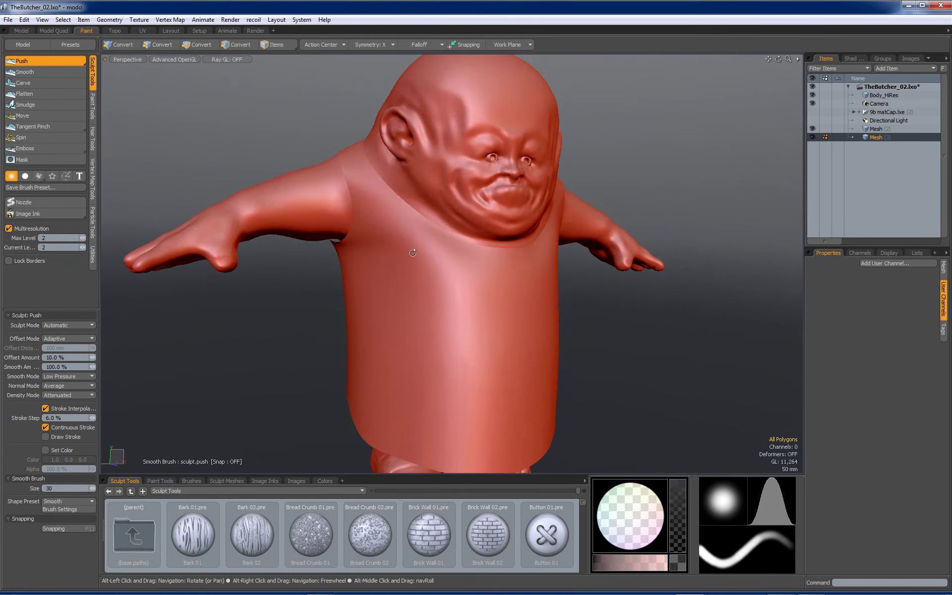
alt+drag(363, 237, 394, 235)
right_drag(366, 209, 365, 211)
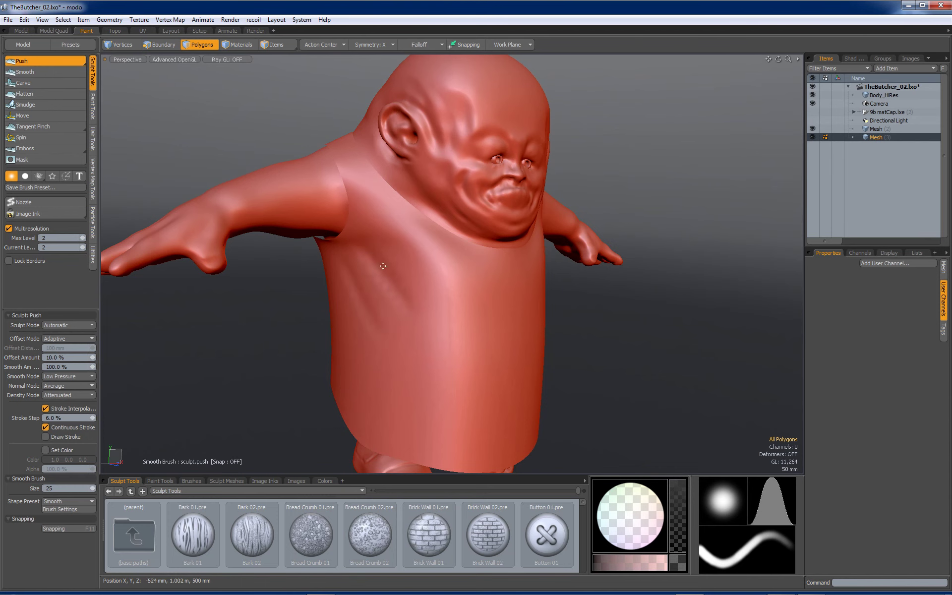
mouse_move(383, 266)
alt+mouse_down()
mouse_move(439, 208)
mouse_move(388, 278)
alt+mouse_up()
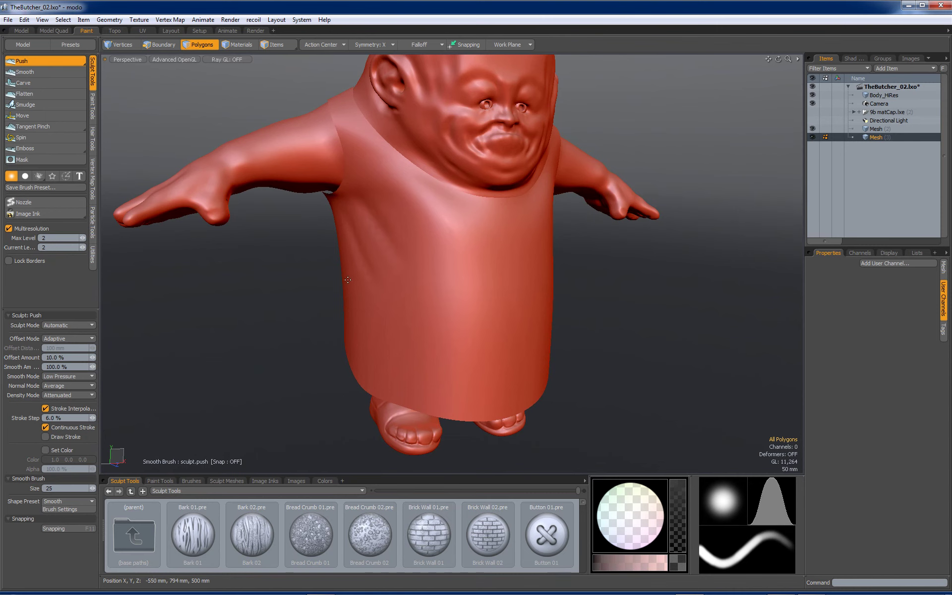
Step: Carve a horizontal crease around the garment's waist, from belly to side, with the Push tool at brush size 25
mouse_move(428, 305)
mouse_down()
mouse_move(468, 305)
mouse_move(469, 332)
mouse_move(517, 337)
mouse_up()
mouse_move(536, 298)
alt+mouse_down()
mouse_move(589, 280)
mouse_move(695, 284)
alt+mouse_up()
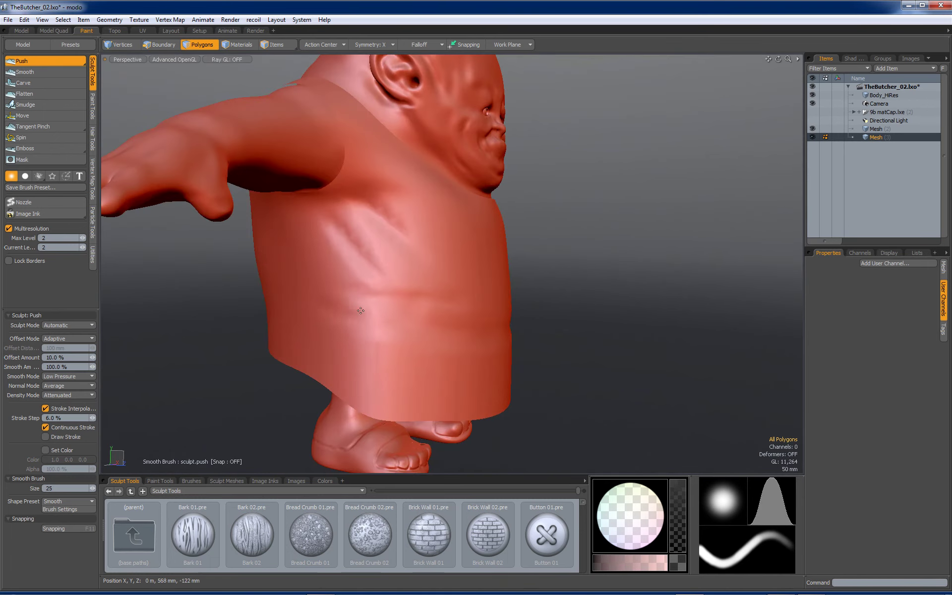
mouse_move(338, 280)
alt+mouse_down()
mouse_move(398, 267)
mouse_move(432, 278)
mouse_move(402, 281)
mouse_move(282, 249)
alt+mouse_up()
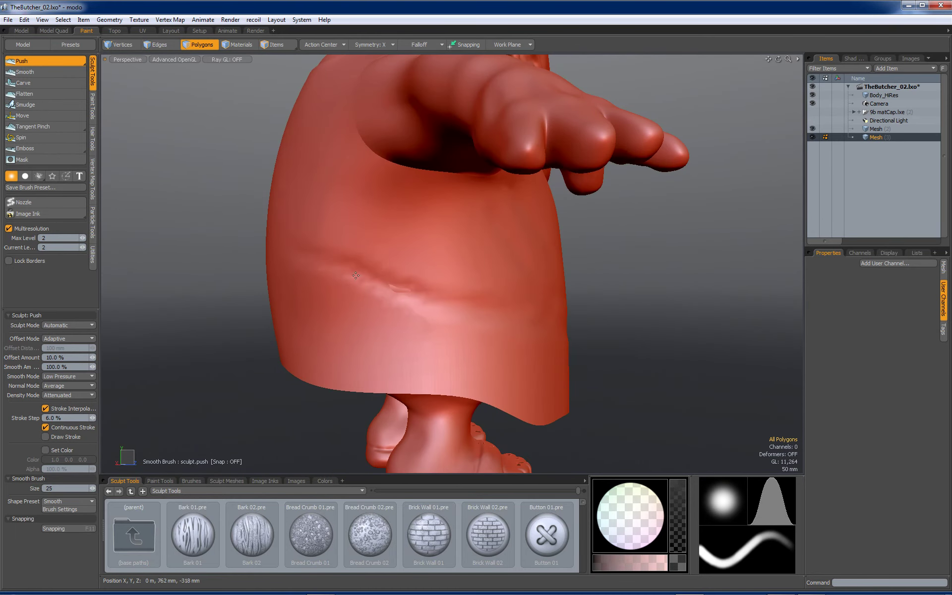
Step: Soften and reshape the crease along the garment's side with broad Push strokes, enlarging the brush to size 91
alt+drag(356, 275, 451, 294)
right_drag(456, 286, 470, 287)
drag(439, 288, 370, 271)
drag(506, 297, 372, 270)
alt+drag(372, 270, 360, 272)
right_drag(403, 273, 421, 273)
drag(377, 271, 454, 283)
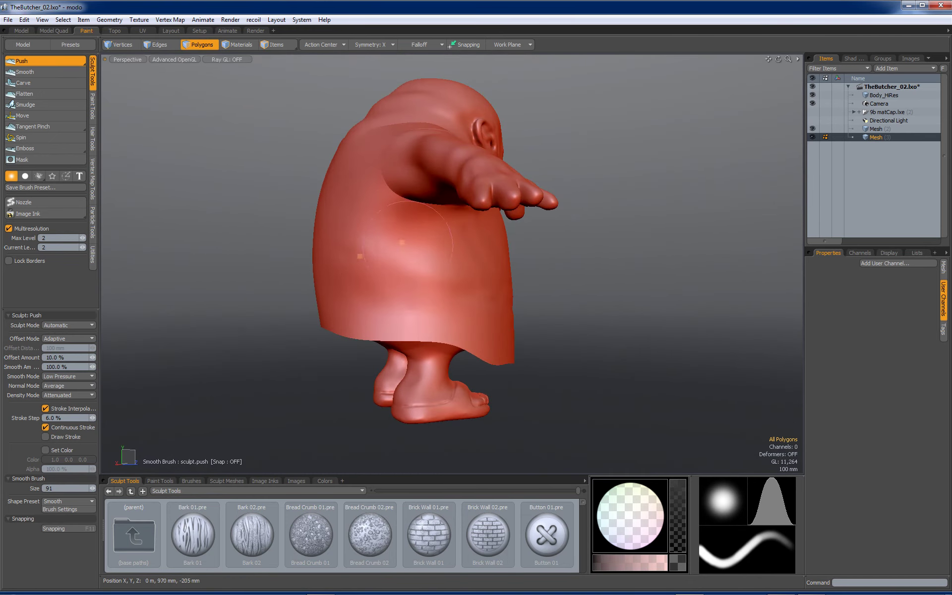
Step: Shape the garment's lower back above the hem with the Push tool at brush size 67
mouse_move(322, 258)
alt+mouse_down()
mouse_move(398, 265)
mouse_move(342, 255)
mouse_move(344, 231)
mouse_move(390, 240)
mouse_move(346, 245)
alt+mouse_up()
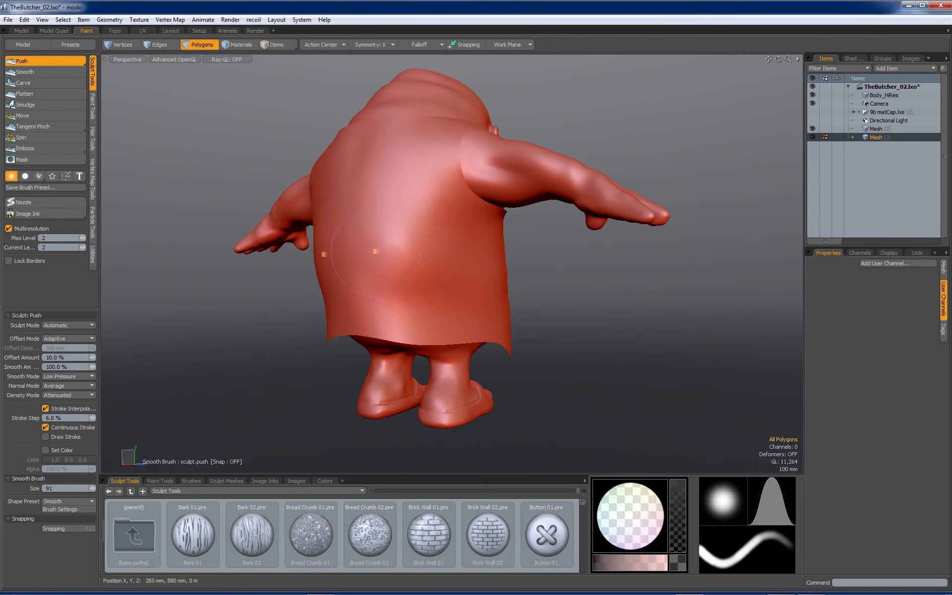
drag(386, 304, 354, 312)
right_drag(366, 311, 354, 311)
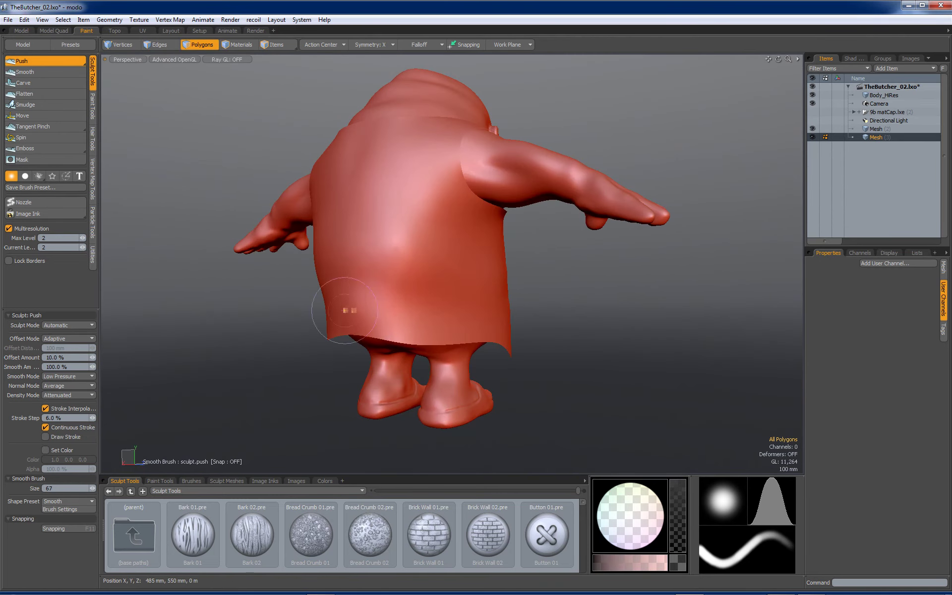
alt+drag(407, 312, 370, 310)
alt+drag(429, 324, 483, 294)
Step: Redefine the waist crease around the garment's side and front with the Push tool at brush size 22
right_drag(428, 294, 440, 293)
alt+drag(428, 291, 468, 273)
drag(374, 271, 466, 302)
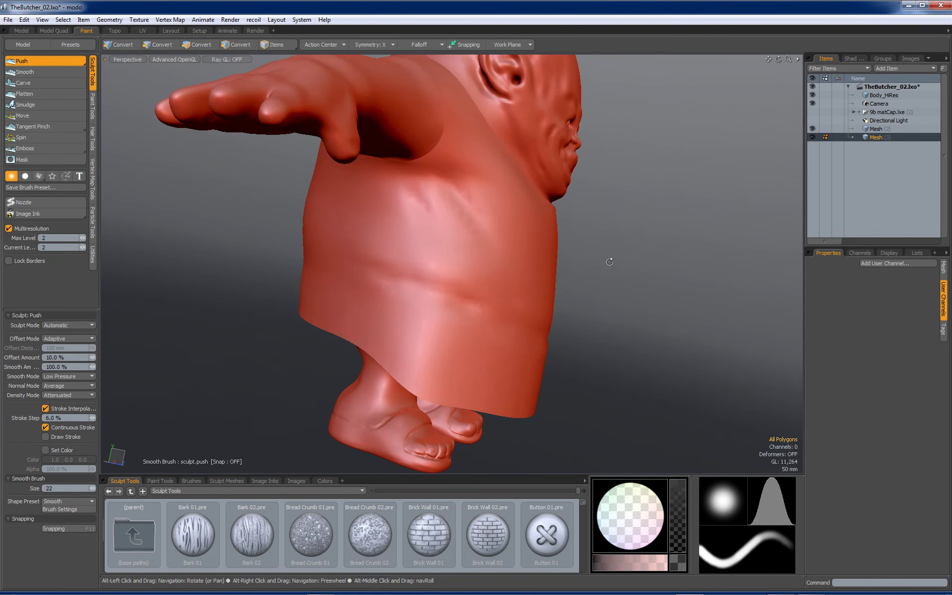
alt+drag(608, 259, 564, 263)
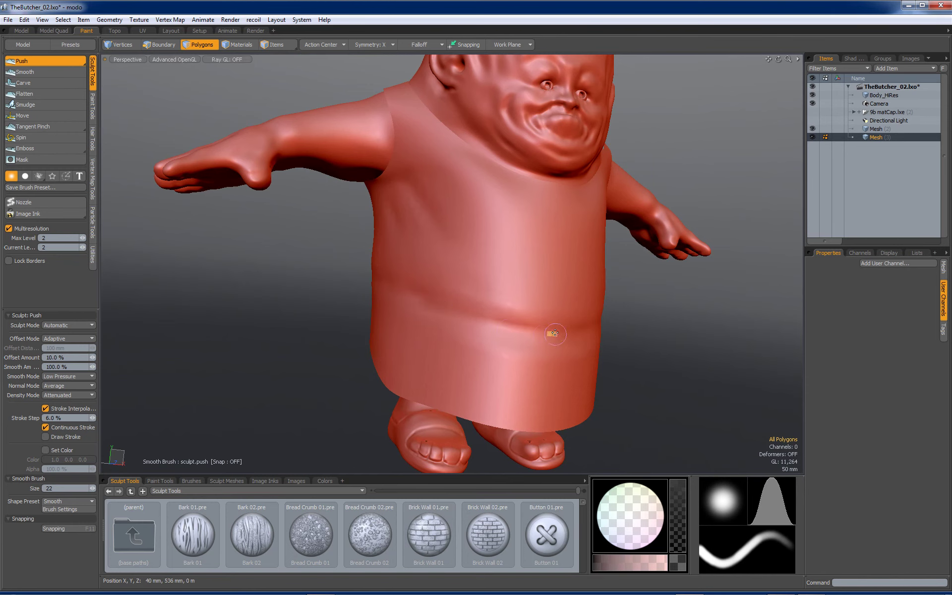
Step: Smooth and push the cloth around the front waist crease with the Push tool at brush size 52
alt+drag(374, 263, 497, 278)
right_drag(444, 307, 462, 310)
mouse_move(441, 298)
shift+mouse_down()
mouse_move(490, 305)
mouse_move(391, 272)
shift+mouse_up()
ctrl+drag(475, 302, 456, 297)
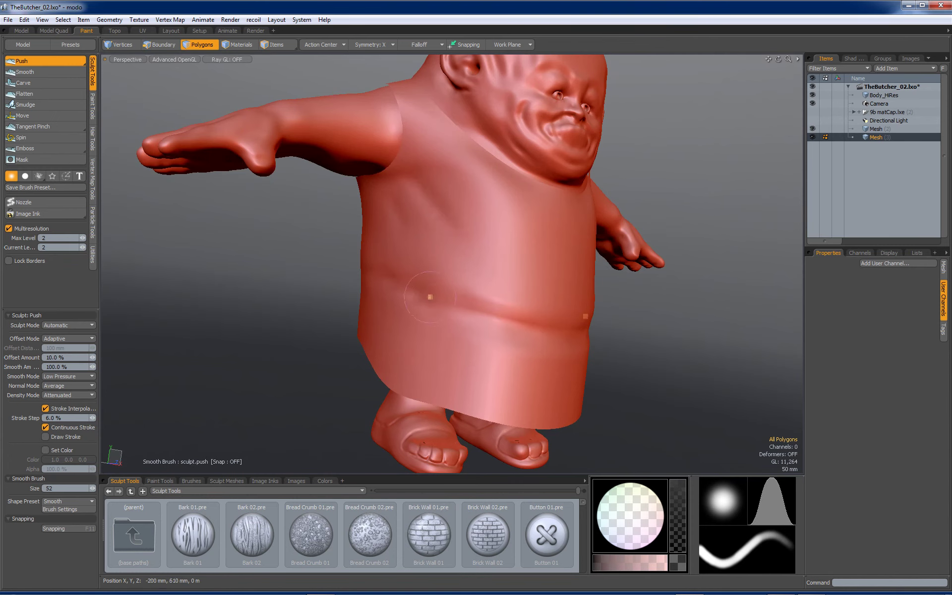
key(alt)
Step: Sculpt vertical folds in the garment's skirt below the waist with the Push tool at brush size 29
alt+drag(509, 339, 542, 298)
right_drag(479, 291, 467, 293)
drag(470, 296, 461, 328)
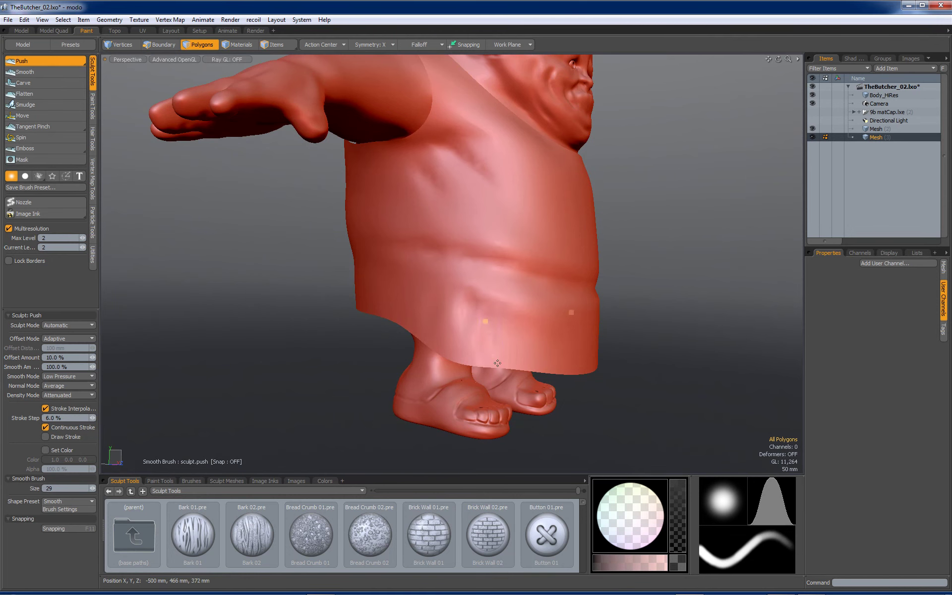
alt+drag(491, 322, 454, 220)
Step: Add cloth folds across the garment's chest, sides and back with the Push tool at brush size 29
alt+drag(488, 261, 445, 225)
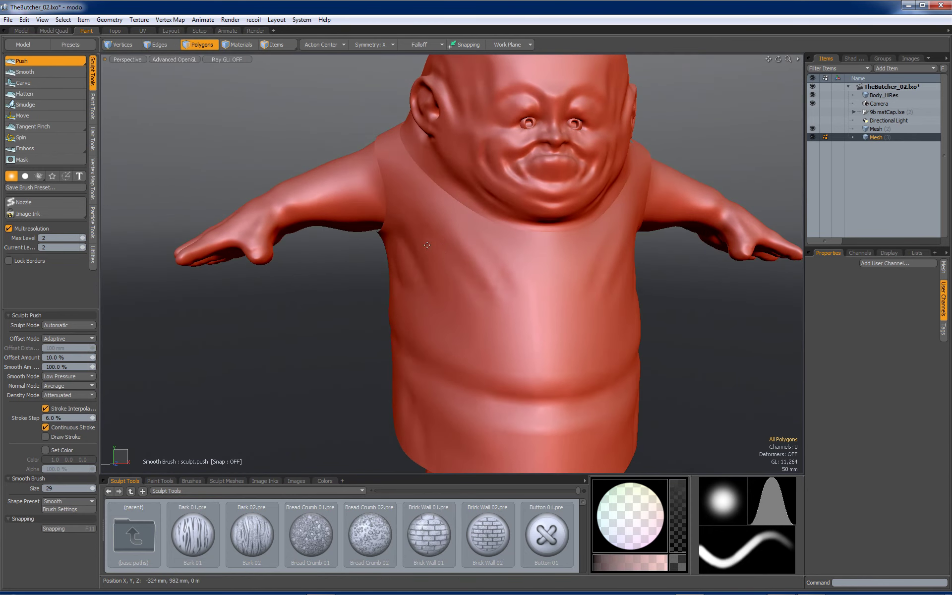
mouse_move(535, 299)
alt+mouse_down()
mouse_move(479, 237)
mouse_move(502, 266)
mouse_move(442, 274)
mouse_move(436, 238)
mouse_move(445, 226)
alt+mouse_up()
scroll(471, 238, down, 5)
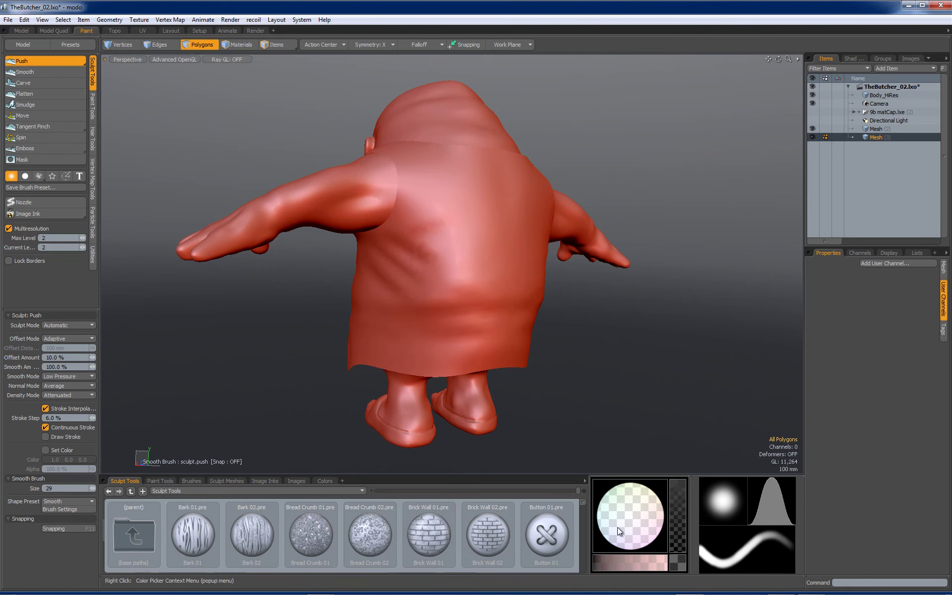
Step: Load the Clay 02 sculpt preset and set its brush size to 37
drag(583, 501, 582, 515)
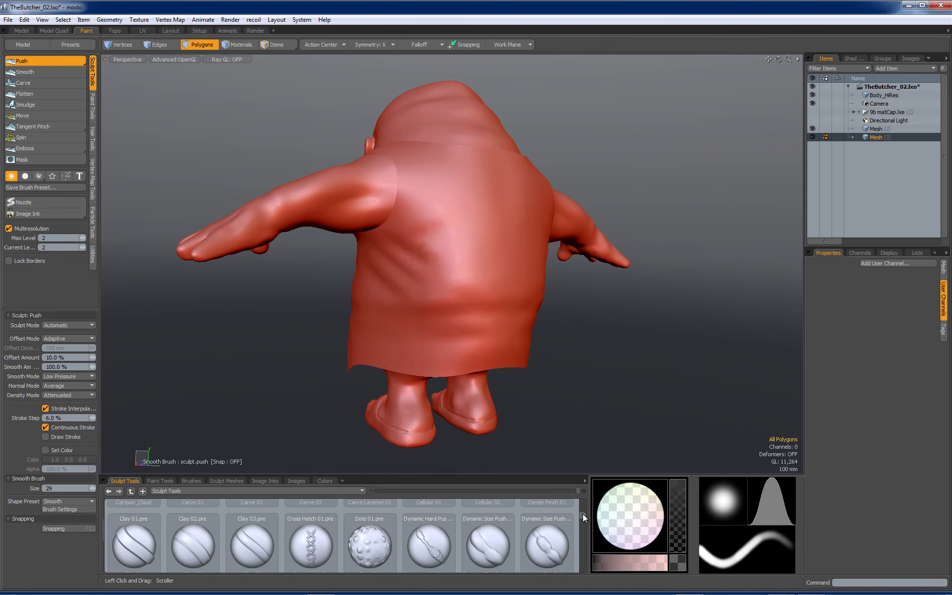
click(208, 543)
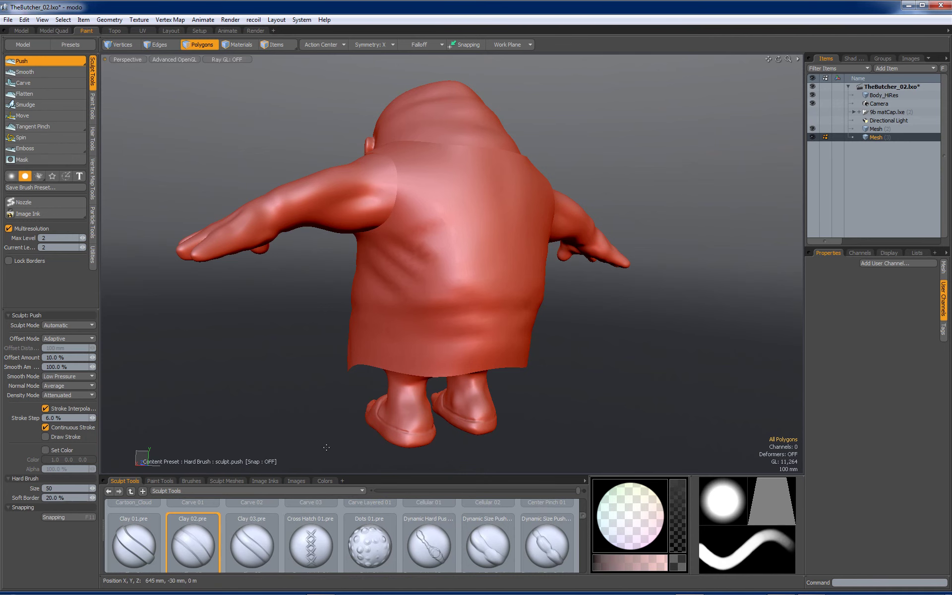
right_drag(406, 345, 407, 344)
drag(382, 343, 381, 342)
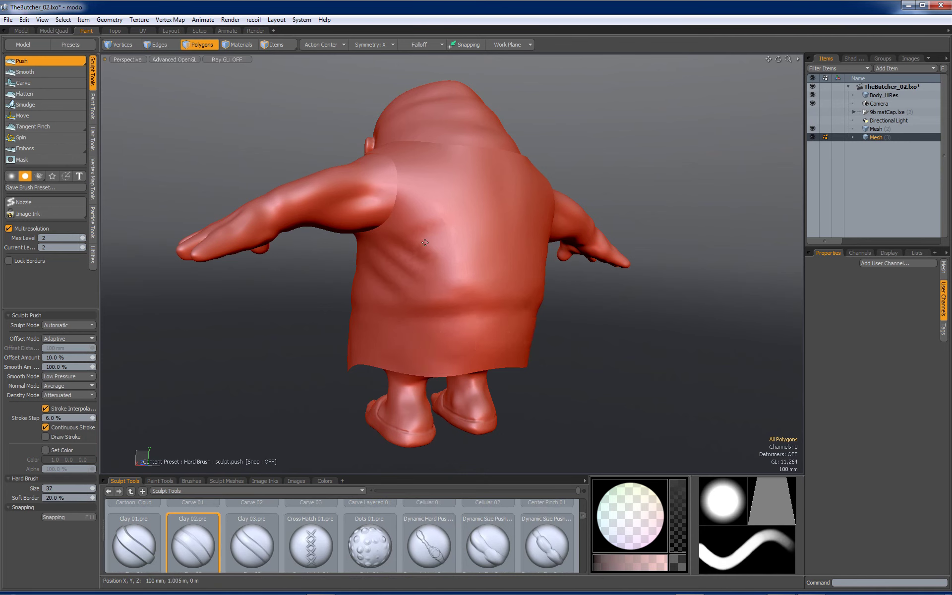
Step: Build up folds on the garment's upper back and chest with the Clay 02 brush, reducing its size to 20
alt+drag(462, 246, 427, 231)
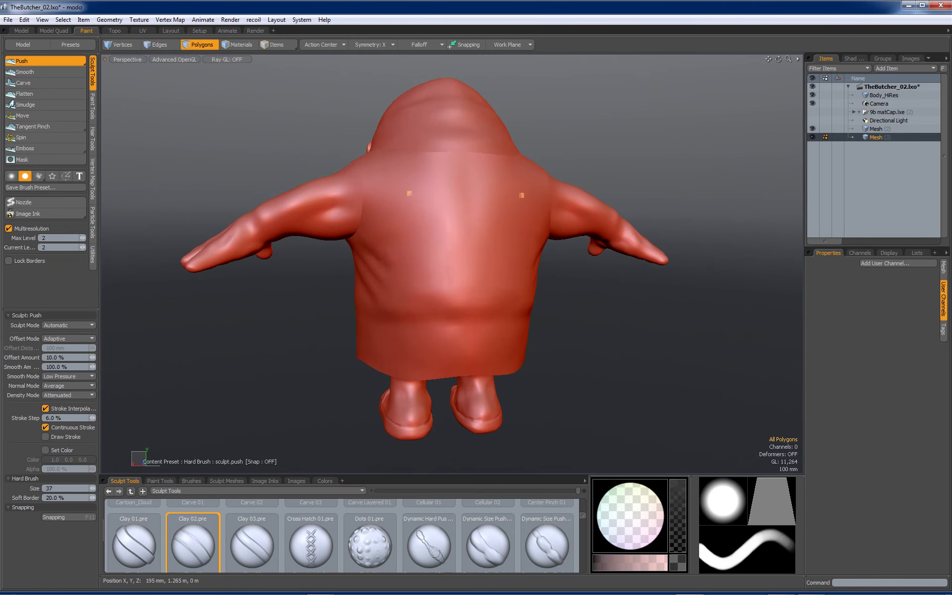
mouse_move(472, 185)
alt+mouse_down()
mouse_move(450, 294)
mouse_move(411, 308)
mouse_move(418, 301)
mouse_move(431, 313)
mouse_move(417, 337)
mouse_move(452, 359)
mouse_move(439, 273)
mouse_move(447, 293)
mouse_move(460, 281)
alt+mouse_up()
scroll(425, 296, up, 3)
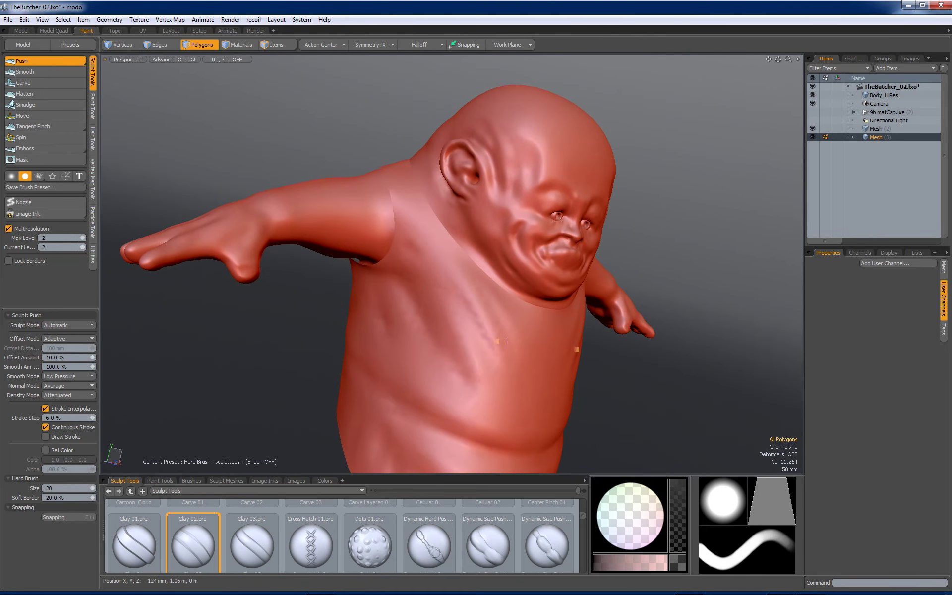
alt+drag(503, 402, 430, 279)
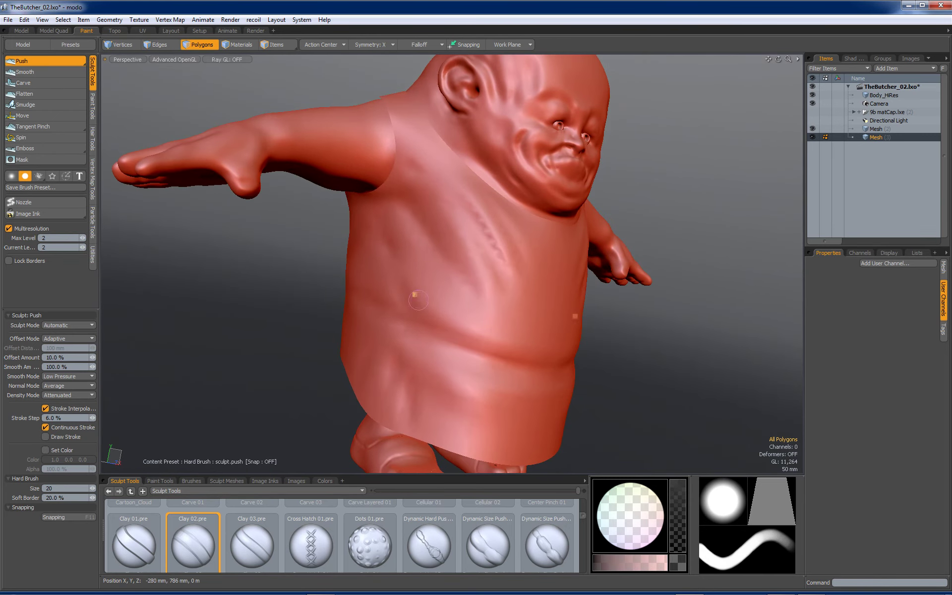
Step: Continue sculpting the garment's front and side folds with the Clay 02 brush up to size 36, undoing an unwanted stroke
mouse_move(470, 323)
alt+mouse_down()
mouse_move(421, 292)
mouse_move(470, 337)
alt+mouse_up()
mouse_move(498, 310)
alt+mouse_down()
mouse_move(485, 226)
mouse_move(357, 263)
alt+mouse_up()
mouse_move(357, 263)
alt+mouse_down()
mouse_move(321, 285)
mouse_move(514, 256)
alt+mouse_up()
mouse_move(514, 256)
alt+mouse_down()
mouse_move(357, 268)
mouse_move(476, 299)
mouse_move(471, 313)
mouse_move(526, 286)
alt+mouse_up()
key(ctrl+z)
ctrl+alt+drag(449, 292, 359, 298)
alt+drag(360, 297, 400, 338)
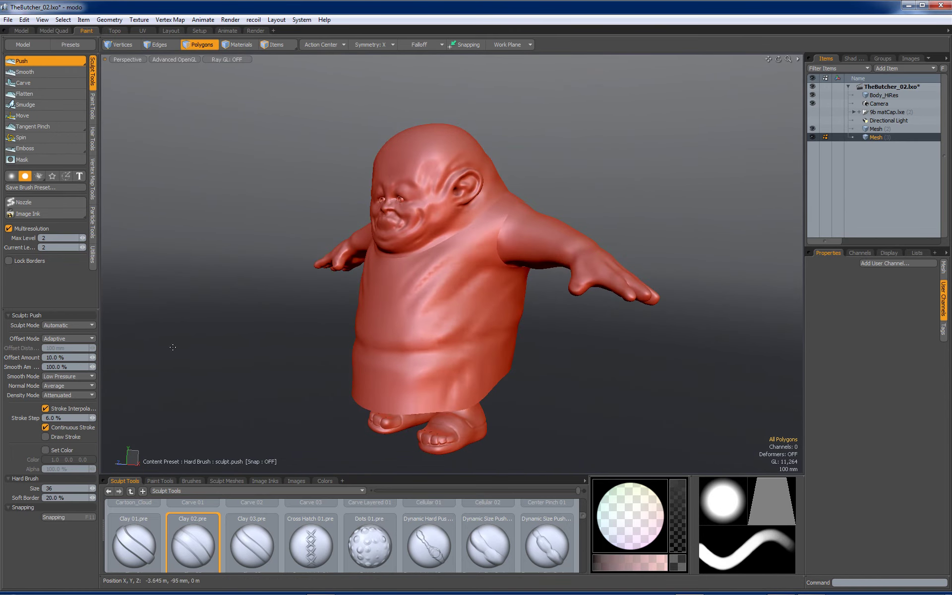
Step: Raise the garment mesh's maximum multiresolution level to 3
click(84, 238)
alt+drag(202, 253, 322, 206)
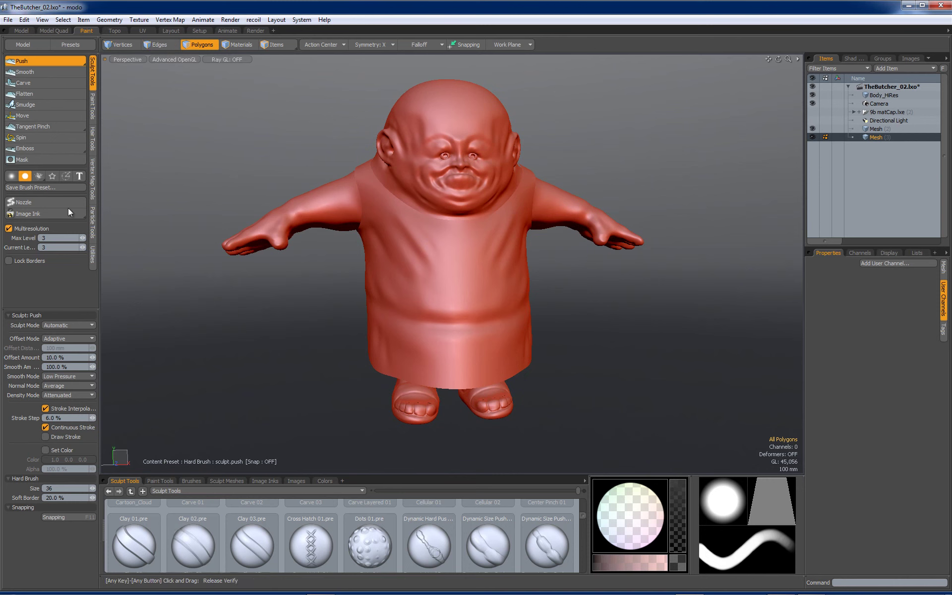
Step: Switch to the smooth-falloff brush at sizes 14 and 23 and sculpt diagonal creases running down from the garment's armpit
click(11, 176)
right_drag(428, 294, 420, 294)
alt+drag(350, 235, 454, 216)
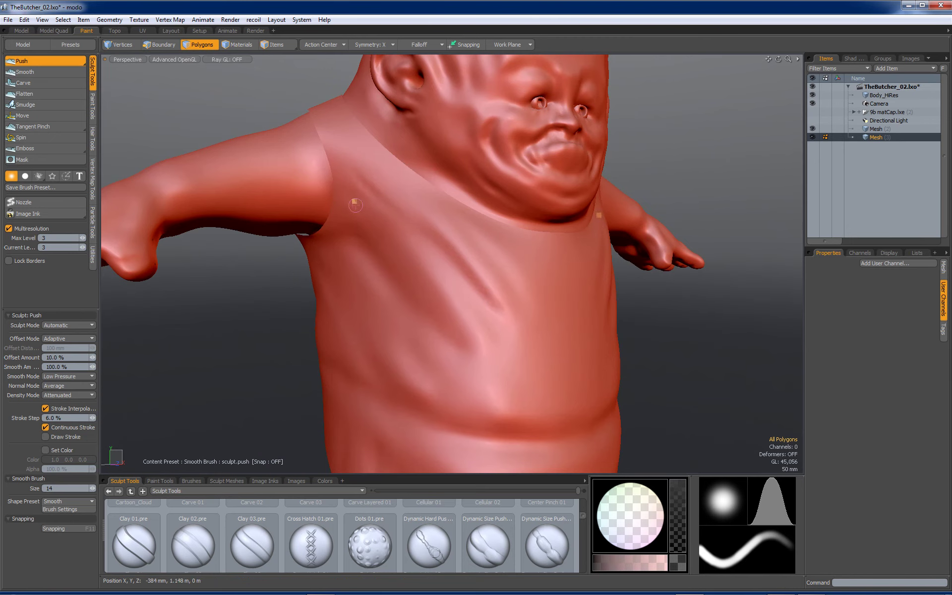
alt+drag(358, 205, 355, 241)
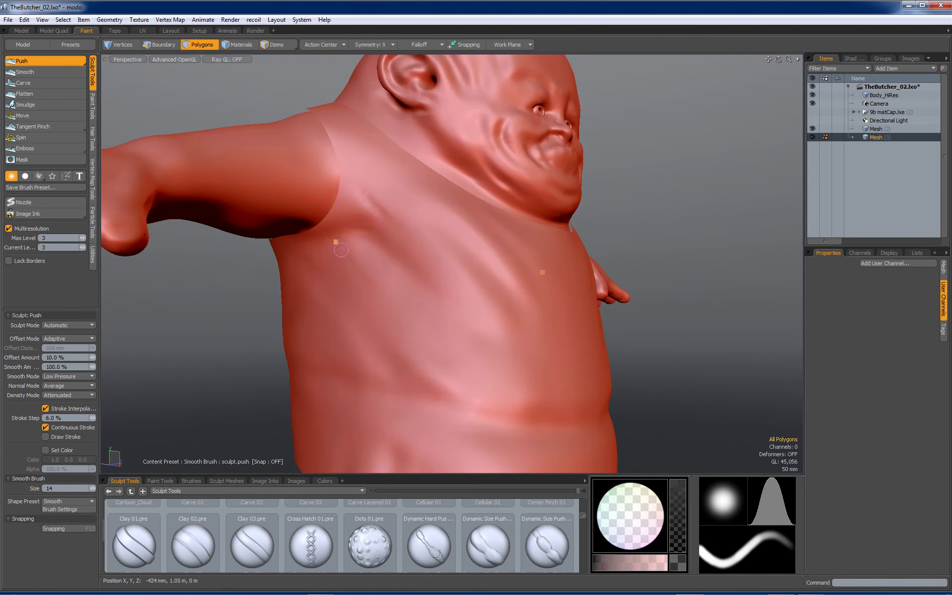
right_drag(369, 265, 351, 253)
drag(346, 244, 402, 313)
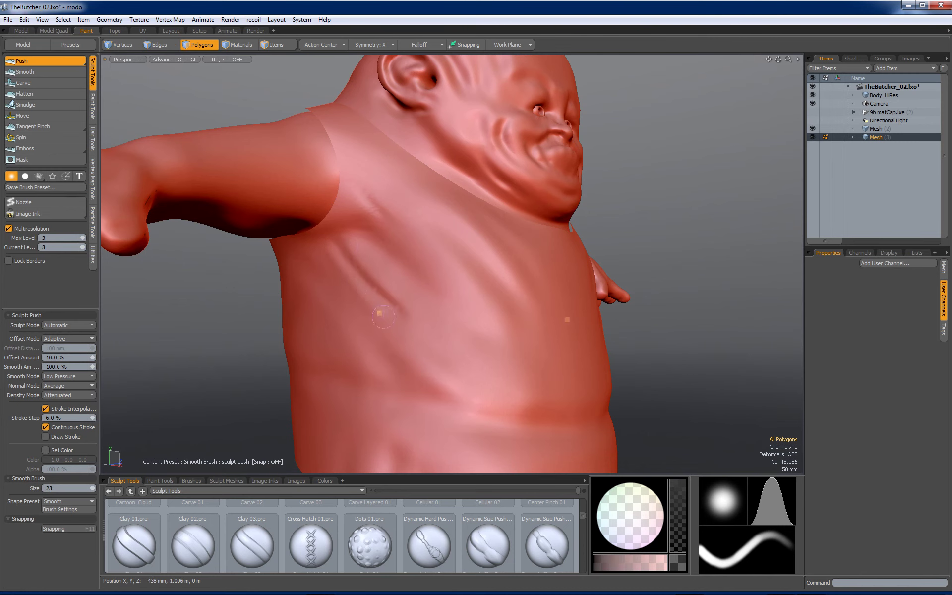
ctrl+drag(319, 253, 374, 324)
Step: Sculpt creases into the garment just above the waist seam at the front and side with the smooth-falloff brush
ctrl+alt+drag(361, 274, 422, 259)
mouse_move(441, 258)
alt+mouse_down()
mouse_move(404, 255)
mouse_move(423, 272)
mouse_move(421, 332)
mouse_move(452, 282)
alt+mouse_up()
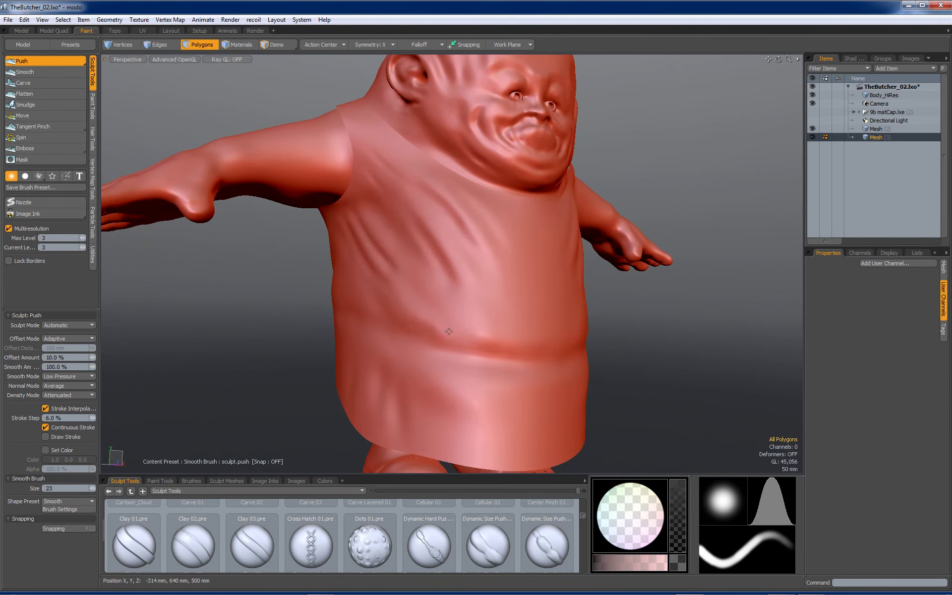
ctrl+drag(431, 314, 438, 330)
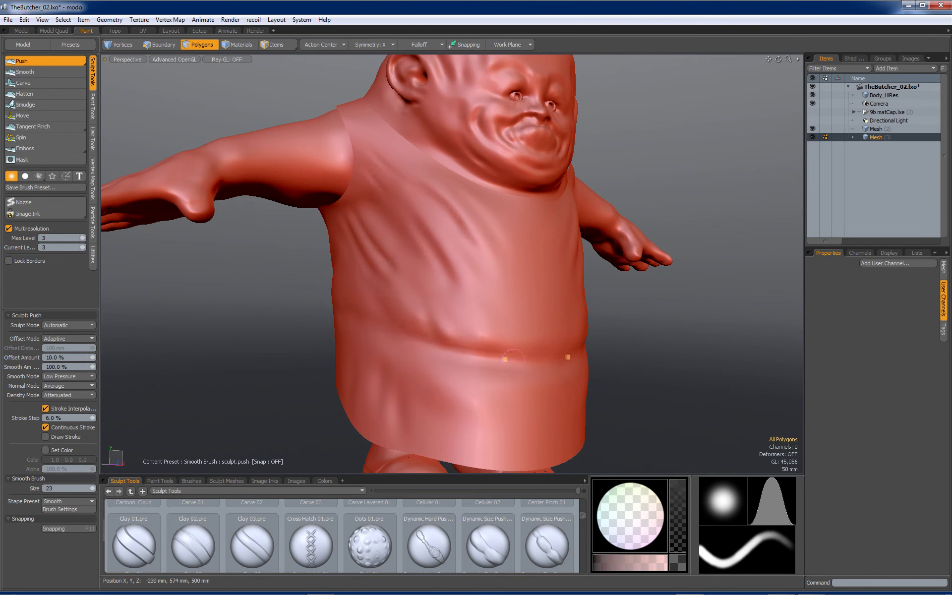
alt+drag(546, 359, 447, 339)
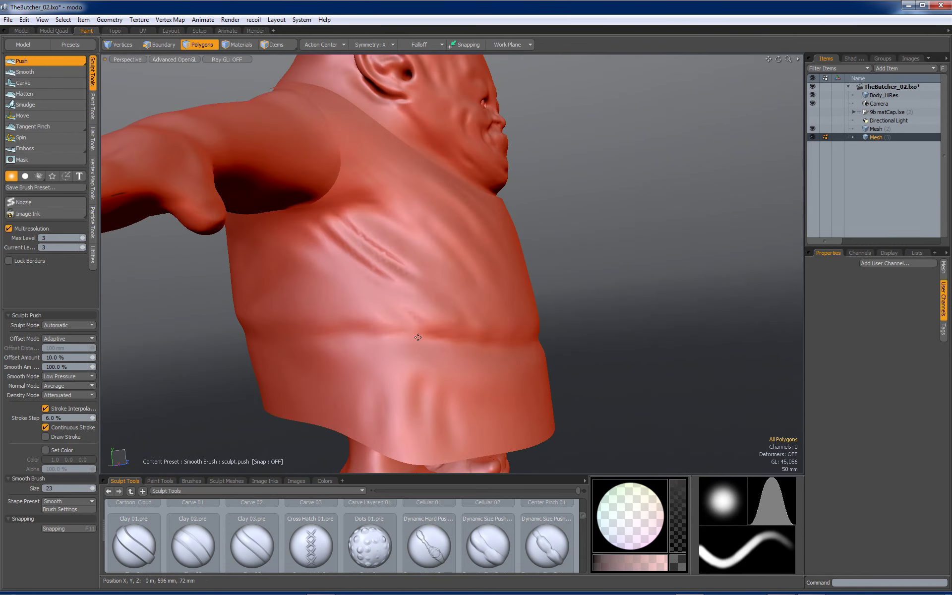
mouse_move(372, 335)
alt+mouse_down()
mouse_move(412, 338)
mouse_move(403, 315)
alt+mouse_up()
mouse_move(336, 319)
mouse_down()
mouse_move(434, 325)
mouse_move(382, 330)
mouse_move(408, 340)
mouse_move(375, 325)
mouse_move(392, 334)
mouse_up()
Step: Enlarge the smooth-falloff brush to 52 and sculpt gathered folds above the waist seam across the garment's back
mouse_move(387, 327)
alt+mouse_down()
mouse_move(456, 318)
mouse_move(523, 352)
alt+mouse_up()
mouse_move(494, 304)
mouse_down()
mouse_move(444, 303)
mouse_move(394, 321)
mouse_up()
mouse_move(447, 304)
ctrl+mouse_down()
mouse_move(378, 326)
mouse_move(388, 328)
mouse_move(316, 320)
ctrl+mouse_up()
alt+drag(380, 308, 485, 240)
mouse_move(321, 326)
ctrl+mouse_down()
mouse_move(285, 336)
mouse_move(385, 313)
ctrl+mouse_up()
drag(323, 305, 383, 299)
mouse_move(388, 256)
ctrl+mouse_down()
mouse_move(391, 211)
mouse_move(365, 203)
mouse_move(347, 252)
mouse_move(354, 171)
ctrl+mouse_up()
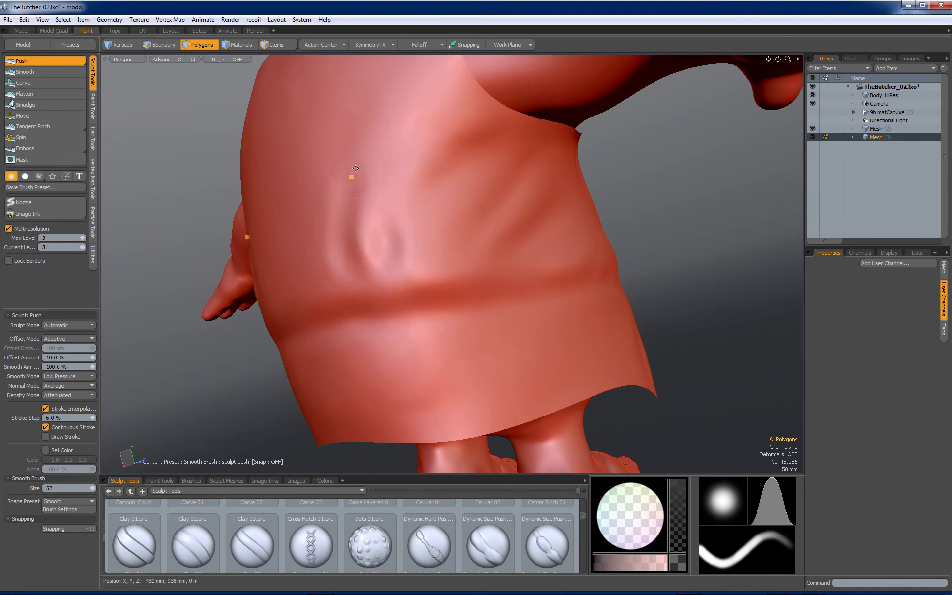
mouse_move(318, 278)
ctrl+mouse_down()
mouse_move(306, 256)
mouse_move(460, 179)
mouse_move(470, 242)
mouse_move(446, 236)
ctrl+mouse_up()
alt+drag(405, 296, 408, 268)
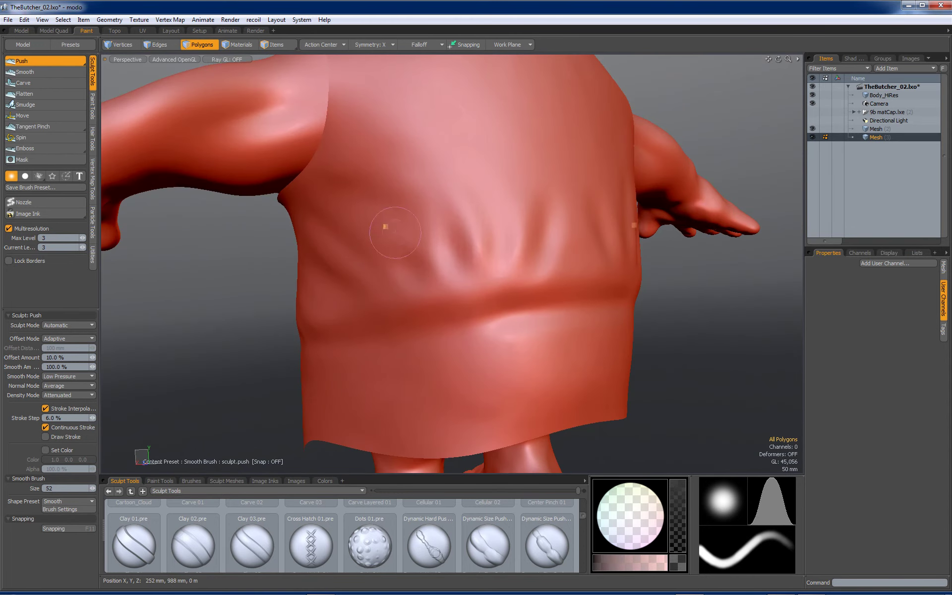
Step: Sculpt vertical folds into the skirt below the waist seam along the back and side with the brush at size 50
alt+drag(420, 270, 475, 285)
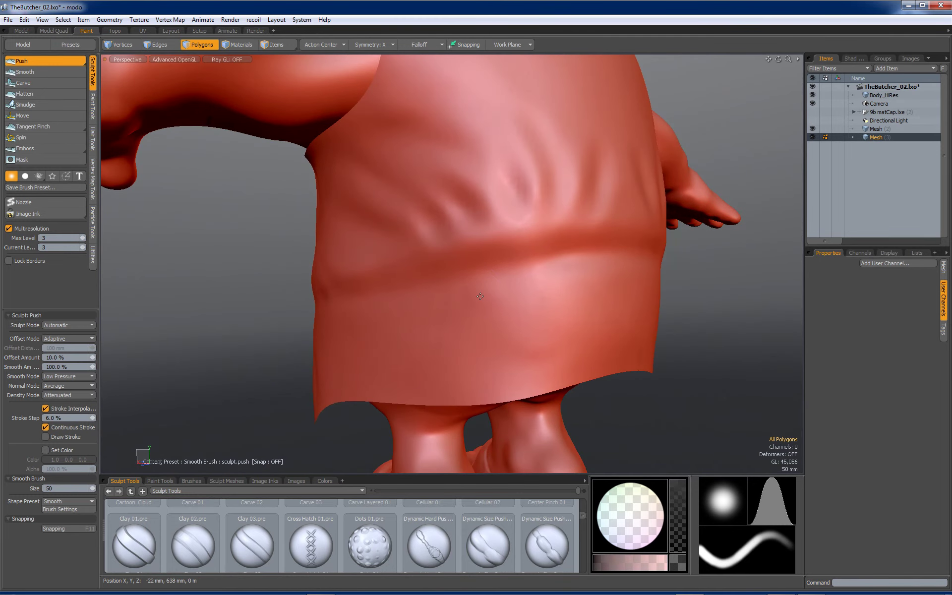
drag(505, 290, 526, 357)
mouse_move(575, 298)
alt+mouse_down()
mouse_move(499, 319)
mouse_move(505, 389)
alt+mouse_up()
mouse_move(509, 311)
mouse_down()
mouse_move(526, 356)
mouse_move(489, 305)
mouse_move(498, 355)
mouse_up()
mouse_move(613, 293)
alt+mouse_down()
mouse_move(653, 283)
mouse_move(714, 292)
alt+mouse_up()
drag(577, 319, 583, 367)
mouse_move(535, 326)
mouse_down()
mouse_move(552, 371)
mouse_move(527, 366)
mouse_up()
drag(487, 338, 494, 370)
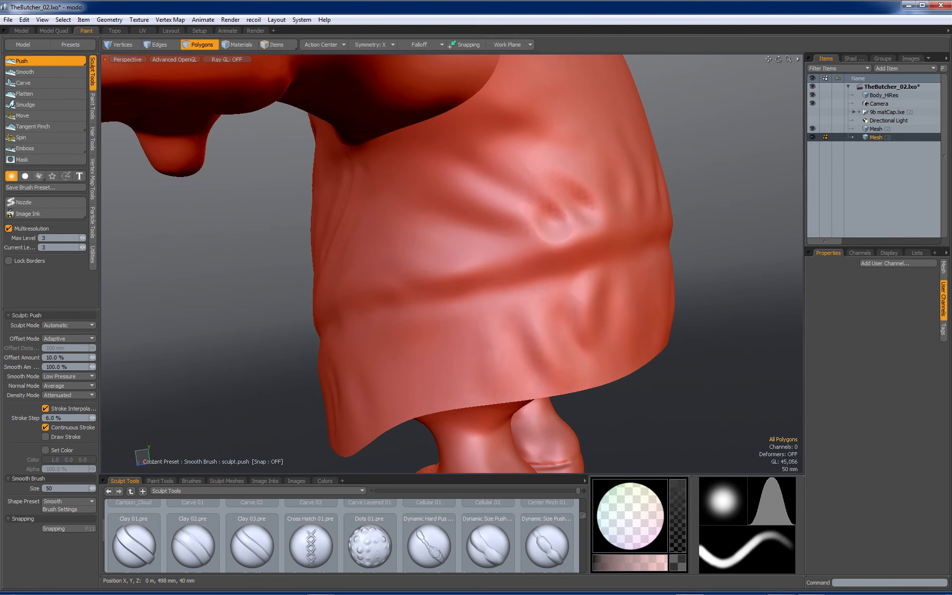
ctrl+drag(465, 336, 461, 385)
ctrl+drag(426, 332, 420, 381)
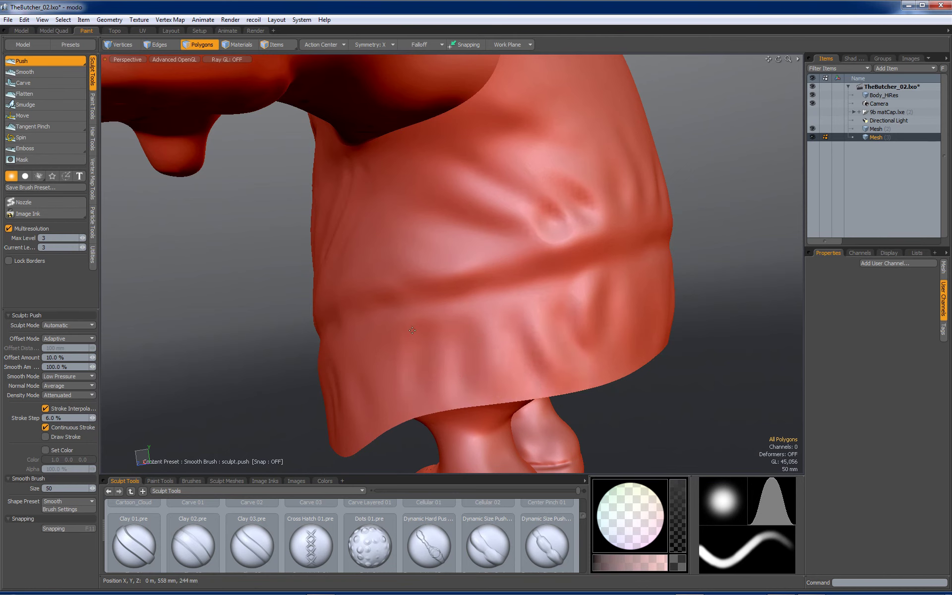
Step: Reduce the brush size to 35 and add creases above the waist seam on the garment's side and front
alt+drag(404, 326, 535, 287)
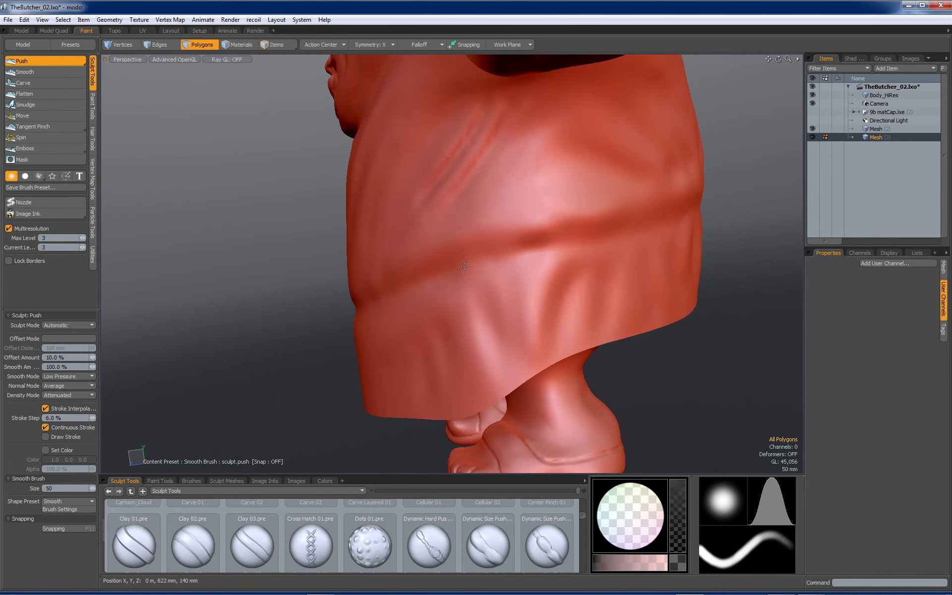
alt+drag(504, 249, 619, 258)
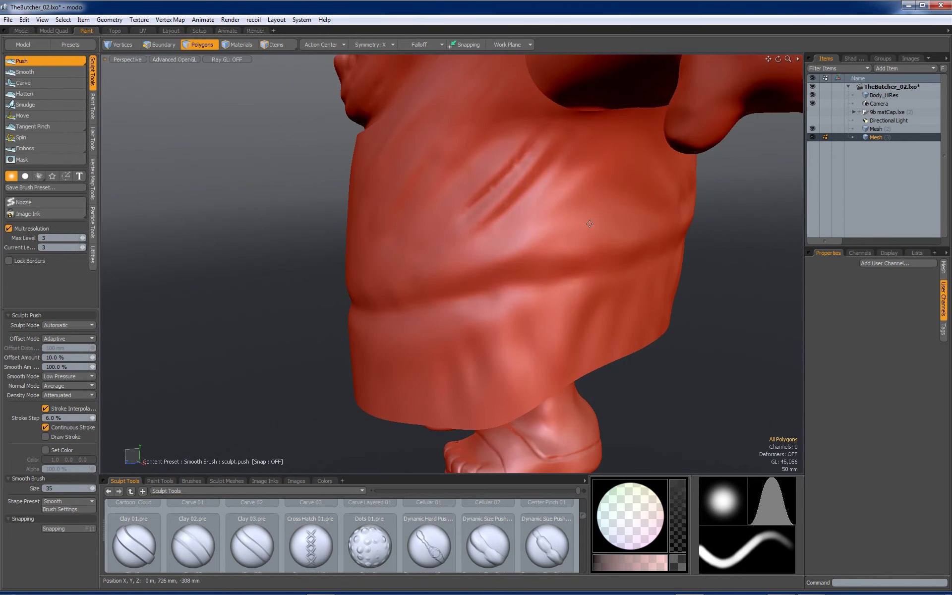
ctrl+drag(579, 229, 548, 248)
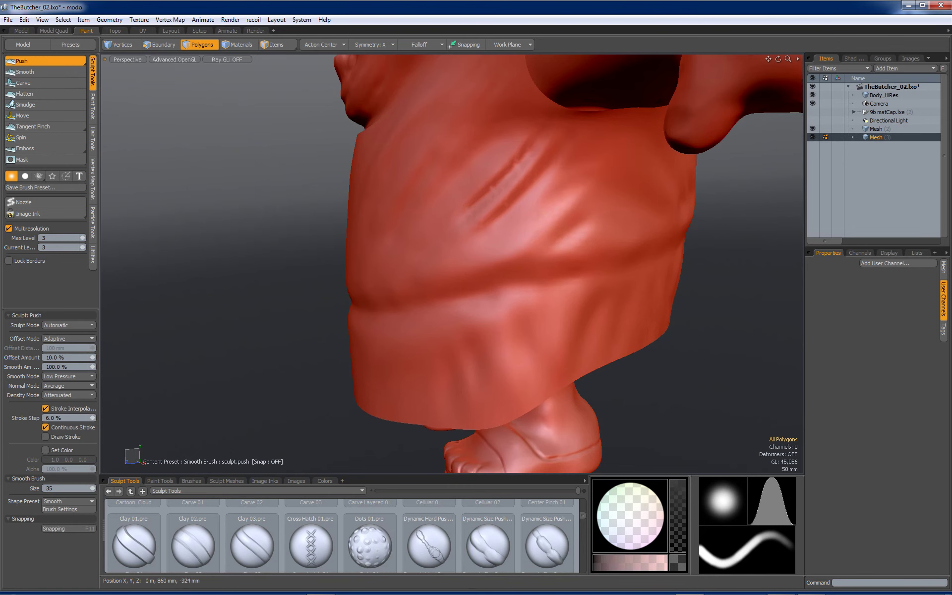
alt+drag(558, 210, 562, 230)
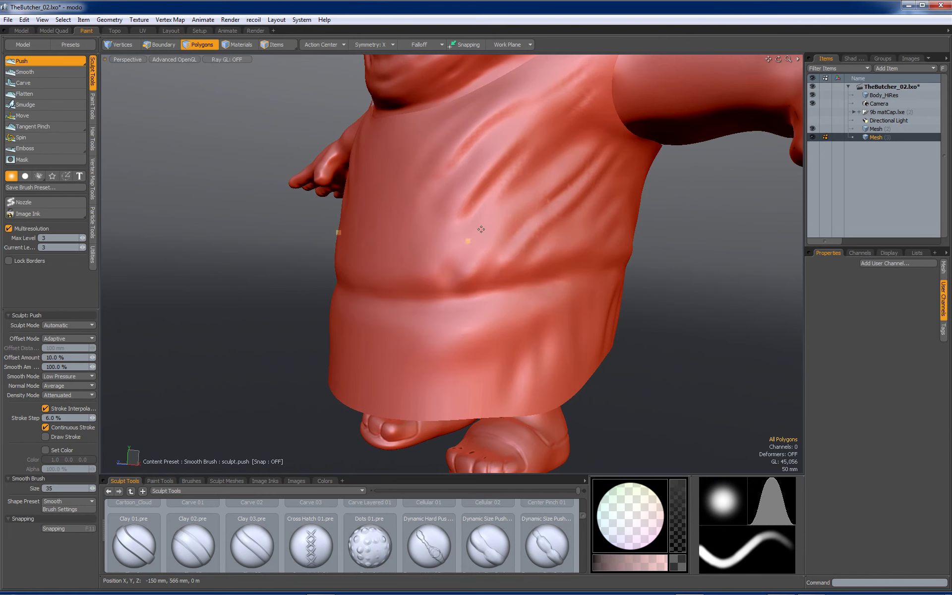
alt+drag(430, 268, 525, 245)
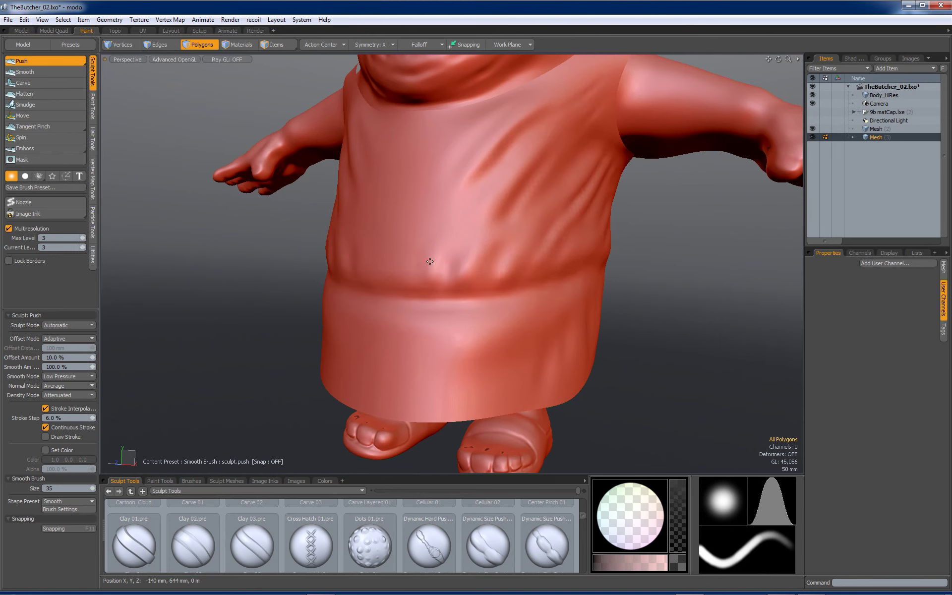
mouse_move(452, 214)
alt+mouse_down()
mouse_move(459, 232)
mouse_move(467, 222)
mouse_move(398, 262)
mouse_move(458, 321)
alt+mouse_up()
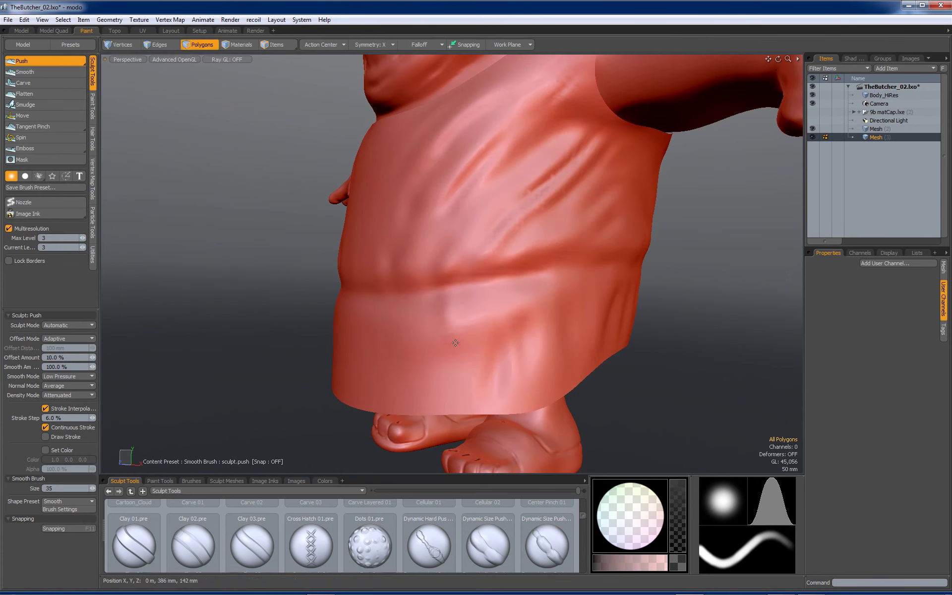
Step: Sculpt vertical folds down the front of the garment's skirt with the size 35 brush and save the scene
drag(467, 342, 471, 405)
mouse_move(436, 323)
mouse_down()
mouse_move(452, 405)
mouse_move(430, 407)
mouse_up()
alt+drag(401, 362, 563, 252)
key(ctrl+s)
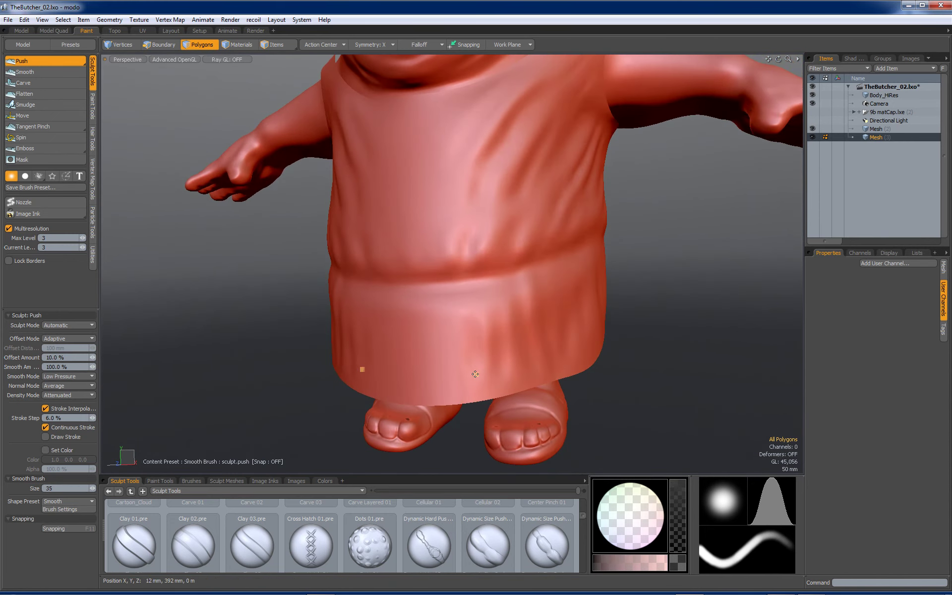
mouse_move(469, 380)
alt+mouse_down()
mouse_move(486, 326)
mouse_move(458, 402)
alt+mouse_up()
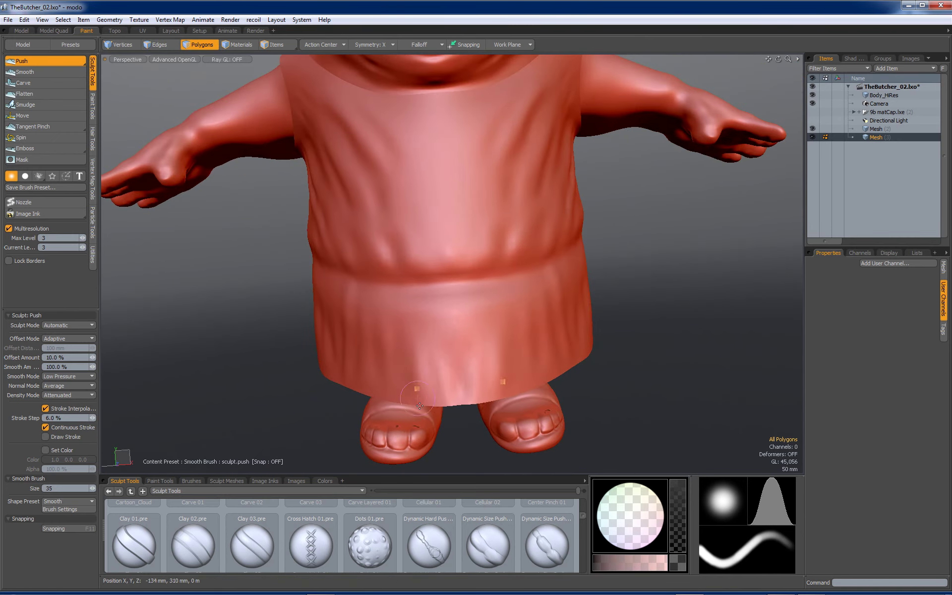
Step: Inspect the garment's folds around the shoulders, back and front, and on the whole character
scroll(564, 315, down, 5)
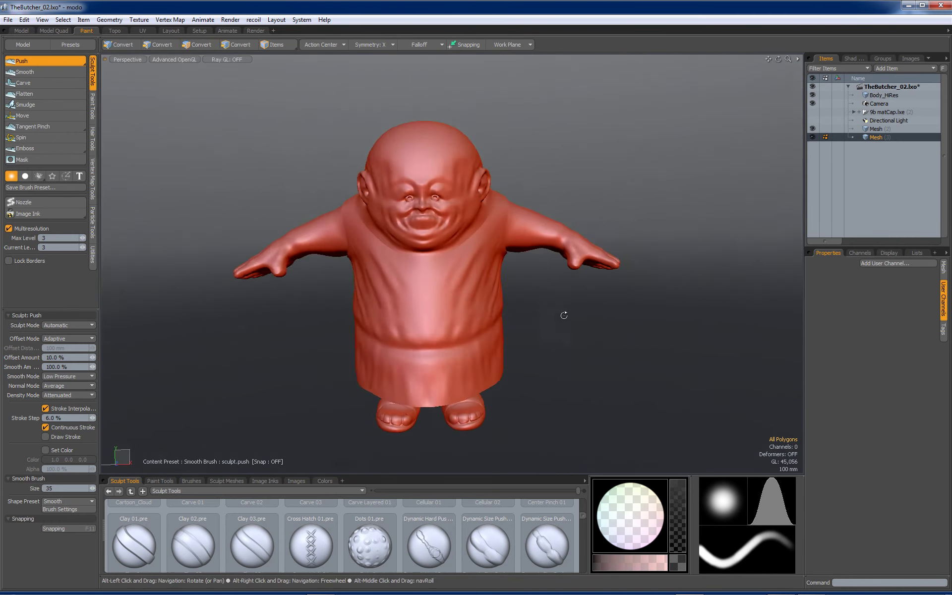
scroll(564, 315, up, 5)
alt+drag(564, 316, 480, 233)
scroll(475, 282, up, 3)
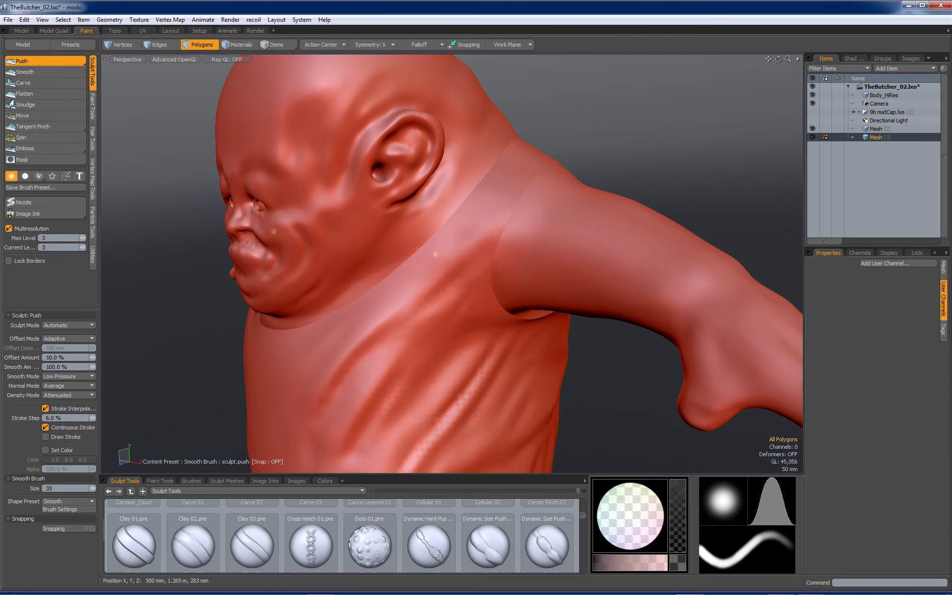
alt+drag(410, 279, 456, 222)
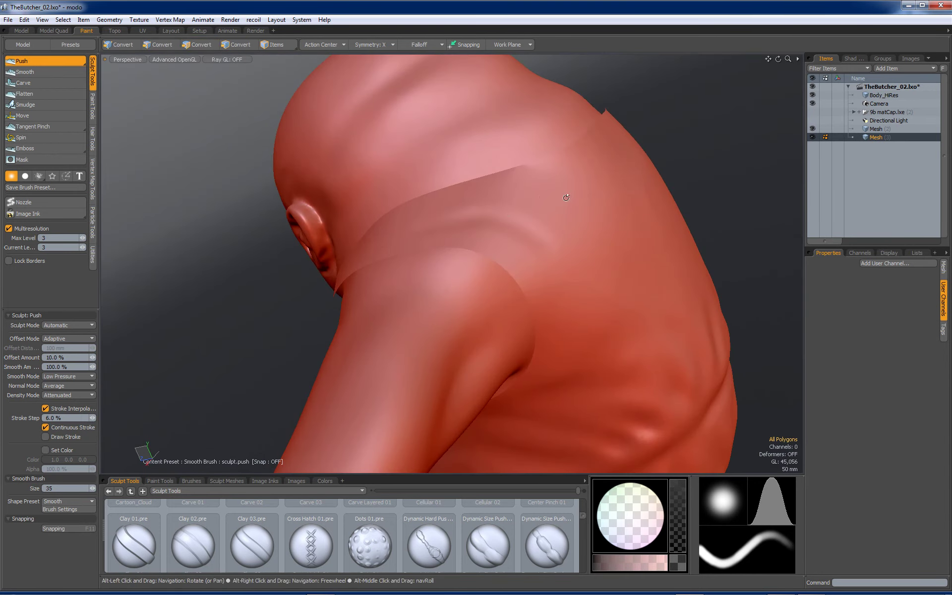
alt+drag(565, 198, 529, 231)
ctrl+alt+drag(580, 340, 444, 300)
alt+drag(481, 345, 268, 270)
ctrl+alt+drag(496, 278, 530, 270)
alt+shift+drag(531, 270, 486, 273)
mouse_move(486, 274)
alt+mouse_down()
mouse_move(278, 270)
mouse_move(516, 248)
mouse_move(459, 256)
mouse_move(472, 273)
alt+mouse_up()
mouse_move(471, 272)
alt+shift+mouse_down()
mouse_move(468, 284)
mouse_move(472, 268)
alt+shift+mouse_up()
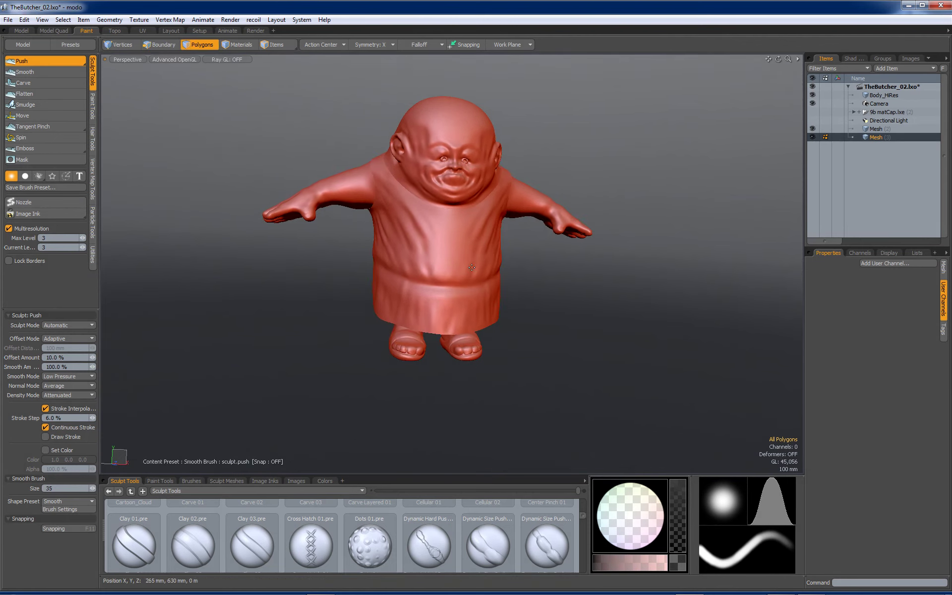
Step: Activate the Tube primitive with 8 sides and a 3 mm radius and add a new mesh item for it
click(21, 31)
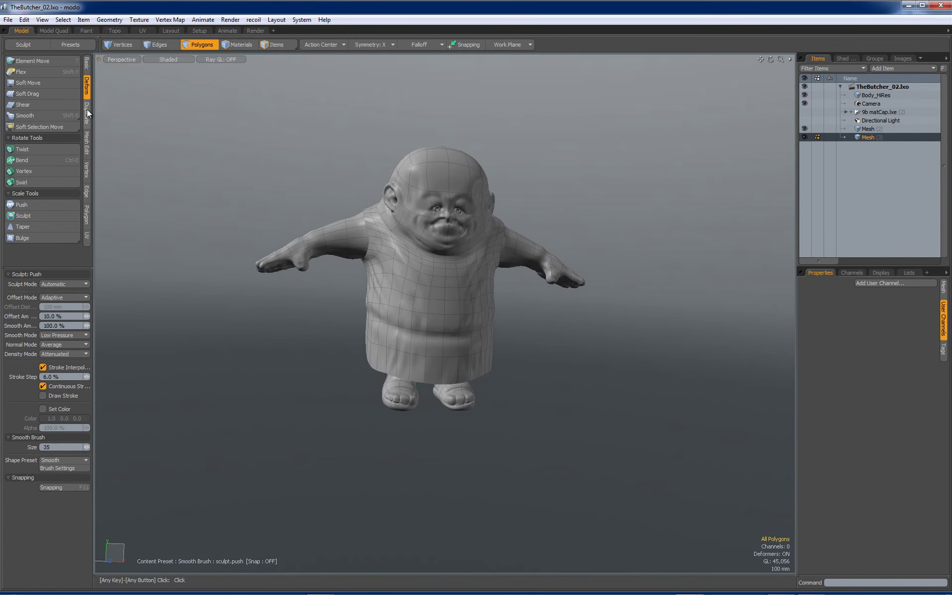
click(87, 63)
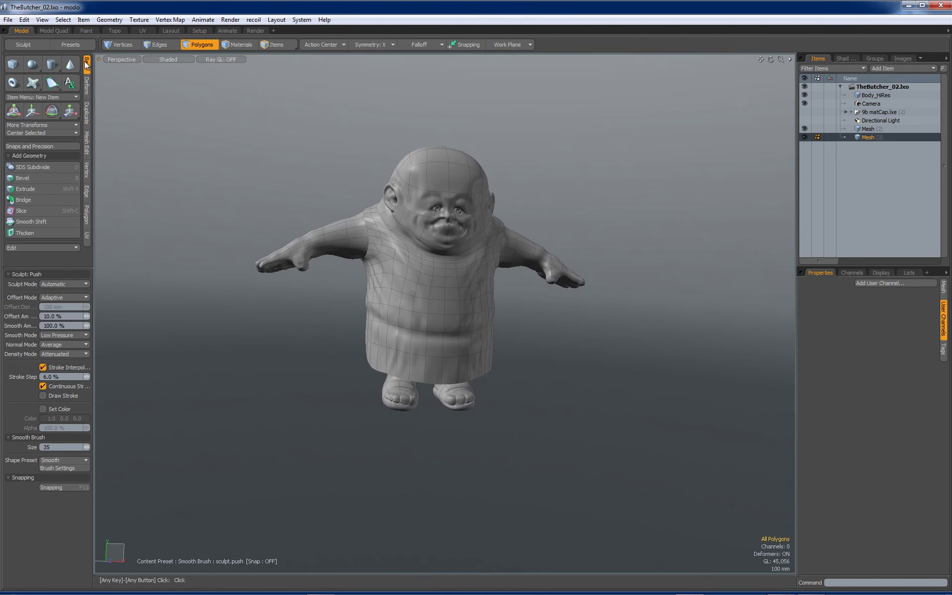
mouse_move(34, 82)
mouse_down()
mouse_move(39, 88)
mouse_move(37, 62)
mouse_up()
alt+drag(500, 313, 489, 322)
ctrl+alt+drag(489, 322, 580, 337)
alt+drag(581, 337, 538, 330)
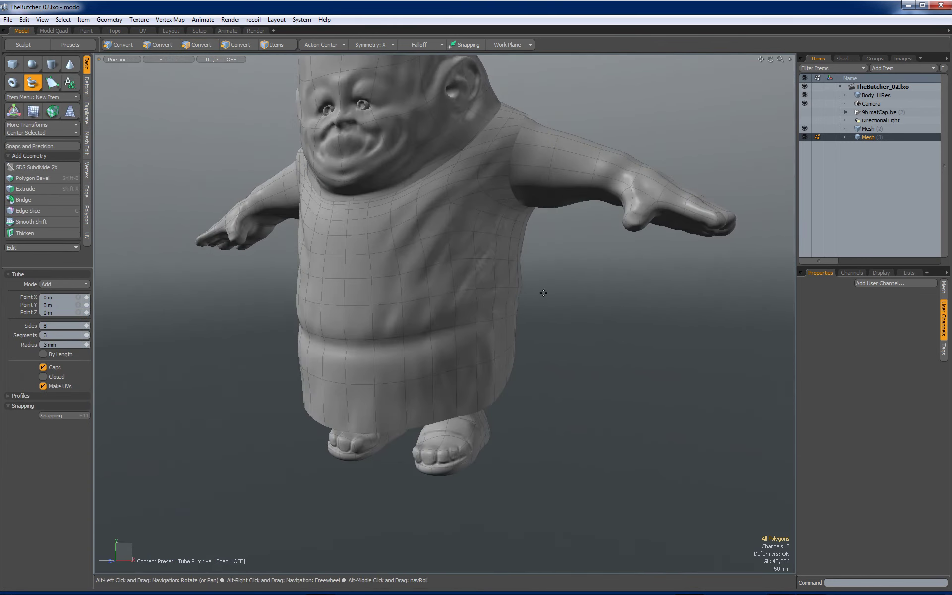
key(n)
alt+drag(559, 329, 277, 322)
mouse_move(664, 298)
alt+mouse_down()
mouse_move(608, 287)
mouse_move(644, 293)
mouse_move(611, 297)
mouse_move(610, 314)
mouse_move(670, 304)
mouse_move(652, 310)
alt+mouse_up()
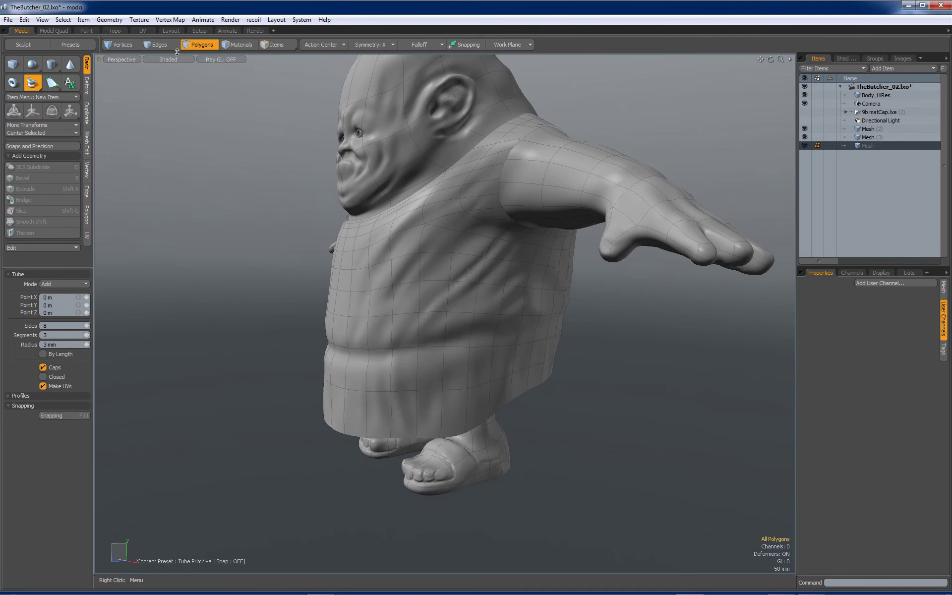
Step: Place a straight vertical tube of 3 mm radius just beside the centre line of the skirt's front, using the Front view
click(114, 31)
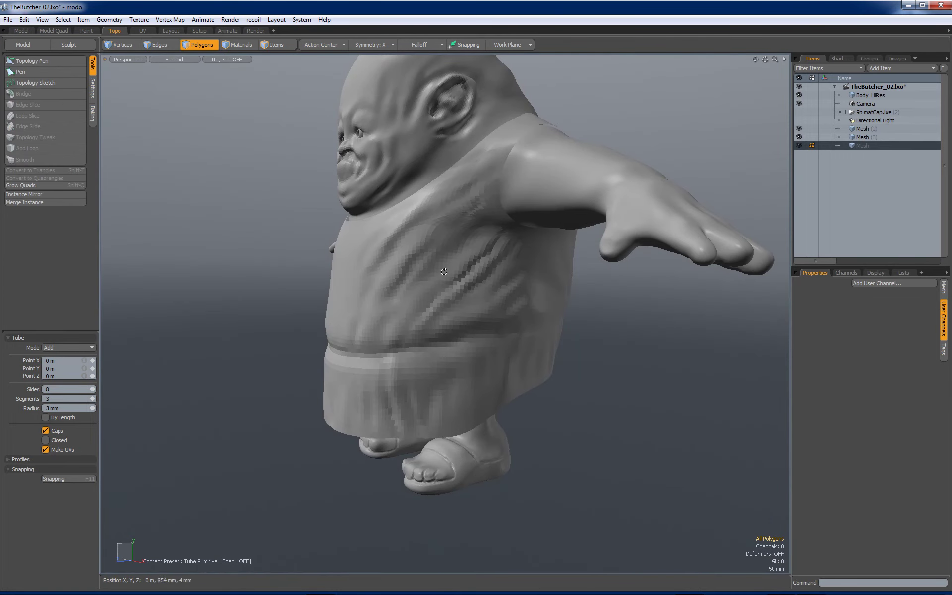
click(87, 30)
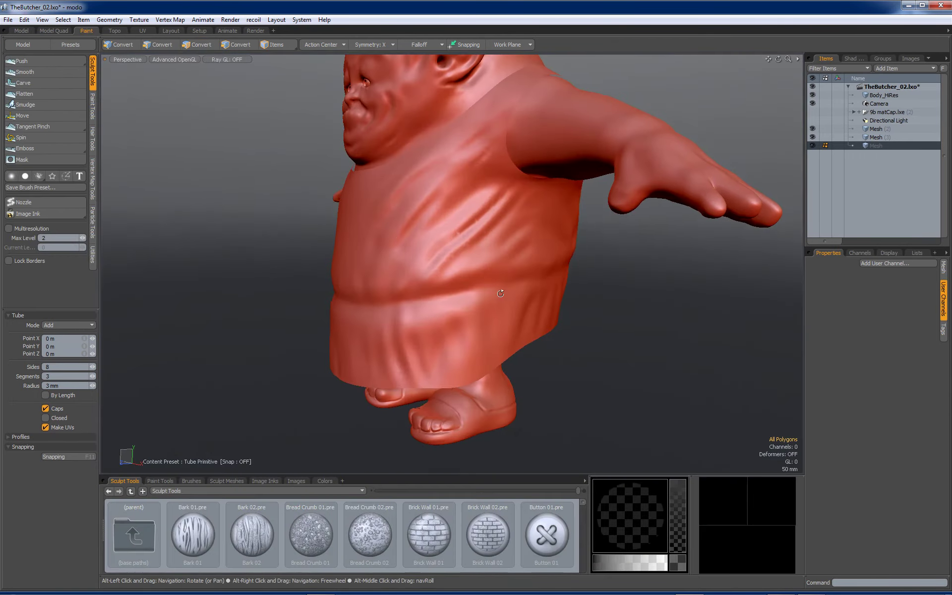
alt+drag(427, 216, 439, 287)
key(KP_2)
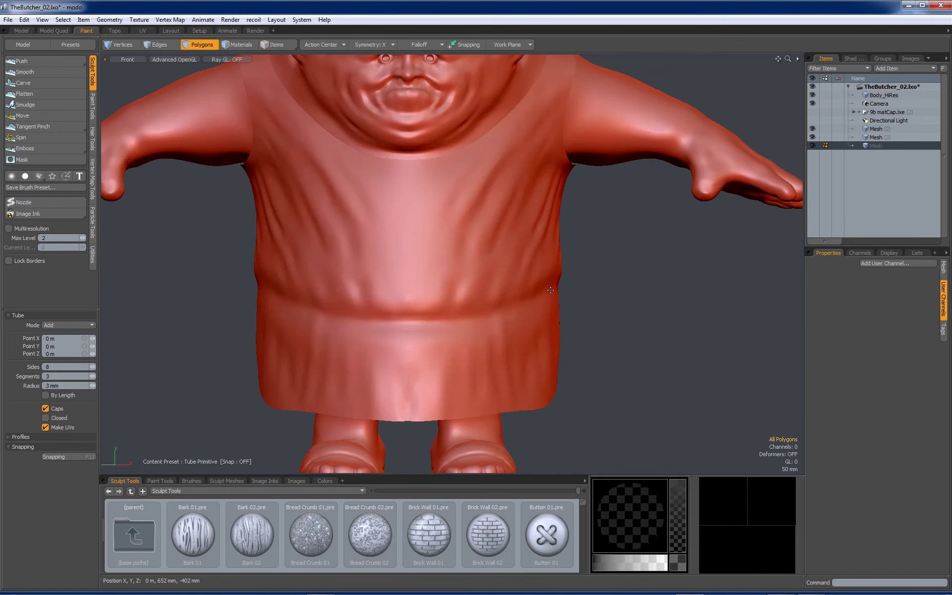
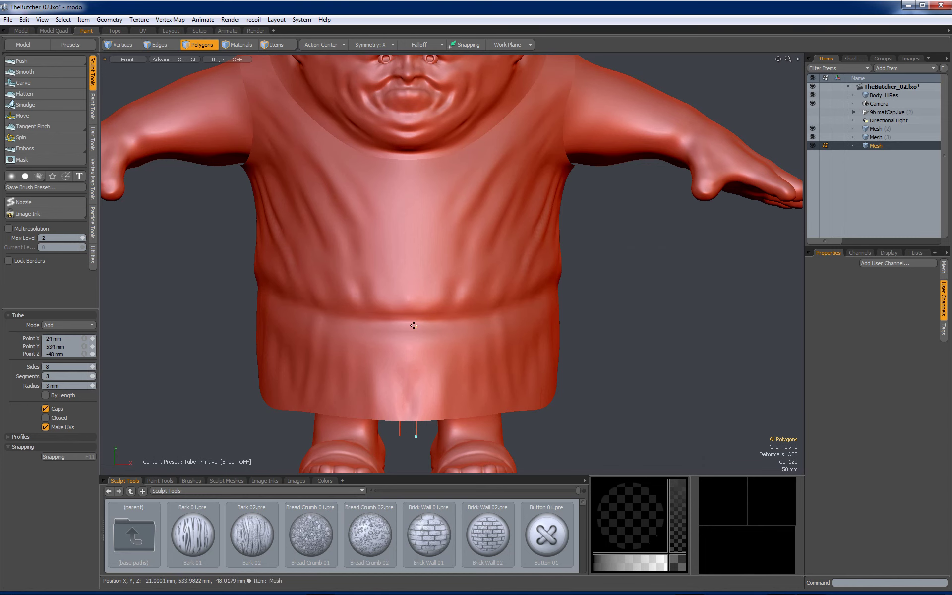
key(KP_Decimal)
key(KP_2)
key(KP_3)
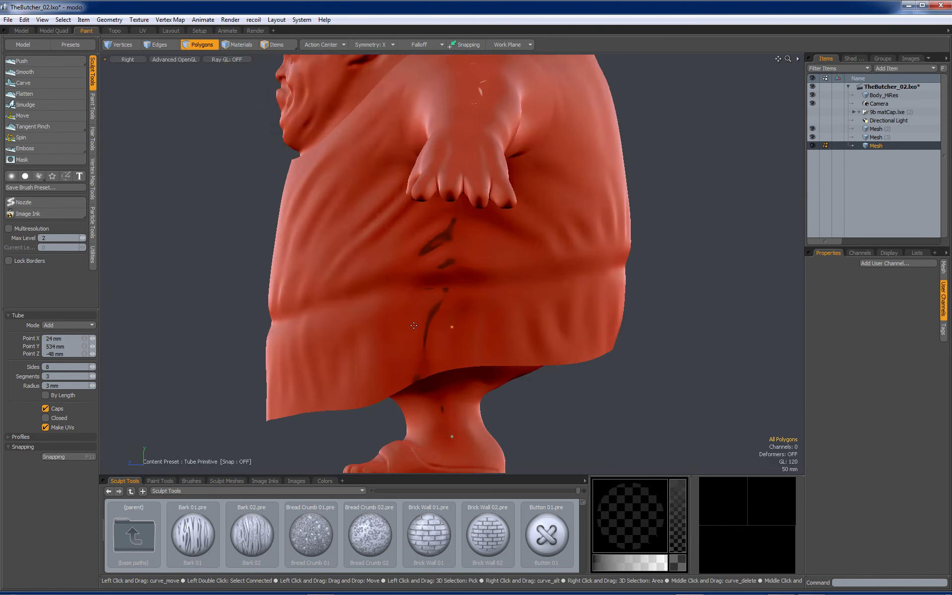
Step: Move the tube's end points in the Right view so it runs vertically just in front of the skirt's front surface
alt+shift+drag(502, 320, 606, 250)
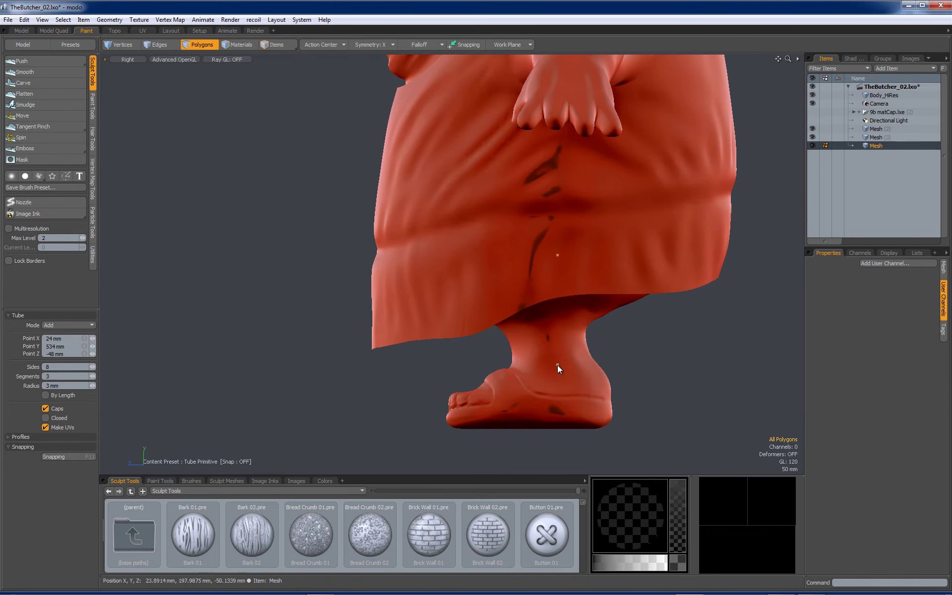
drag(356, 360, 358, 361)
drag(558, 255, 538, 256)
scroll(359, 361, up, 3)
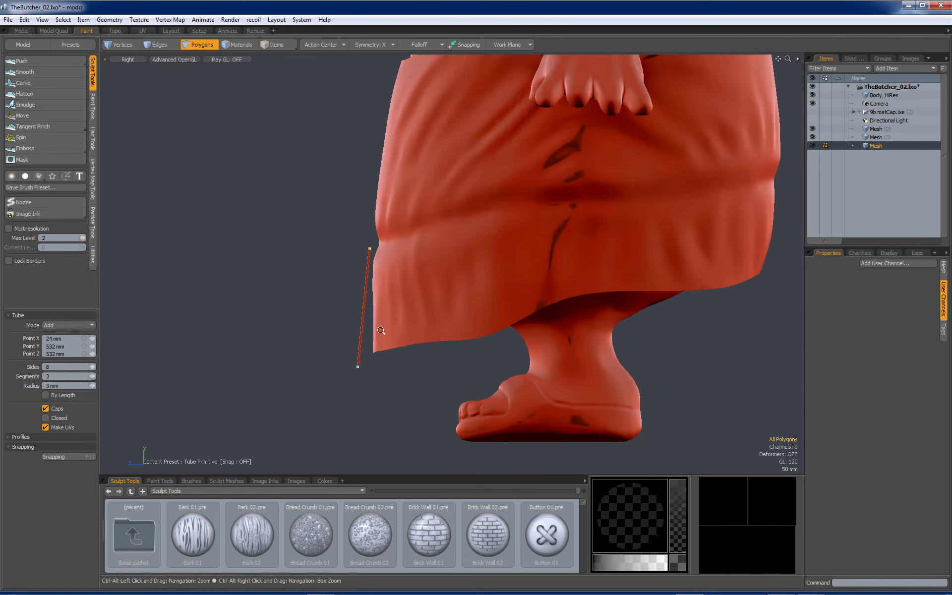
drag(357, 378, 369, 350)
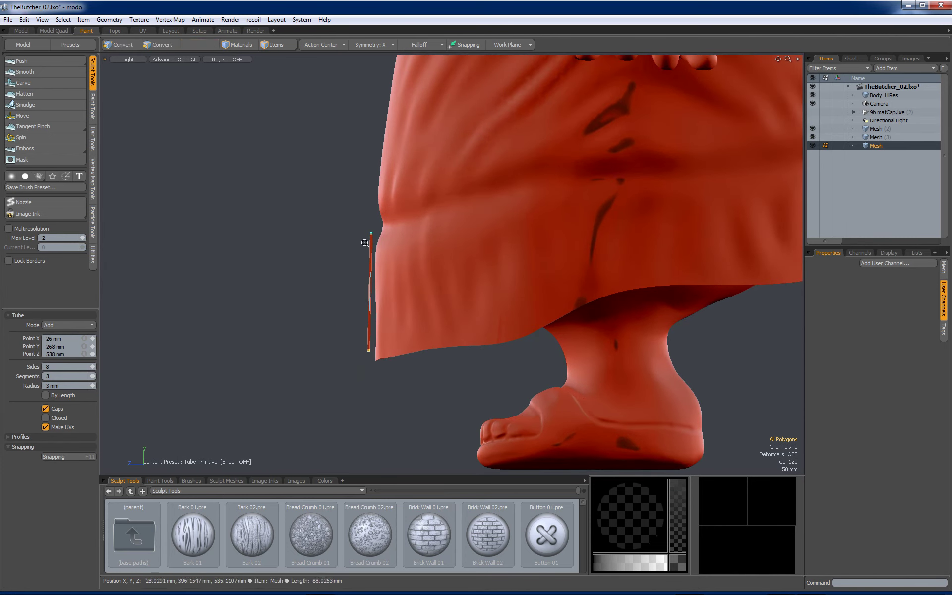
Step: Extend the tube up into the waist crease and cross it over the centre line as the start of a front knot
ctrl+alt+drag(364, 223, 384, 226)
click(389, 229)
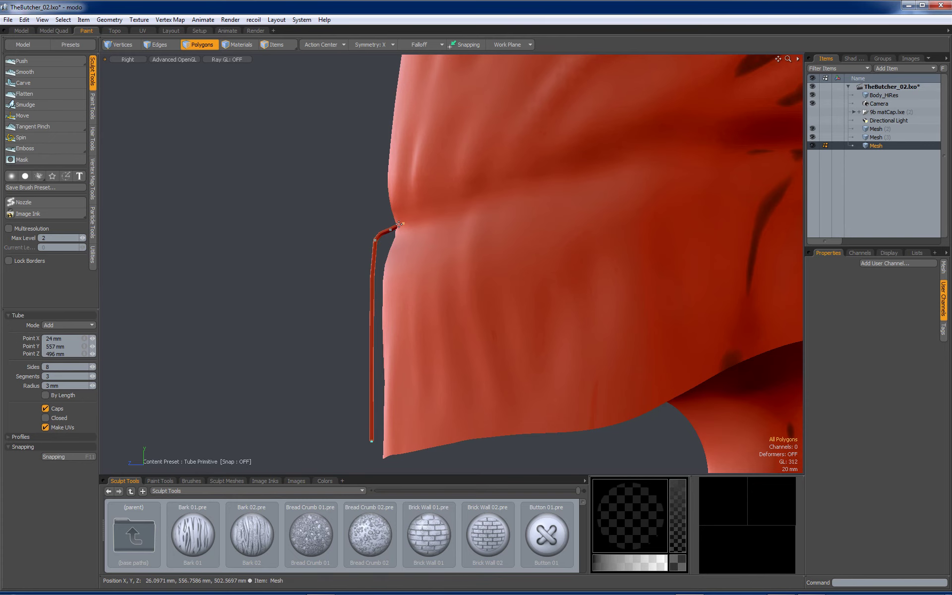
key(KP_2)
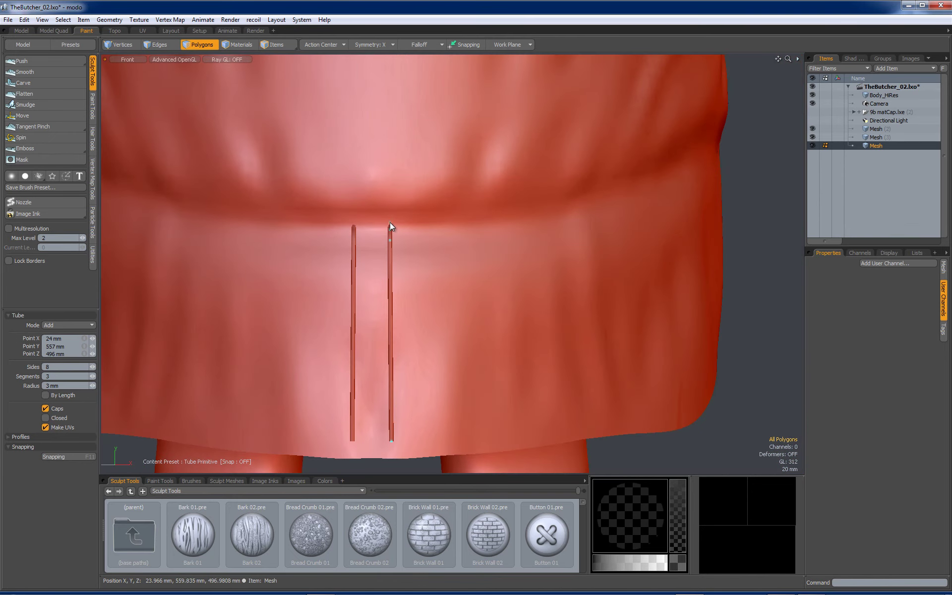
drag(390, 225, 493, 266)
alt+drag(408, 242, 386, 330)
drag(407, 220, 368, 252)
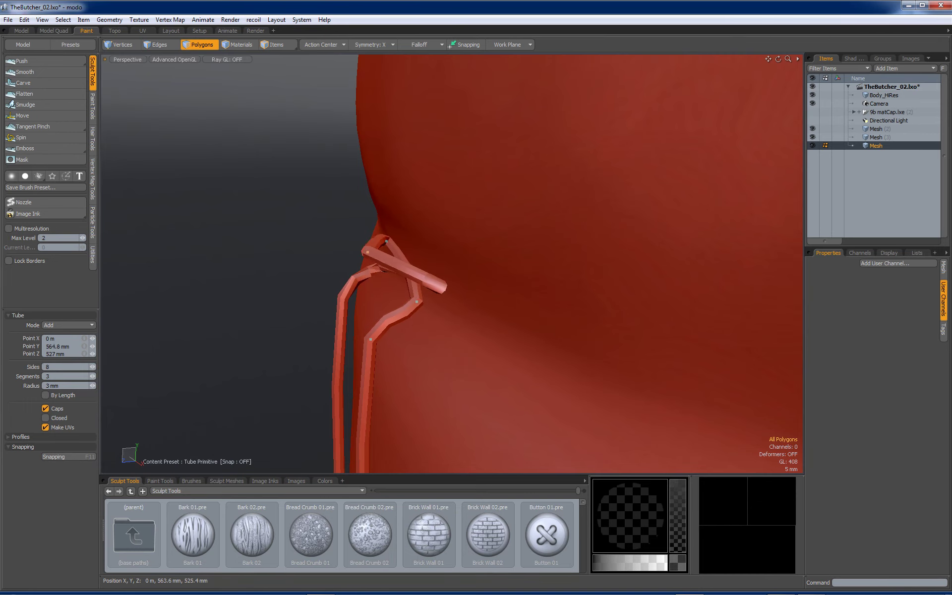
Step: Set the tube's radius to 8.6 mm and adjust its knot points at the front of the waist
alt+drag(461, 293, 612, 288)
drag(440, 235, 263, 325)
drag(93, 385, 115, 385)
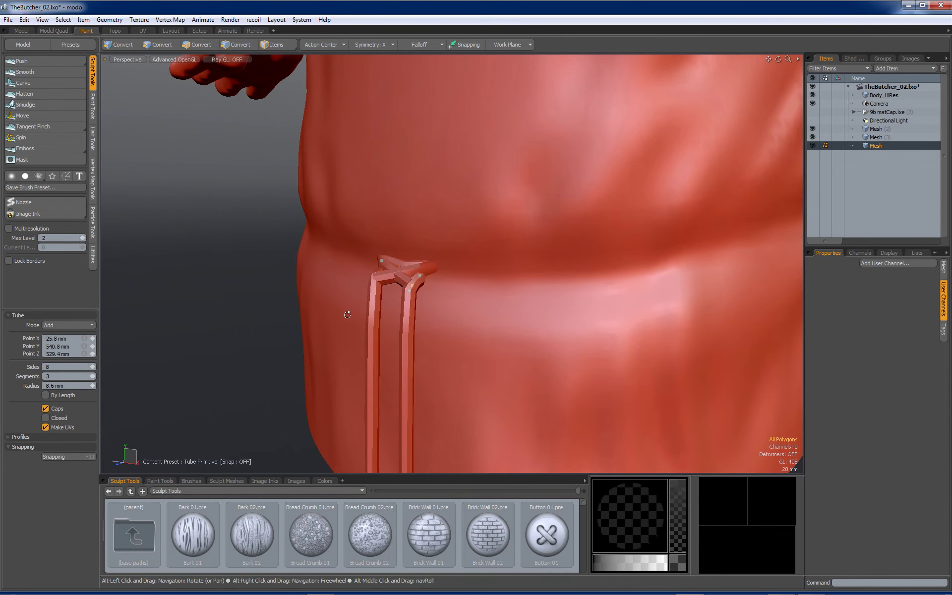
alt+drag(347, 314, 331, 318)
drag(412, 291, 584, 302)
Step: Extend the tube along the waist crease from the front knot around the side of the garment with additional points
alt+drag(513, 102, 513, 278)
drag(604, 292, 528, 233)
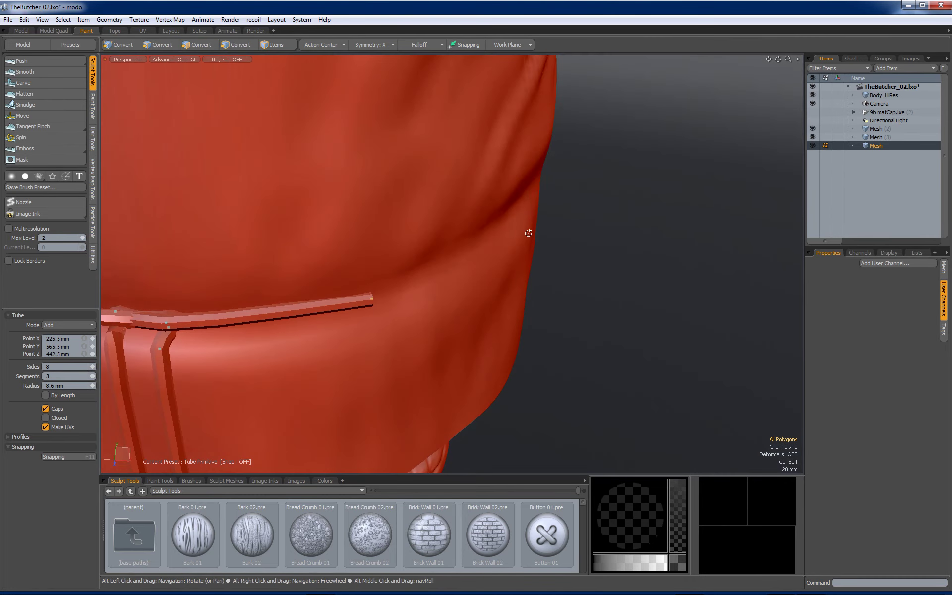
click(538, 180)
alt+drag(436, 329, 616, 199)
scroll(459, 252, down, 2)
click(597, 233)
click(573, 279)
drag(544, 275, 589, 192)
alt+drag(607, 238, 558, 226)
drag(438, 204, 444, 223)
alt+drag(566, 265, 618, 263)
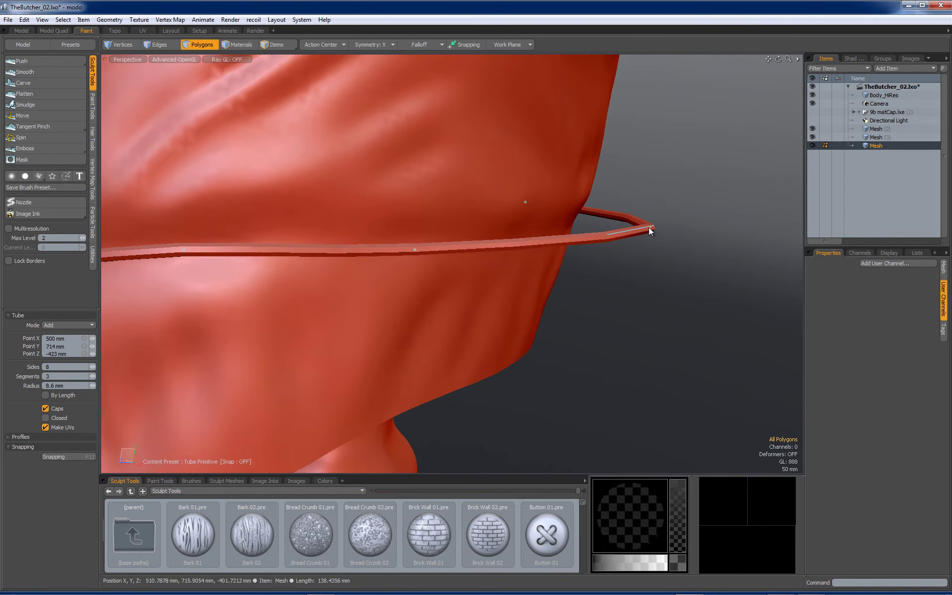
Step: Pull the tube's side and rear points against the garment and bring its end point near the centre of the back
drag(650, 229, 608, 212)
alt+drag(514, 285, 540, 302)
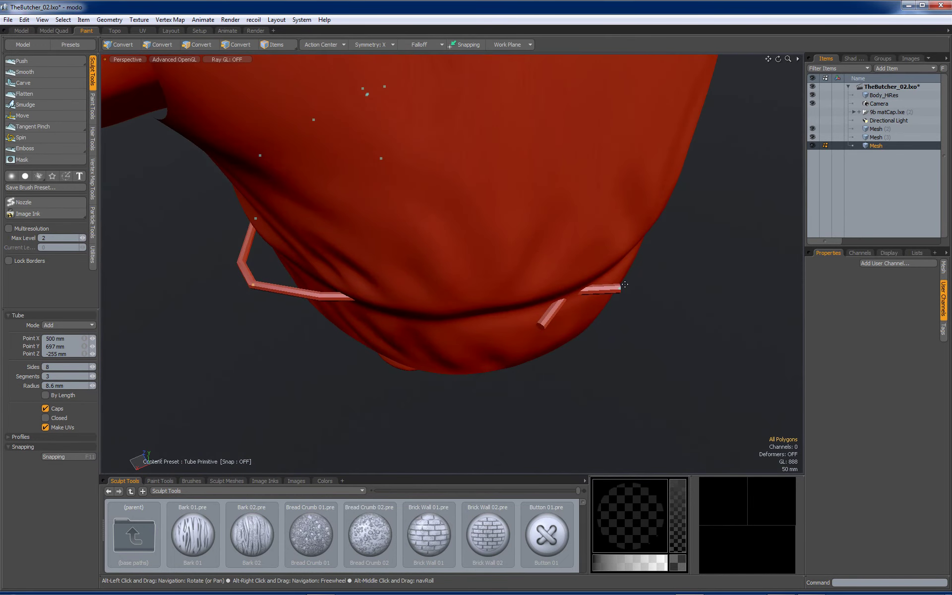
drag(622, 289, 517, 325)
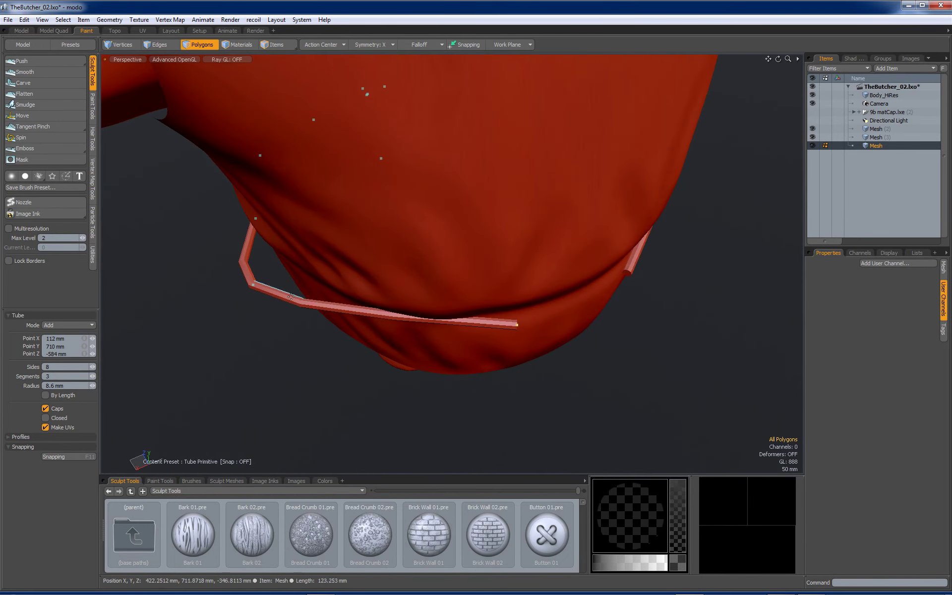
drag(254, 285, 309, 283)
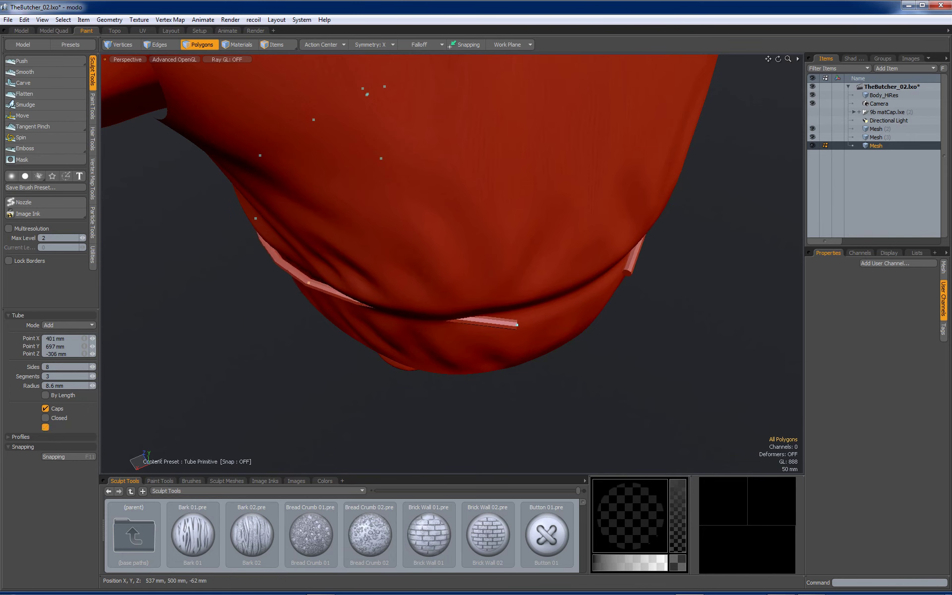
drag(517, 325, 455, 329)
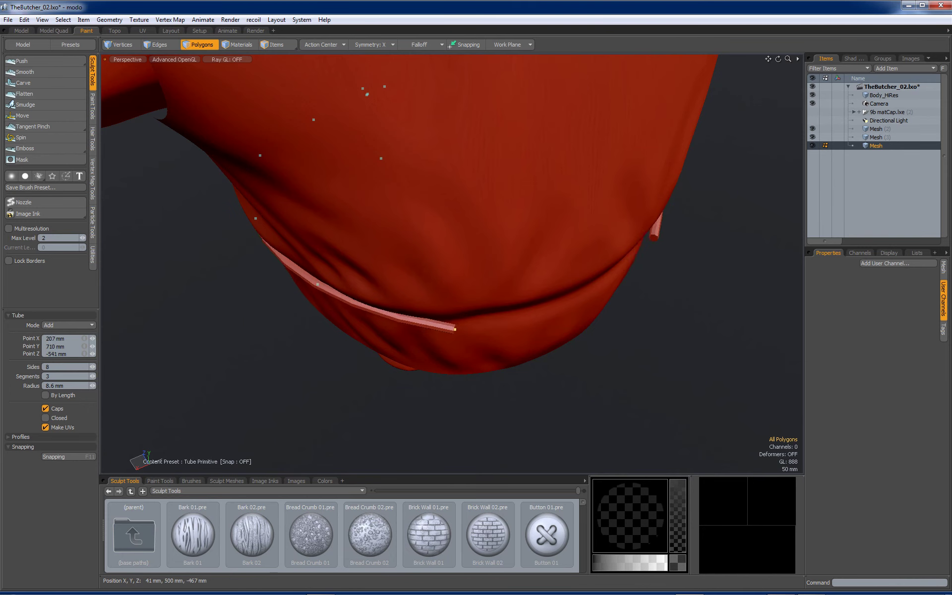
alt+drag(476, 263, 461, 124)
drag(547, 264, 527, 174)
alt+drag(446, 258, 403, 459)
drag(501, 296, 422, 311)
Step: Reposition the tube's crossing points at the front knot so the belt sits in the waist crease, and finish the tube
ctrl+alt+drag(422, 312, 377, 266)
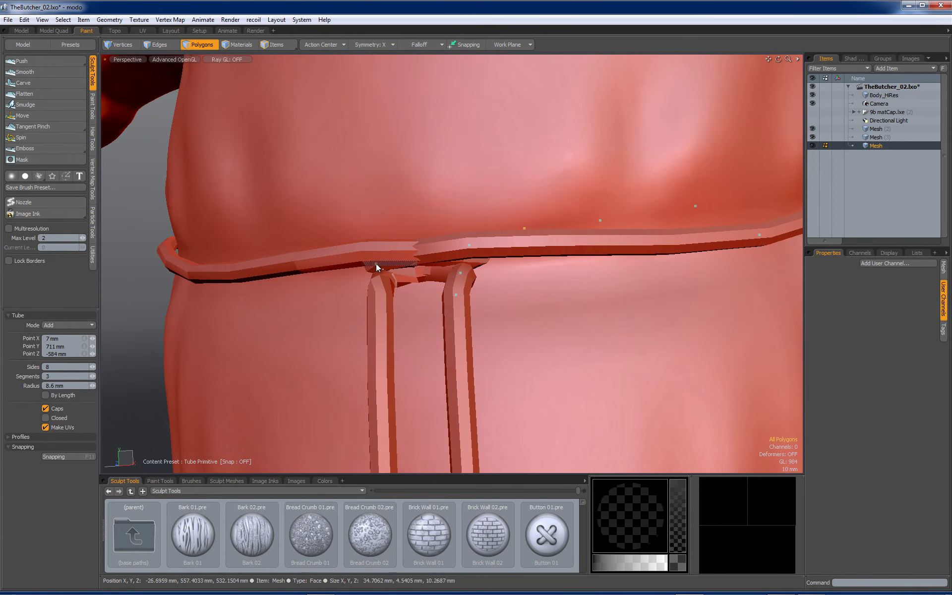
drag(469, 246, 464, 228)
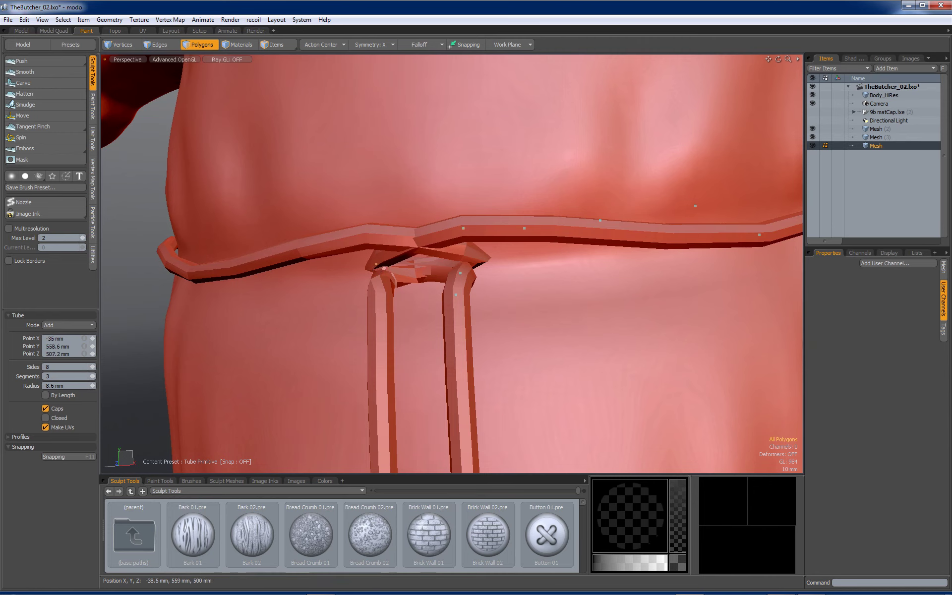
drag(376, 264, 366, 254)
alt+drag(469, 282, 500, 271)
drag(483, 231, 504, 251)
alt+drag(501, 255, 477, 294)
key(q)
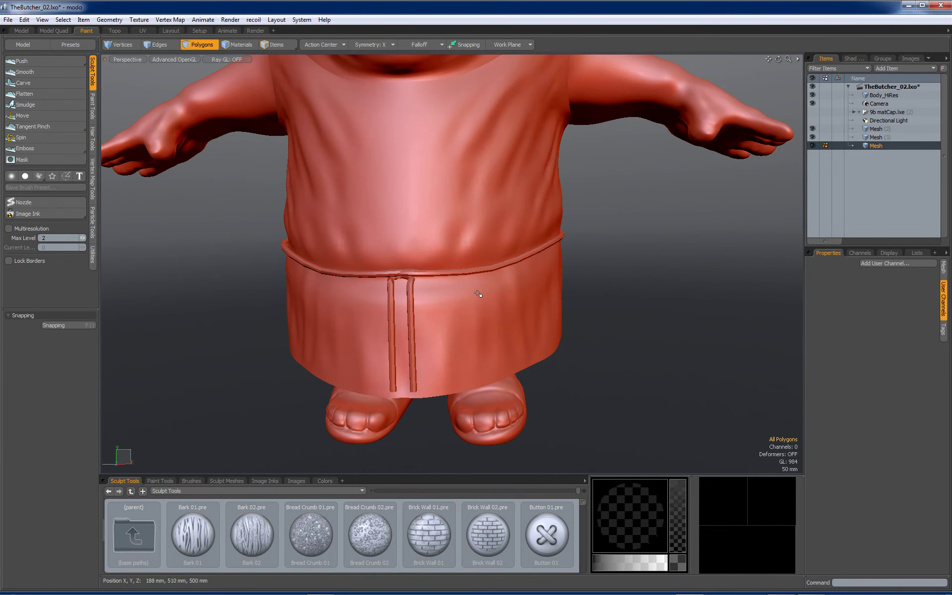
Step: Switch to the Model layout and delete the mirrored half of the belt tube on the character's right side
click(20, 30)
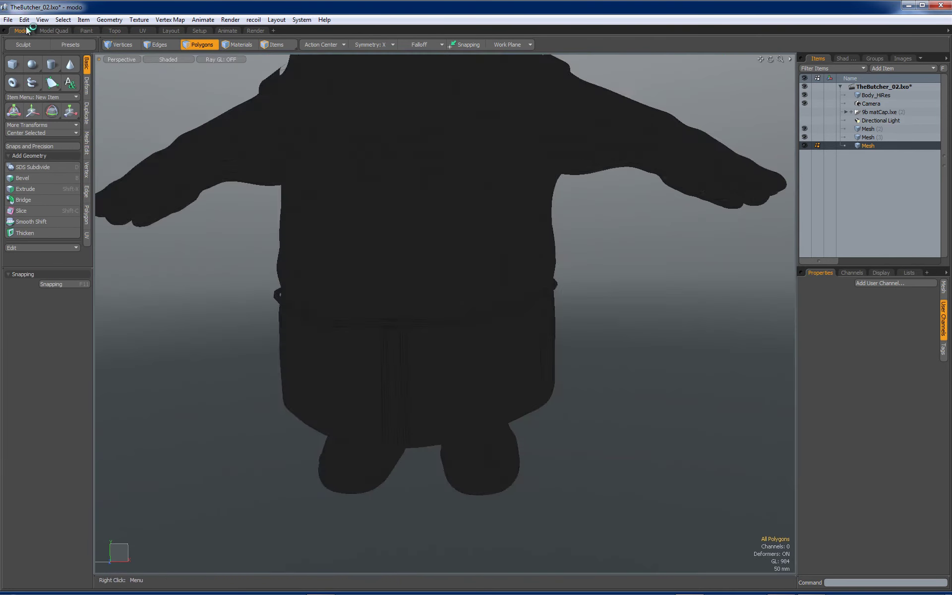
double_click(342, 323)
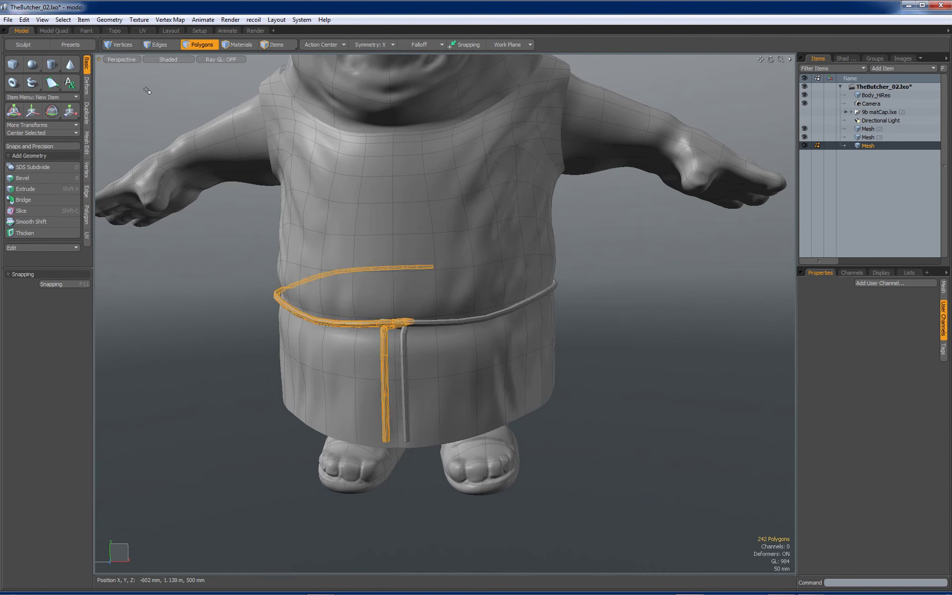
click(124, 46)
key(Delete)
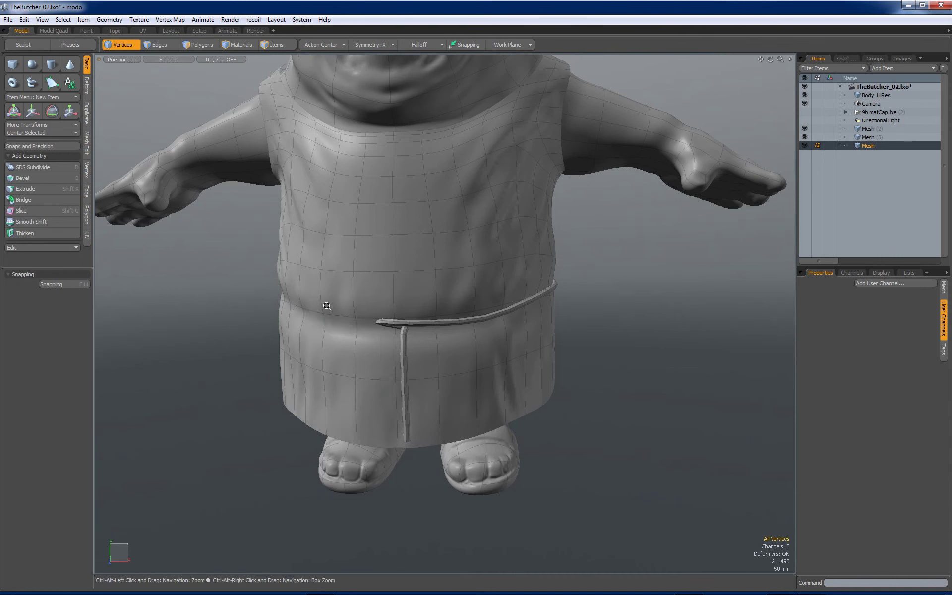
Step: Move the upper belt strand's edge loop near the knot tip 10 mm in X and 14.5 mm in Z, and its neighbouring loop 9 mm in Z
alt+scroll(420, 284, up, 2)
alt+drag(421, 285, 463, 229)
alt+scroll(466, 227, up, 3)
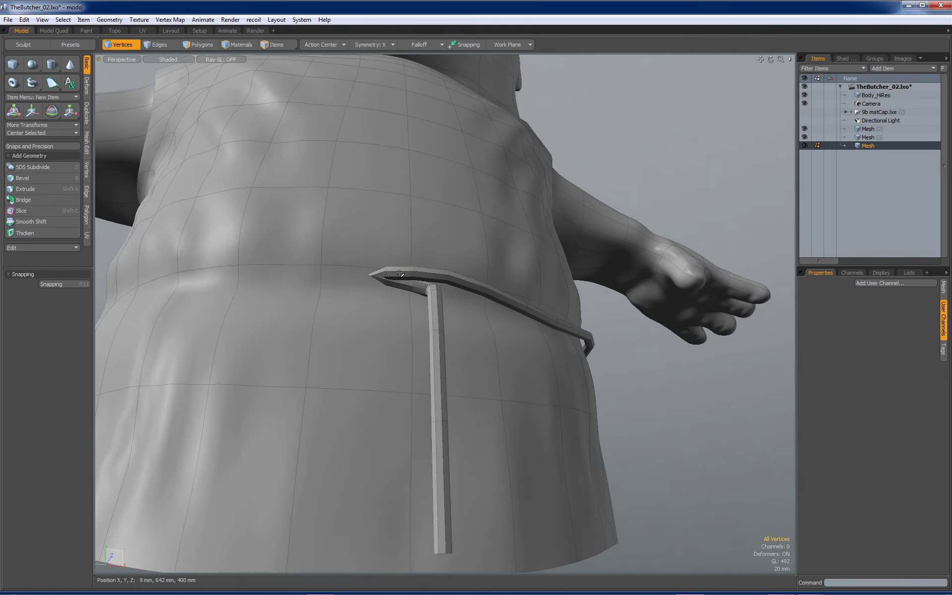
alt+drag(433, 276, 443, 375)
alt+scroll(471, 337, up, 3)
alt+drag(479, 337, 496, 280)
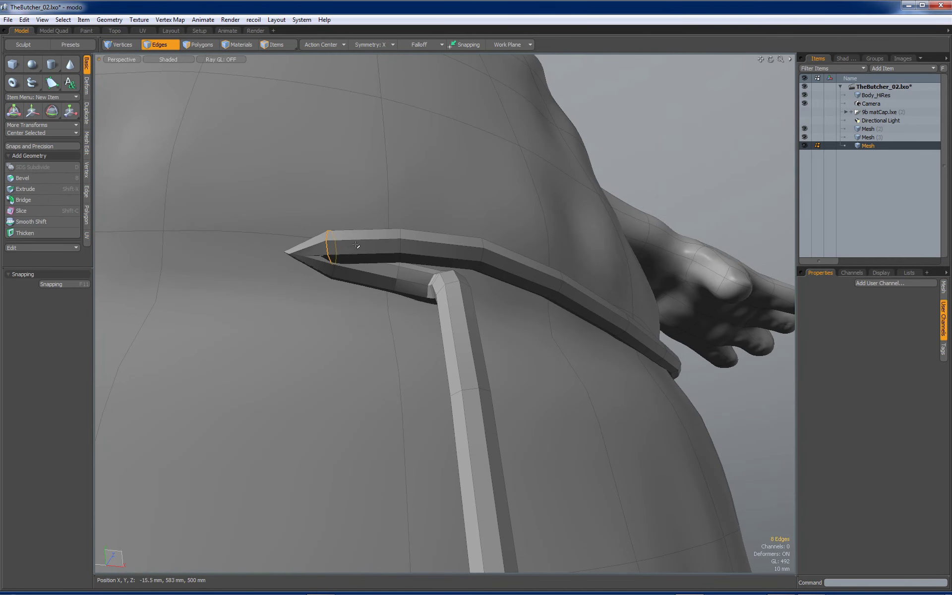
key(w)
alt+drag(358, 245, 400, 205)
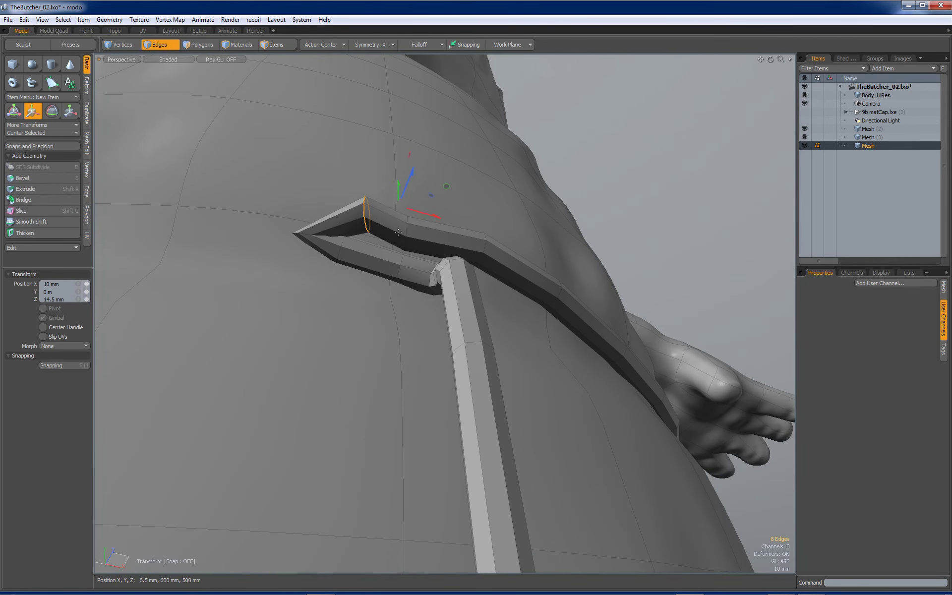
double_click(411, 219)
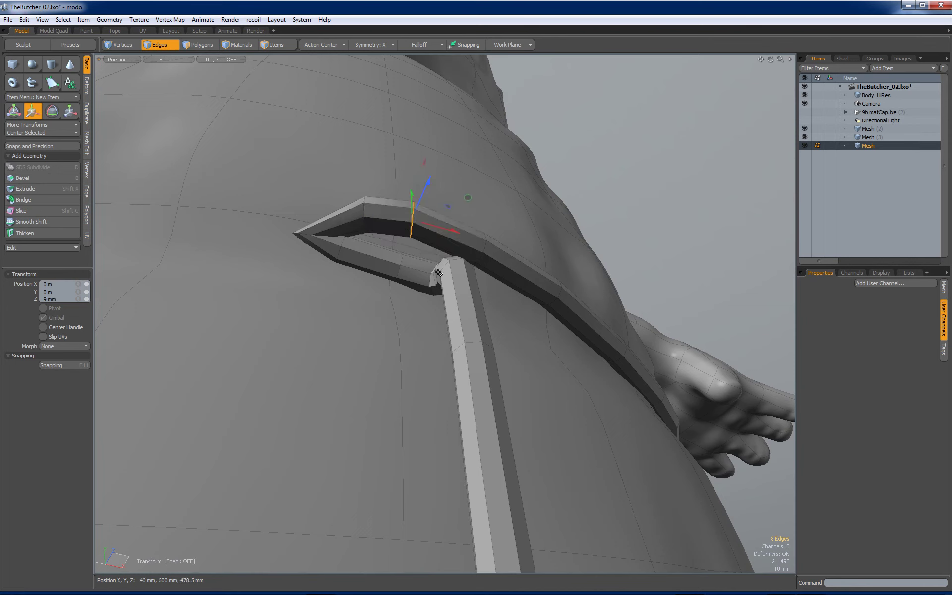
key(space)
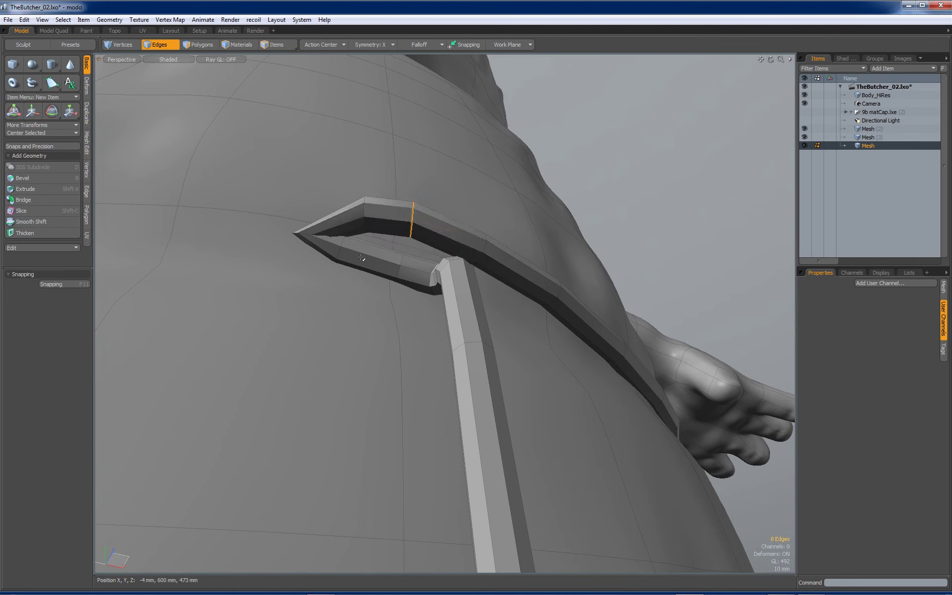
Step: Reshape the knot's folded end by moving its tip loop and shifting the lower strand's loop -8 mm in Y and 8 mm in Z
double_click(309, 235)
key(w)
drag(343, 239, 379, 252)
key(space)
double_click(341, 250)
key(w)
alt+drag(379, 251, 477, 284)
drag(473, 288, 364, 212)
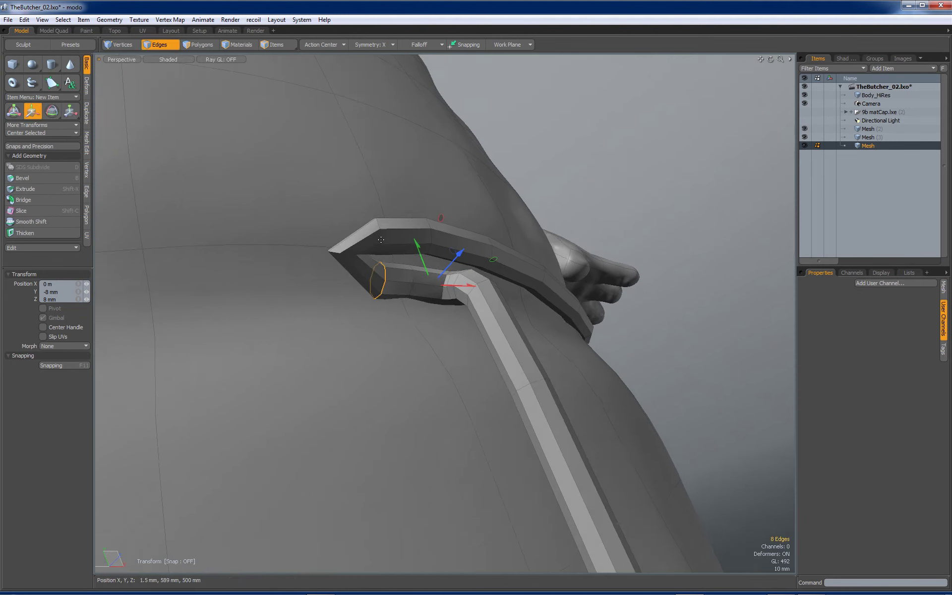
Step: Move the edge loop on the knot's upper strand to refine the bend where the belt folds back
key(space)
key(space)
key(w)
key(space)
double_click(382, 238)
key(w)
drag(382, 238, 401, 230)
alt+drag(401, 230, 364, 243)
drag(365, 243, 327, 291)
key(space)
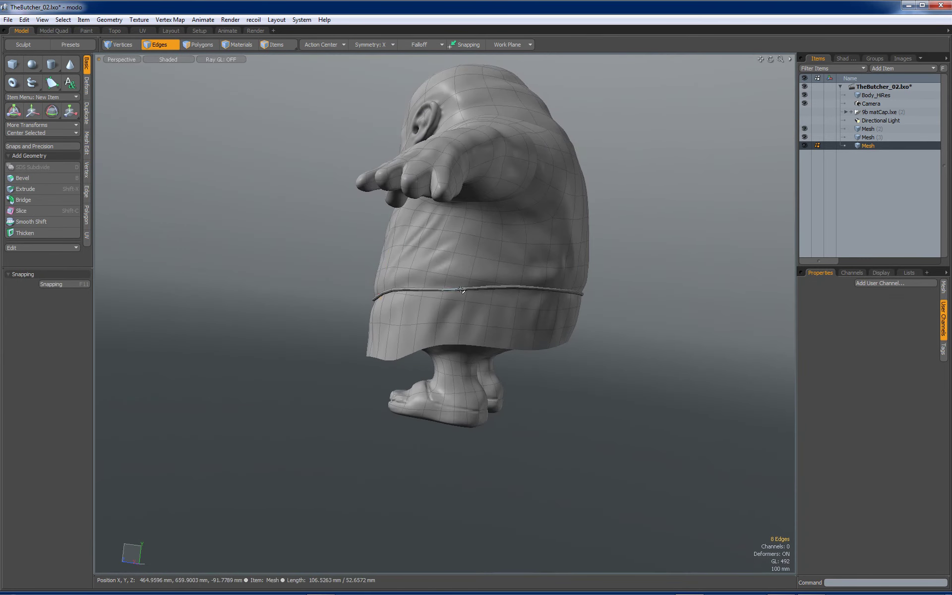
Step: Select the whole belt half and mirror it across the X axis with the action centre set to Origin
double_click(461, 290)
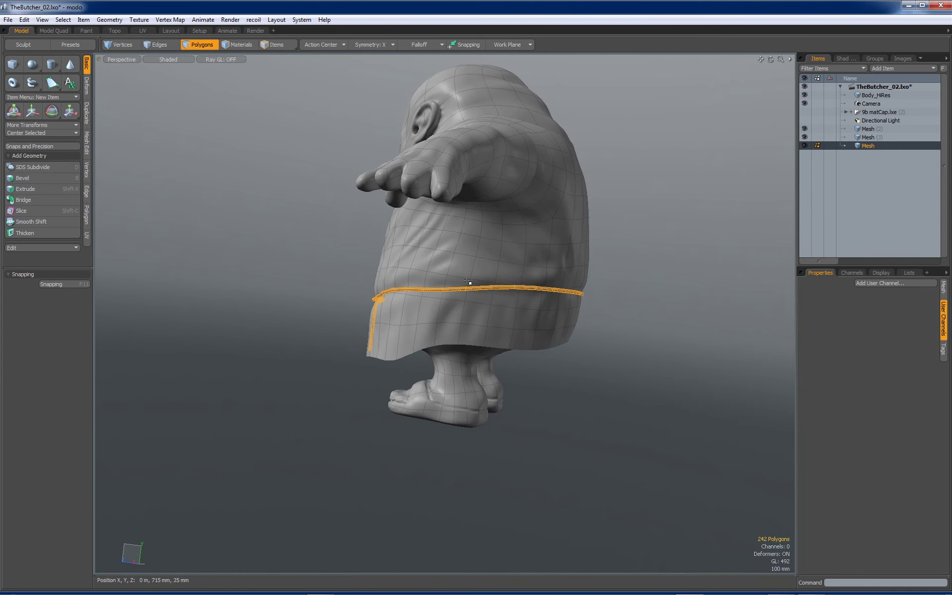
key(KP_1)
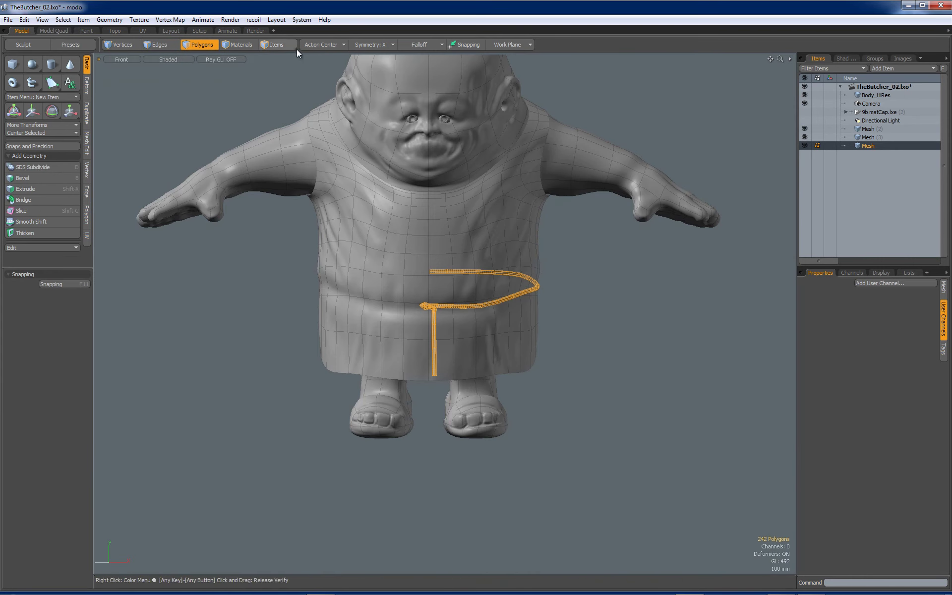
click(313, 44)
click(305, 93)
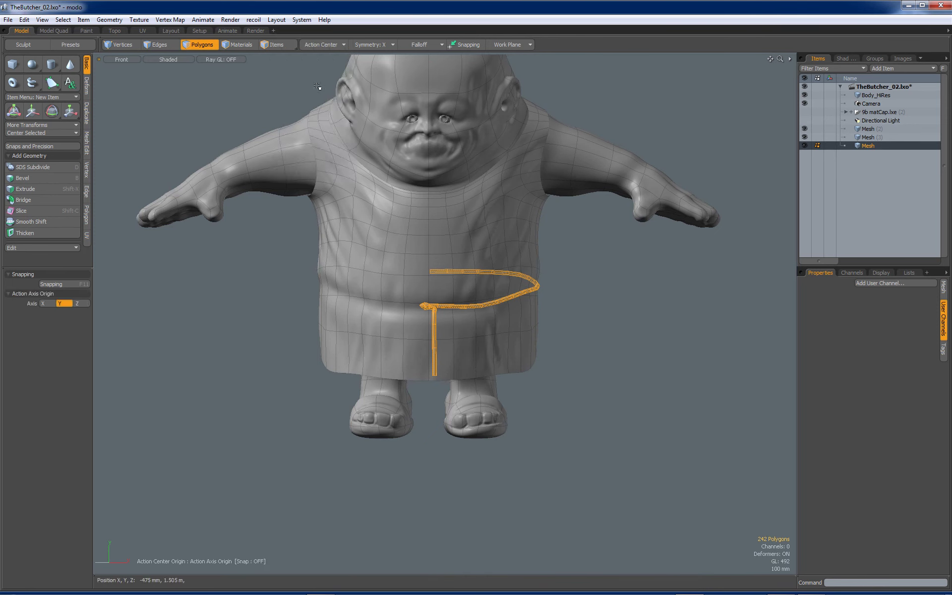
key(shift+v)
key(q)
click(577, 300)
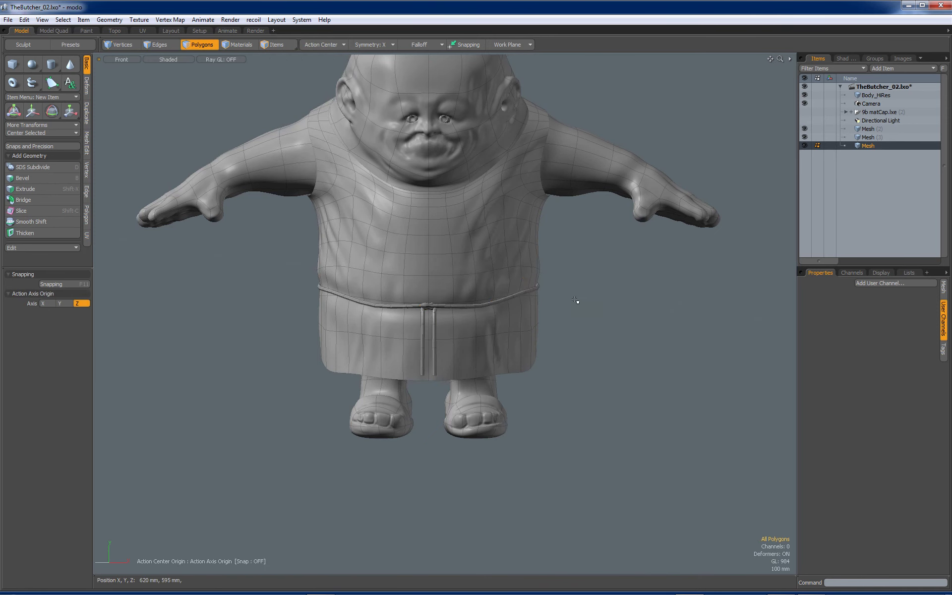
Step: Delete the end caps of the two belt halves where they meet at the centre of the back
key(KP_Decimal)
alt+drag(577, 299, 518, 323)
ctrl+alt+drag(518, 324, 615, 324)
alt+drag(563, 304, 591, 297)
ctrl+alt+drag(535, 323, 440, 308)
click(549, 321)
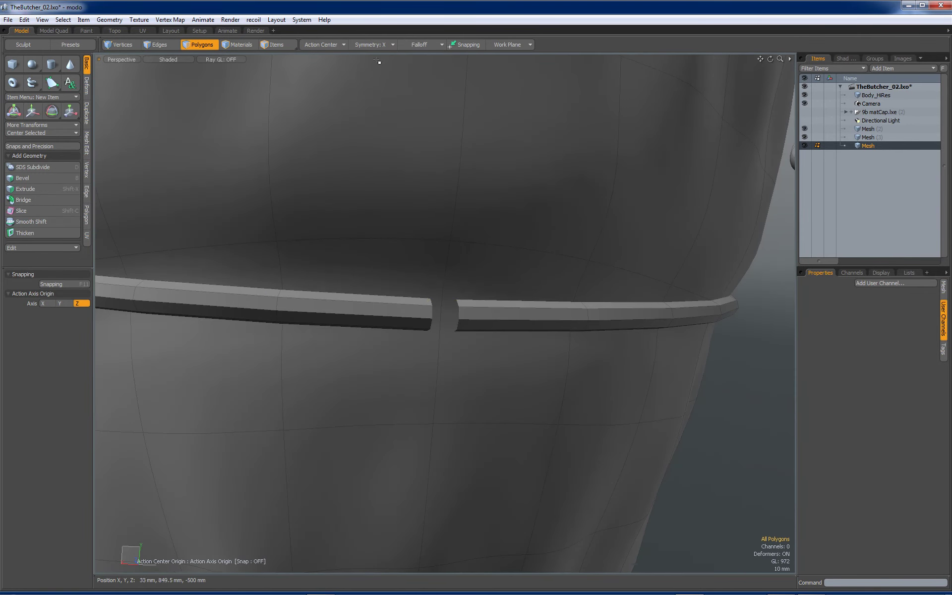
Step: Turn symmetry off and bridge the two open edge loops of the belt at the back
click(383, 45)
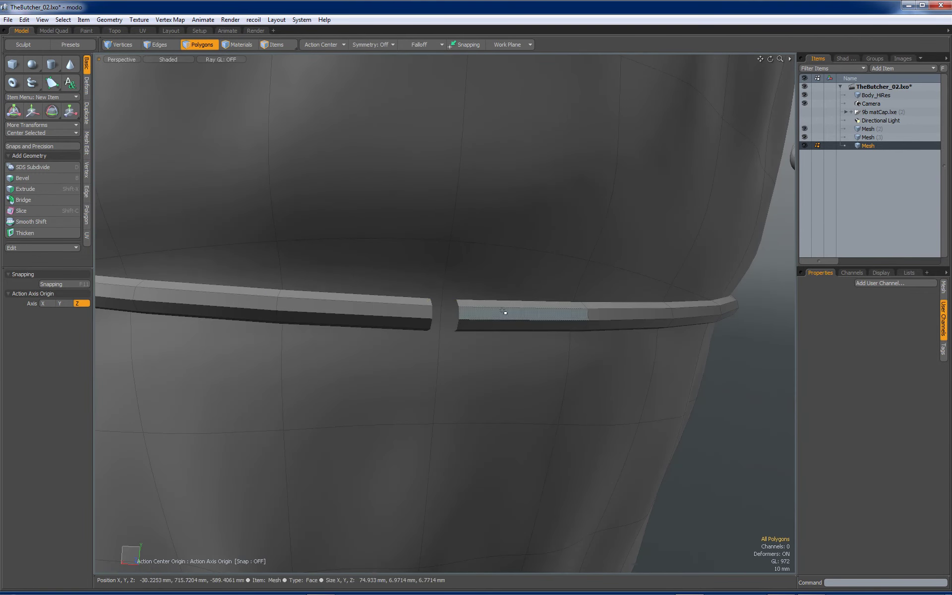
key(2)
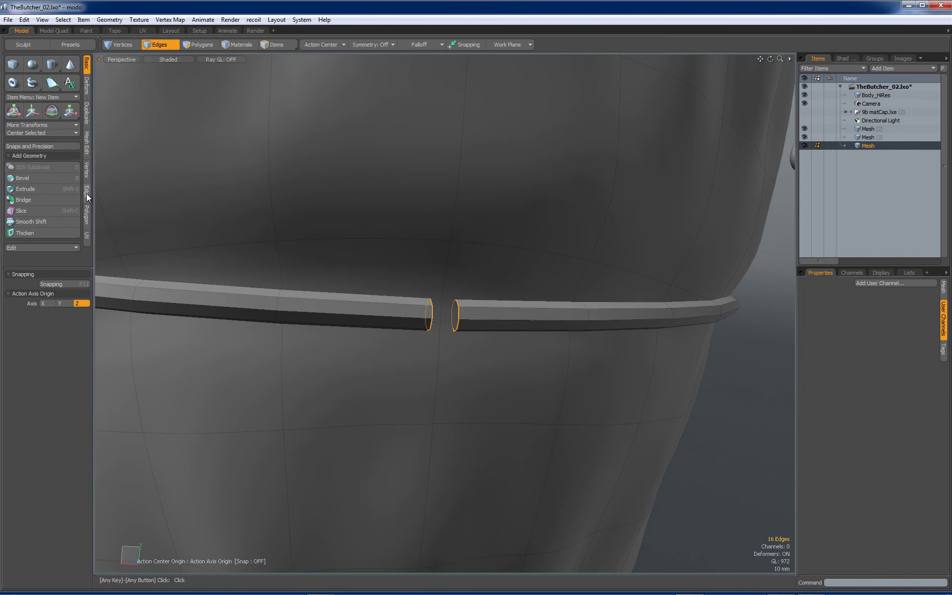
click(30, 200)
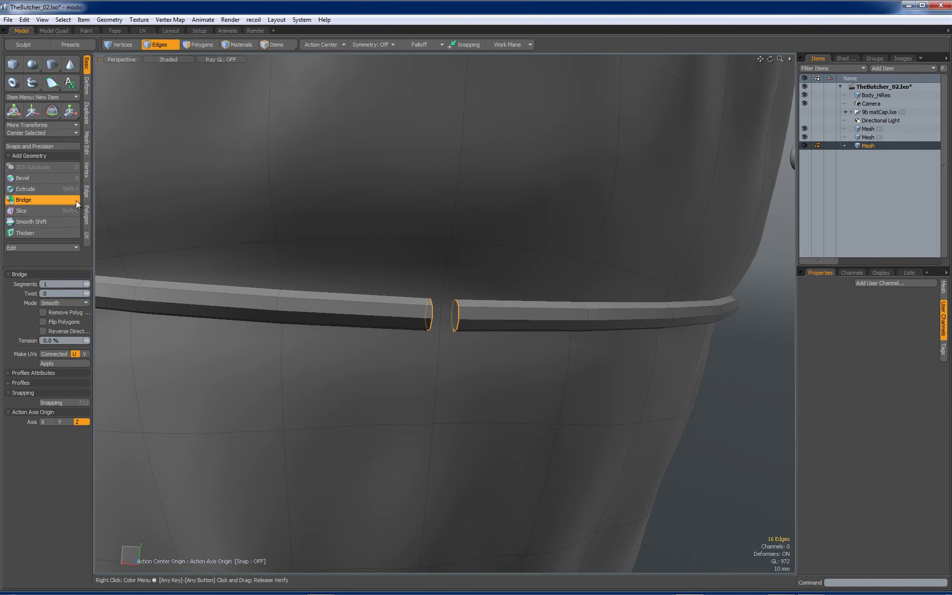
key(q)
click(724, 377)
Step: Move the edge loops at the front knot's crossing downward to separate the overlapping strands, shifting one loop -1 mm in X and -25 mm in Y
ctrl+alt+drag(698, 365, 612, 360)
alt+shift+drag(663, 378, 470, 342)
key(w)
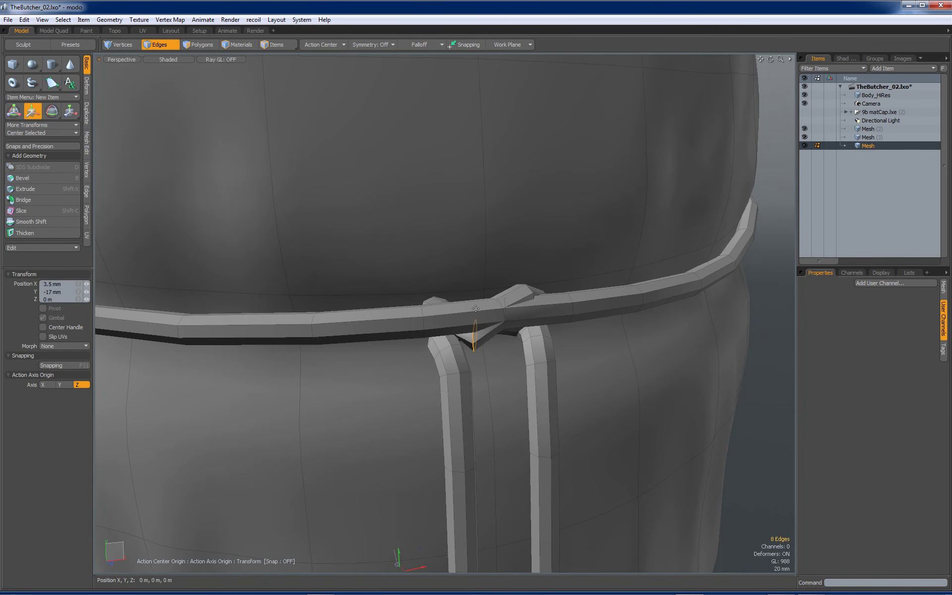
alt+drag(521, 317, 496, 405)
alt+drag(496, 404, 730, 338)
shift+click(593, 335)
drag(693, 301, 441, 373)
key(space)
key(w)
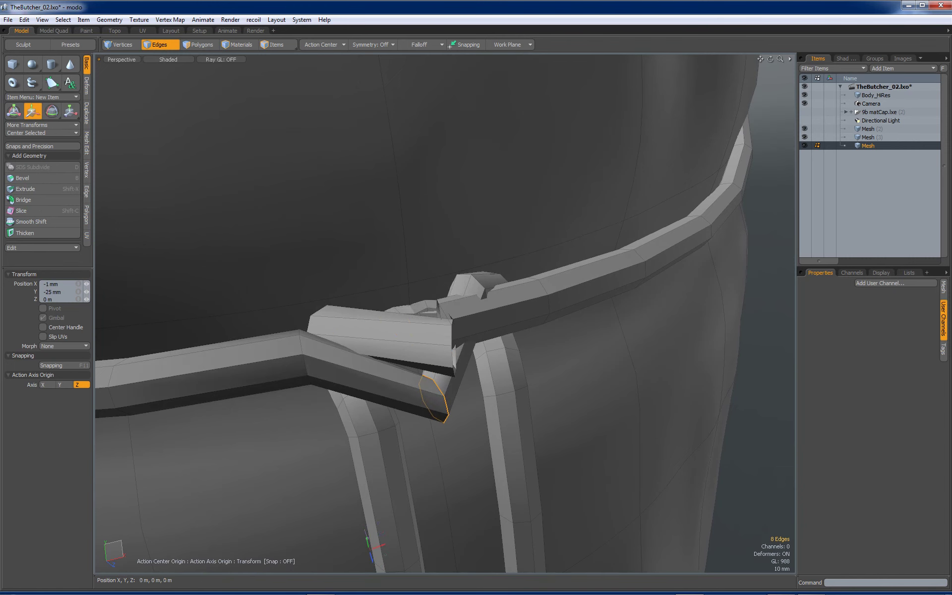
Step: Move the opposite strand's edge loops to wrap it around the knot, and delete the edge loop protruding behind the crossing
key(space)
double_click(477, 281)
key(w)
alt+drag(477, 282, 521, 358)
key(w)
key(space)
key(w)
alt+drag(521, 359, 591, 380)
key(space)
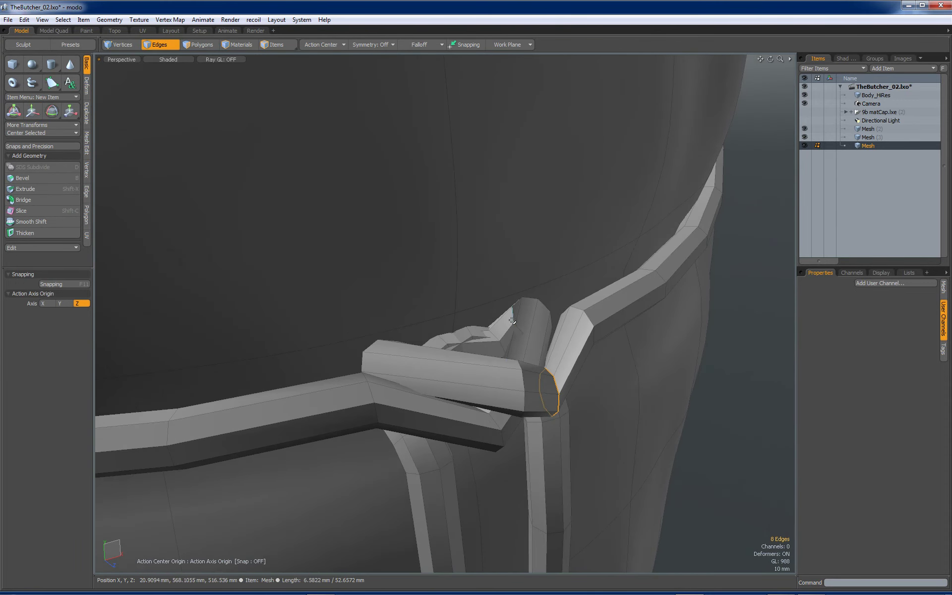
key(Delete)
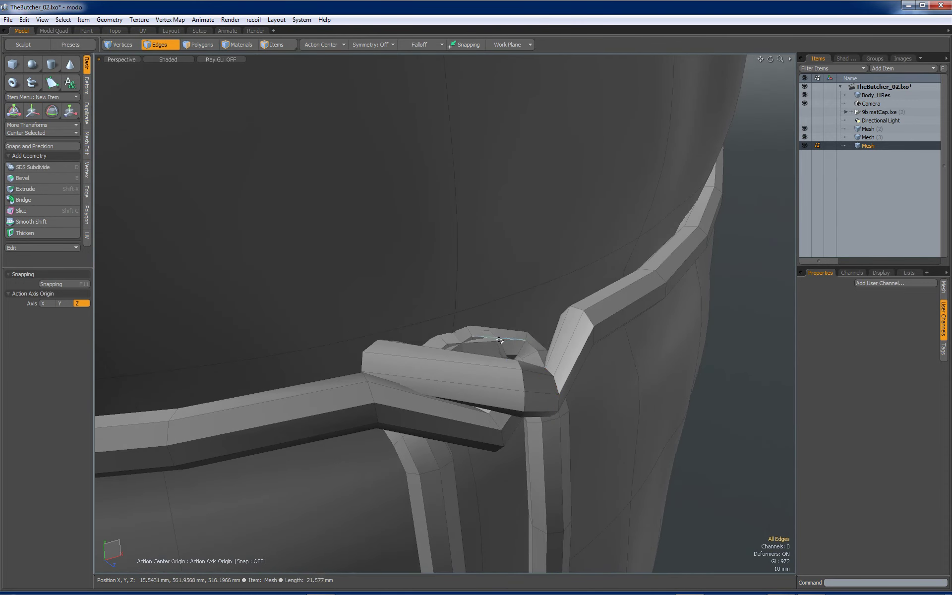
Step: Delete the edge loop at the end of the knot's front wrap and inspect the belt knot with subdivision smoothing
alt+drag(496, 374, 526, 357)
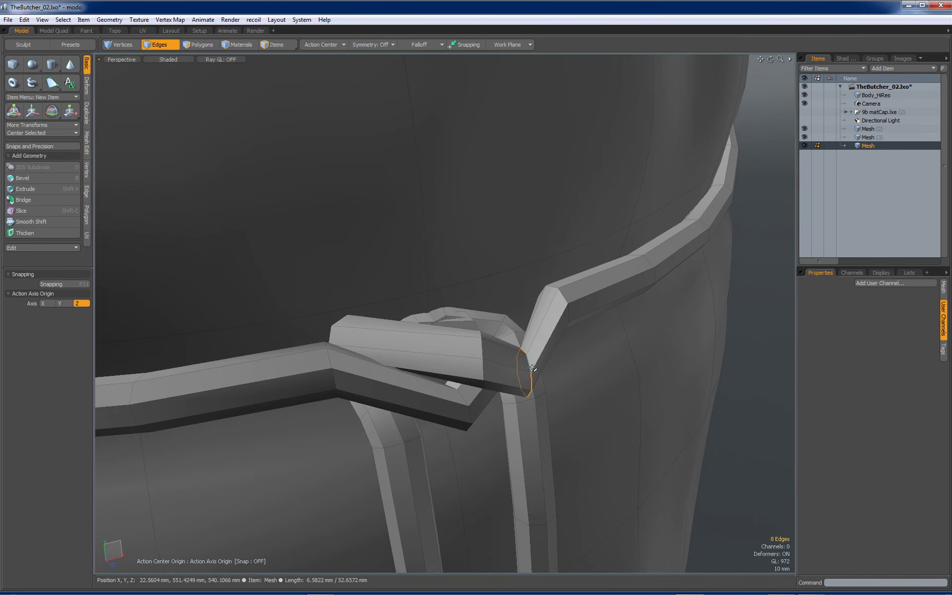
key(Delete)
key(Tab)
alt+drag(492, 373, 491, 328)
ctrl+alt+drag(491, 328, 369, 240)
ctrl+alt+drag(397, 422, 471, 436)
alt+drag(471, 436, 483, 368)
key(Tab)
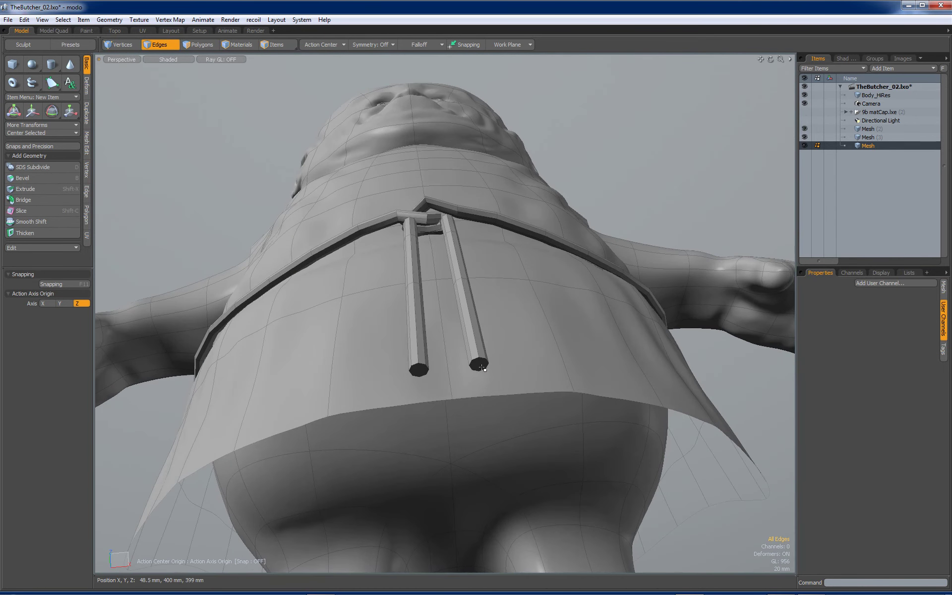
Step: Delete the end cap polygons of the two hanging belt strands and return the belt to smoothed subdivision
key(3)
click(428, 372)
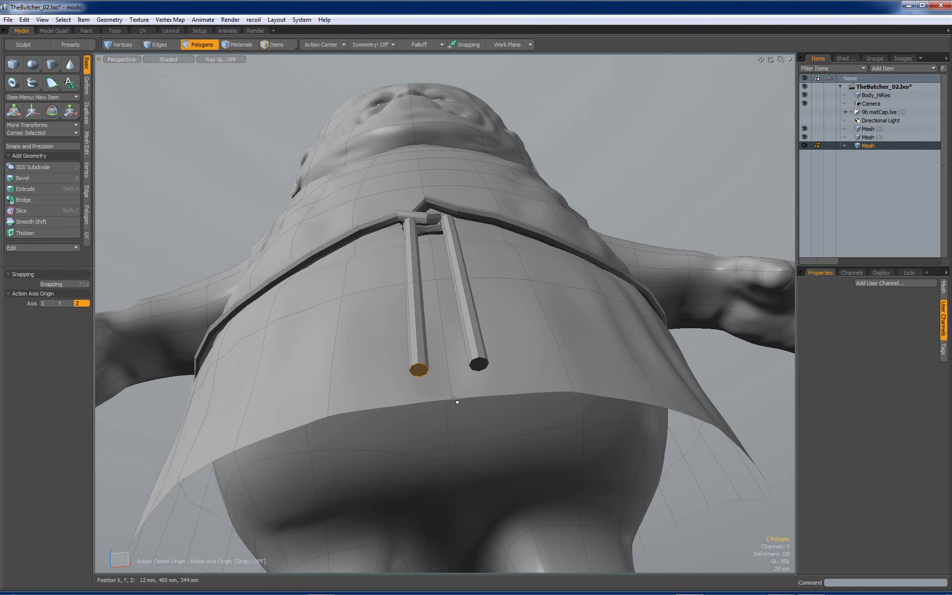
alt+drag(484, 367, 613, 355)
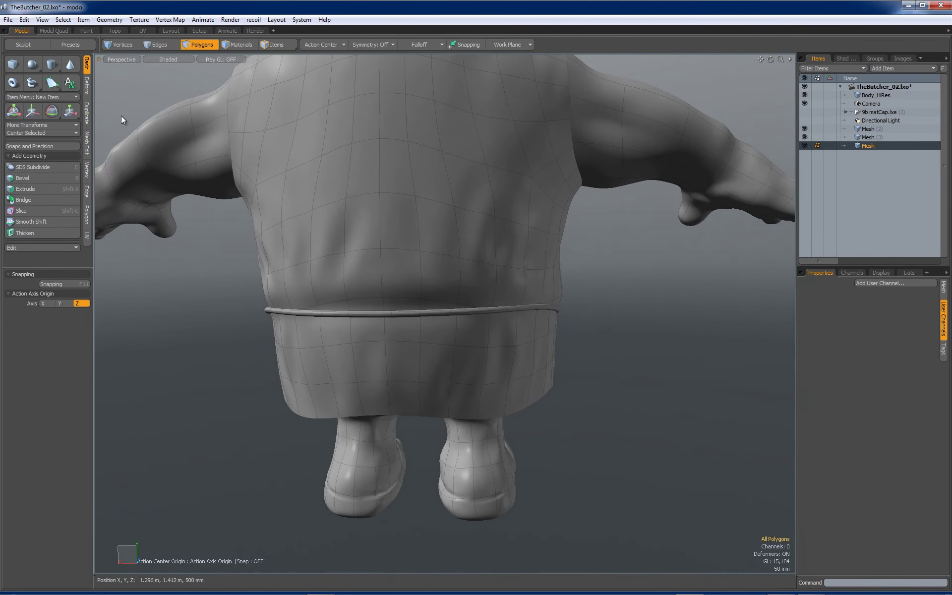
Step: Sculpt the belt across the back with the Move brush at size 97, nudging it upward left of centre as seen from behind
click(28, 43)
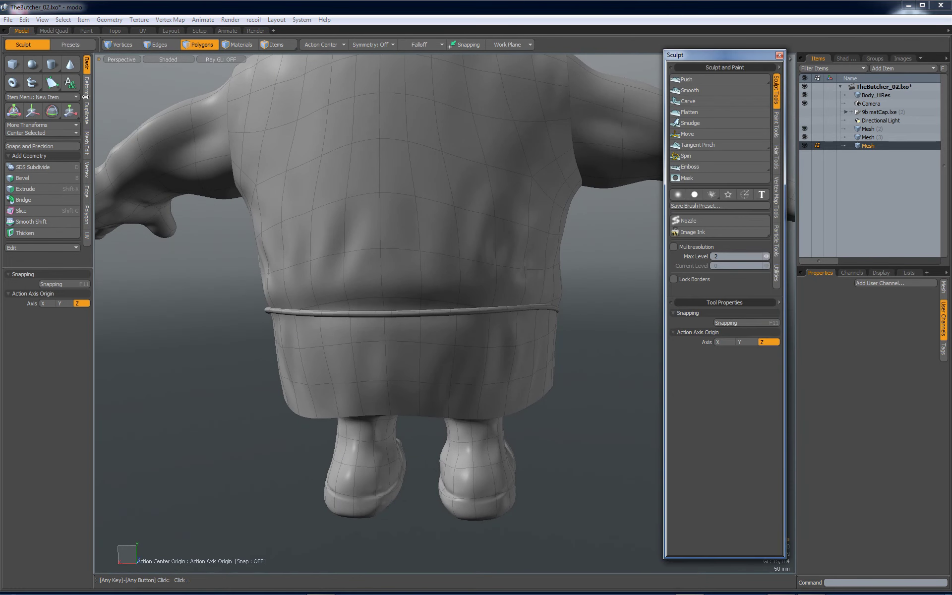
click(696, 138)
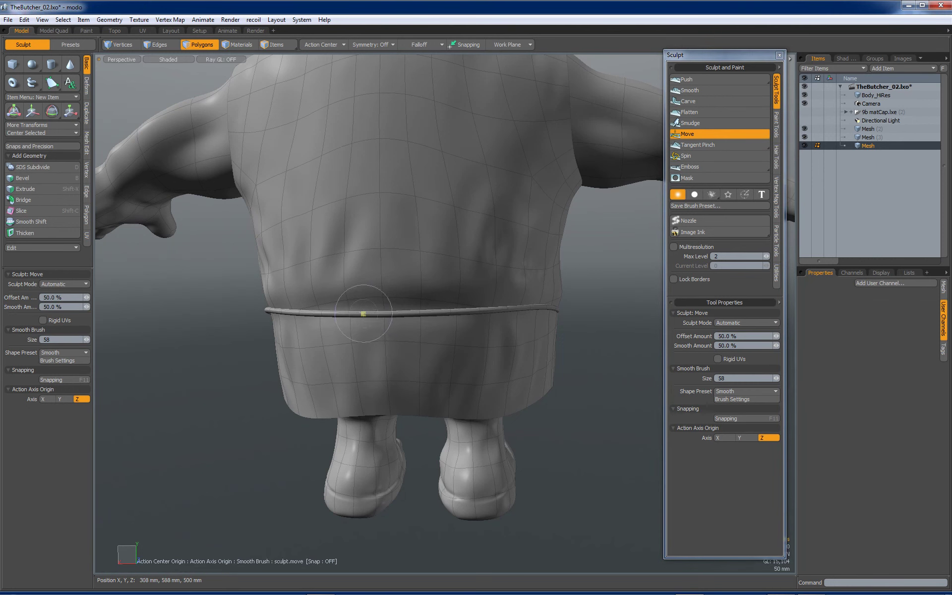
right_drag(359, 320, 379, 321)
drag(339, 316, 336, 304)
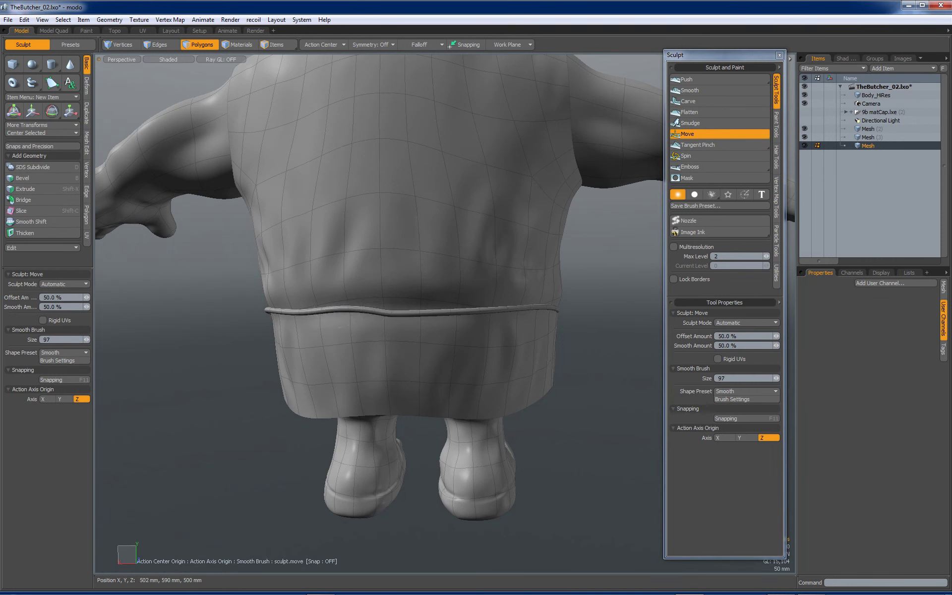
alt+drag(447, 311, 286, 339)
mouse_move(451, 323)
alt+mouse_down()
mouse_move(373, 326)
mouse_move(518, 322)
alt+mouse_up()
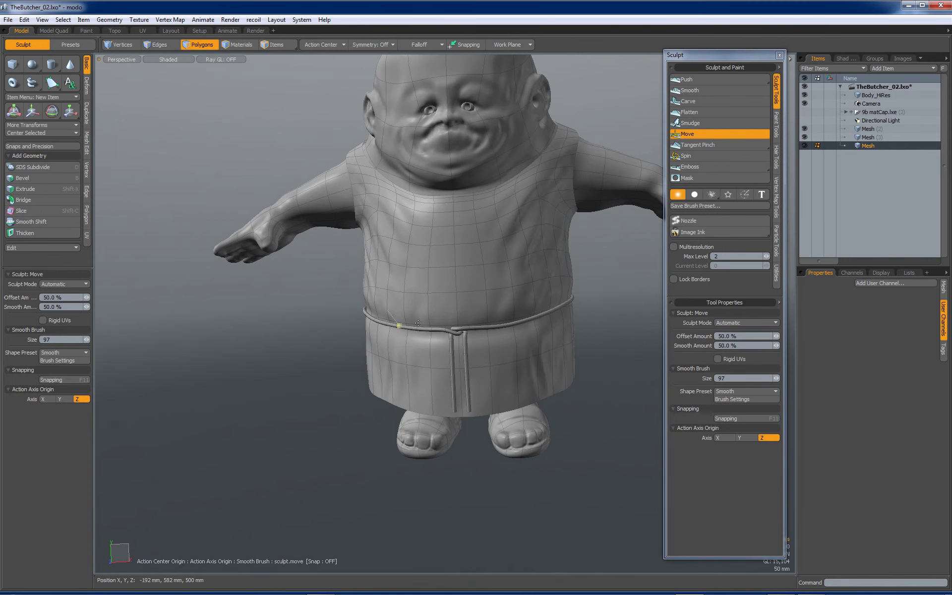
click(780, 56)
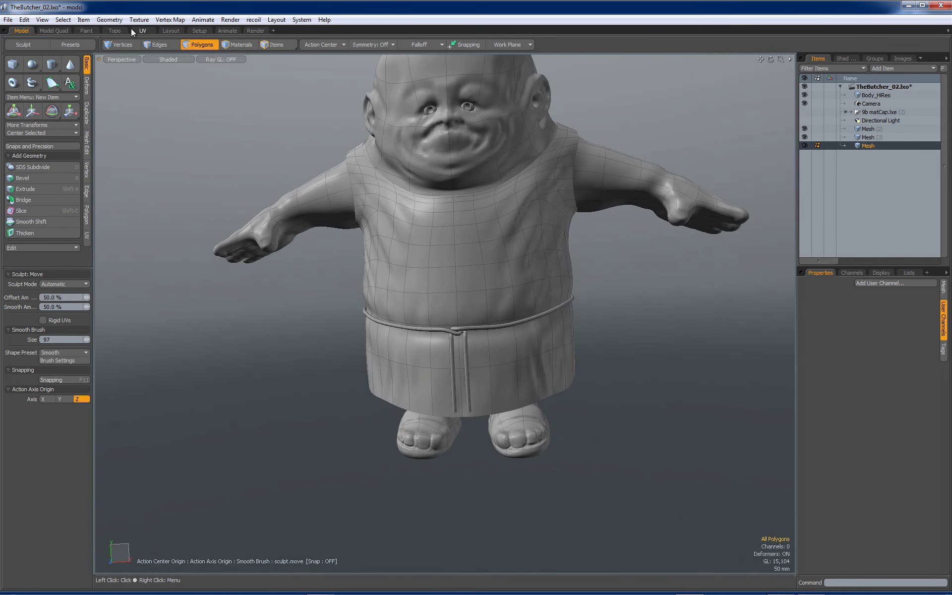
Step: Switch to the Paint workspace and make the garment mesh, Mesh (3), the active item
click(85, 31)
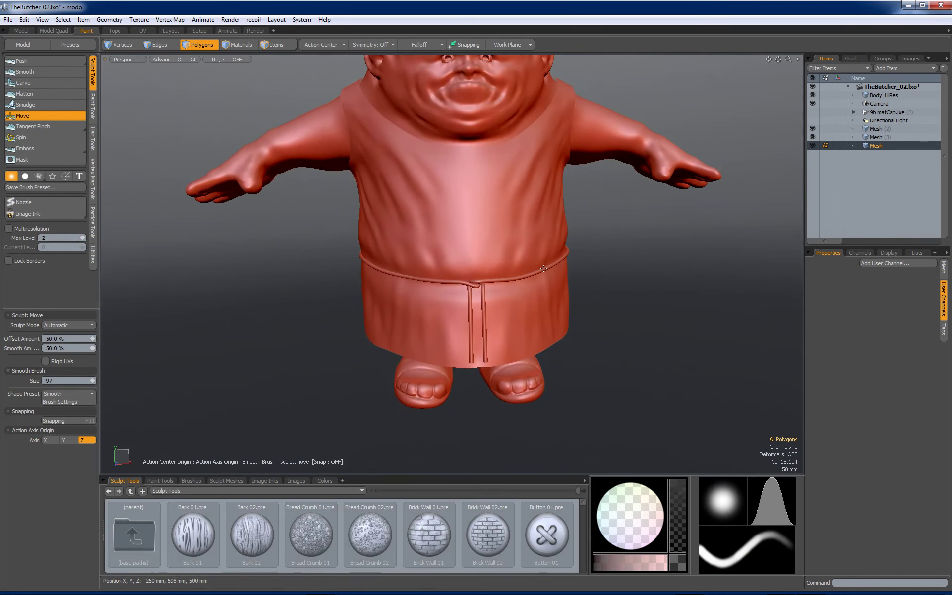
ctrl+alt+drag(513, 278, 508, 310)
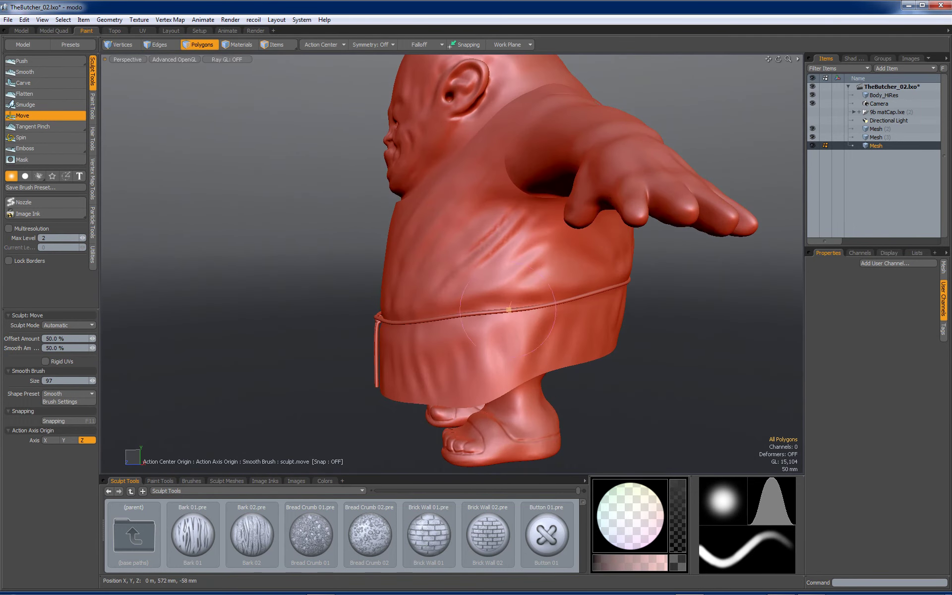
key(space)
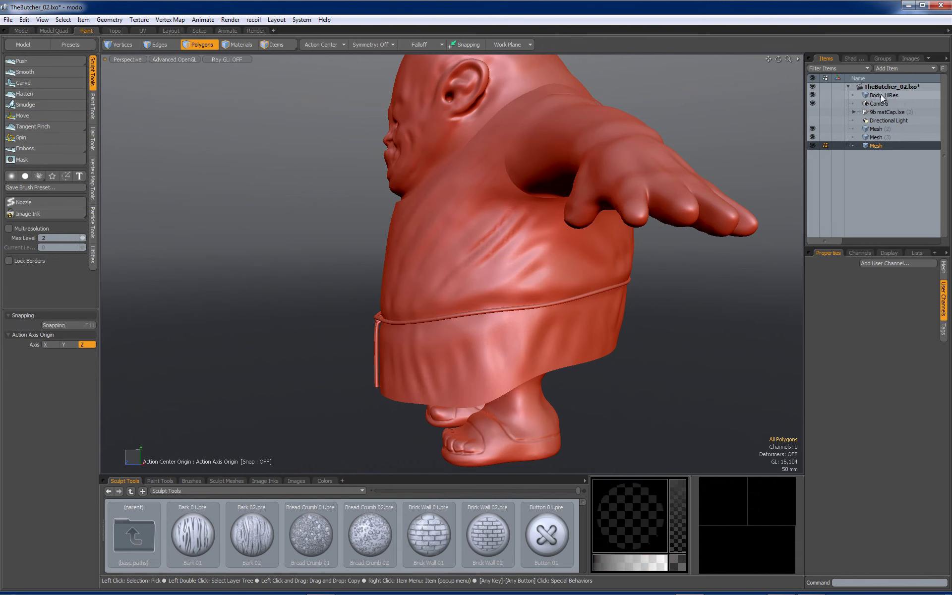
click(881, 94)
click(812, 137)
click(874, 137)
Step: Sculpt the garment just above the belt at the side, using the Push brush at size 45 with X symmetry
alt+drag(670, 288, 584, 304)
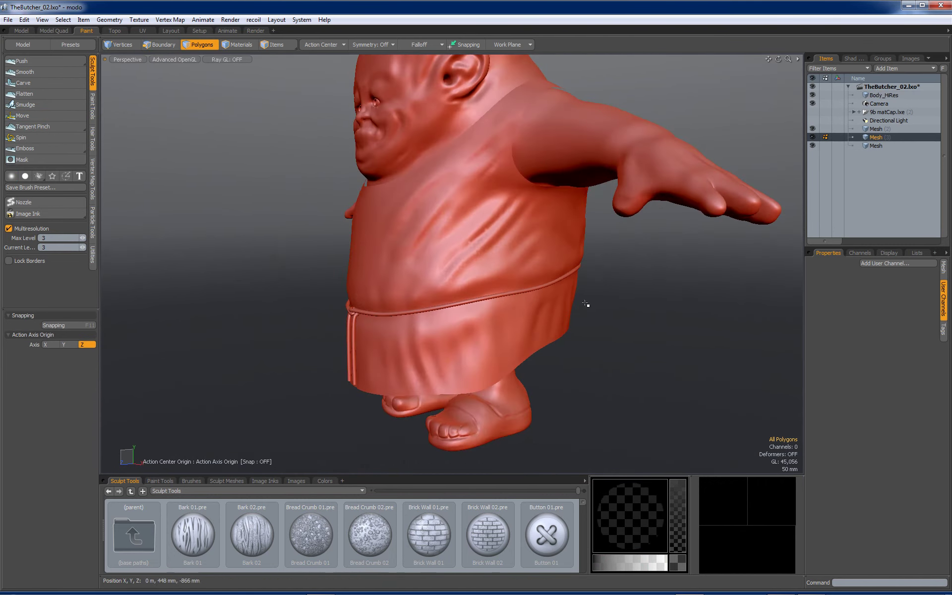
click(35, 62)
click(371, 44)
click(369, 51)
ctrl+alt+drag(428, 249, 474, 256)
right_drag(438, 311, 412, 311)
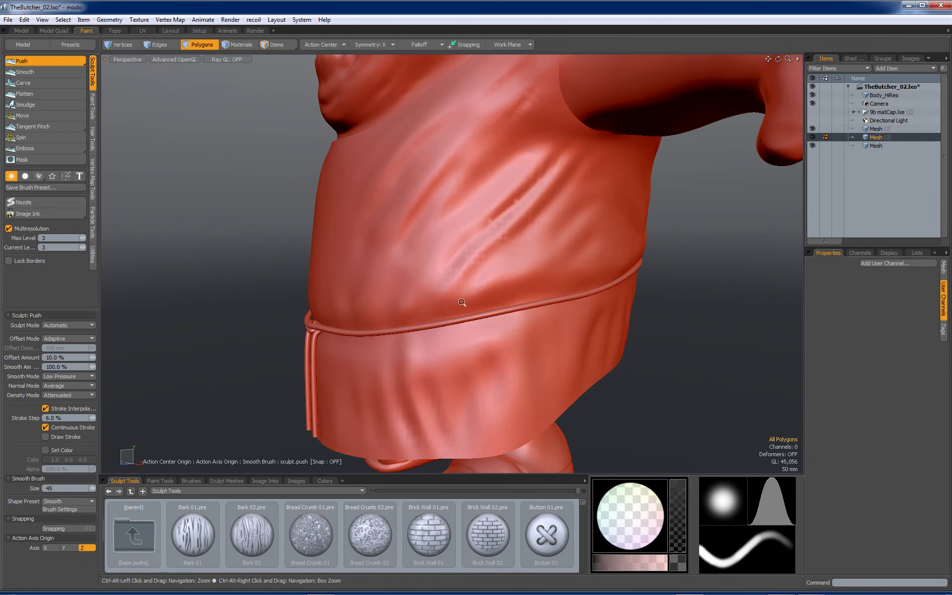
ctrl+alt+drag(449, 299, 445, 313)
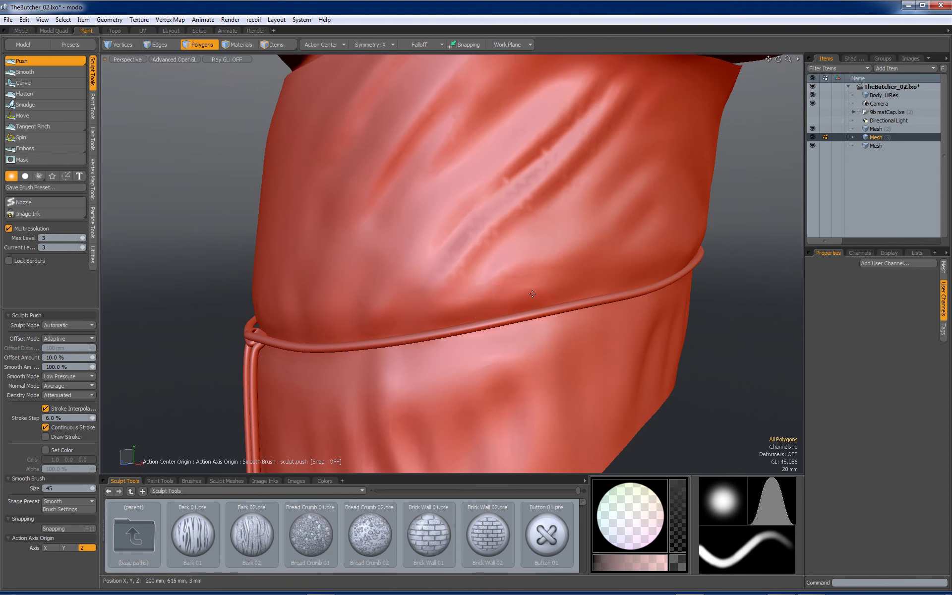
mouse_move(265, 321)
mouse_down()
mouse_move(336, 325)
mouse_move(273, 311)
mouse_move(351, 319)
mouse_up()
Step: Continue Push strokes on the garment around the waist, reshaping the cloth where it meets the belt, with the brush at size 75
mouse_move(449, 307)
alt+mouse_down()
mouse_move(628, 277)
mouse_move(404, 308)
mouse_move(521, 290)
alt+mouse_up()
mouse_move(520, 290)
alt+mouse_down()
mouse_move(442, 281)
mouse_move(553, 285)
mouse_move(674, 263)
mouse_move(579, 179)
alt+mouse_up()
mouse_move(678, 233)
mouse_down()
mouse_move(665, 239)
mouse_move(625, 202)
mouse_move(561, 204)
mouse_up()
mouse_move(553, 257)
mouse_down()
mouse_move(461, 274)
mouse_move(620, 271)
mouse_up()
drag(341, 299, 320, 303)
mouse_move(462, 268)
alt+mouse_down()
mouse_move(532, 261)
mouse_move(422, 258)
alt+mouse_up()
mouse_move(422, 258)
alt+mouse_down()
mouse_move(486, 238)
mouse_move(480, 270)
mouse_move(561, 243)
mouse_move(551, 267)
alt+mouse_up()
alt+drag(551, 267, 515, 215)
alt+shift+drag(515, 216, 493, 213)
alt+shift+drag(543, 266, 554, 264)
mouse_move(554, 265)
alt+mouse_down()
mouse_move(542, 200)
mouse_move(546, 254)
alt+mouse_up()
alt+drag(572, 289, 569, 304)
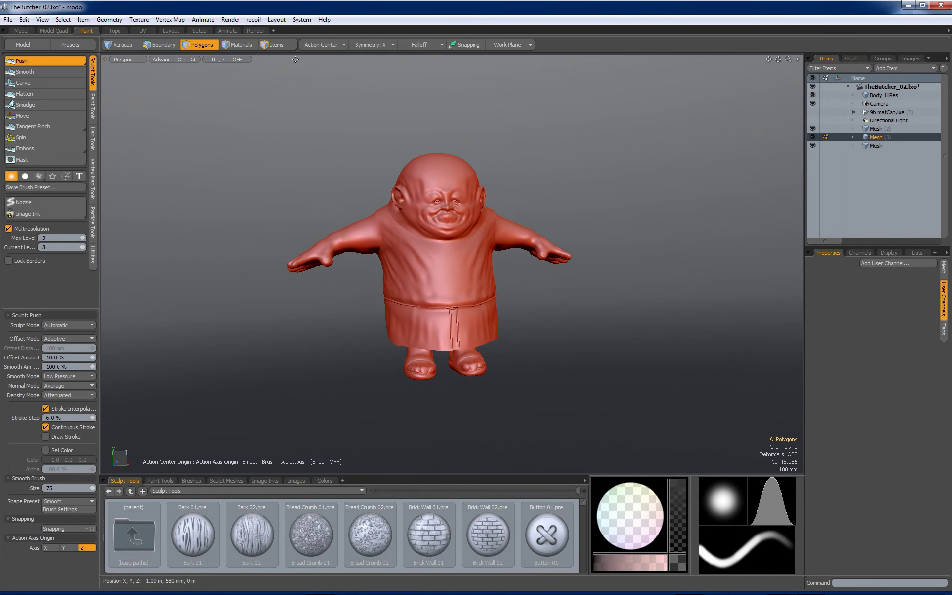
Step: Save the scene, switch to the Render workspace and reposition the render camera to frame the whole character
key(ctrl+s)
click(256, 31)
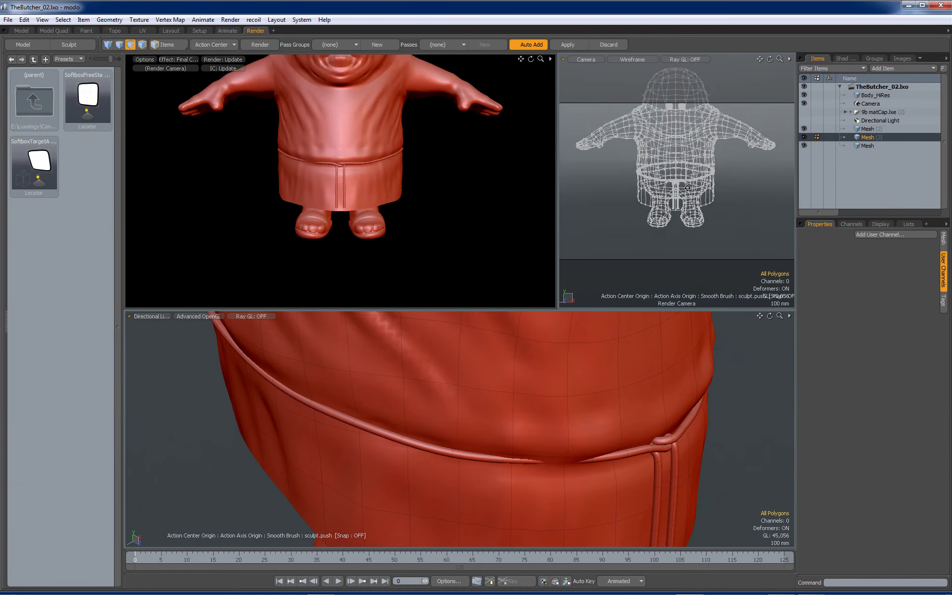
alt+shift+drag(685, 182, 688, 224)
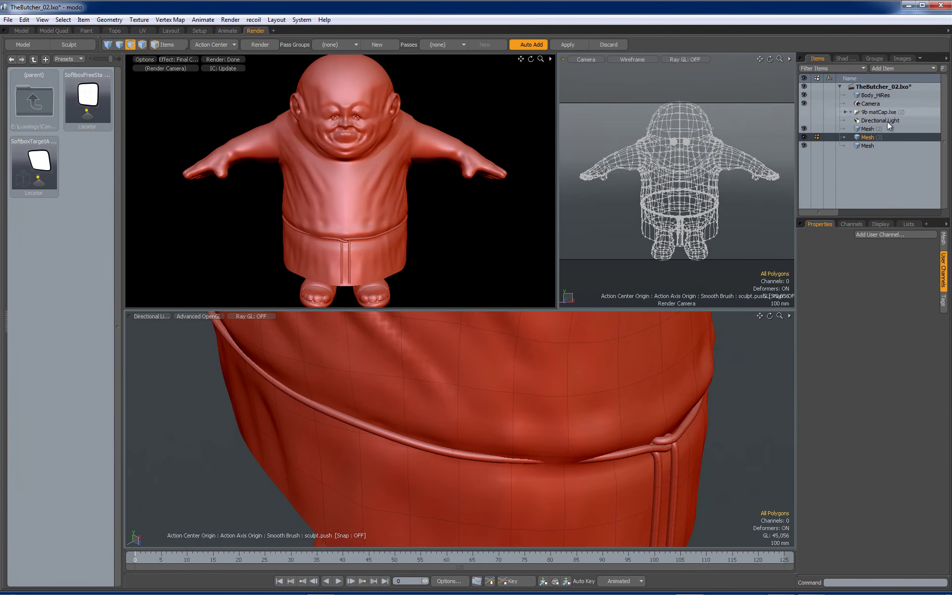
Step: Set the render frame width and height to 900 pixels
click(856, 59)
click(862, 87)
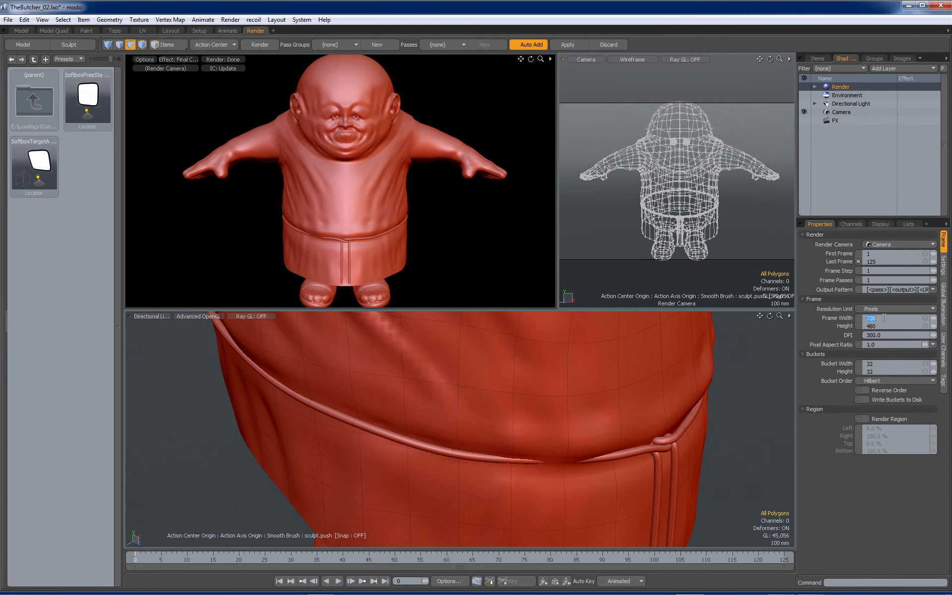
click(883, 318)
text(900)
key(Tab)
text(900)
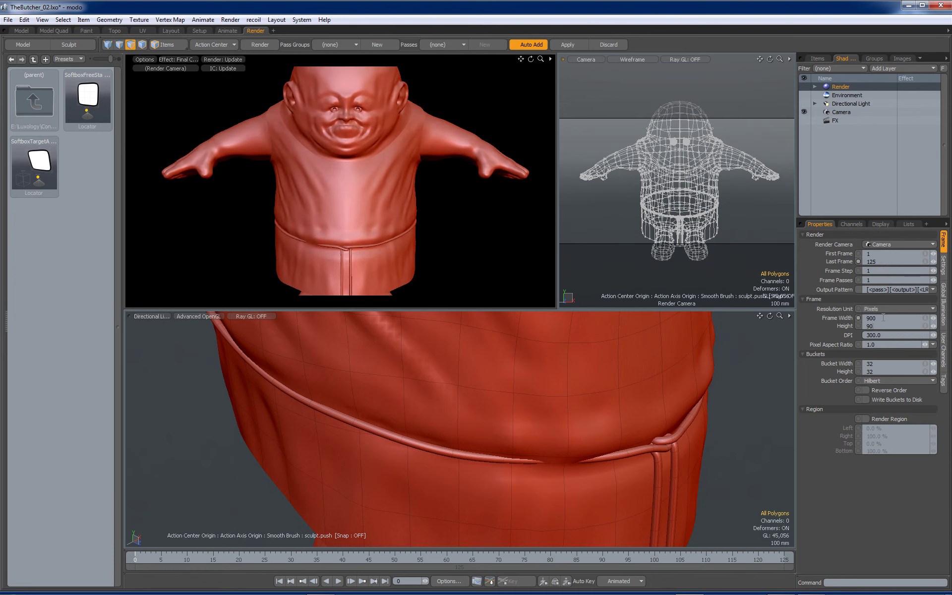
key(Tab)
Step: Re-aim the render camera to show the whole character from the front and open the render's global illumination settings
mouse_move(720, 176)
ctrl+alt+mouse_down()
mouse_move(679, 178)
mouse_move(730, 183)
mouse_move(730, 173)
mouse_move(723, 180)
ctrl+alt+mouse_up()
click(944, 297)
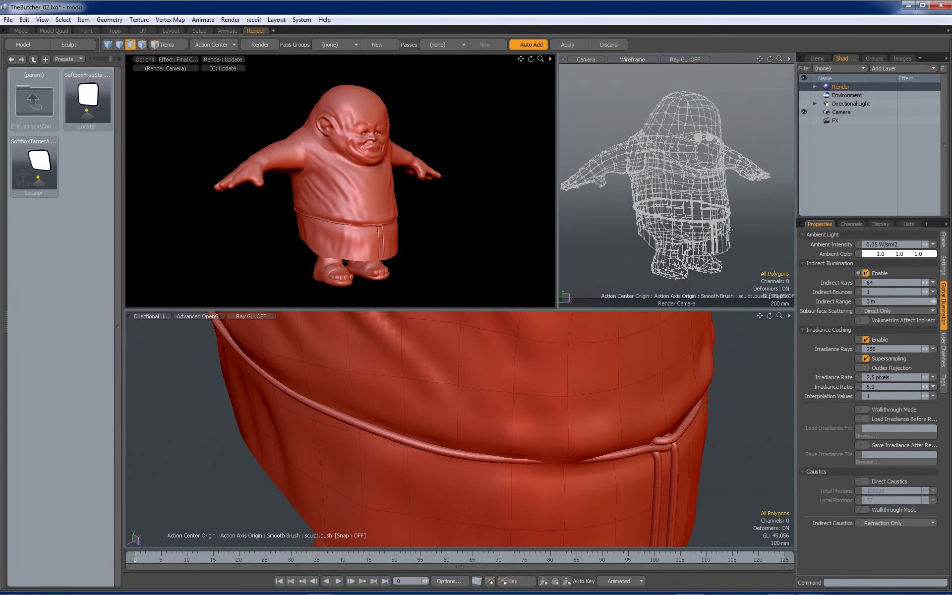
alt+drag(692, 183, 721, 163)
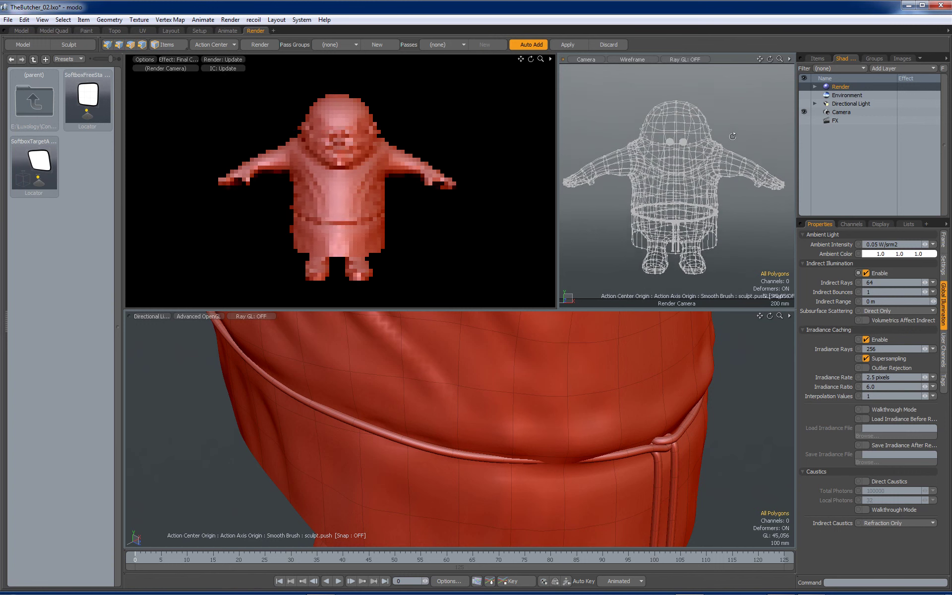
Step: Set the render frame to 1280 by 1280 pixels, render a test frame and close the render window
click(944, 245)
text(1280)
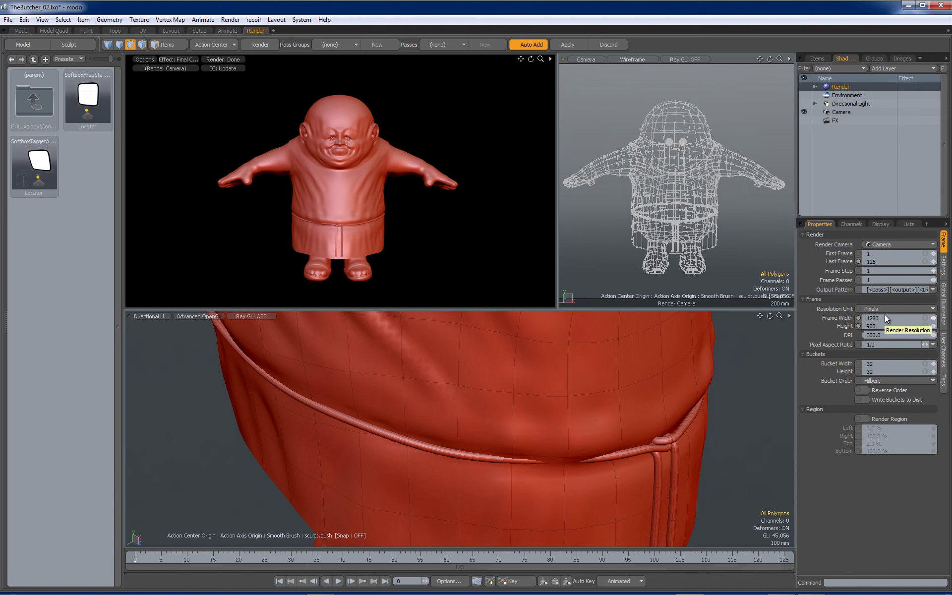
key(Tab)
text(1280)
key(Tab)
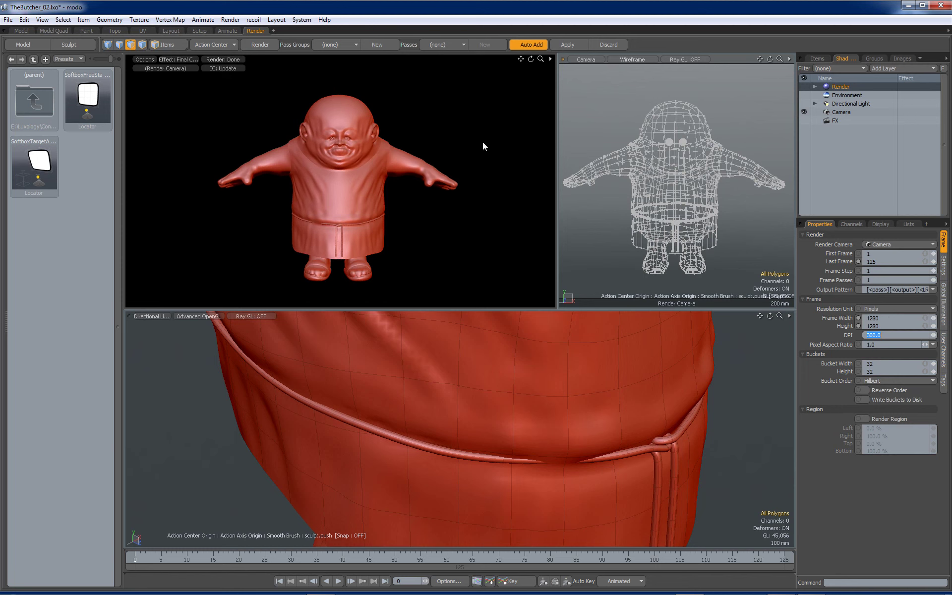
click(234, 21)
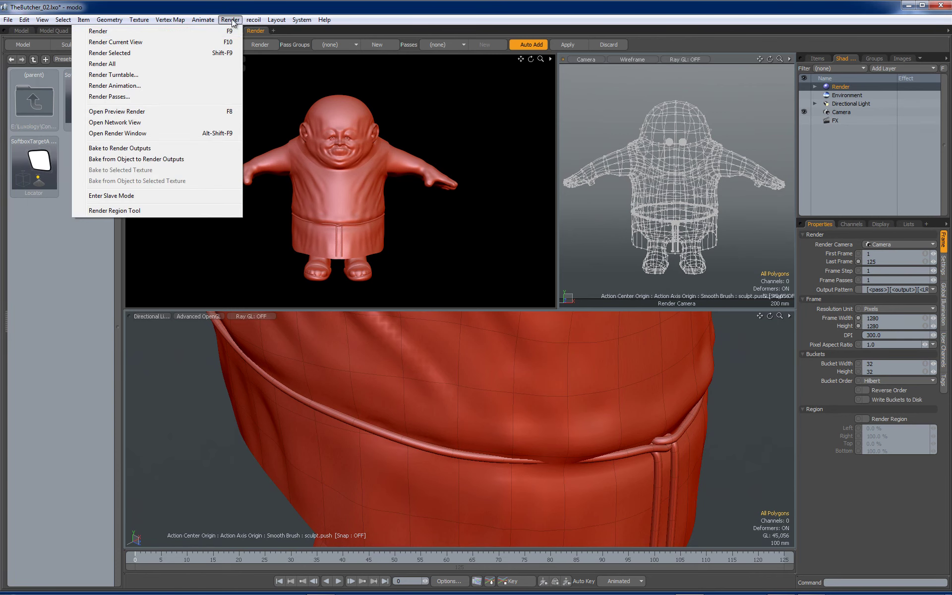
click(211, 31)
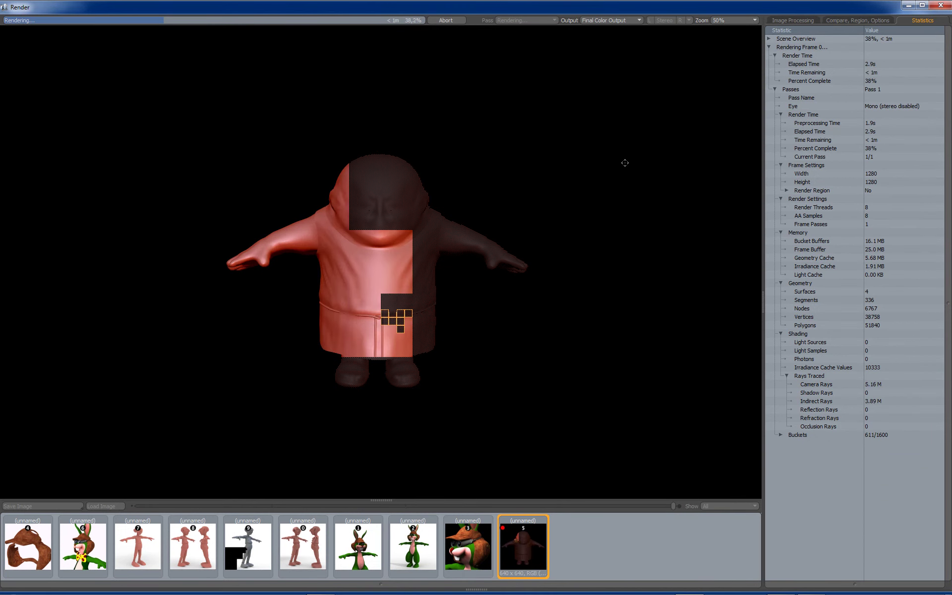
click(941, 6)
Step: Set the Catmull-Clark render level to 5 for Body_HiRes and 3 for Mesh (3), checking the other meshes' subdivision settings
click(817, 59)
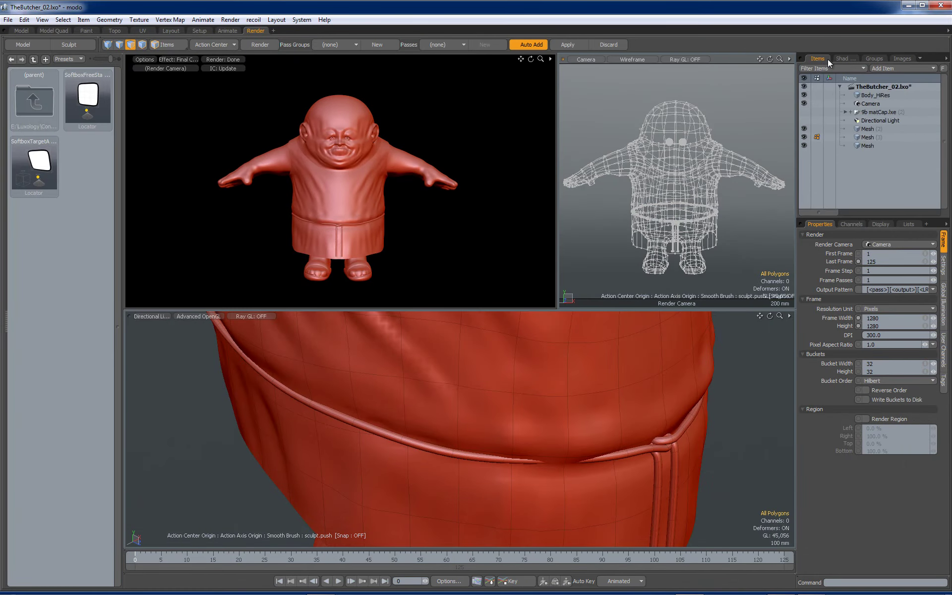
click(874, 95)
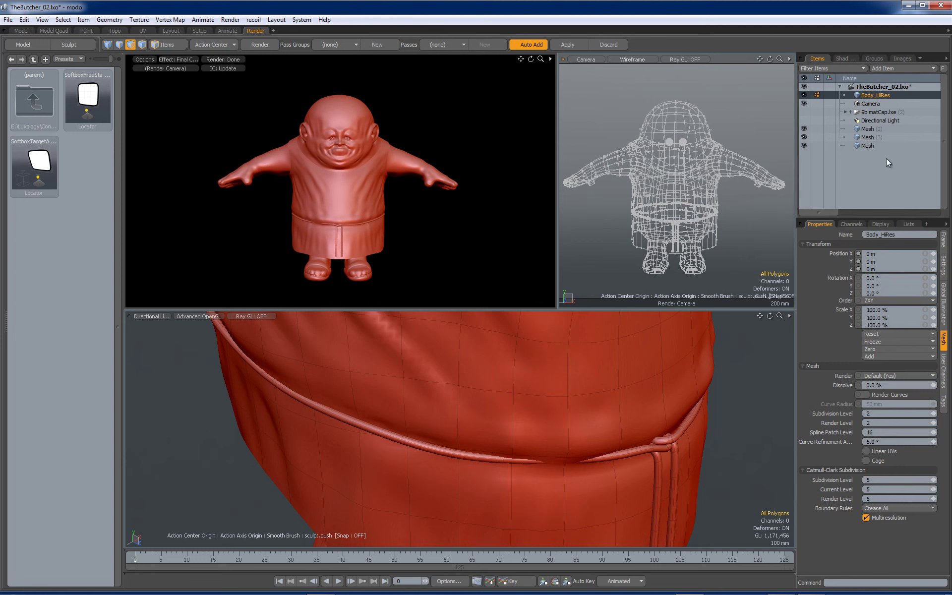
click(868, 130)
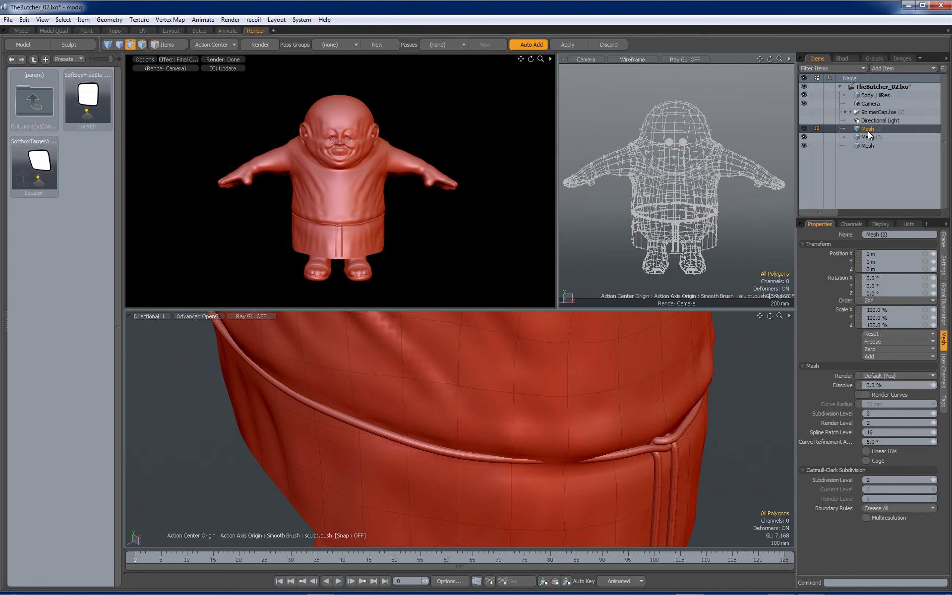
click(868, 138)
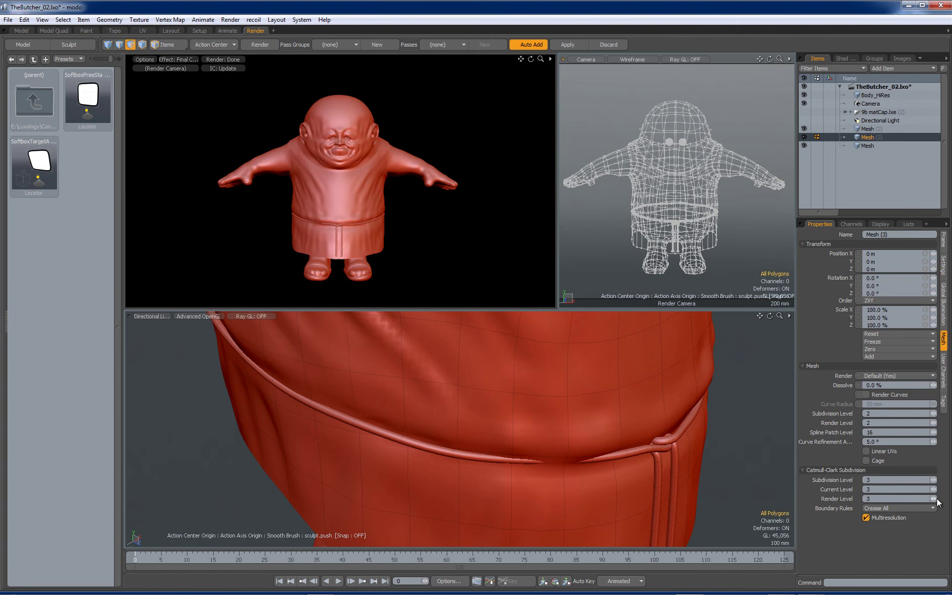
click(868, 146)
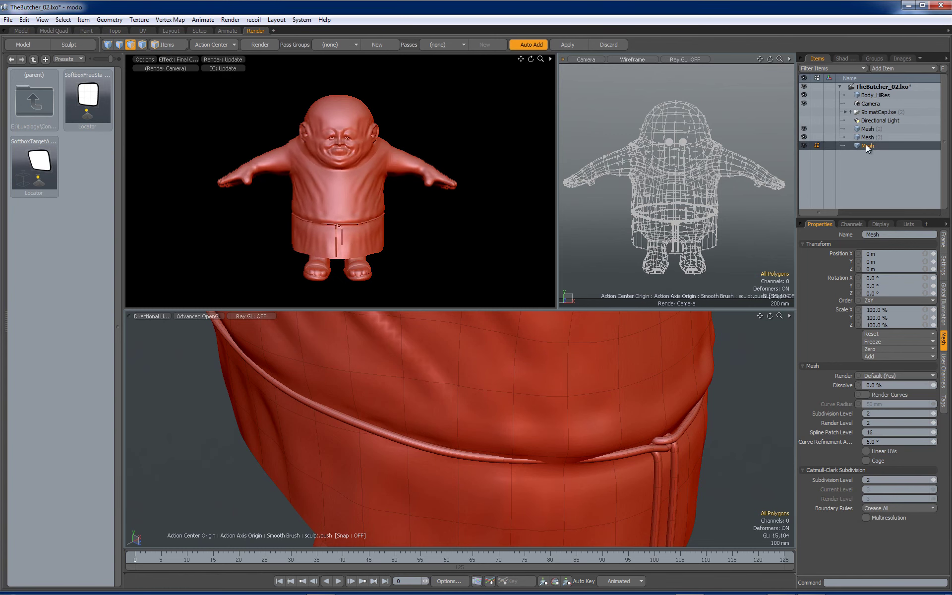
Step: Render the frame again and view the result at 100% zoom
click(232, 20)
click(217, 31)
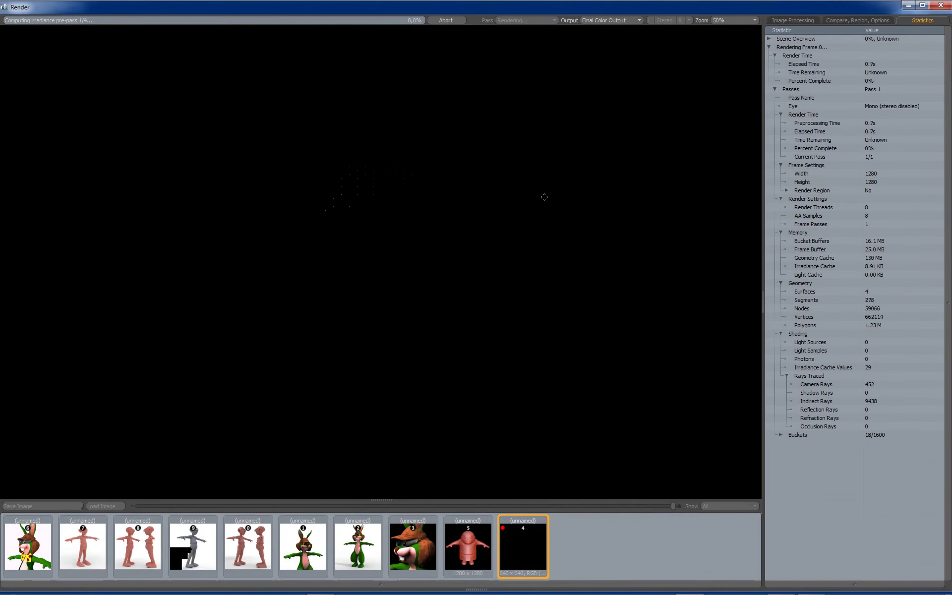
click(722, 27)
click(723, 30)
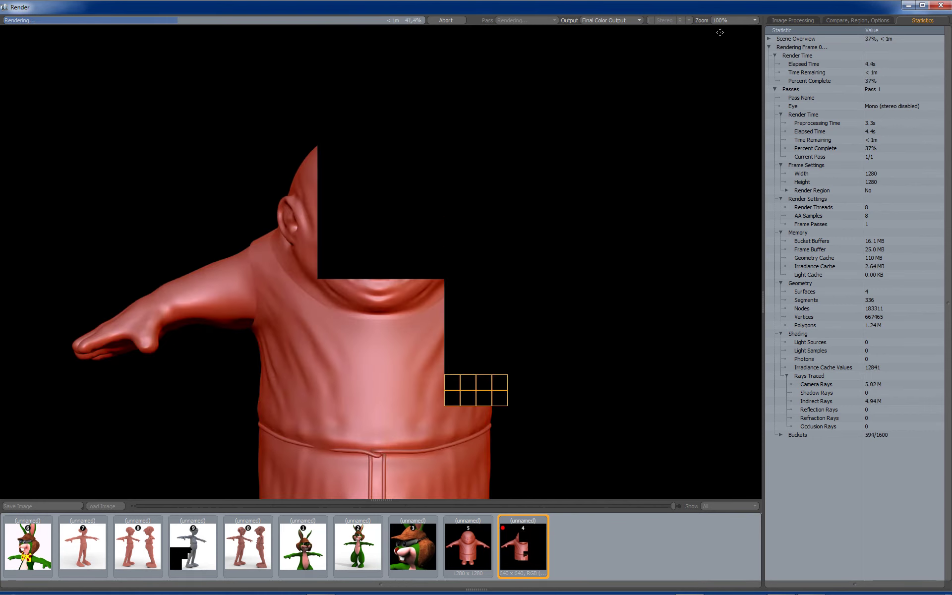